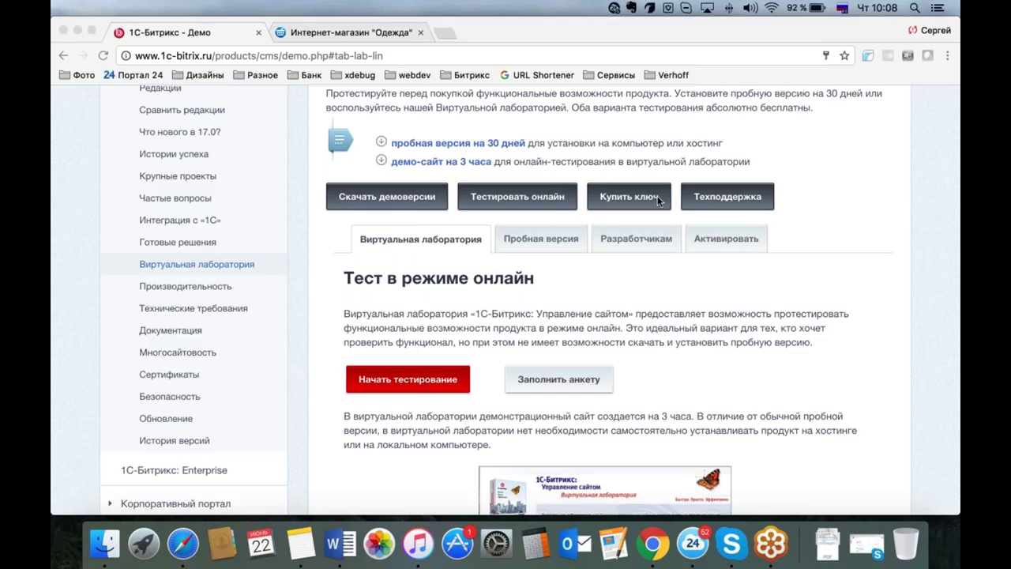
Switch to the Интернет-магазин Одежда tab, browse its home page, and open Администрирование.
{"action": "left_click", "coordinate": [666, 148]}
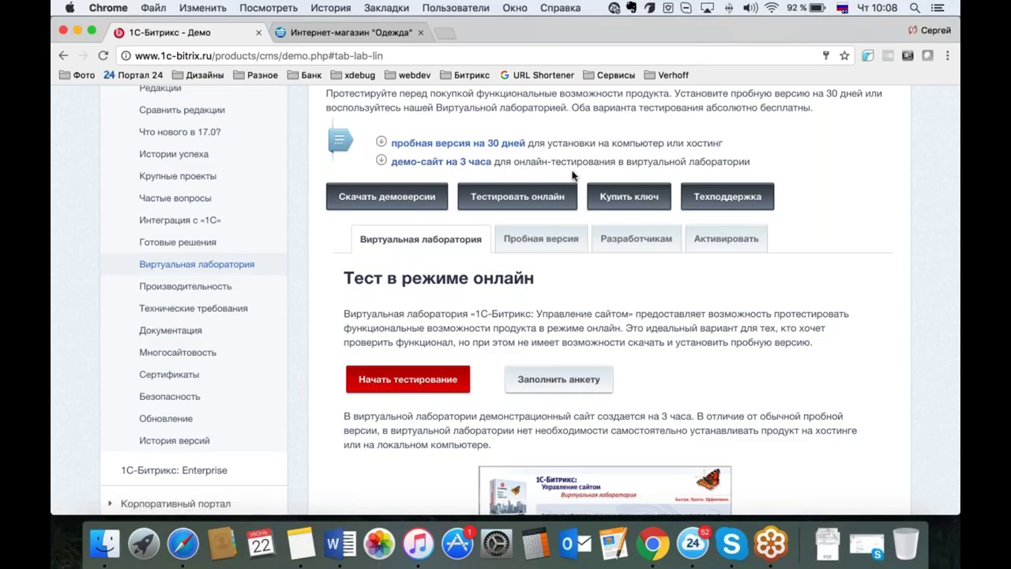
{"action": "scroll", "coordinate": [572, 176], "scroll_direction": "up", "scroll_amount": 5}
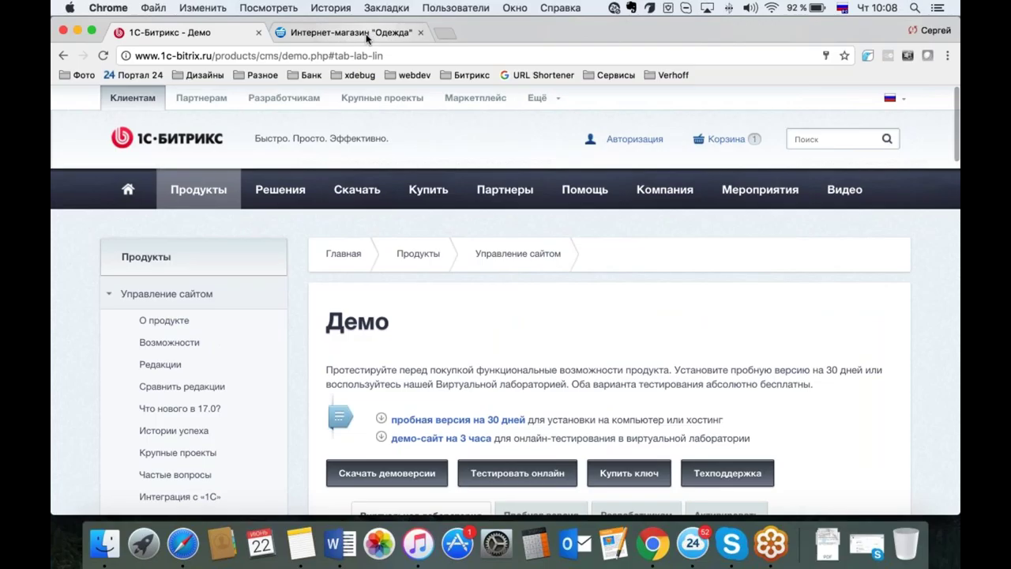
{"action": "left_click", "coordinate": [367, 39]}
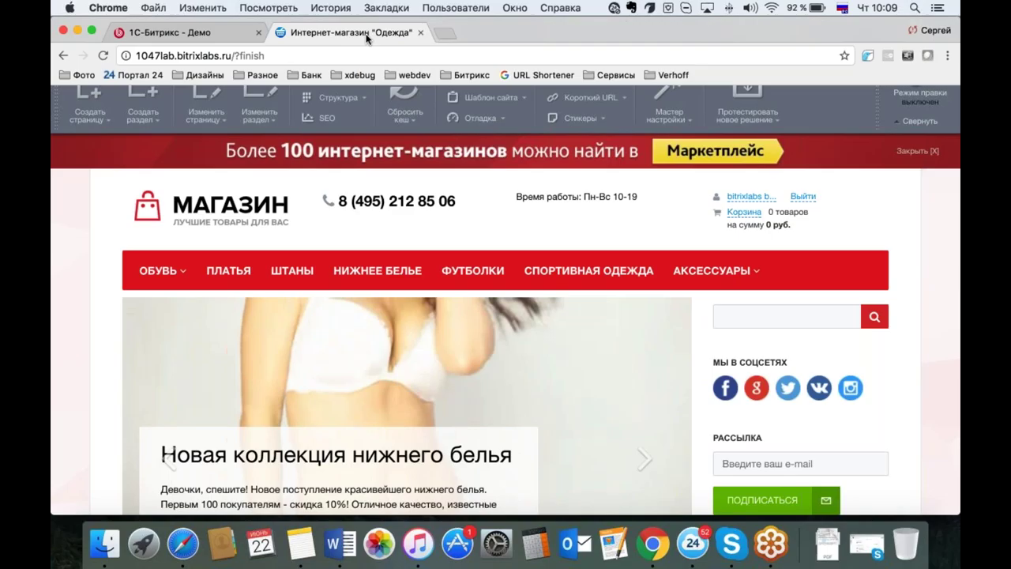
{"action": "scroll", "coordinate": [569, 355], "scroll_direction": "down", "scroll_amount": 3}
{"action": "scroll", "coordinate": [565, 364], "scroll_direction": "up", "scroll_amount": 5}
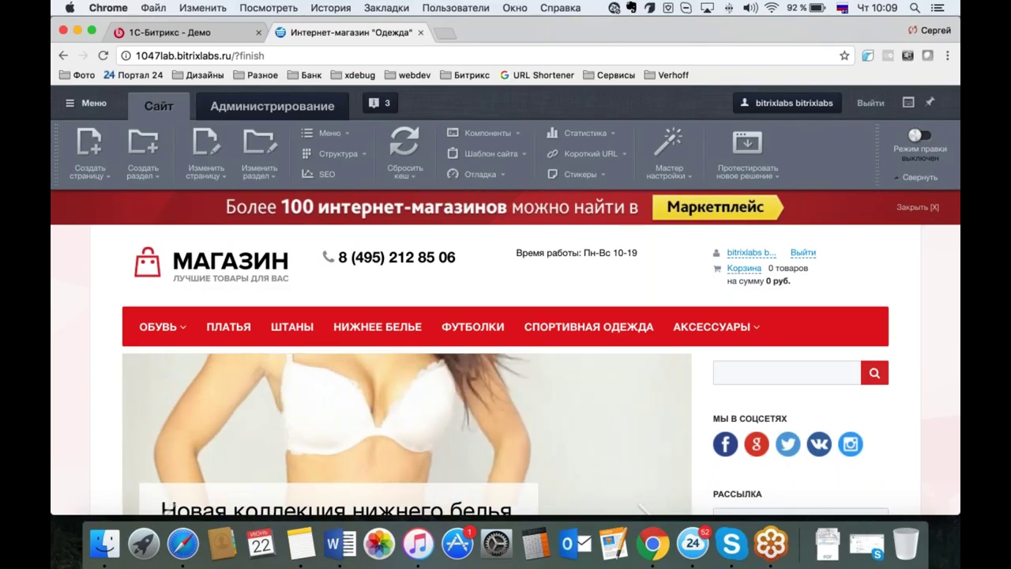
{"action": "scroll", "coordinate": [588, 326], "scroll_direction": "down", "scroll_amount": 10}
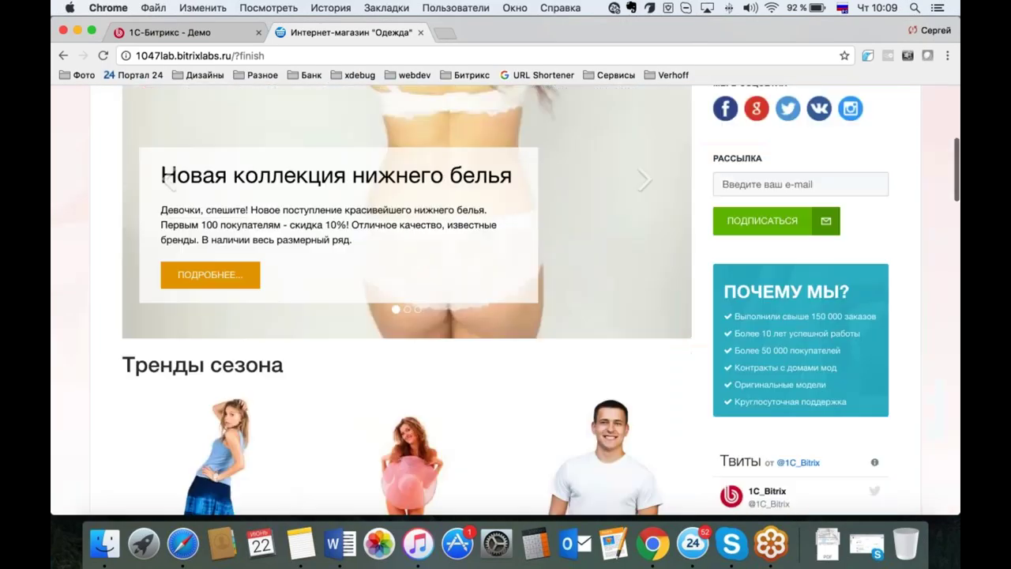
{"action": "scroll", "coordinate": [709, 385], "scroll_direction": "down", "scroll_amount": 4}
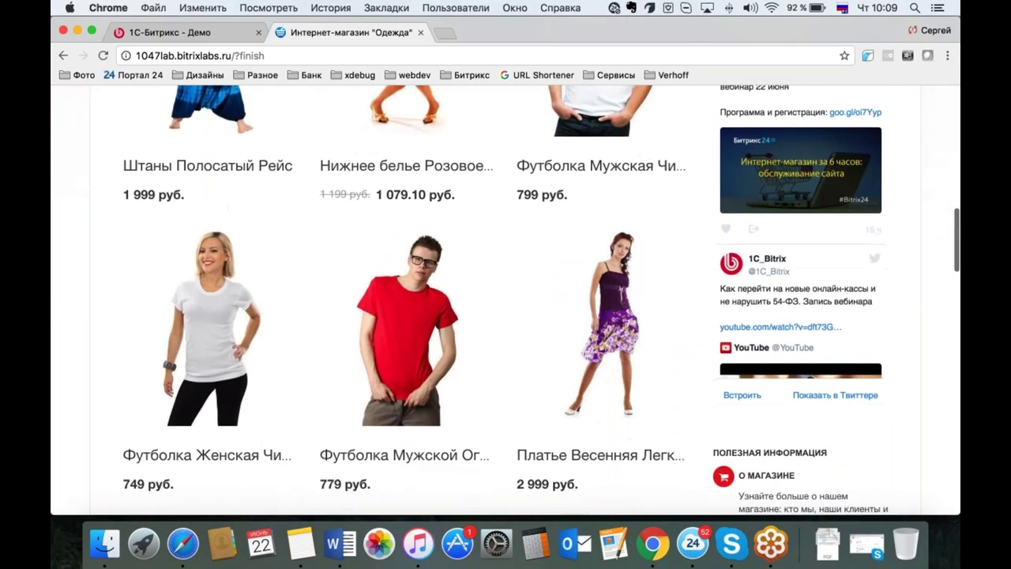
{"action": "scroll", "coordinate": [709, 385], "scroll_direction": "up", "scroll_amount": 8}
{"action": "scroll", "coordinate": [708, 385], "scroll_direction": "up", "scroll_amount": 5}
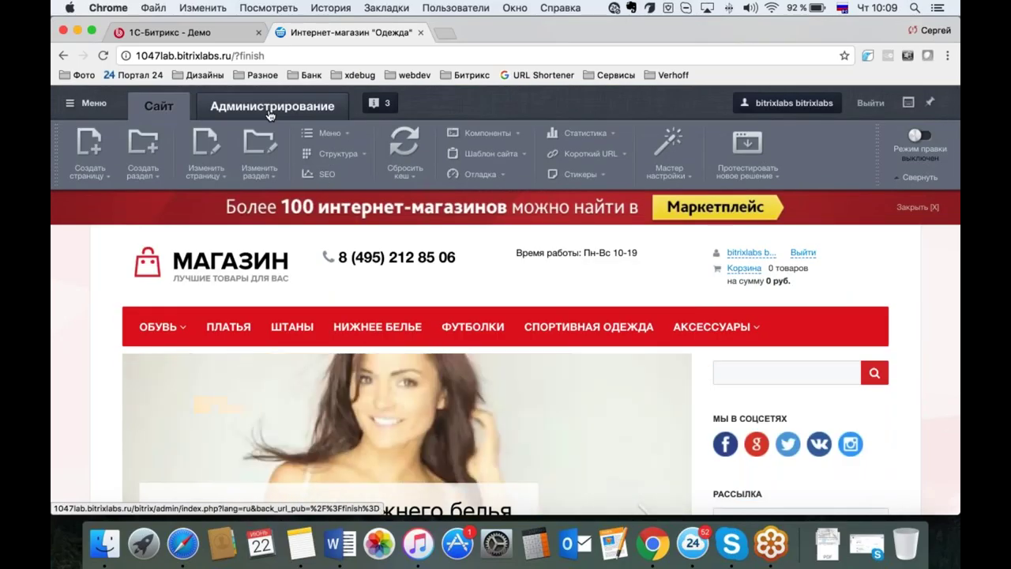
{"action": "left_click", "coordinate": [271, 111], "text": "super"}
Go to the new admin tab and dismiss the Bitrix24 single sign-in offer.
{"action": "left_click", "coordinate": [503, 35]}
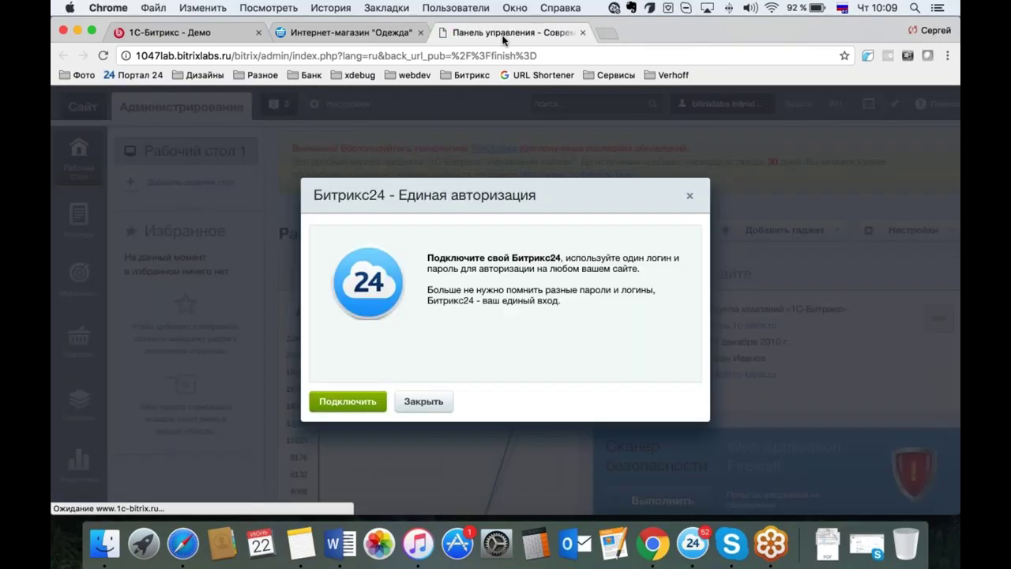
{"action": "left_click", "coordinate": [419, 402]}
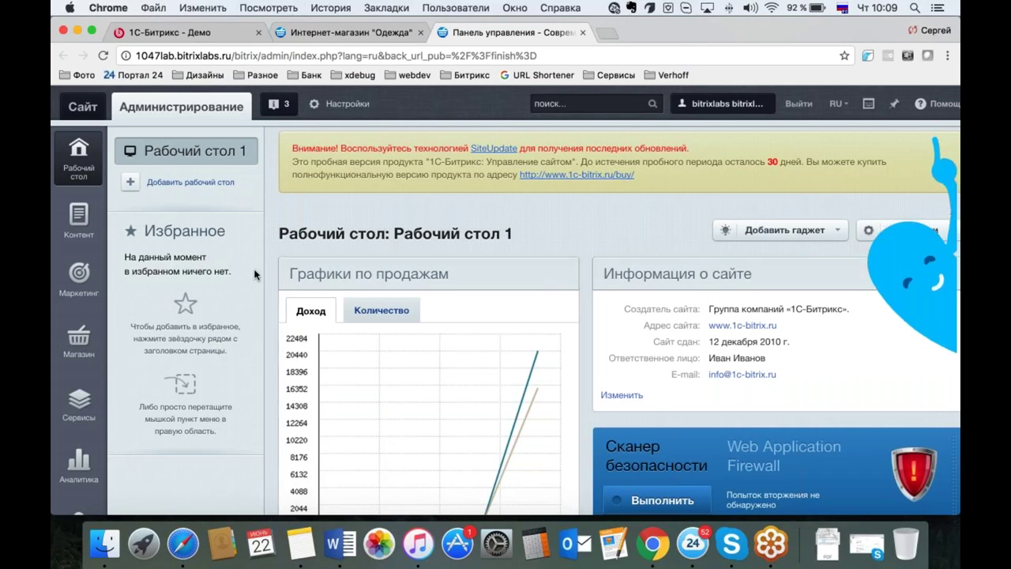
{"action": "scroll", "coordinate": [254, 268], "scroll_direction": "down", "scroll_amount": 2}
{"action": "scroll", "coordinate": [254, 269], "scroll_direction": "down", "scroll_amount": 6}
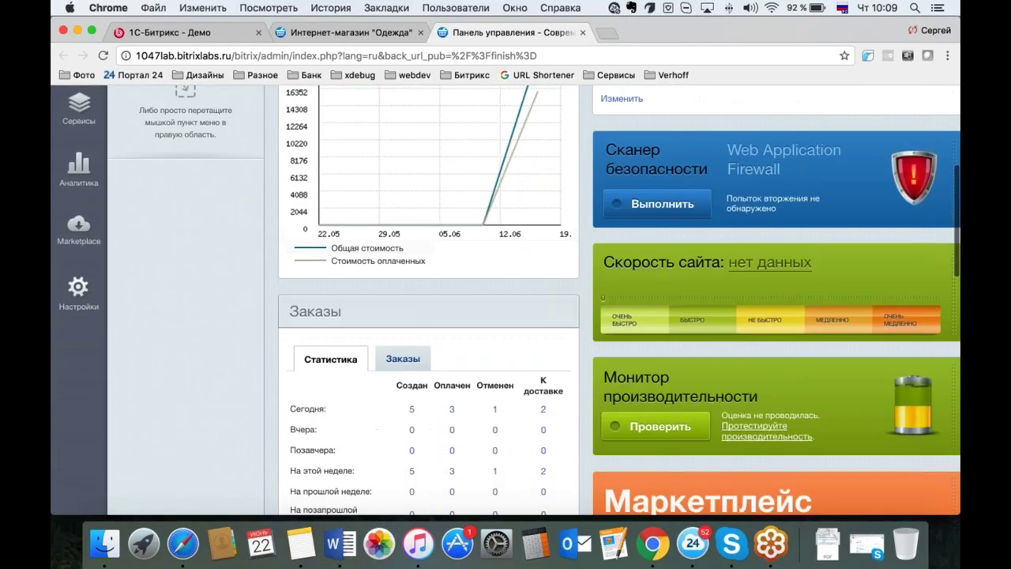
Show Настройки, widen the menu panel, and go to Инструменты > Проверка системы.
{"action": "left_click", "coordinate": [78, 277]}
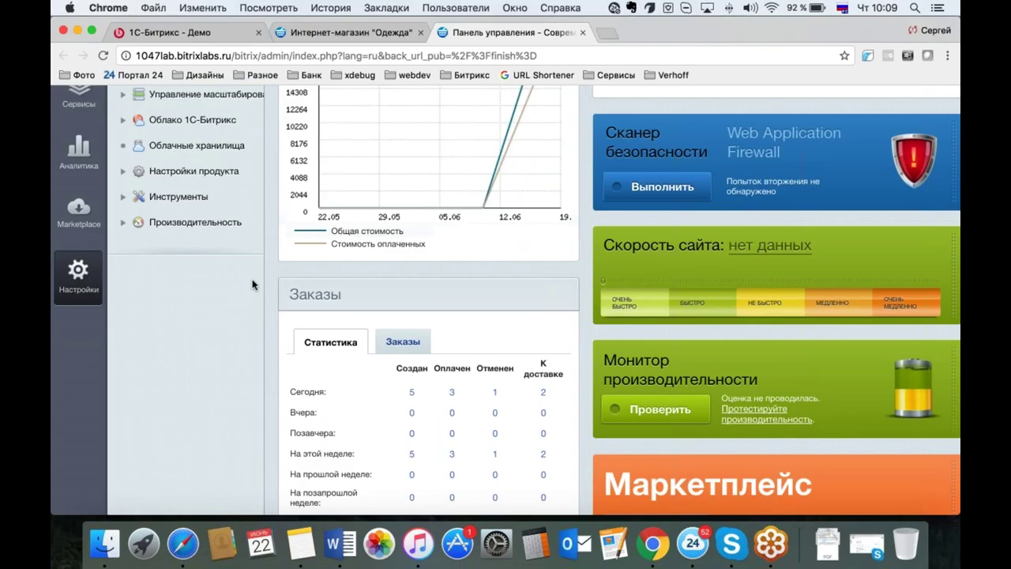
{"action": "scroll", "coordinate": [241, 289], "scroll_direction": "up", "scroll_amount": 8}
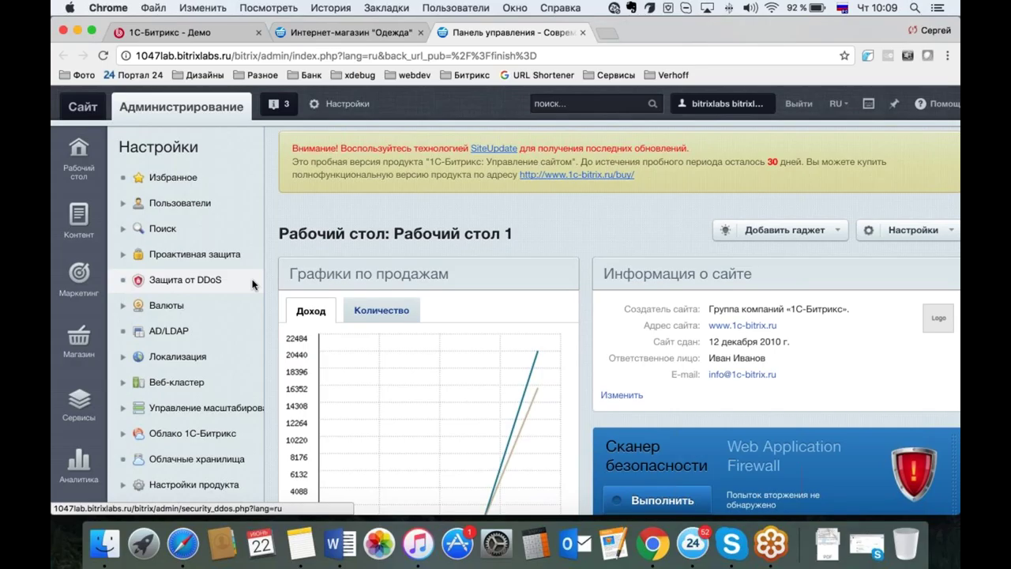
{"action": "left_click_drag", "start_coordinate": [264, 278], "coordinate": [335, 273]}
{"action": "scroll", "coordinate": [505, 316], "scroll_direction": "down", "scroll_amount": 5}
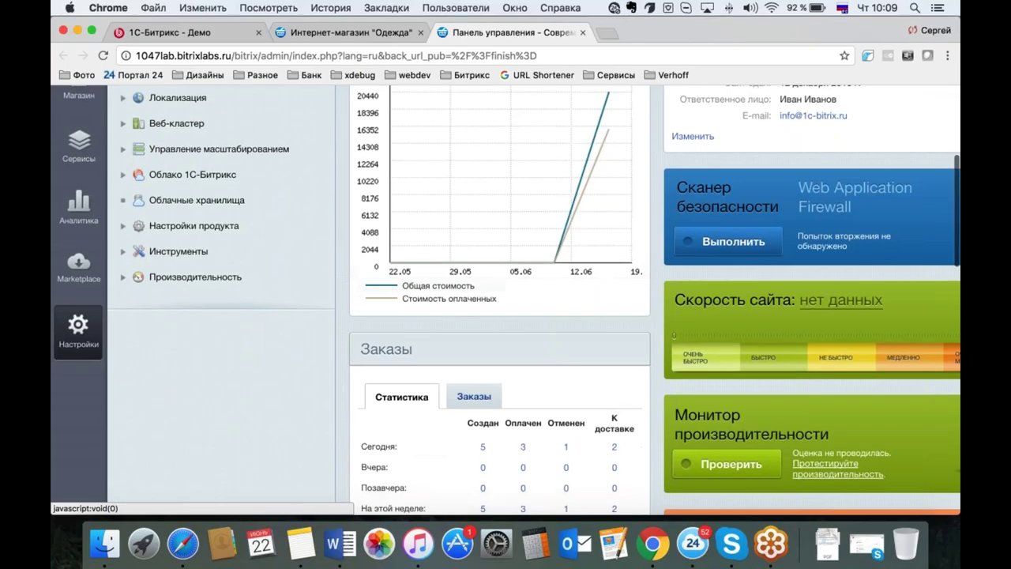
{"action": "left_click", "coordinate": [124, 251]}
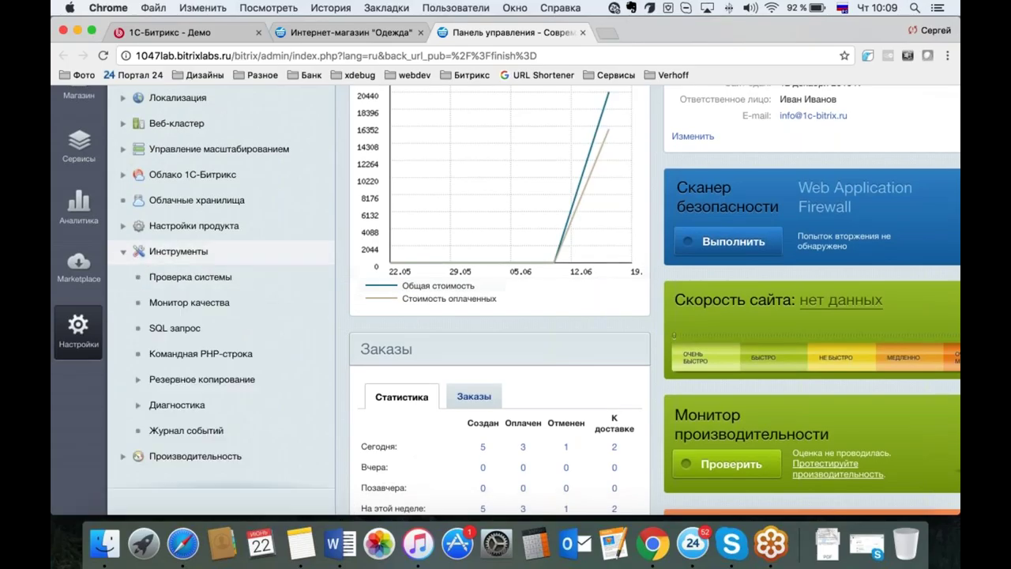
{"action": "left_click", "coordinate": [227, 278]}
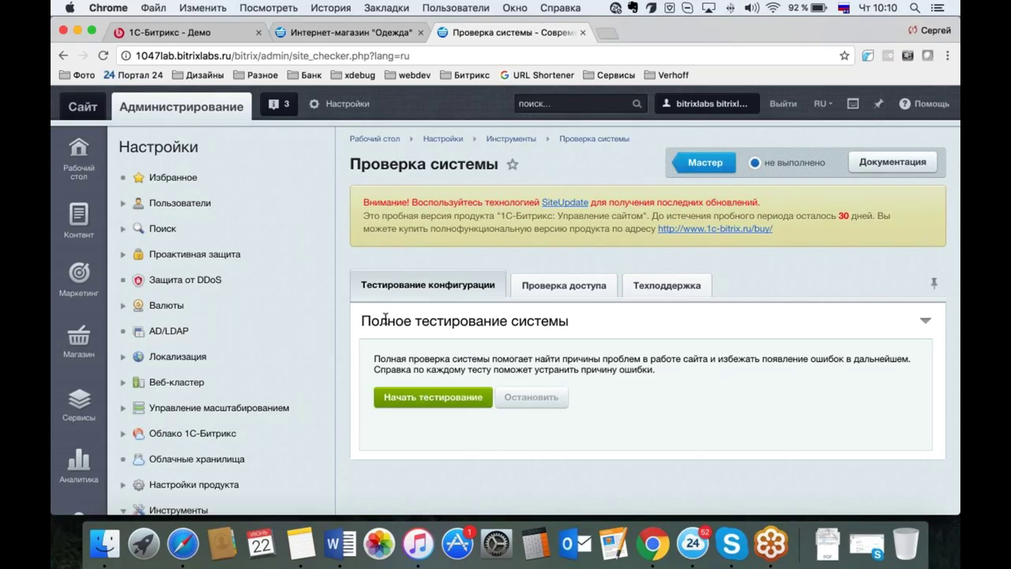
Scroll down the Проверка системы page to review the configuration testing options.
{"action": "scroll", "coordinate": [343, 338], "scroll_direction": "down", "scroll_amount": 3}
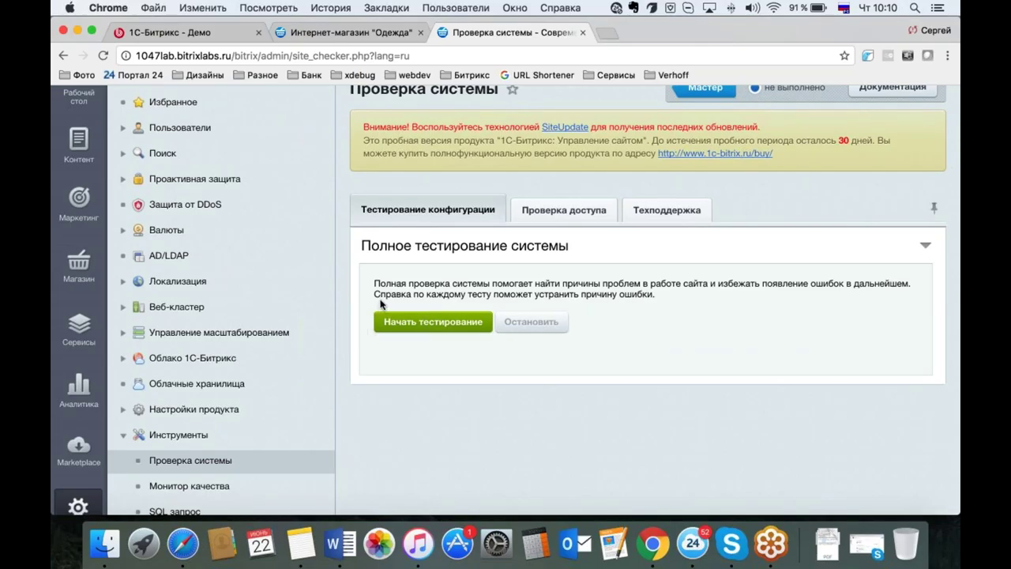
Run full system testing, review the results, and view the Выполнение агентов на cron warning's help.
{"action": "left_click", "coordinate": [408, 323]}
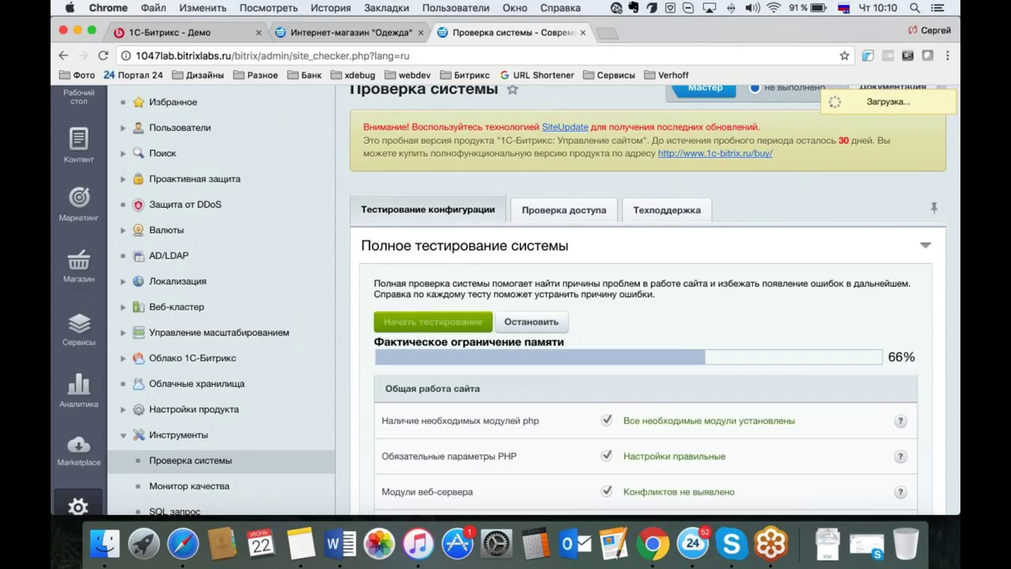
{"action": "scroll", "coordinate": [742, 359], "scroll_direction": "down", "scroll_amount": 5}
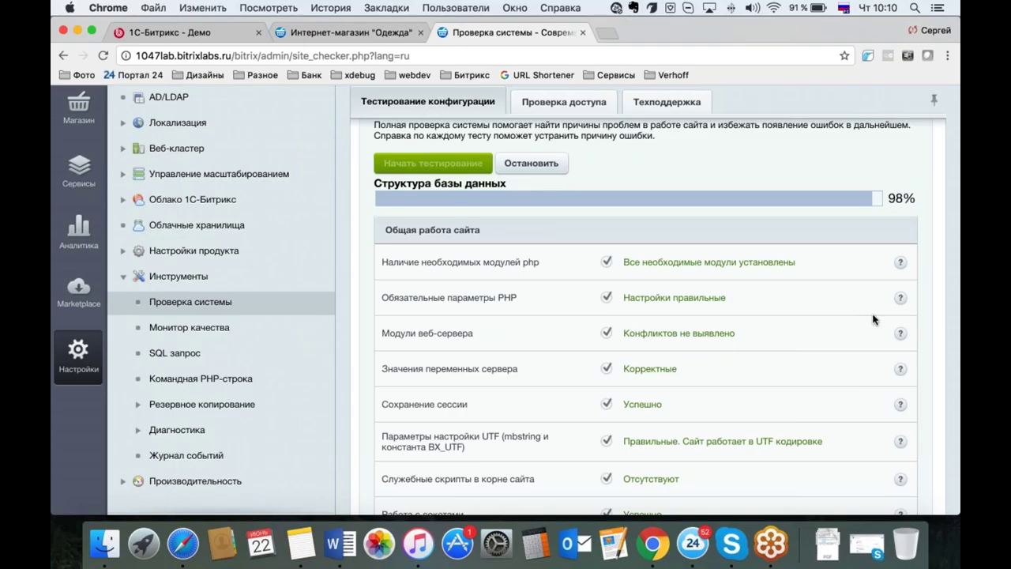
{"action": "scroll", "coordinate": [874, 321], "scroll_direction": "down", "scroll_amount": 1}
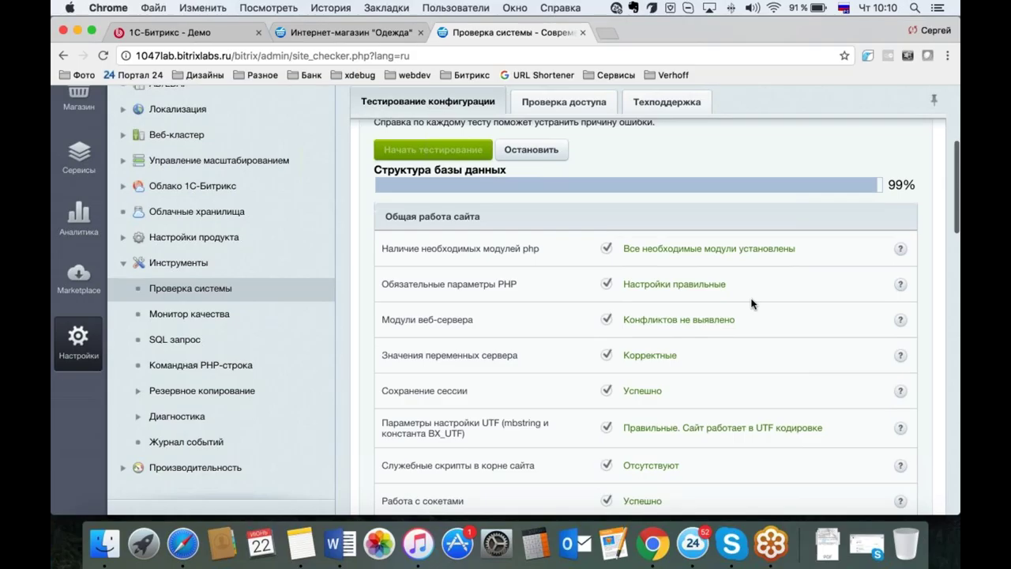
{"action": "scroll", "coordinate": [606, 322], "scroll_direction": "down", "scroll_amount": 5}
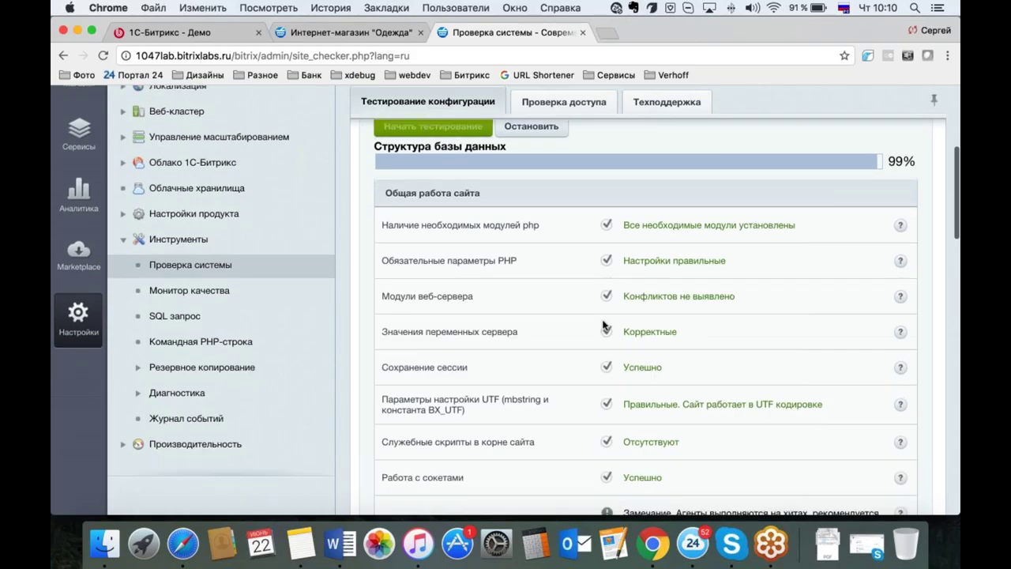
{"action": "scroll", "coordinate": [774, 333], "scroll_direction": "up", "scroll_amount": 3}
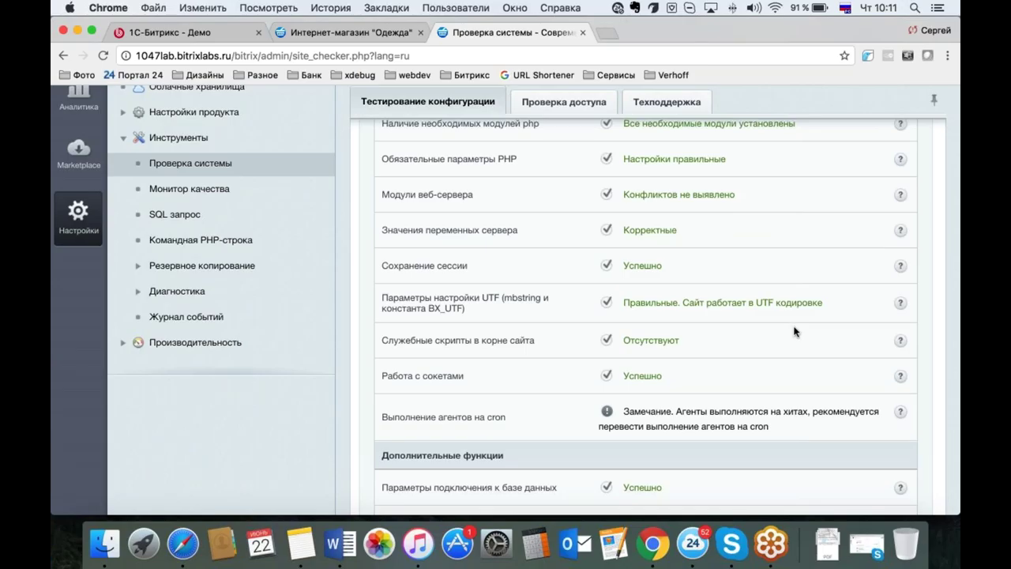
{"action": "scroll", "coordinate": [805, 317], "scroll_direction": "down", "scroll_amount": 3}
{"action": "scroll", "coordinate": [805, 312], "scroll_direction": "down", "scroll_amount": 3}
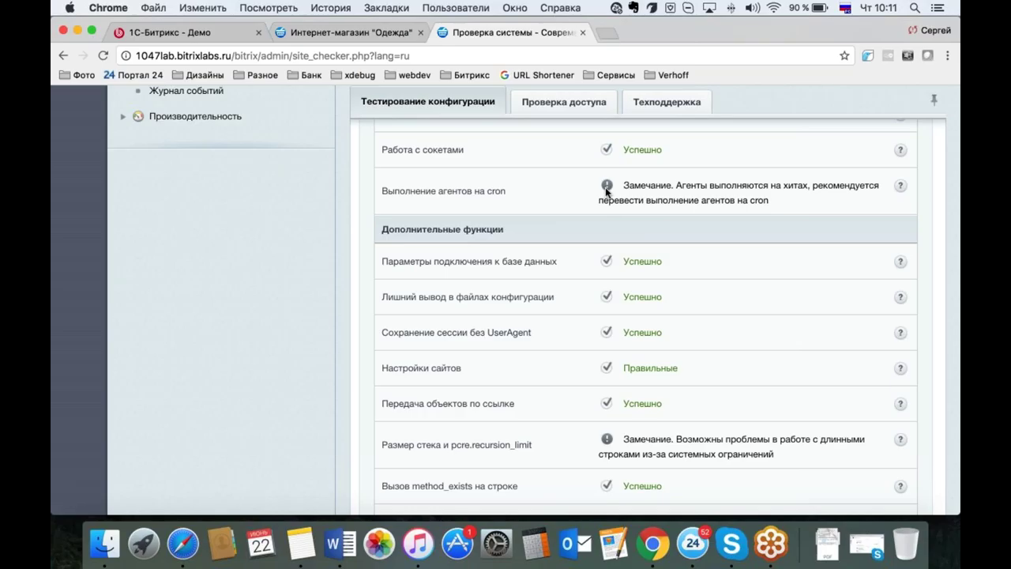
{"action": "left_click", "coordinate": [607, 188]}
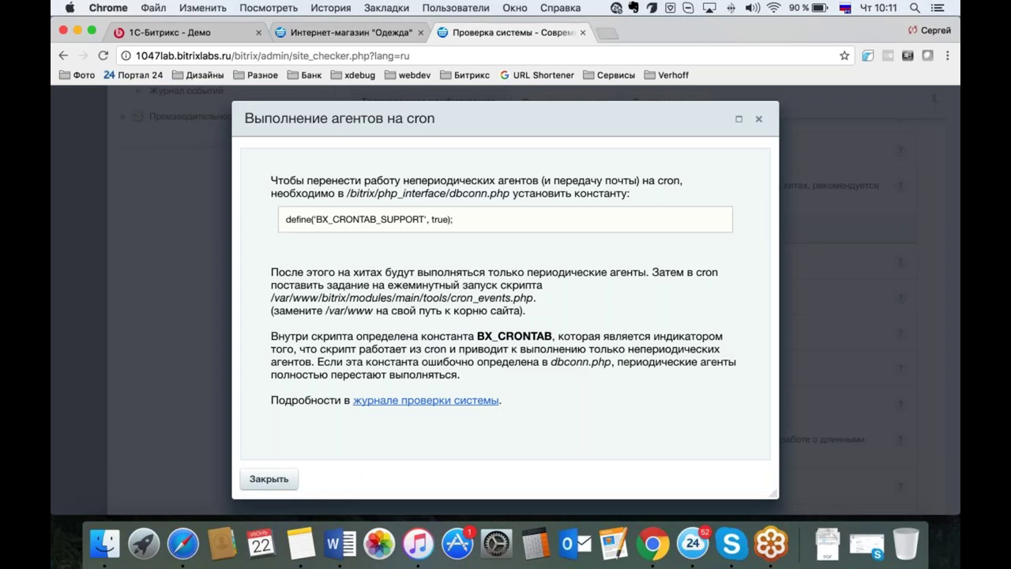
Close the cron agents help, reopen it from the ? icon, and close it again.
{"action": "left_click", "coordinate": [761, 120]}
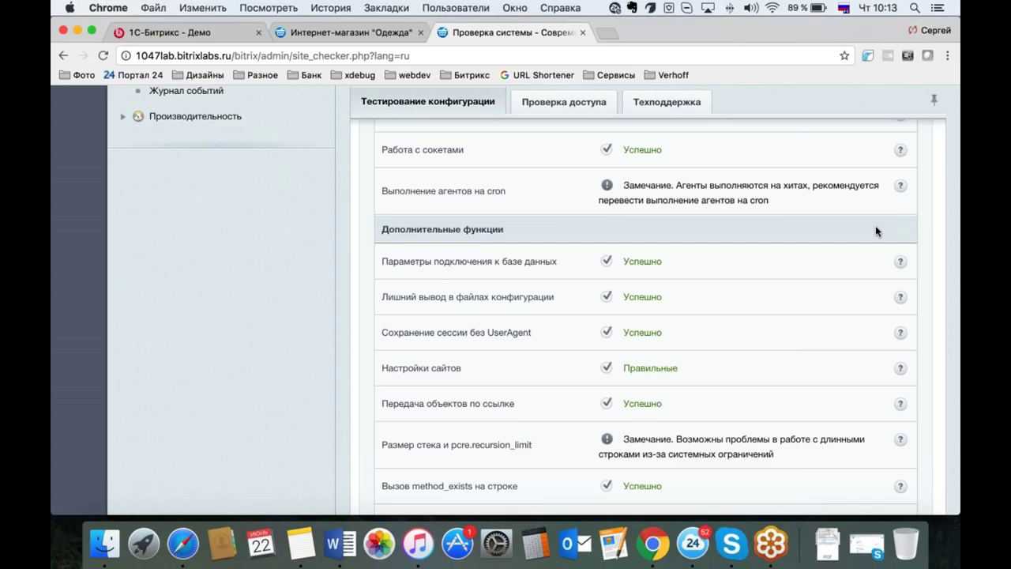
{"action": "left_click", "coordinate": [900, 186]}
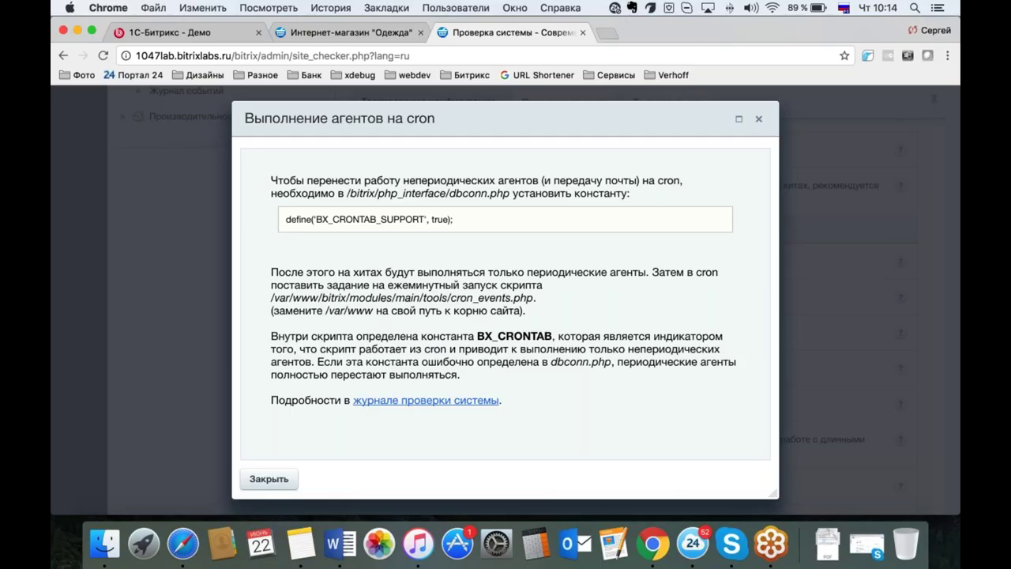
{"action": "left_click", "coordinate": [758, 120]}
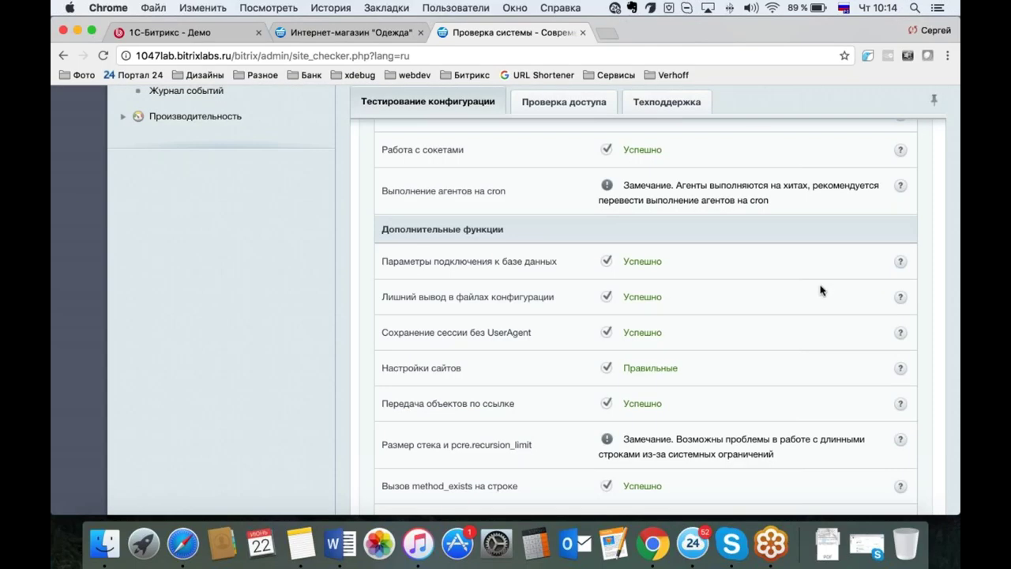
Review the configuration test results end to end, then switch to Проверка доступа.
{"action": "scroll", "coordinate": [821, 291], "scroll_direction": "down", "scroll_amount": 8}
{"action": "scroll", "coordinate": [825, 324], "scroll_direction": "down", "scroll_amount": 6}
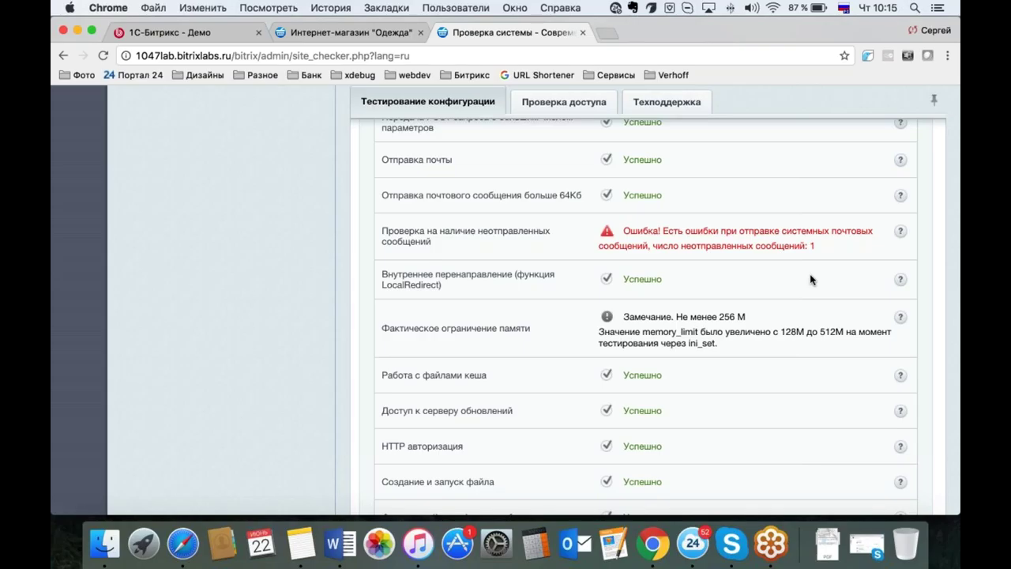
{"action": "scroll", "coordinate": [824, 305], "scroll_direction": "down", "scroll_amount": 3}
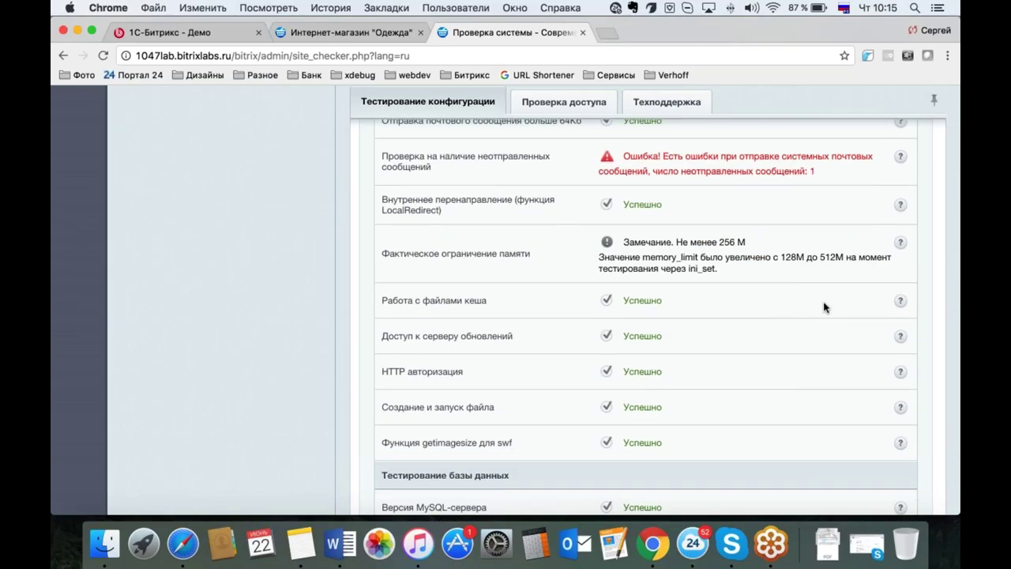
{"action": "scroll", "coordinate": [824, 307], "scroll_direction": "down", "scroll_amount": 3}
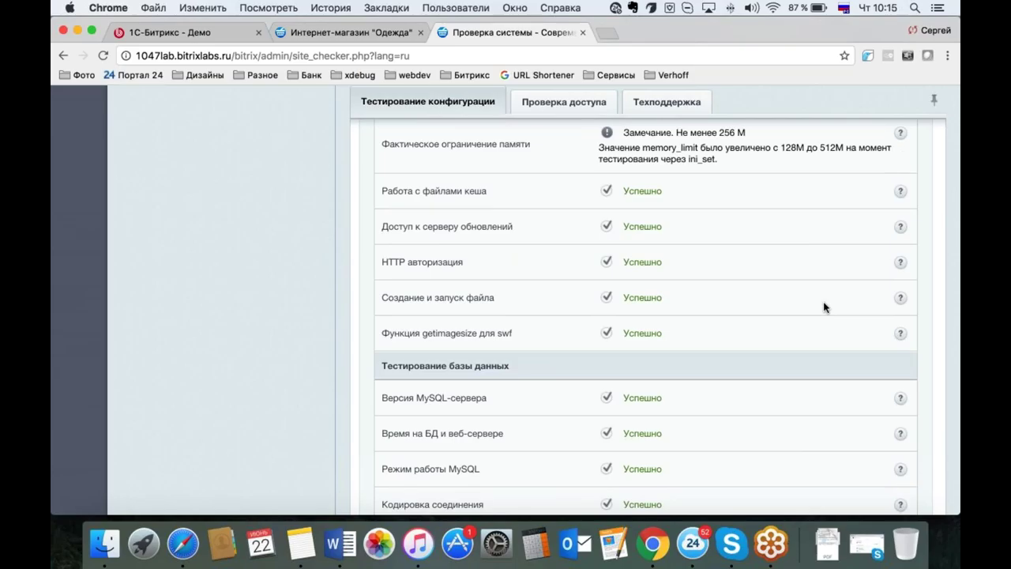
{"action": "scroll", "coordinate": [824, 307], "scroll_direction": "down", "scroll_amount": 4}
{"action": "scroll", "coordinate": [824, 307], "scroll_direction": "down", "scroll_amount": 2}
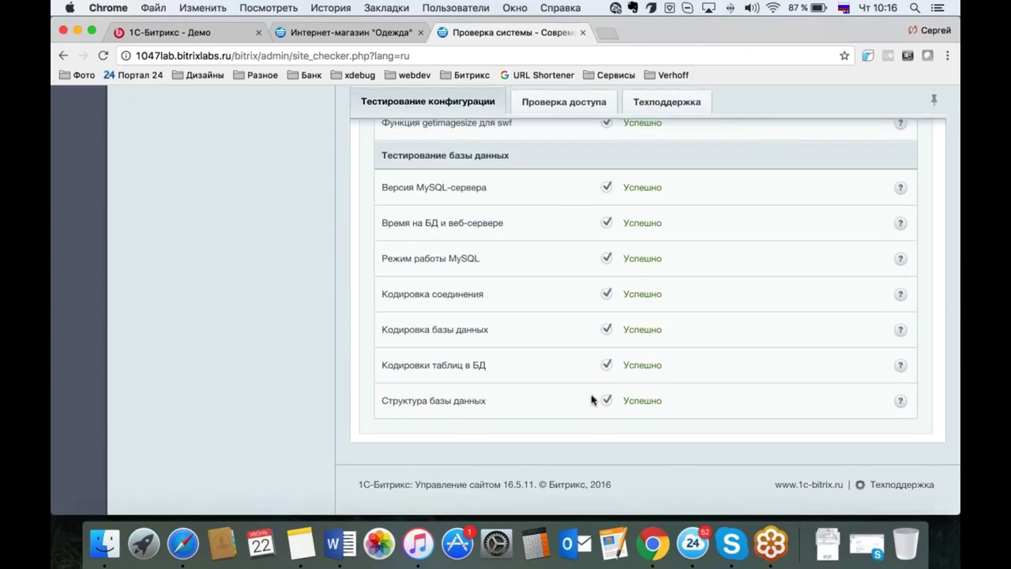
{"action": "scroll", "coordinate": [566, 402], "scroll_direction": "up", "scroll_amount": 10}
{"action": "scroll", "coordinate": [564, 401], "scroll_direction": "up", "scroll_amount": 15}
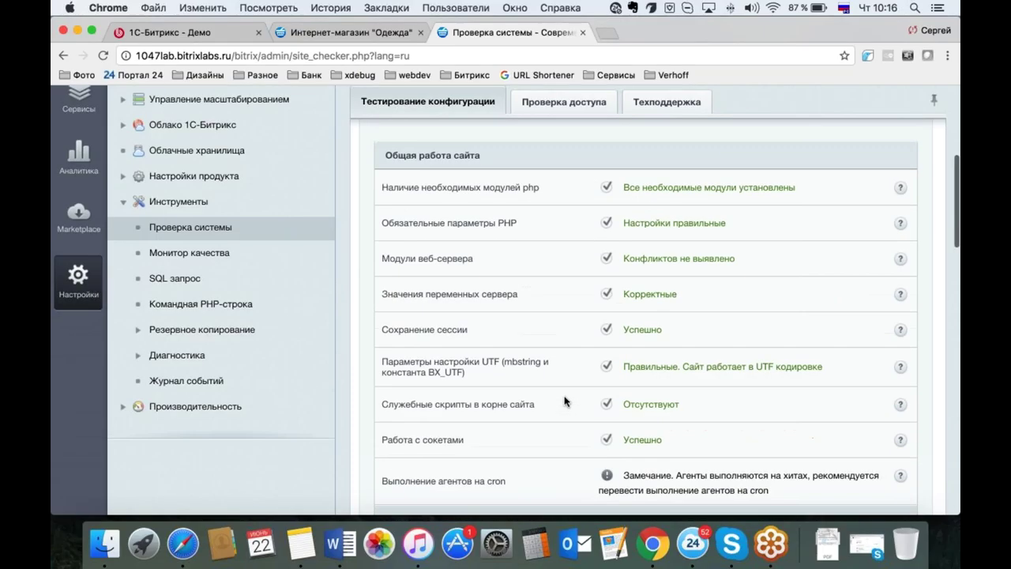
{"action": "left_click", "coordinate": [564, 286]}
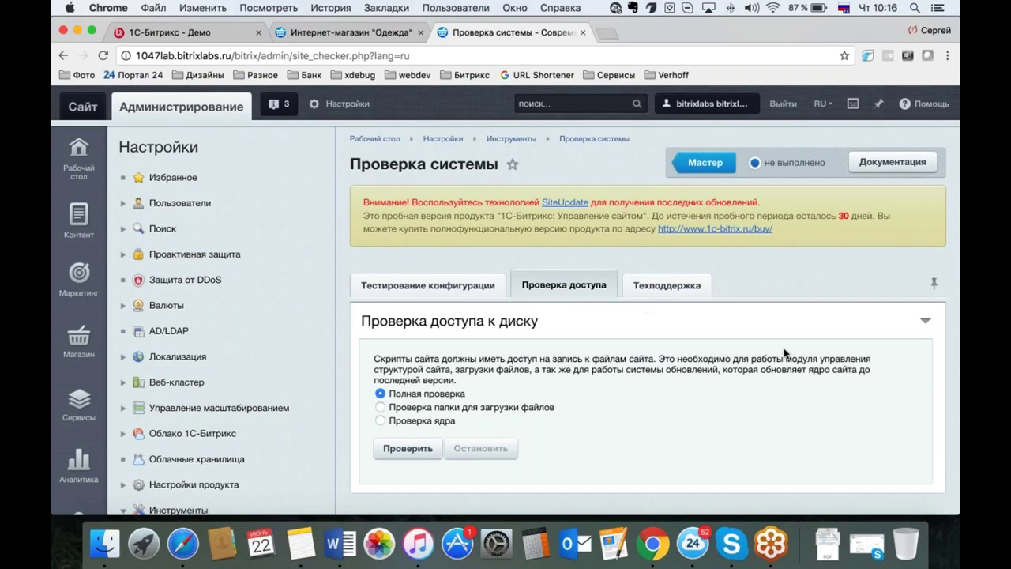
Review the Проверка доступа options and expand Проактивная защита in the left menu.
{"action": "scroll", "coordinate": [798, 352], "scroll_direction": "down", "scroll_amount": 3}
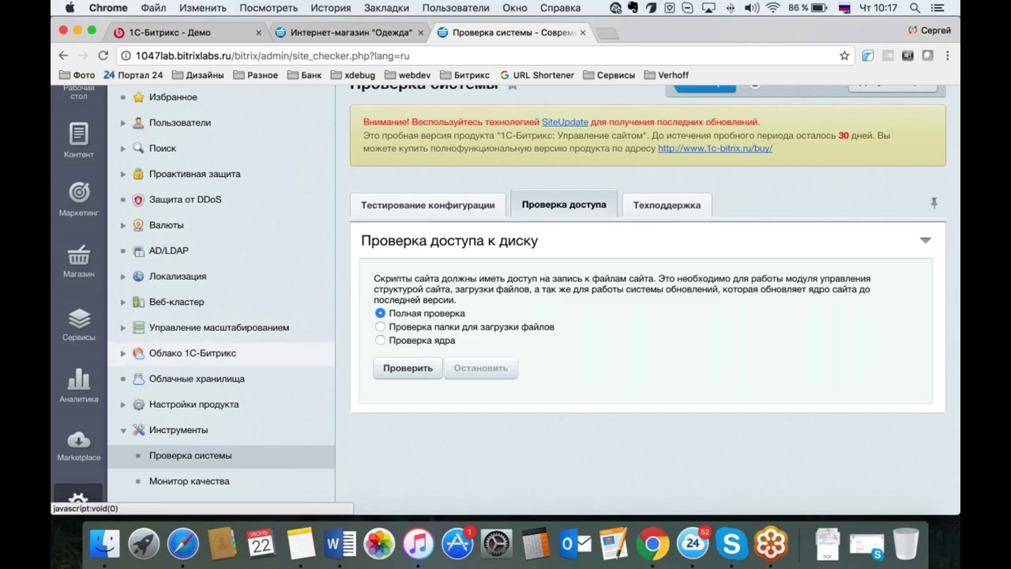
{"action": "scroll", "coordinate": [300, 347], "scroll_direction": "down", "scroll_amount": 5}
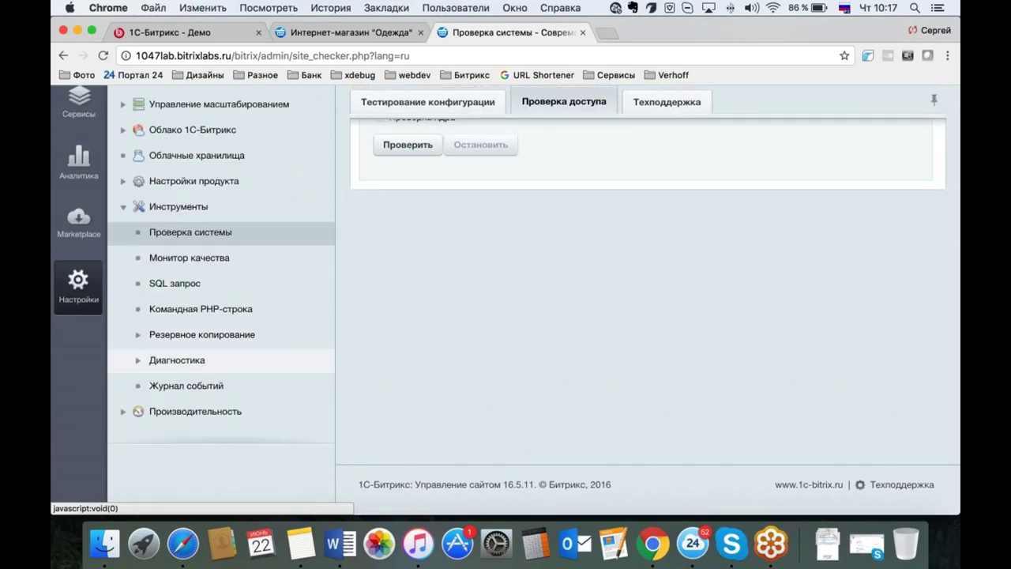
{"action": "scroll", "coordinate": [300, 347], "scroll_direction": "up", "scroll_amount": 4}
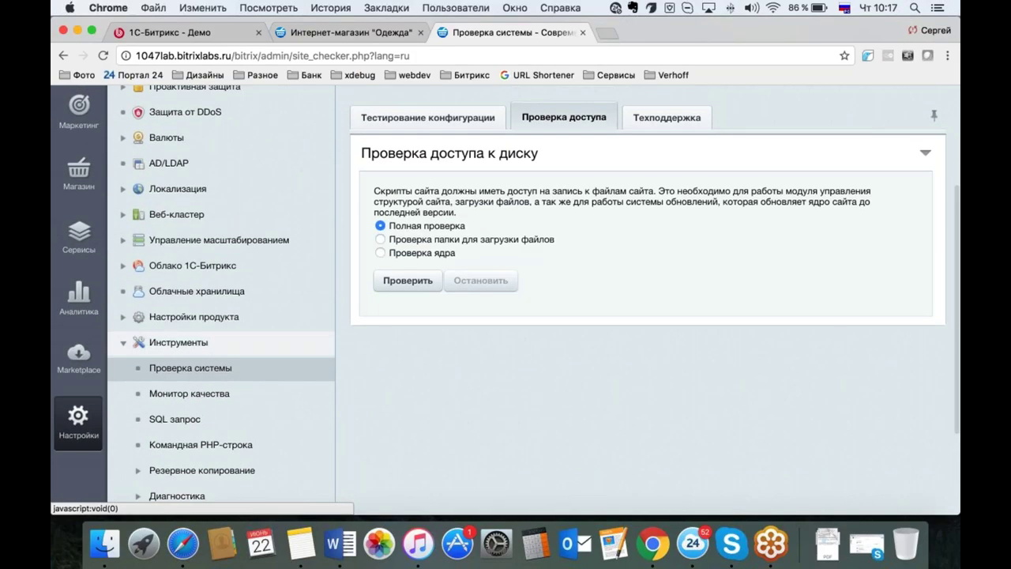
{"action": "scroll", "coordinate": [300, 348], "scroll_direction": "up", "scroll_amount": 5}
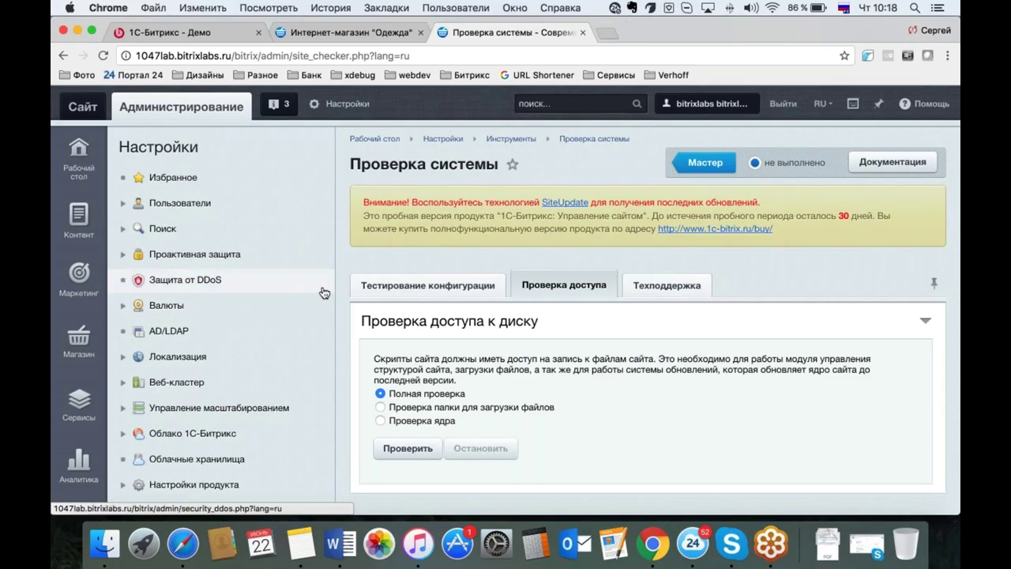
{"action": "scroll", "coordinate": [323, 290], "scroll_direction": "down", "scroll_amount": 3}
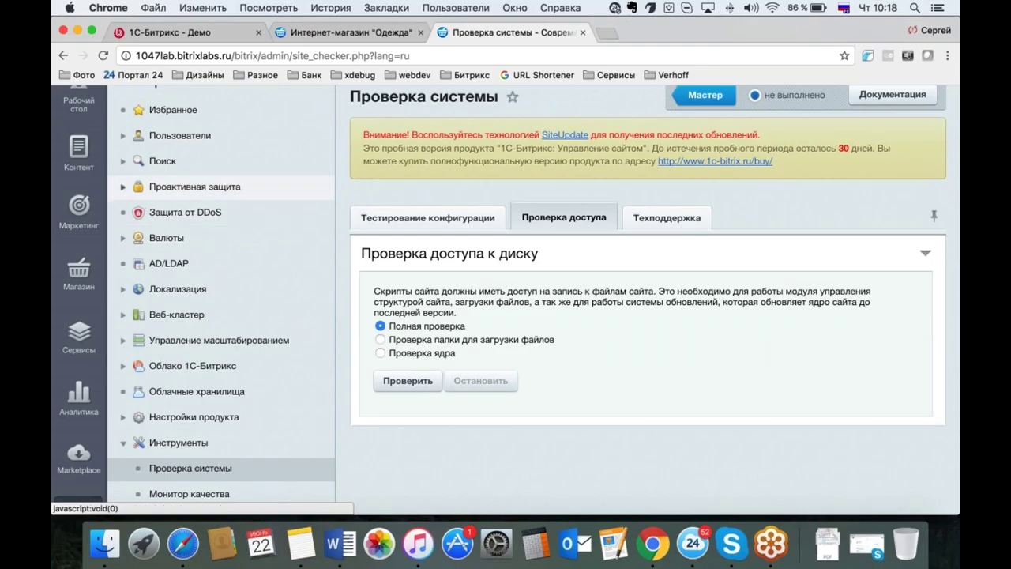
{"action": "left_click", "coordinate": [237, 187]}
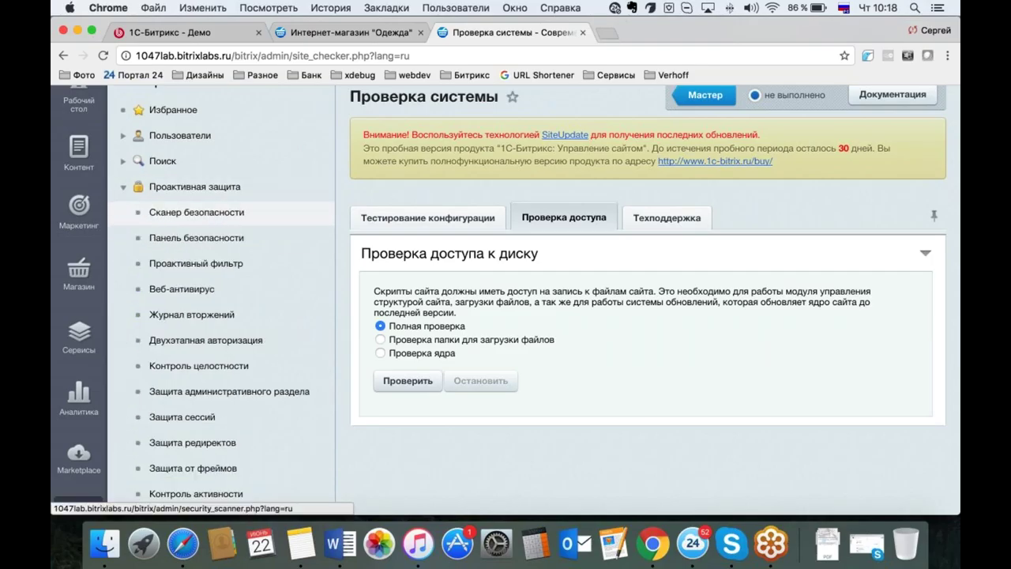
Open Проактивная защита > Сканер безопасности.
{"action": "left_click", "coordinate": [230, 217]}
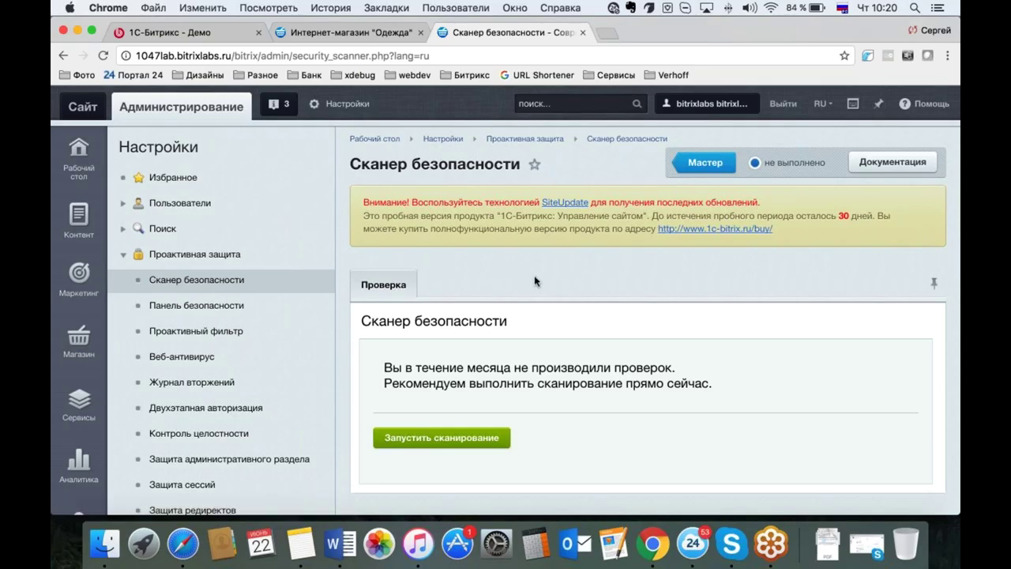
Launch a security scan with Запустить сканирование, then go to Панель безопасности.
{"action": "scroll", "coordinate": [534, 281], "scroll_direction": "down", "scroll_amount": 2}
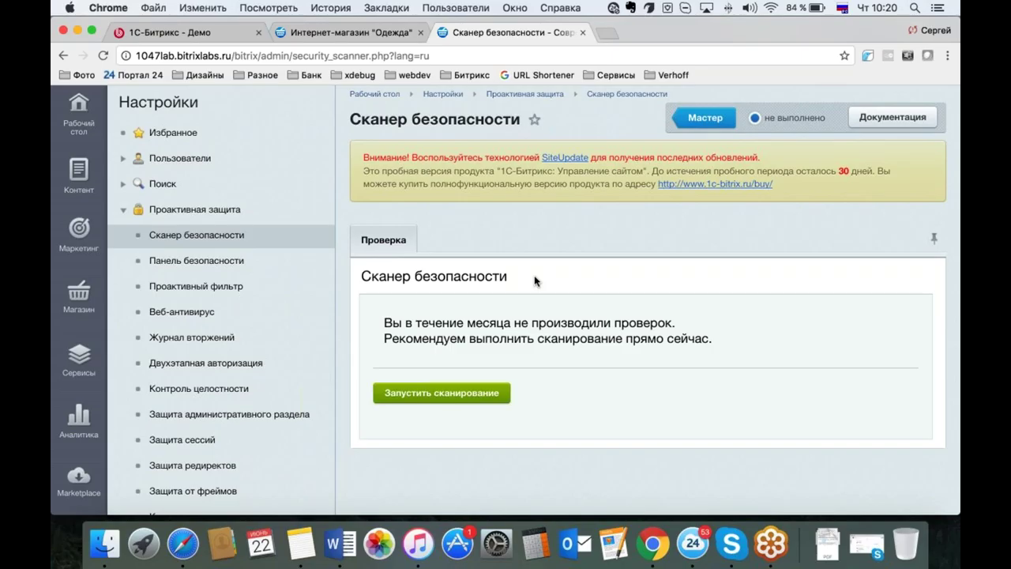
{"action": "scroll", "coordinate": [568, 305], "scroll_direction": "down", "scroll_amount": 3}
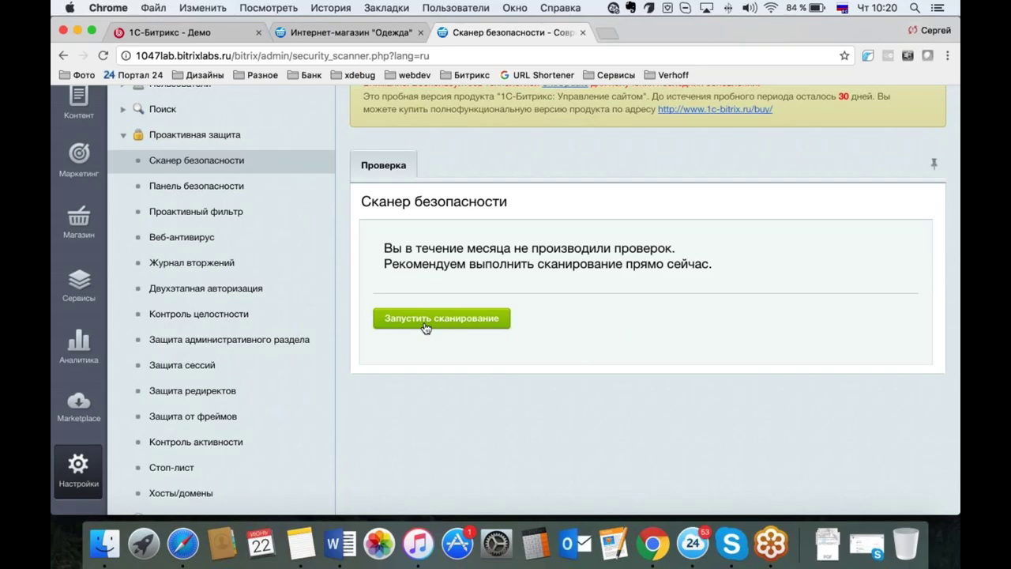
{"action": "left_click", "coordinate": [425, 327]}
{"action": "scroll", "coordinate": [590, 308], "scroll_direction": "up", "scroll_amount": 3}
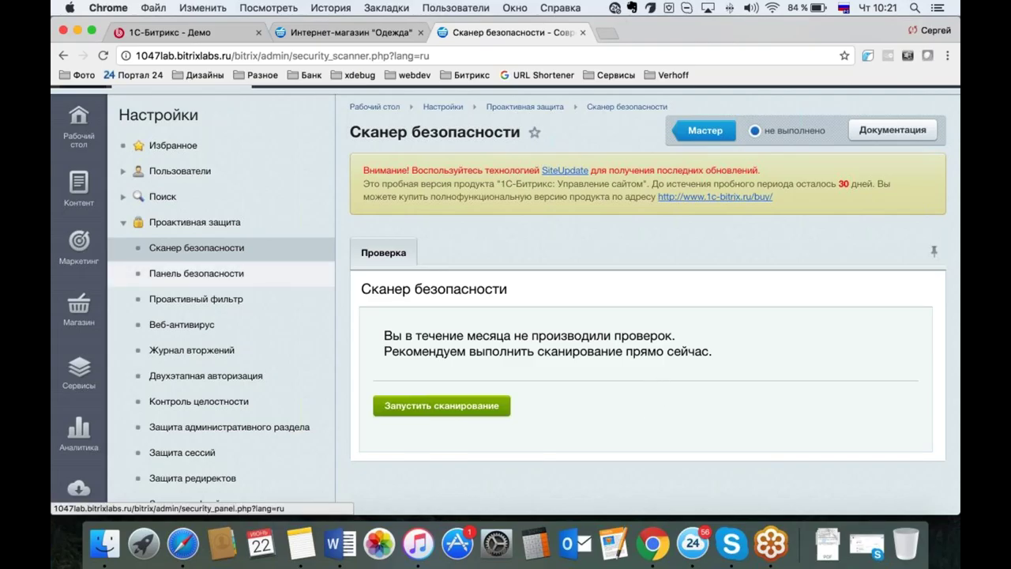
{"action": "left_click", "coordinate": [240, 277]}
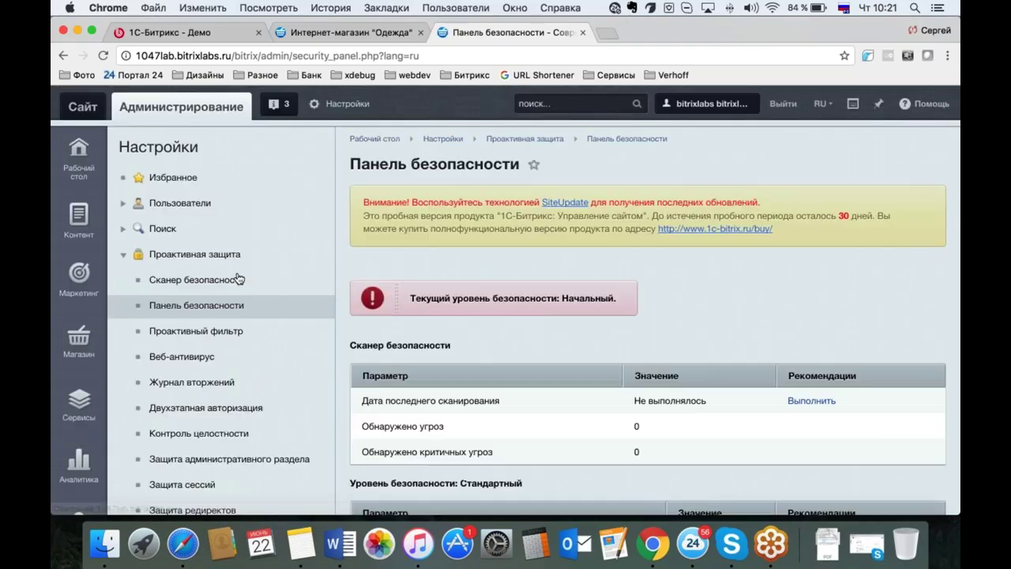
{"action": "scroll", "coordinate": [818, 293], "scroll_direction": "down", "scroll_amount": 2}
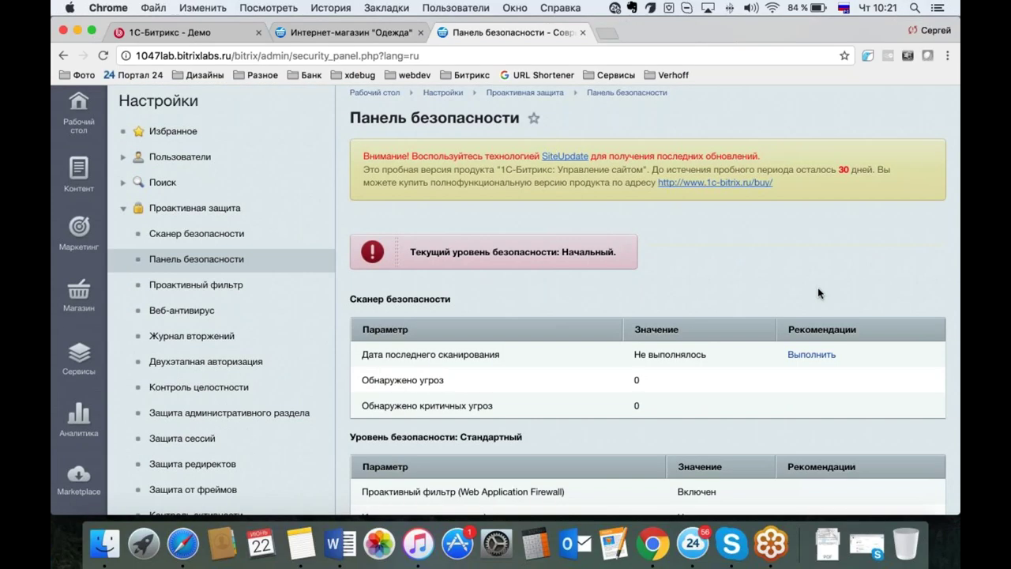
{"action": "scroll", "coordinate": [818, 294], "scroll_direction": "down", "scroll_amount": 4}
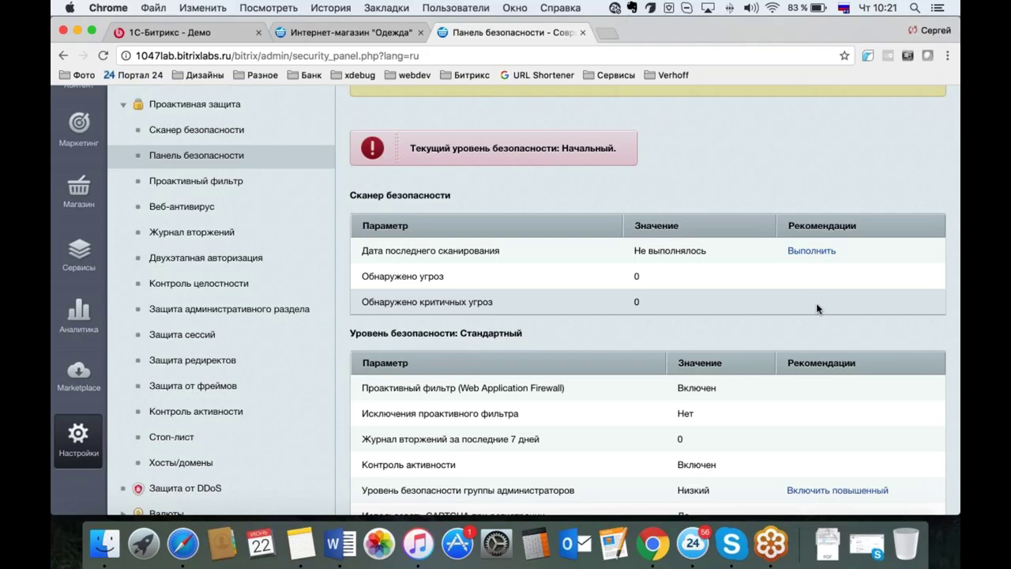
{"action": "scroll", "coordinate": [774, 237], "scroll_direction": "up", "scroll_amount": 1}
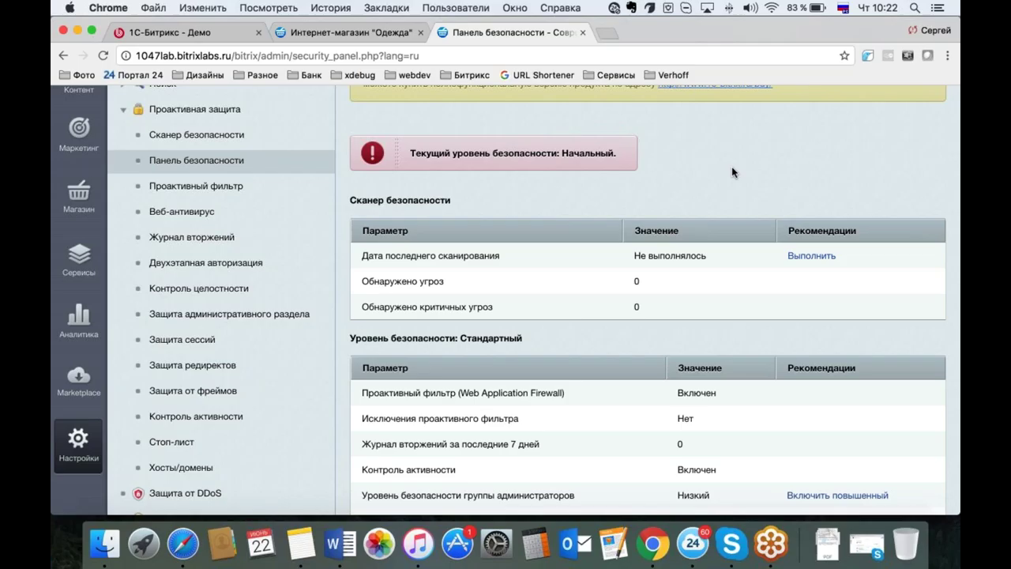
{"action": "scroll", "coordinate": [744, 256], "scroll_direction": "down", "scroll_amount": 3}
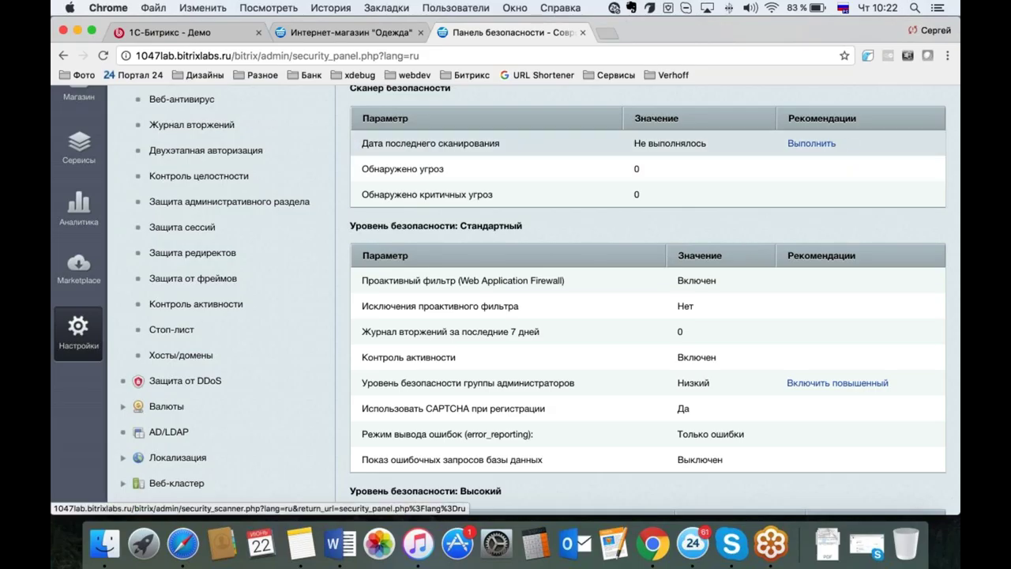
{"action": "scroll", "coordinate": [868, 265], "scroll_direction": "down", "scroll_amount": 2}
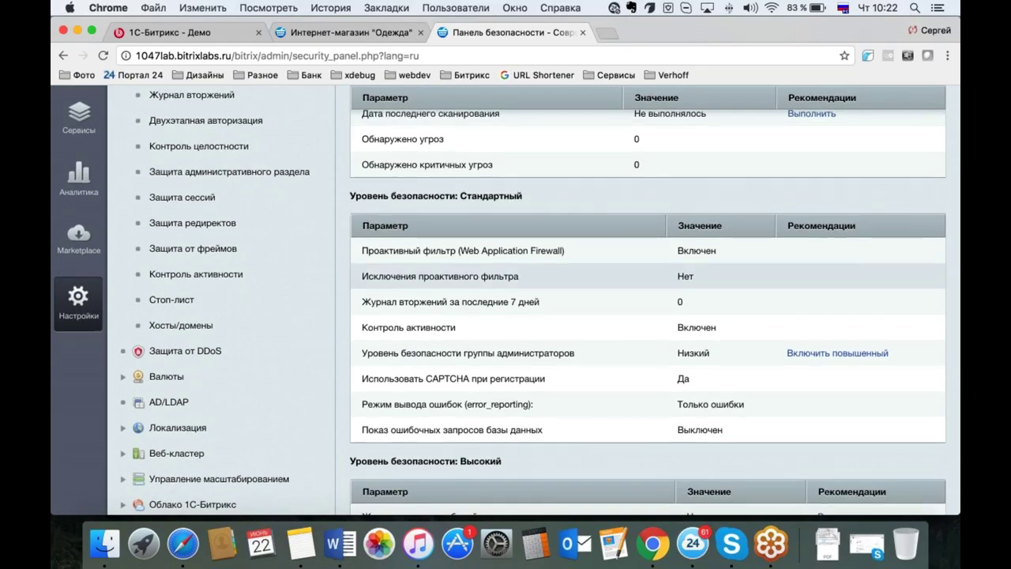
{"action": "left_click_drag", "start_coordinate": [362, 250], "coordinate": [569, 251]}
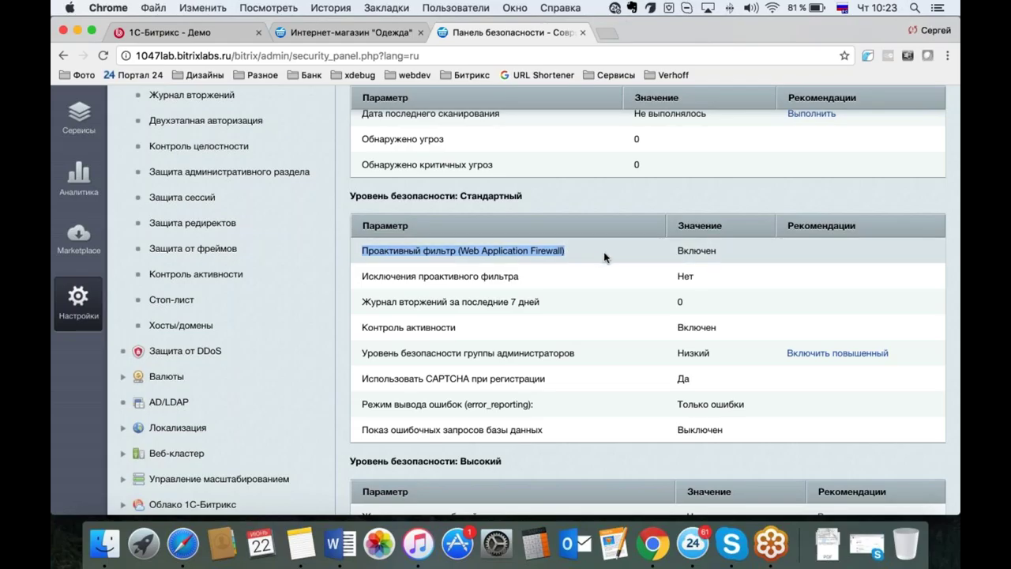
{"action": "left_click", "coordinate": [604, 257]}
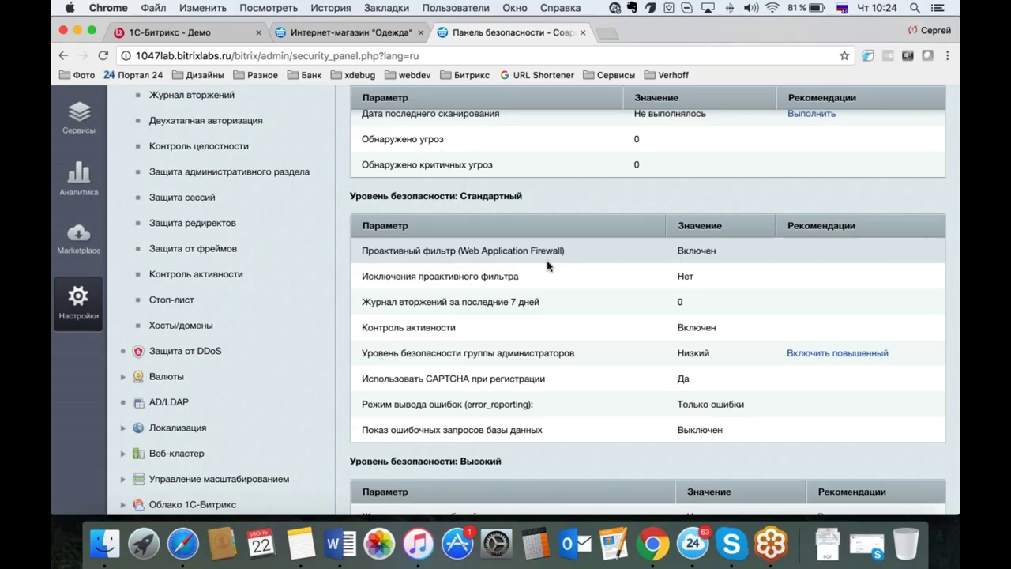
{"action": "scroll", "coordinate": [547, 300], "scroll_direction": "down", "scroll_amount": 2}
{"action": "scroll", "coordinate": [695, 210], "scroll_direction": "down", "scroll_amount": 1}
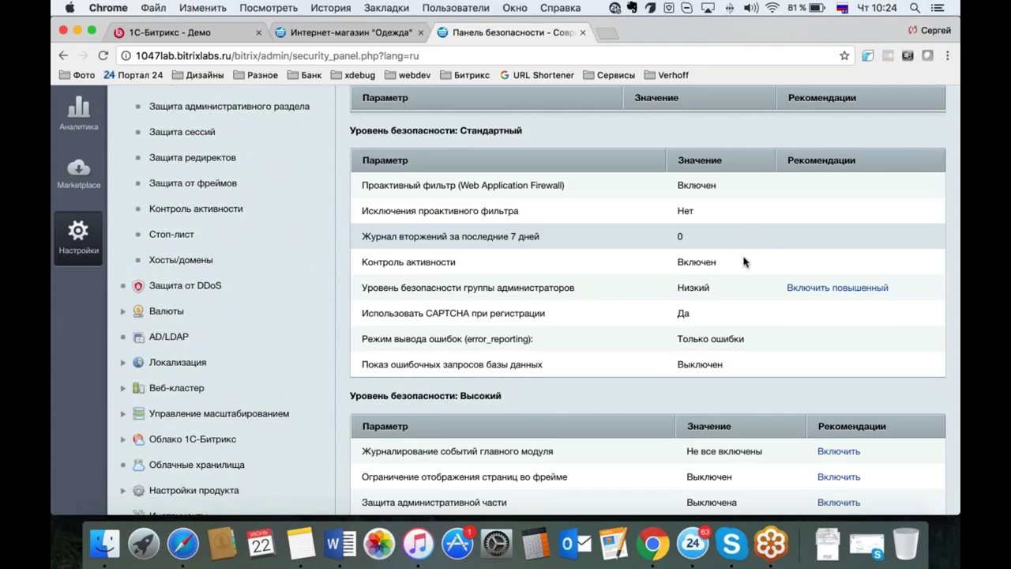
Enable enhanced security for the administrator group and view group # 1's security settings.
{"action": "left_click", "coordinate": [824, 292], "text": "super"}
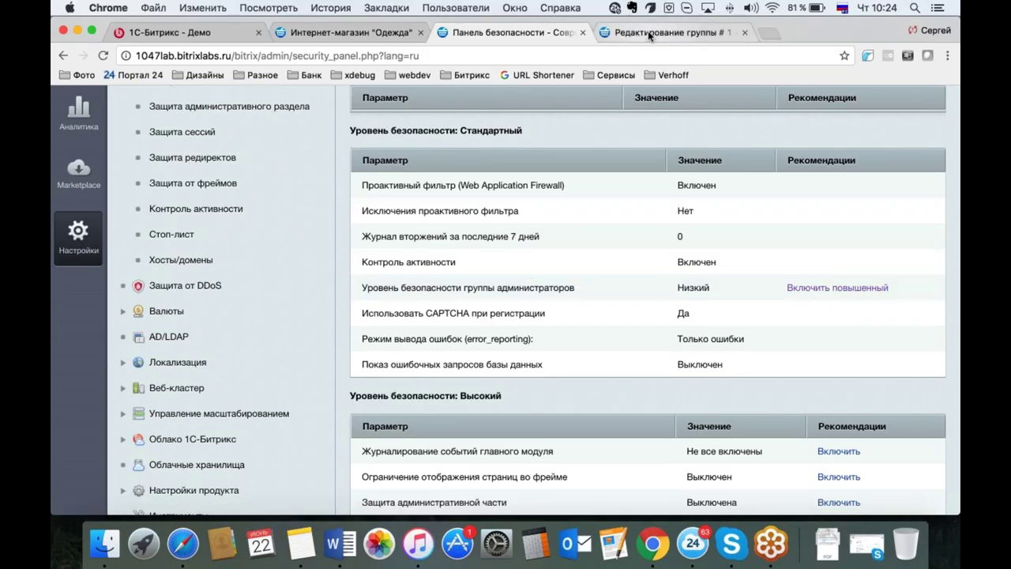
{"action": "left_click", "coordinate": [648, 31]}
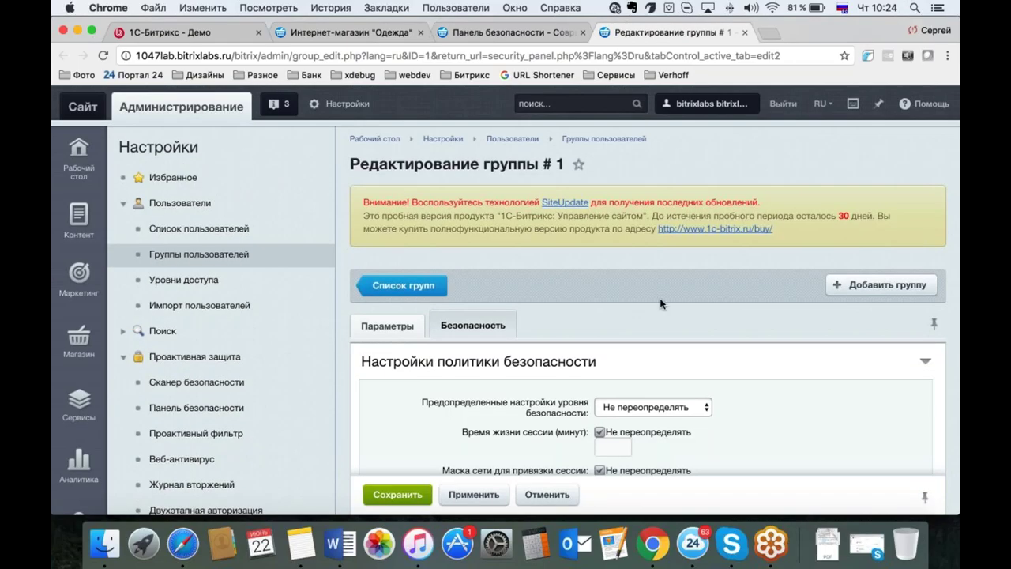
{"action": "scroll", "coordinate": [768, 318], "scroll_direction": "down", "scroll_amount": 5}
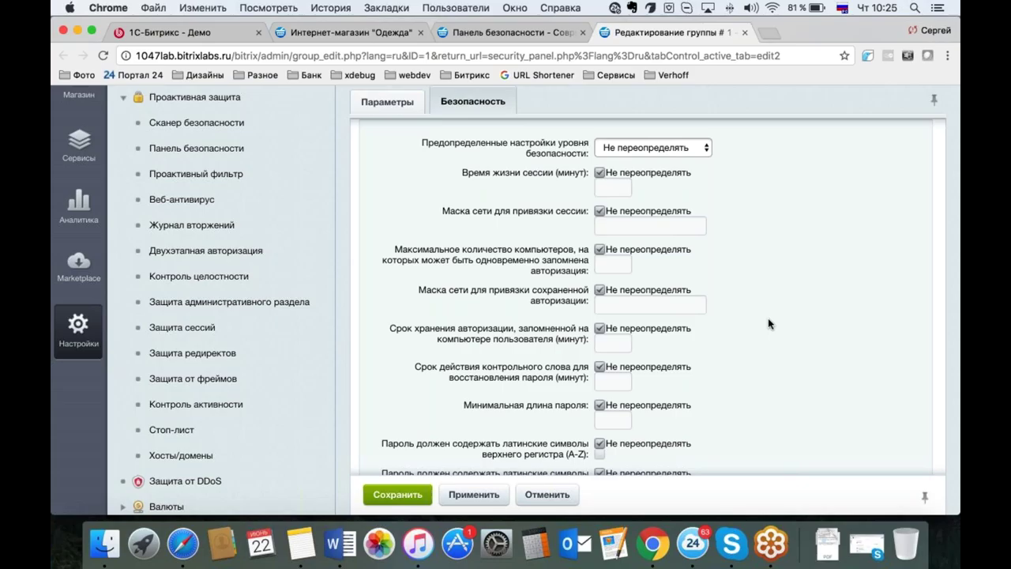
Give group #1 the Повышенный predefined security level: 15-minute sessions and 10-character passwords.
{"action": "left_click", "coordinate": [677, 149]}
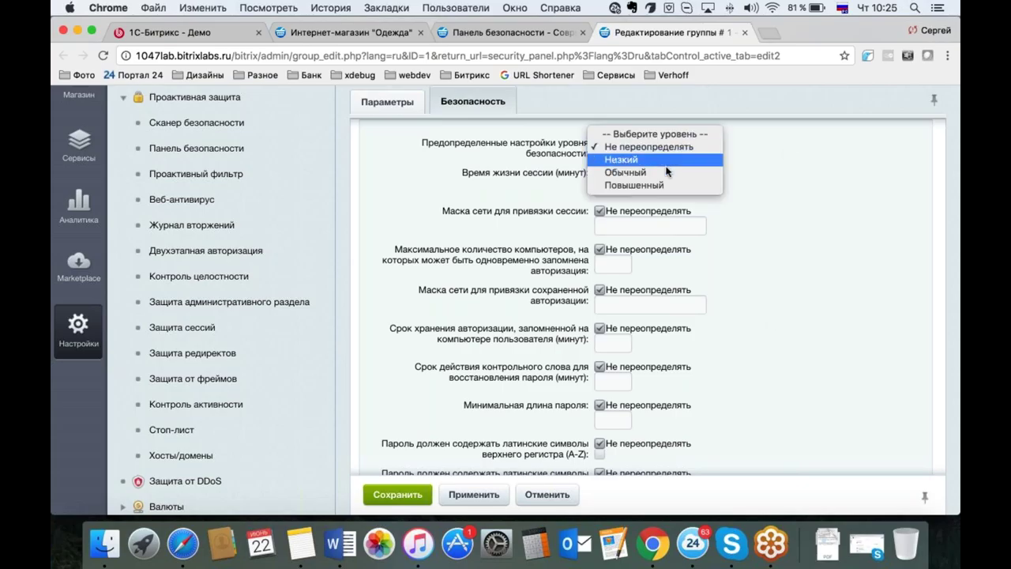
{"action": "left_click", "coordinate": [710, 188]}
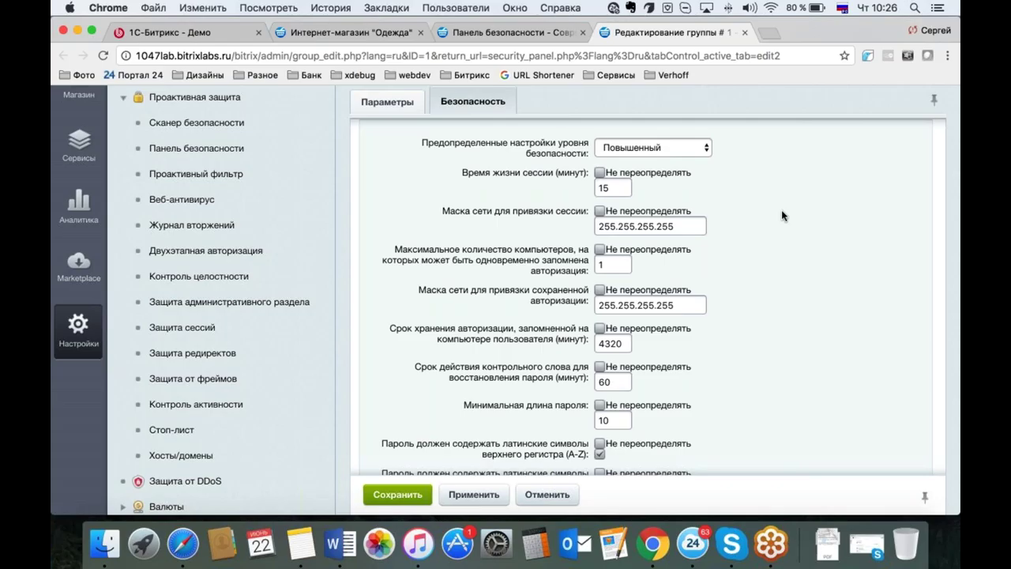
Review the password policy fields, then close the group editing page without saving.
{"action": "scroll", "coordinate": [801, 299], "scroll_direction": "down", "scroll_amount": 2}
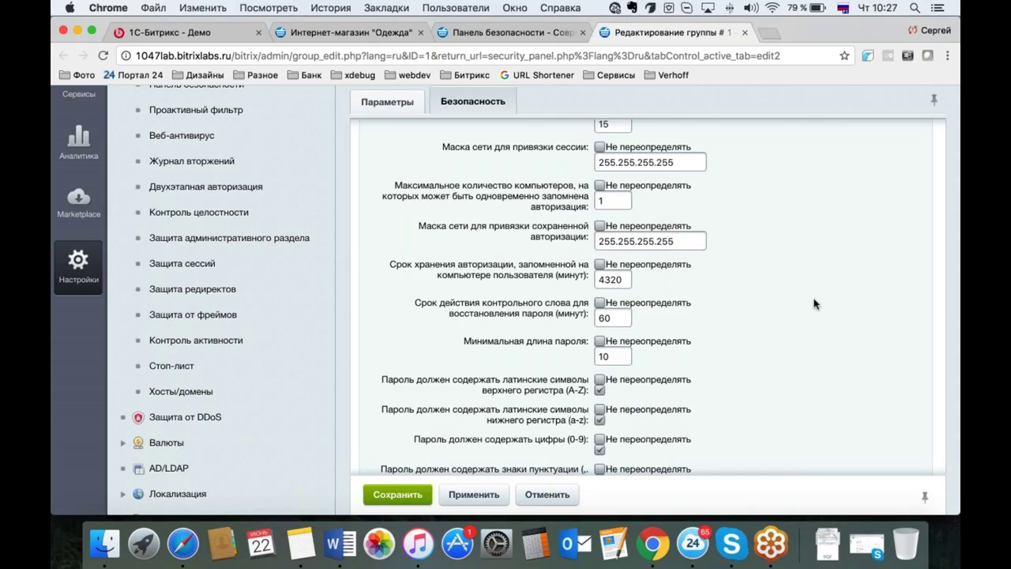
{"action": "scroll", "coordinate": [810, 300], "scroll_direction": "down", "scroll_amount": 5}
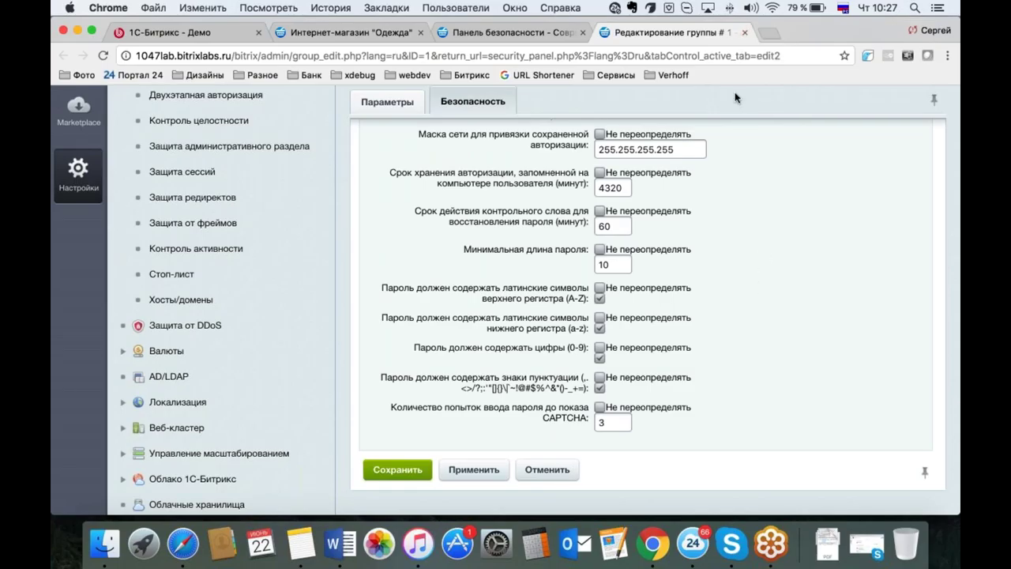
{"action": "left_click", "coordinate": [745, 34]}
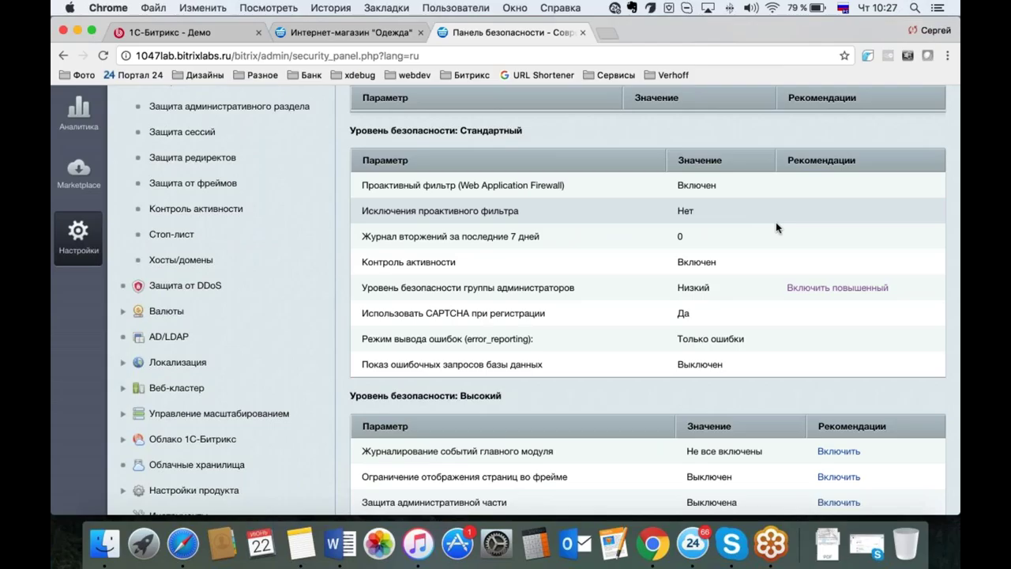
Review the Панель безопасности recommendations and open Защита административной части in a new tab.
{"action": "scroll", "coordinate": [777, 237], "scroll_direction": "down", "scroll_amount": 3}
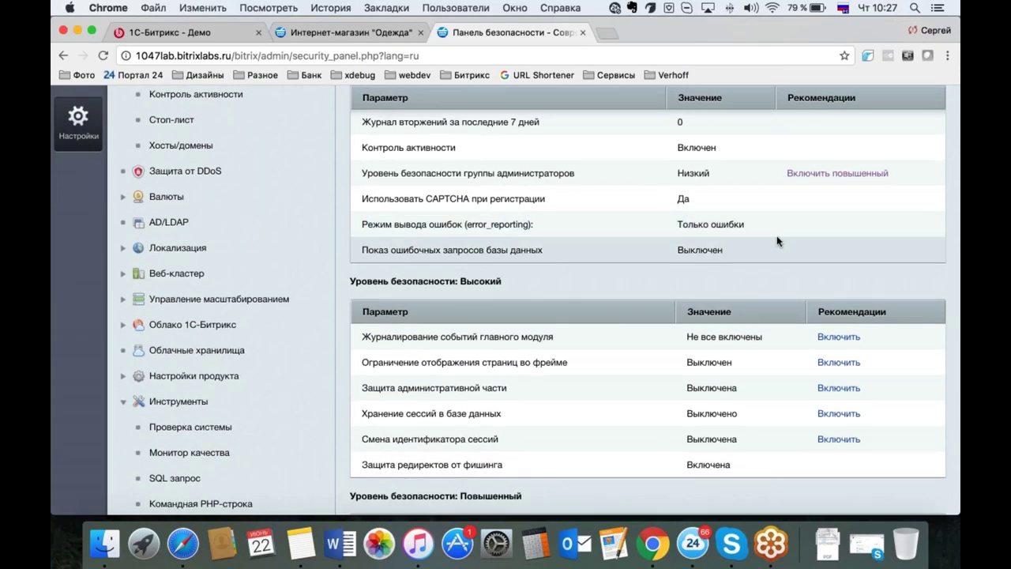
{"action": "scroll", "coordinate": [777, 235], "scroll_direction": "down", "scroll_amount": 3}
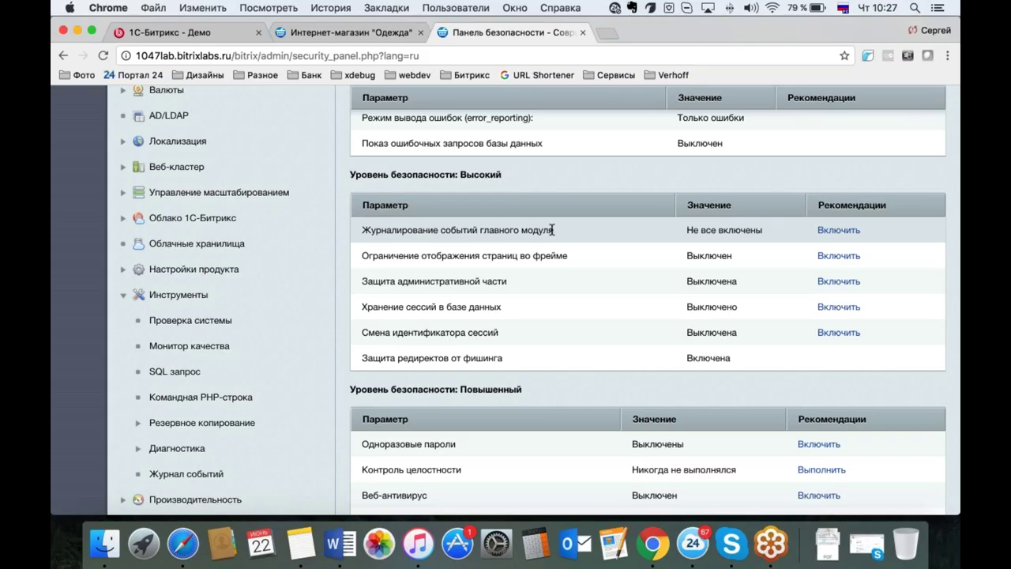
{"action": "scroll", "coordinate": [619, 276], "scroll_direction": "down", "scroll_amount": 3}
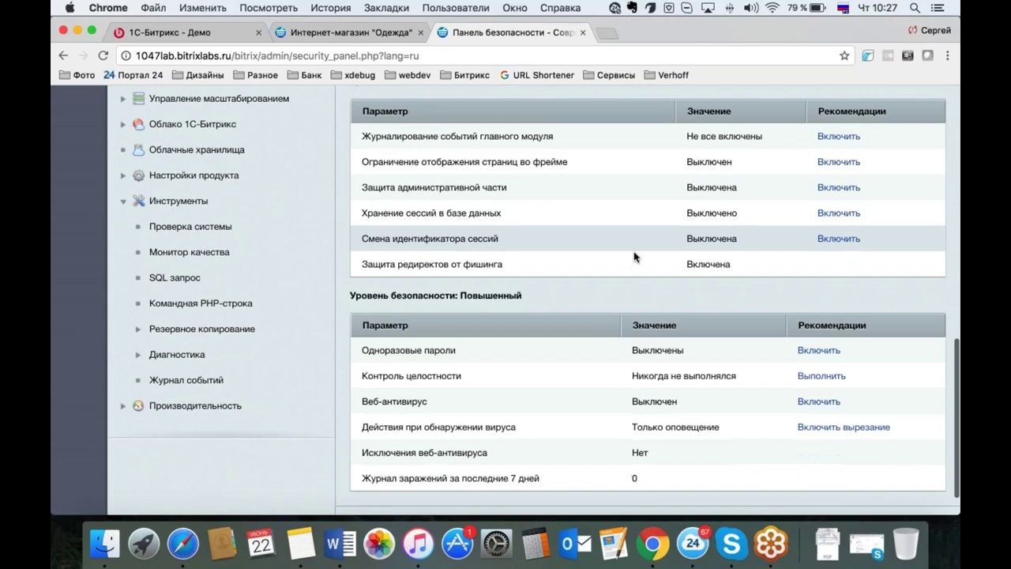
{"action": "left_click", "coordinate": [818, 189], "text": "super"}
Bring up the Защита административной части page and review its empty allowed-IP form.
{"action": "left_click", "coordinate": [632, 33]}
{"action": "scroll", "coordinate": [648, 301], "scroll_direction": "down", "scroll_amount": 5}
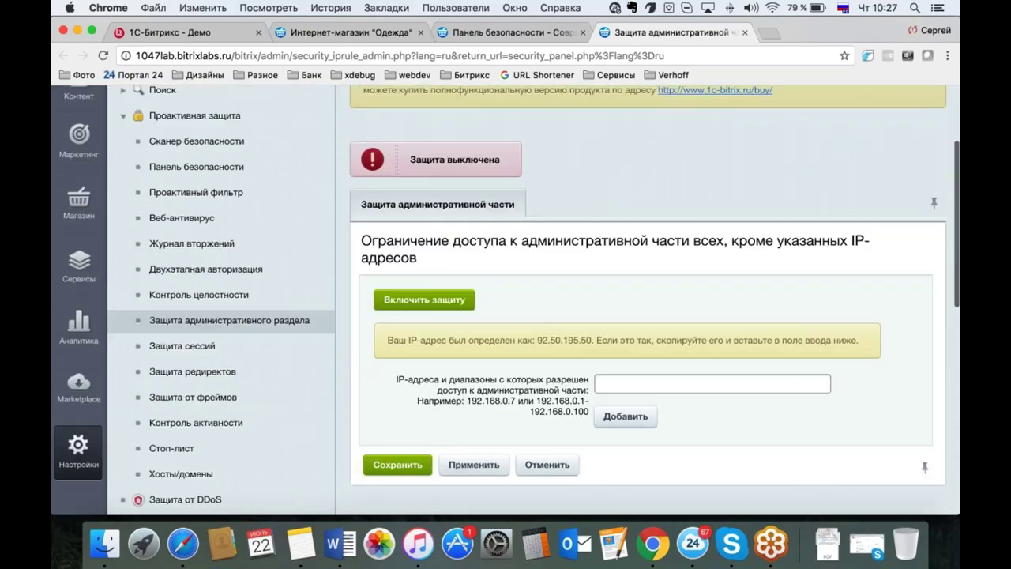
{"action": "scroll", "coordinate": [744, 298], "scroll_direction": "down", "scroll_amount": 2}
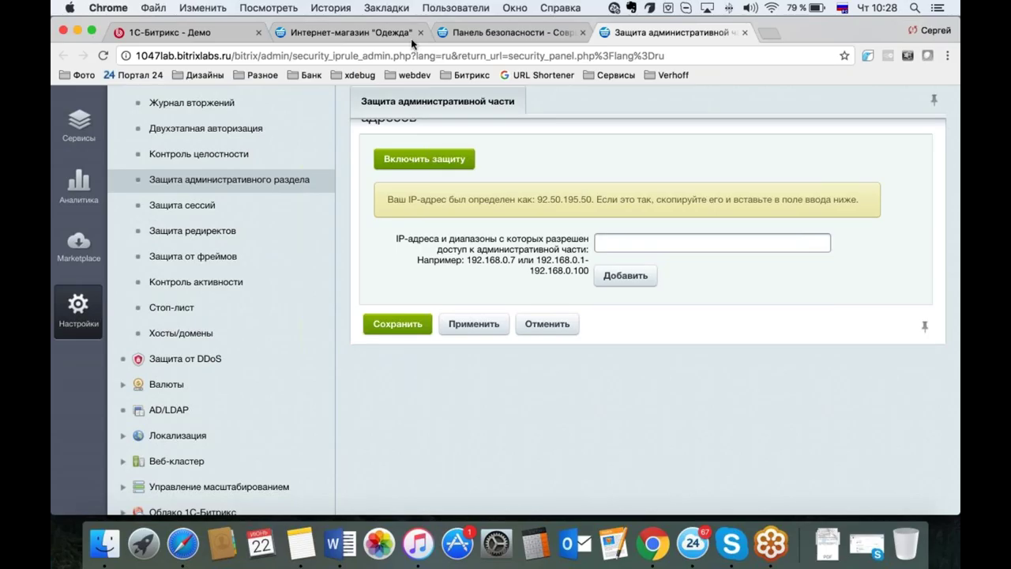
{"action": "scroll", "coordinate": [505, 316], "scroll_direction": "up", "scroll_amount": 5}
Open the clothing store's home page in a new tab at the root address 1047lab.bitrixlabs.ru.
{"action": "left_click", "coordinate": [78, 154], "text": "super"}
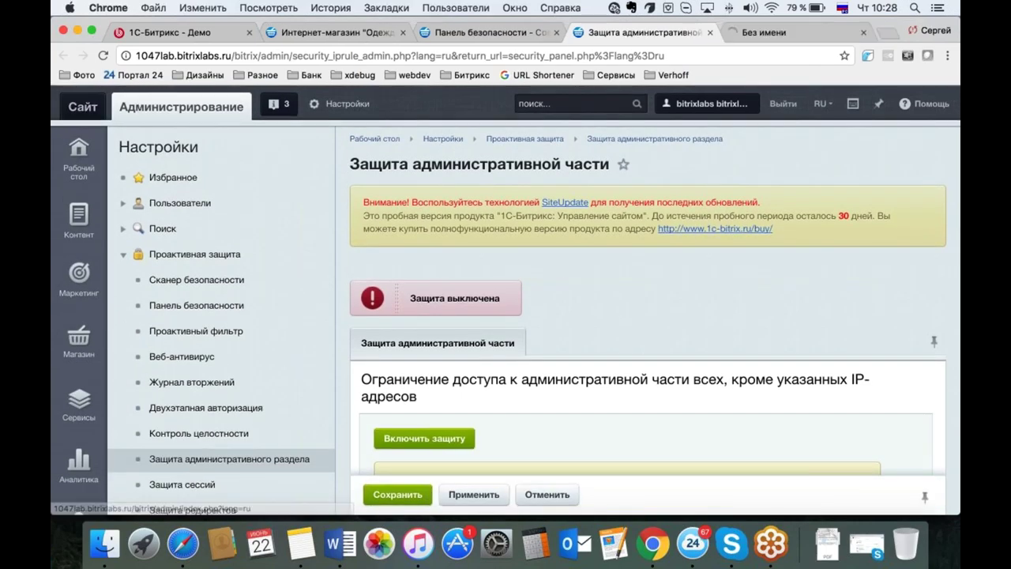
{"action": "left_click", "coordinate": [754, 35]}
{"action": "left_click_drag", "start_coordinate": [236, 56], "coordinate": [849, 56]}
{"action": "key", "text": "BackSpace"}
{"action": "key", "text": "Return"}
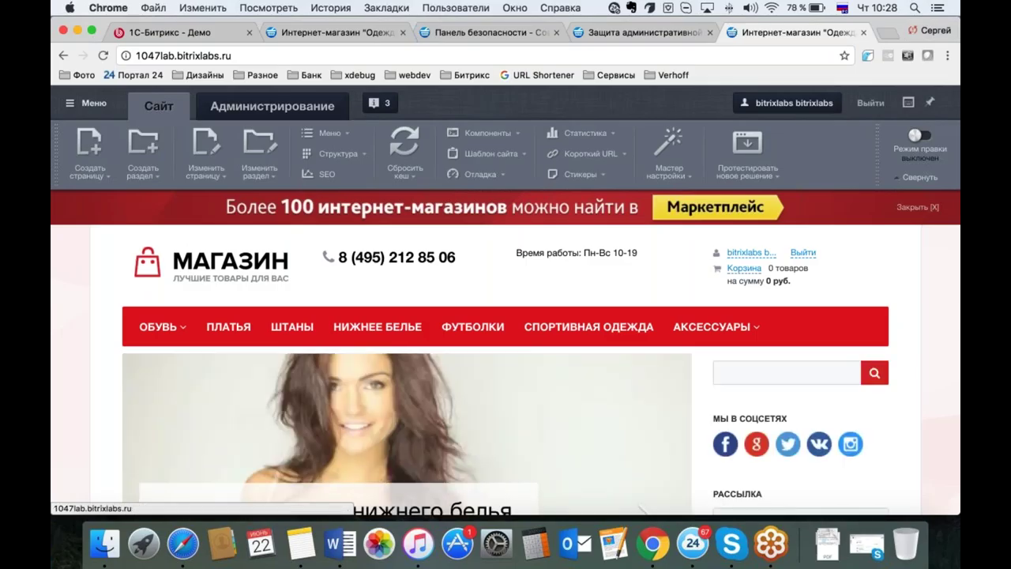
Close the storefront tab and look over the Защита административной части page.
{"action": "left_click", "coordinate": [863, 32]}
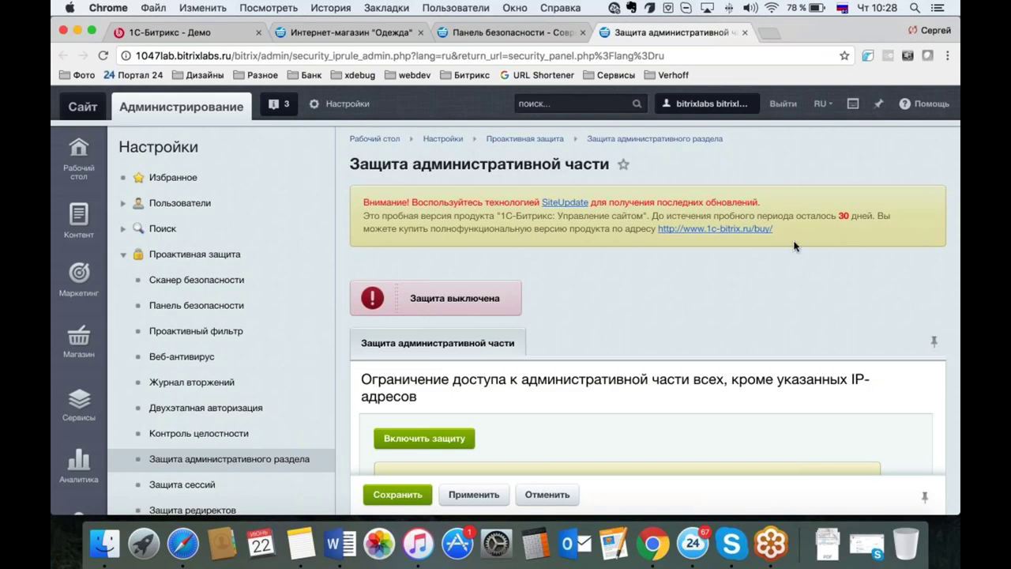
{"action": "scroll", "coordinate": [836, 281], "scroll_direction": "down", "scroll_amount": 2}
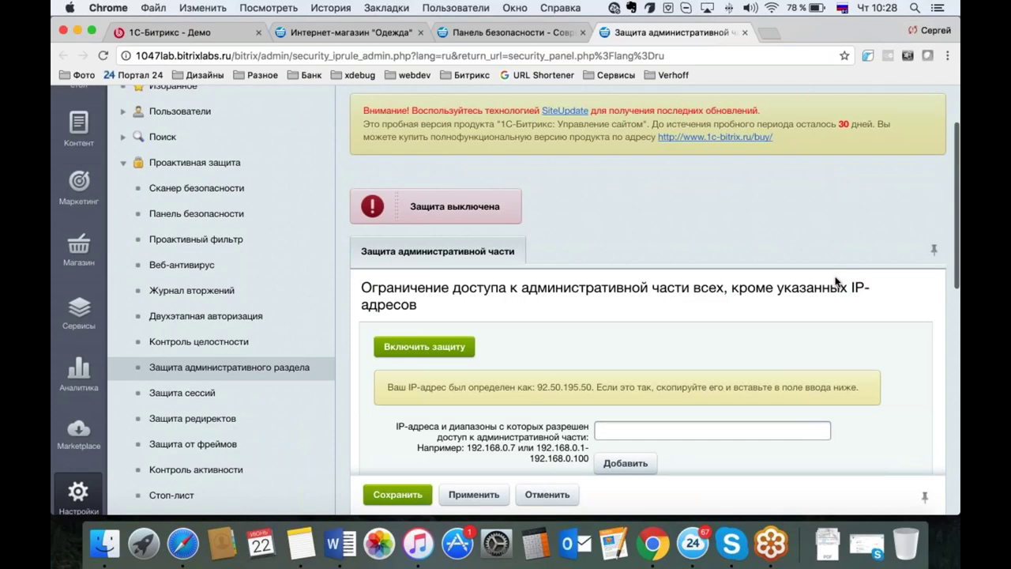
{"action": "scroll", "coordinate": [836, 282], "scroll_direction": "down", "scroll_amount": 5}
{"action": "scroll", "coordinate": [836, 282], "scroll_direction": "up", "scroll_amount": 4}
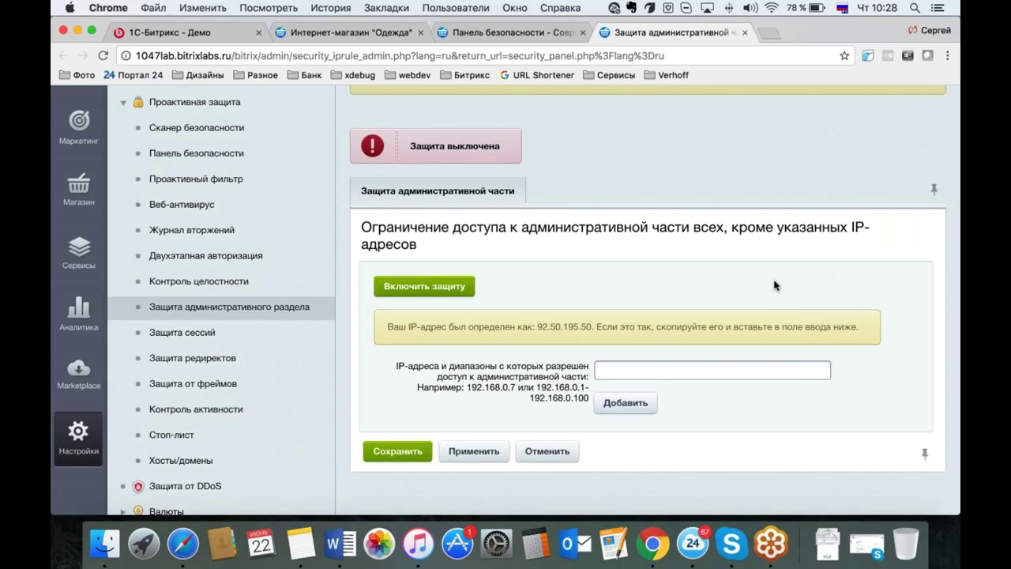
Close the admin-area protection page and review the Панель безопасности tables.
{"action": "left_click", "coordinate": [745, 33]}
{"action": "scroll", "coordinate": [794, 291], "scroll_direction": "down", "scroll_amount": 1}
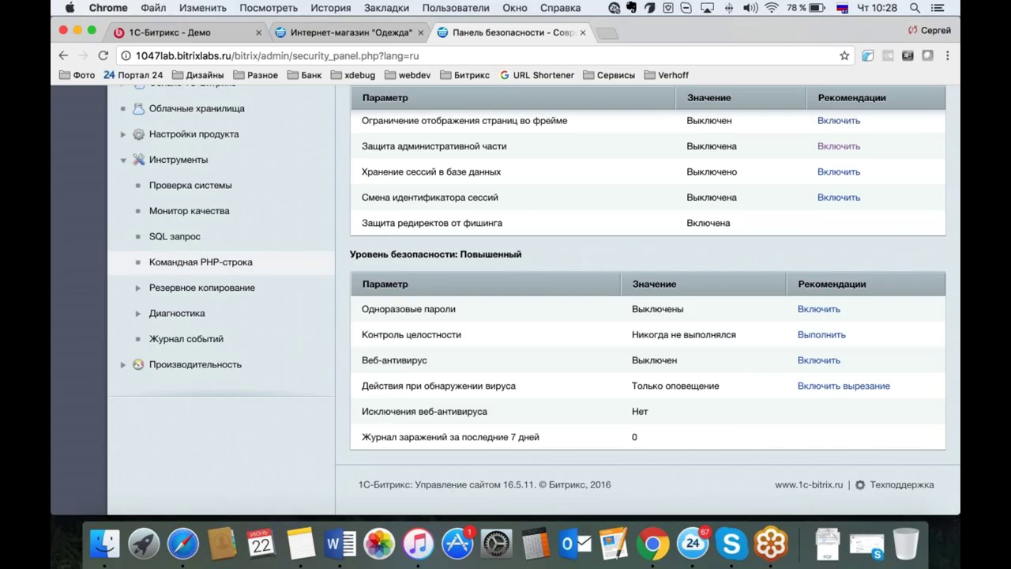
{"action": "scroll", "coordinate": [260, 255], "scroll_direction": "up", "scroll_amount": 8}
{"action": "scroll", "coordinate": [182, 338], "scroll_direction": "up", "scroll_amount": 5}
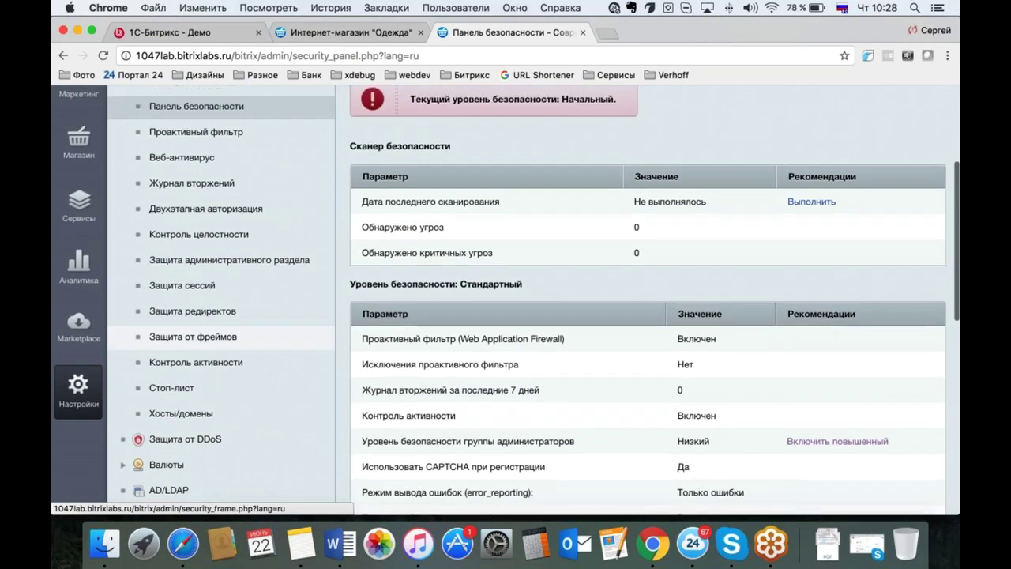
{"action": "scroll", "coordinate": [197, 316], "scroll_direction": "up", "scroll_amount": 3}
Open Веб-антивирус under Проактивная защита and read its switched-off status and php.ini notice.
{"action": "left_click", "coordinate": [209, 242]}
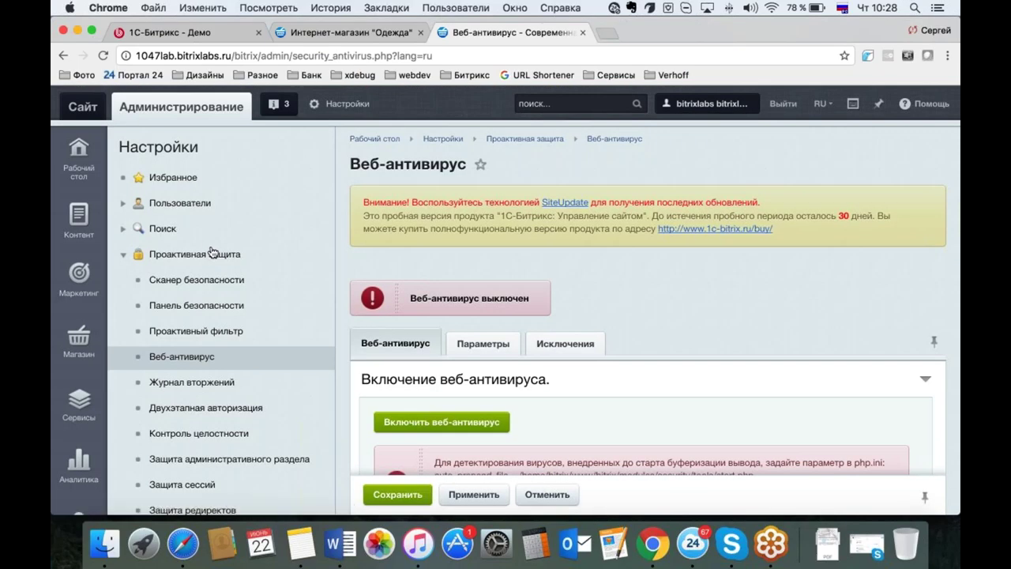
{"action": "scroll", "coordinate": [768, 295], "scroll_direction": "down", "scroll_amount": 3}
{"action": "scroll", "coordinate": [770, 301], "scroll_direction": "down", "scroll_amount": 2}
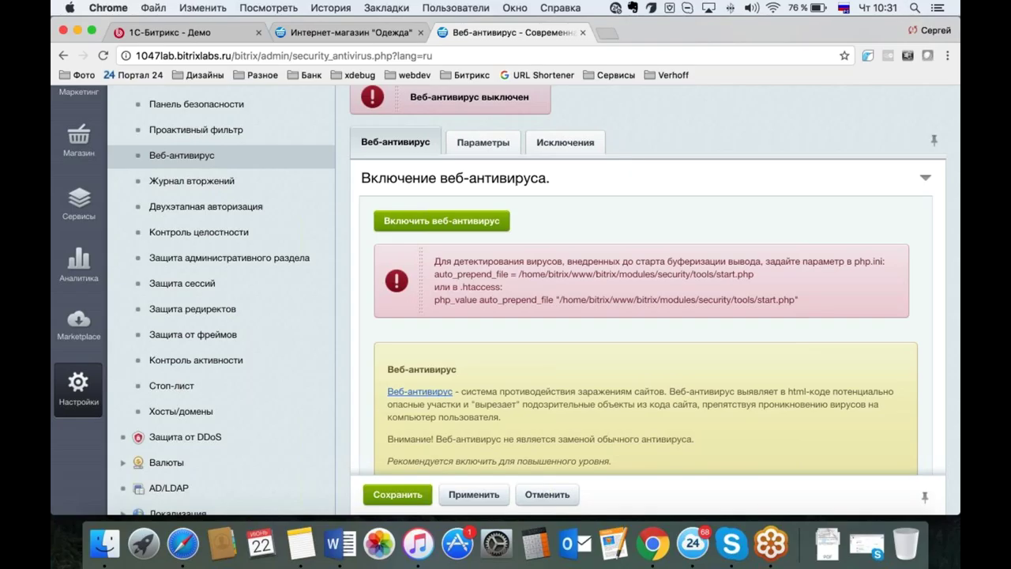
{"action": "left_click", "coordinate": [498, 144]}
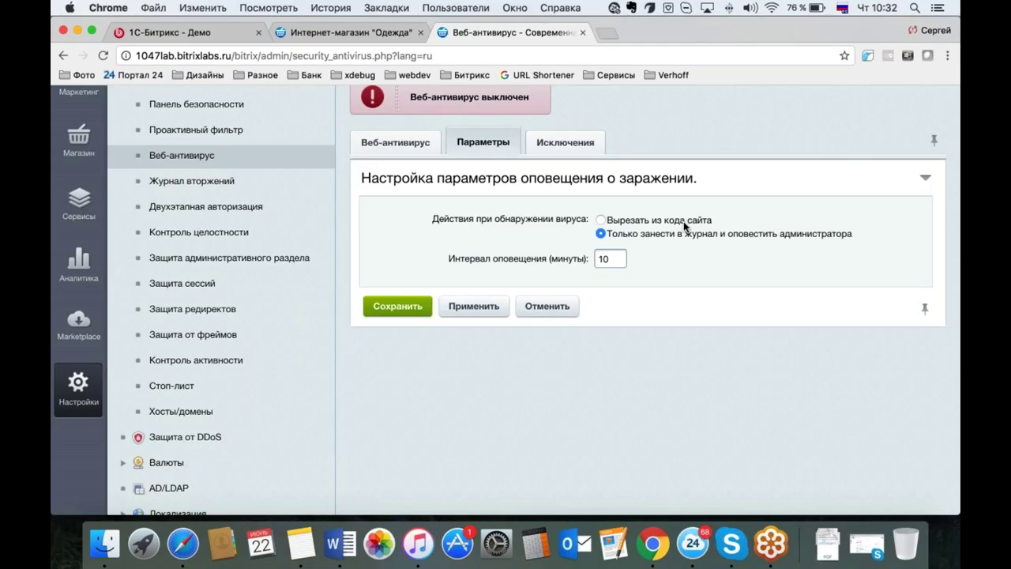
{"action": "left_click", "coordinate": [395, 142]}
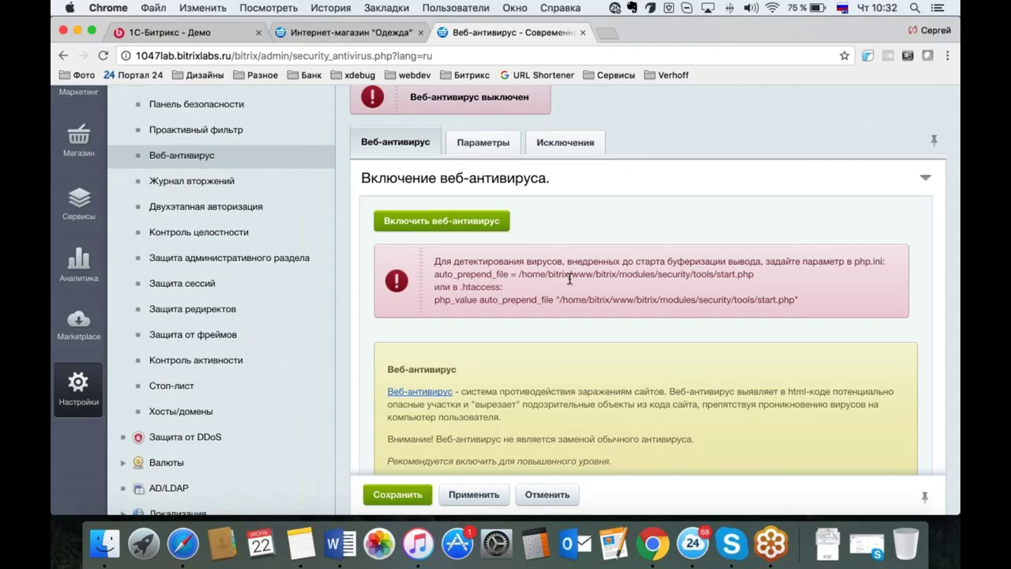
{"action": "left_click", "coordinate": [483, 143]}
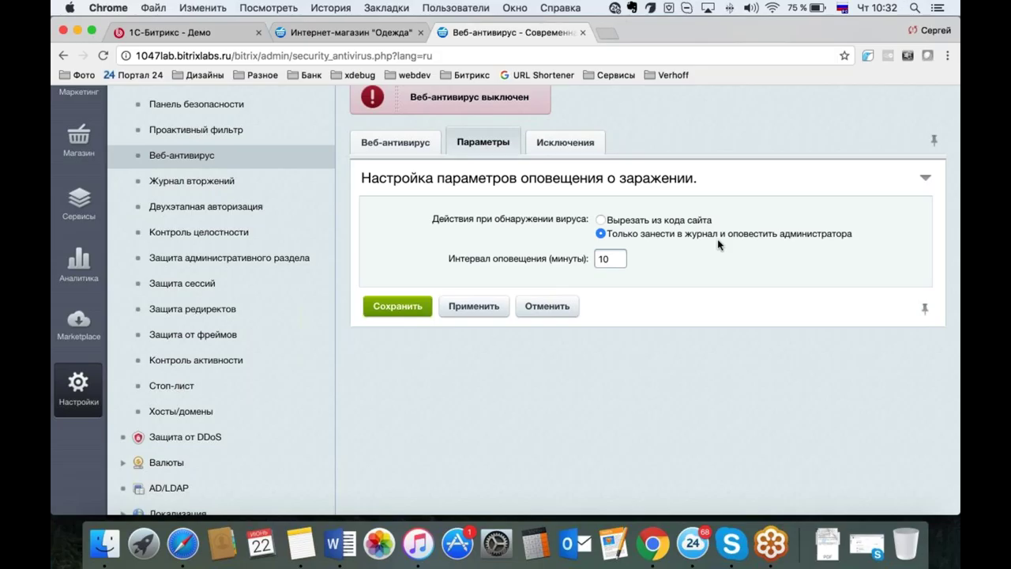
{"action": "left_click", "coordinate": [382, 144]}
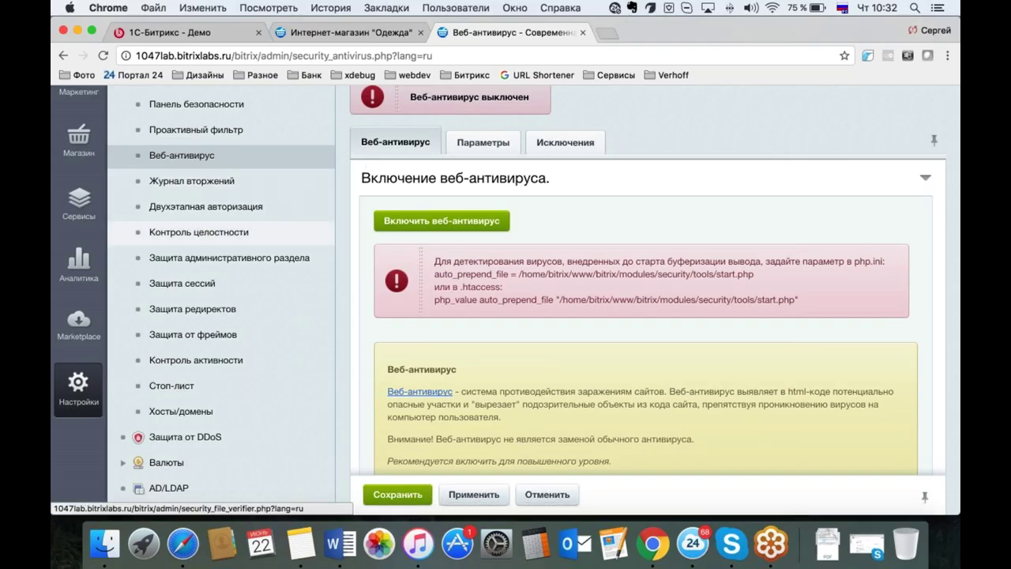
Read through the Двухэтапная авторизация page on one-time passwords, then start a blank browser tab.
{"action": "left_click", "coordinate": [228, 213]}
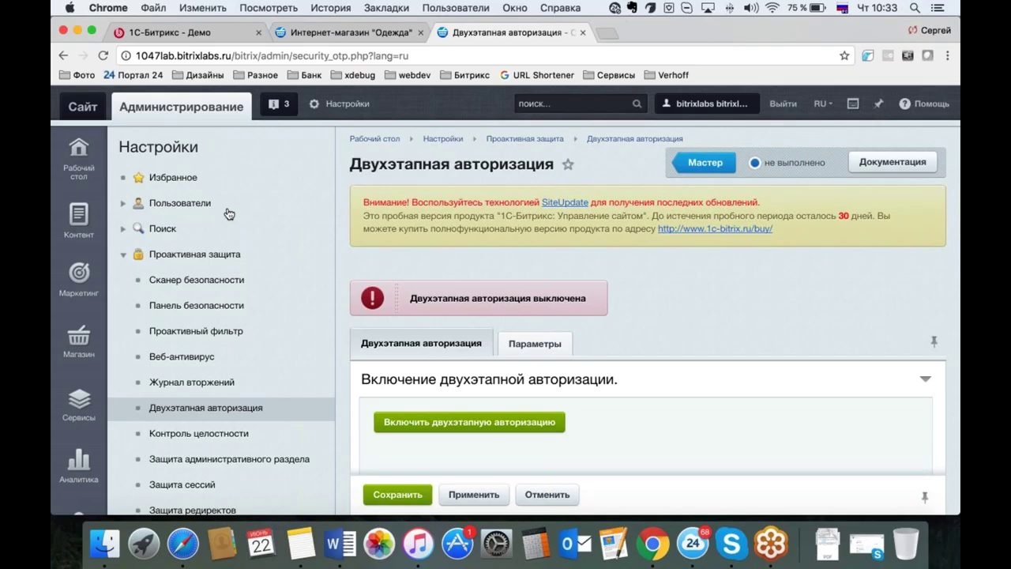
{"action": "scroll", "coordinate": [690, 307], "scroll_direction": "down", "scroll_amount": 4}
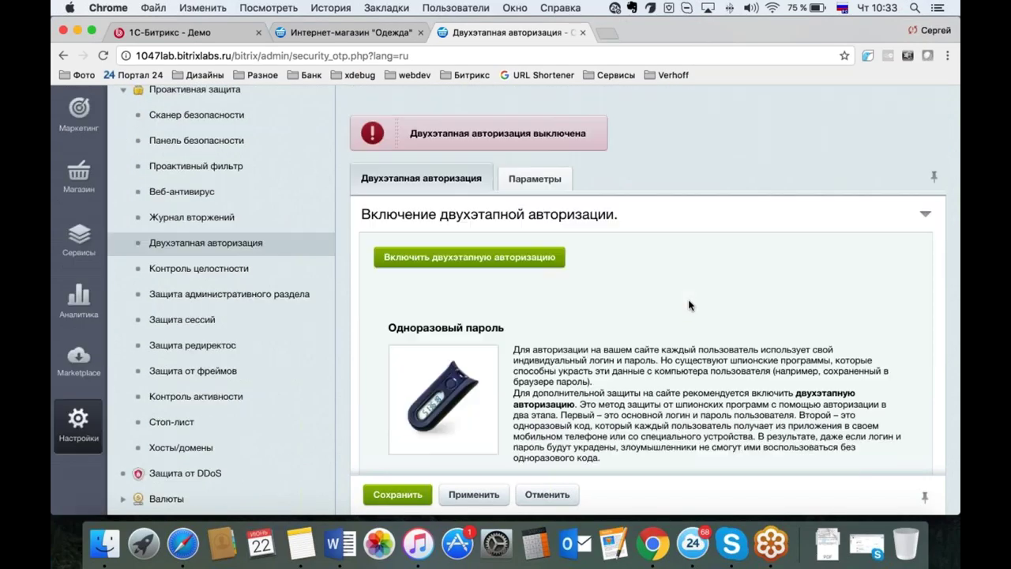
{"action": "scroll", "coordinate": [689, 305], "scroll_direction": "down", "scroll_amount": 1}
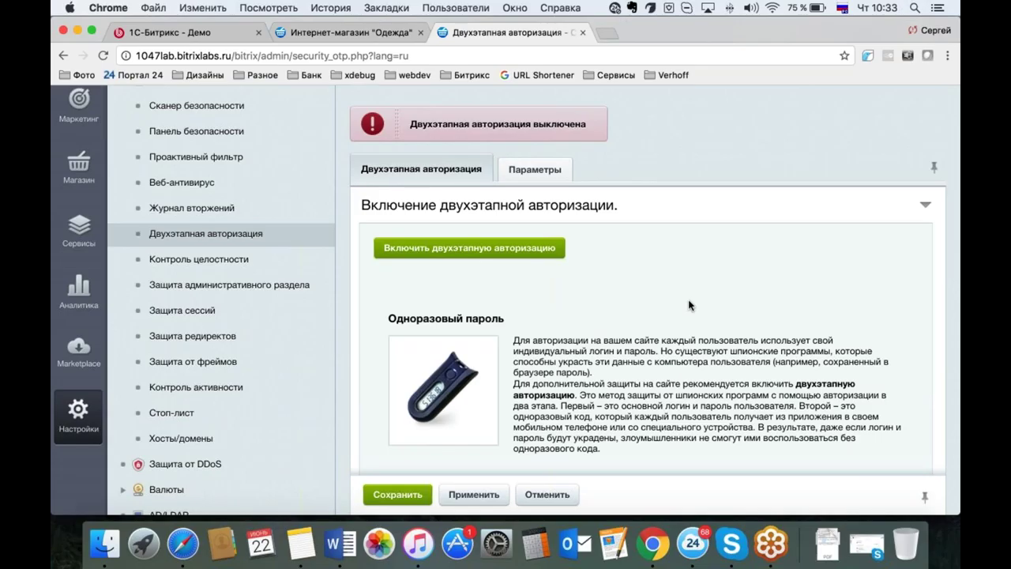
{"action": "scroll", "coordinate": [732, 311], "scroll_direction": "down", "scroll_amount": 1}
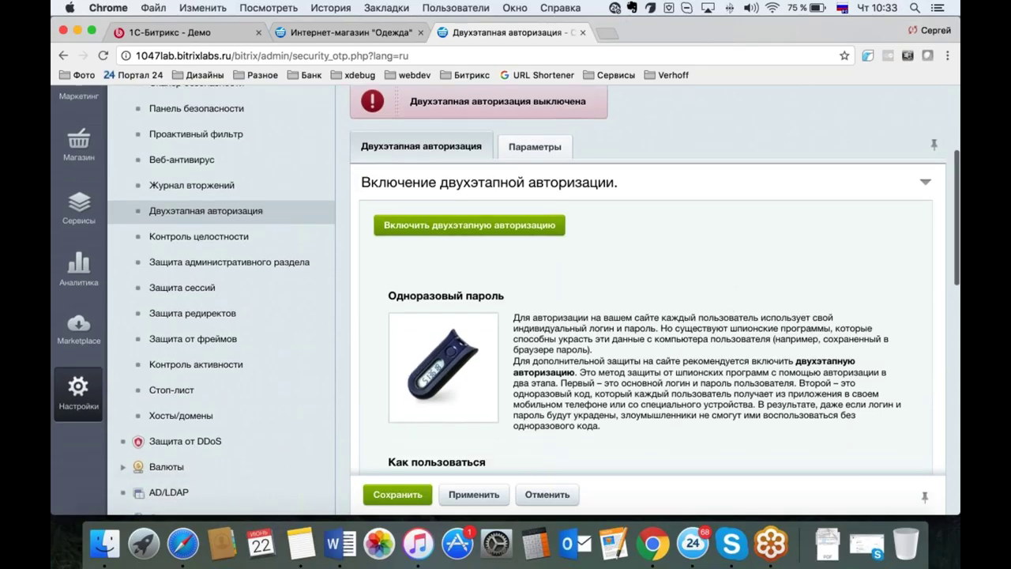
{"action": "scroll", "coordinate": [724, 290], "scroll_direction": "down", "scroll_amount": 3}
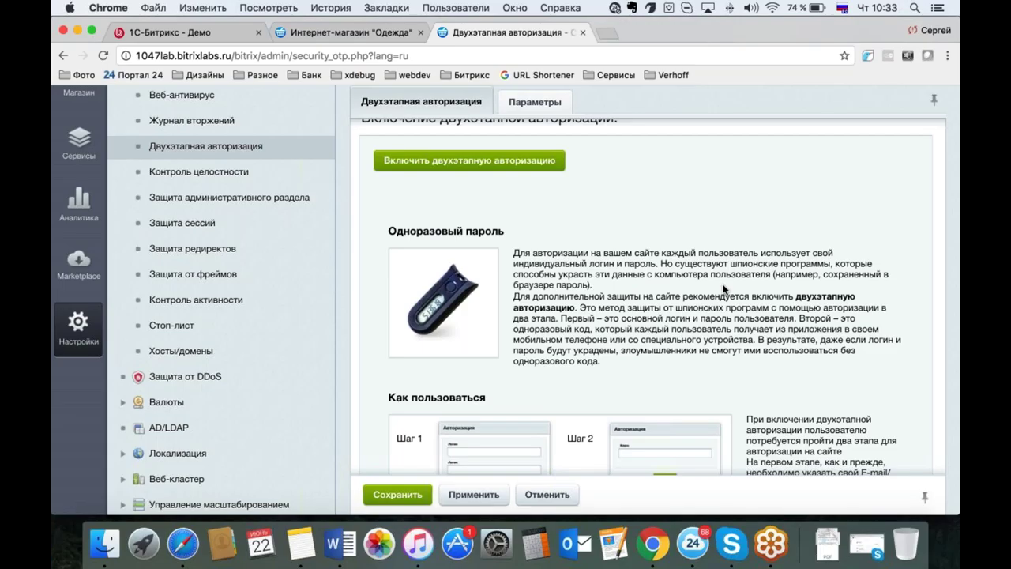
{"action": "scroll", "coordinate": [553, 276], "scroll_direction": "down", "scroll_amount": 2}
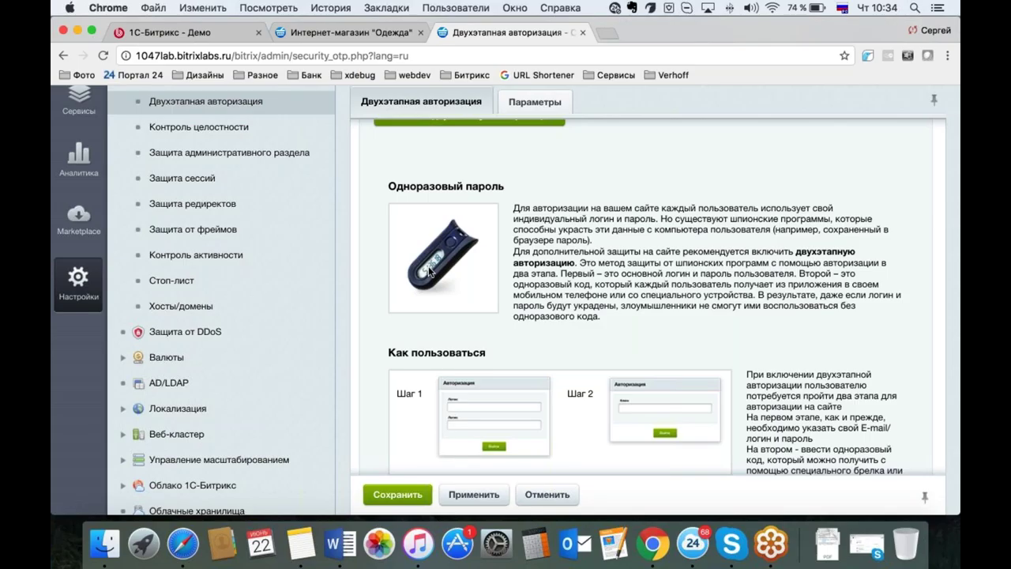
{"action": "scroll", "coordinate": [431, 273], "scroll_direction": "down", "scroll_amount": 5}
{"action": "scroll", "coordinate": [537, 301], "scroll_direction": "down", "scroll_amount": 5}
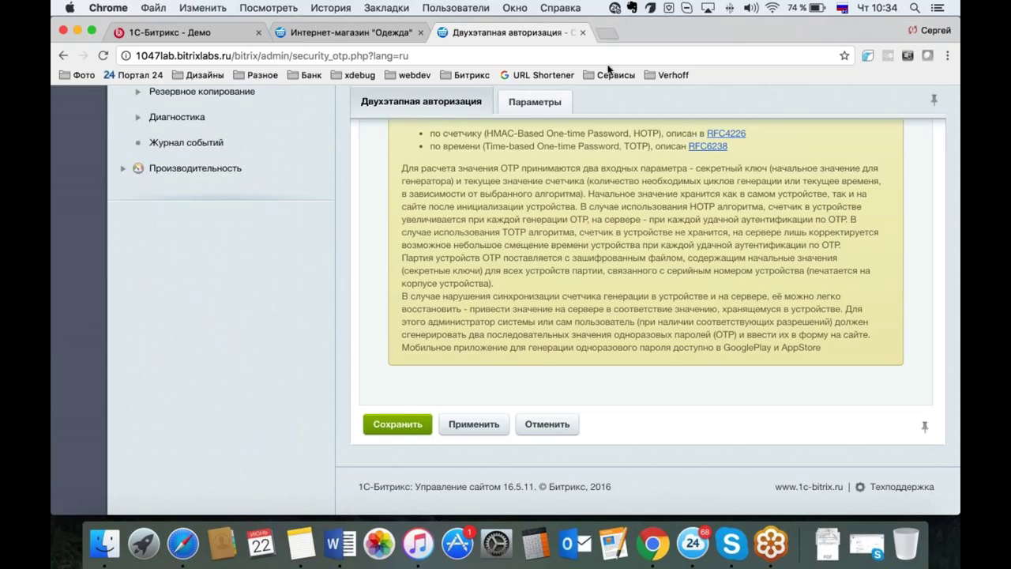
{"action": "left_click", "coordinate": [608, 38]}
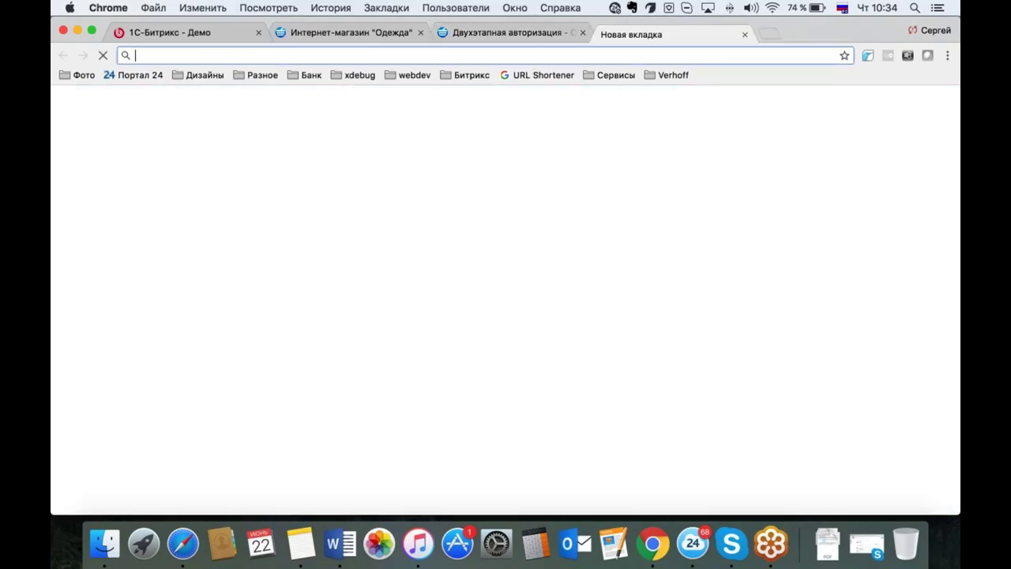
Switch the keyboard to English and go to ya.ru.
{"action": "type", "text": "нф"}
{"action": "key", "text": "BackSpace"}
{"action": "key", "text": "BackSpace"}
{"action": "key", "text": "ctrl+space"}
{"action": "type", "text": "ya"}
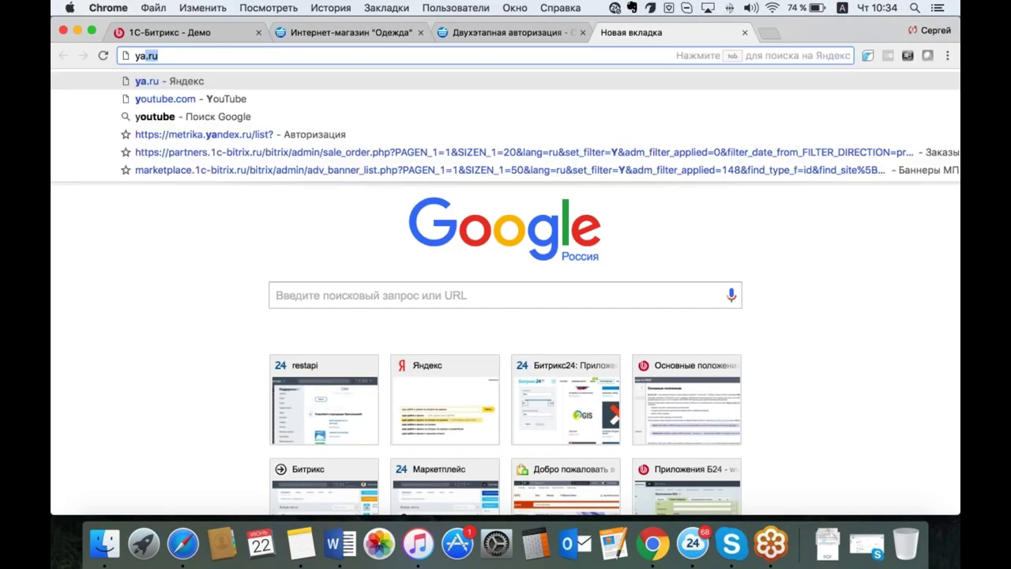
{"action": "key", "text": "Return"}
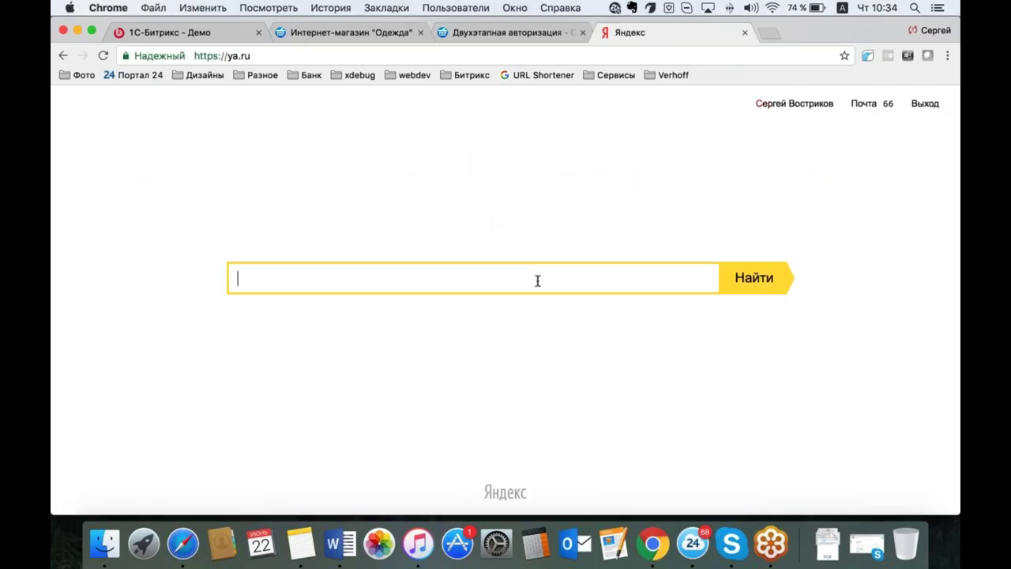
Search Yandex for 'bitrixotp ios' and browse the results.
{"action": "type", "text": "bitrix"}
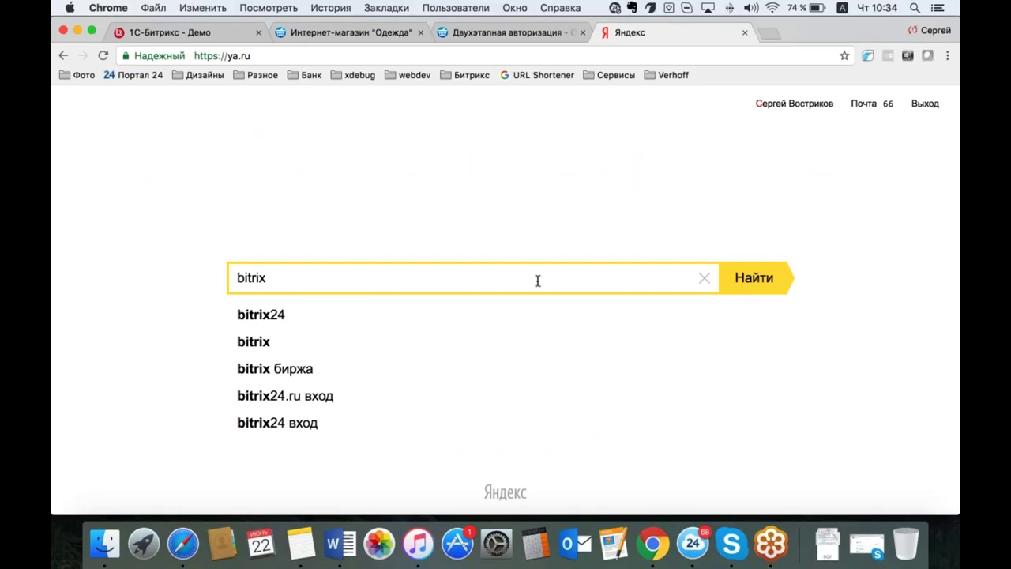
{"action": "type", "text": "otp"}
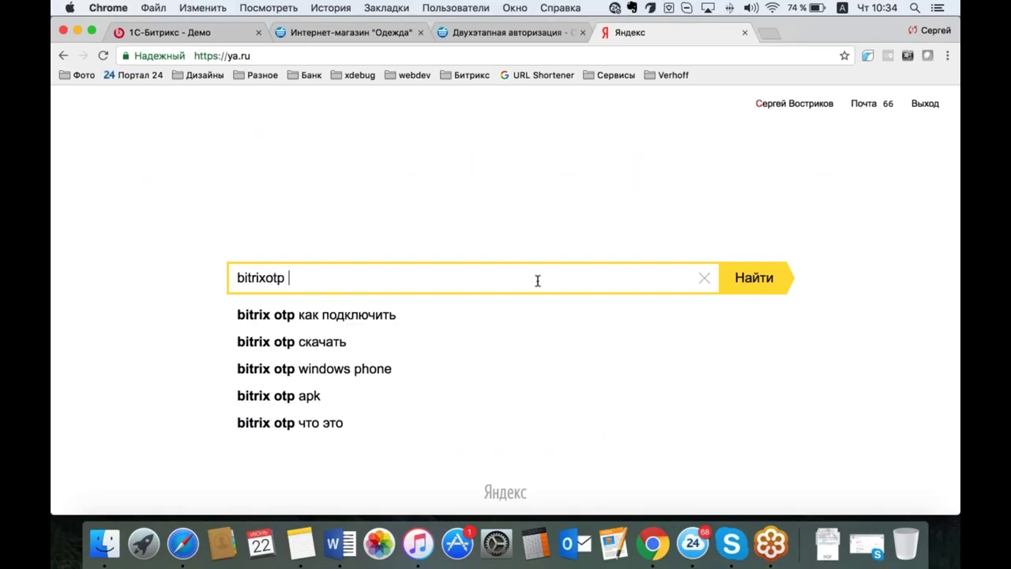
{"action": "type", "text": " ios"}
{"action": "key", "text": "Return"}
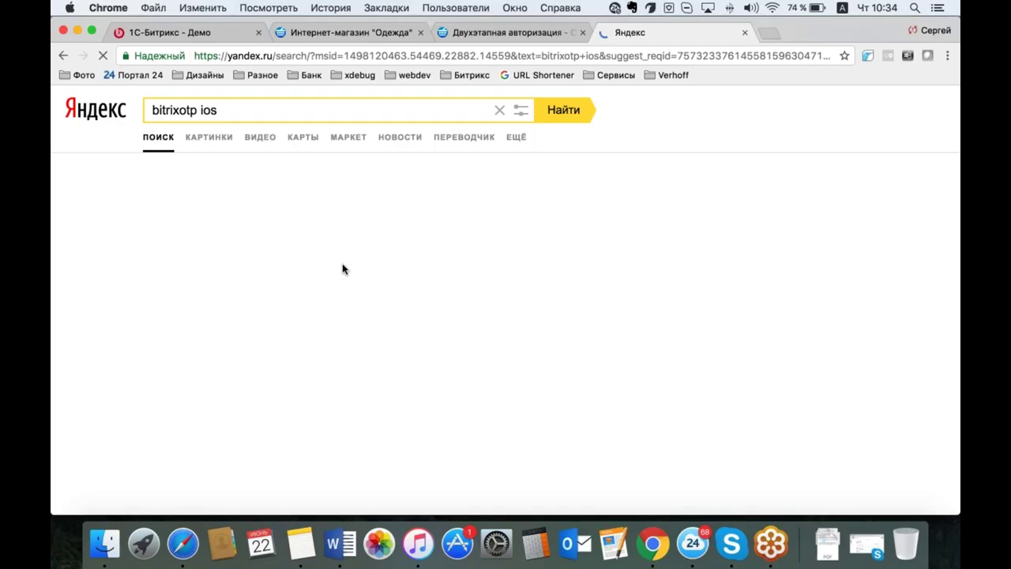
{"action": "scroll", "coordinate": [558, 369], "scroll_direction": "down", "scroll_amount": 4}
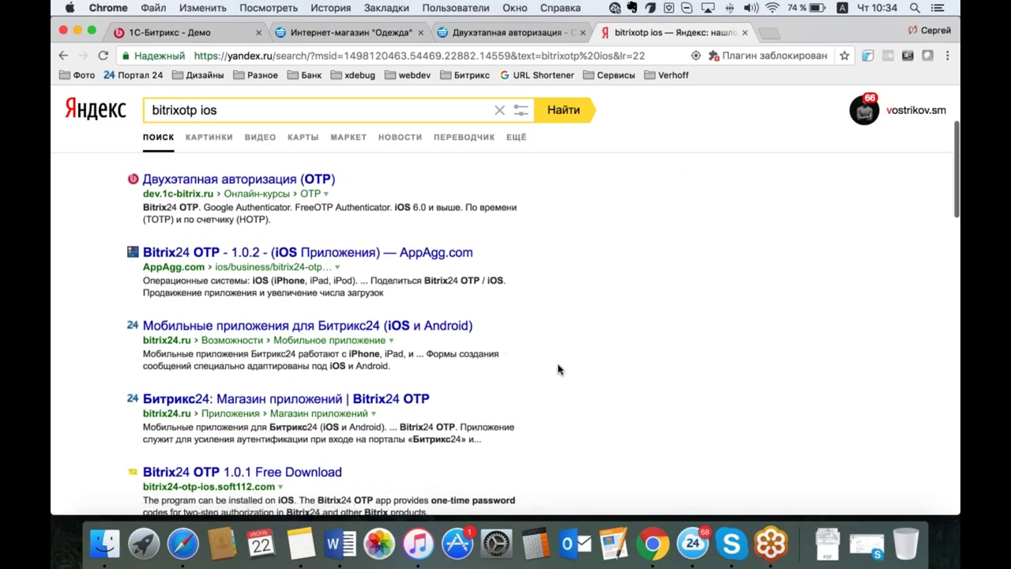
{"action": "scroll", "coordinate": [558, 369], "scroll_direction": "down", "scroll_amount": 6}
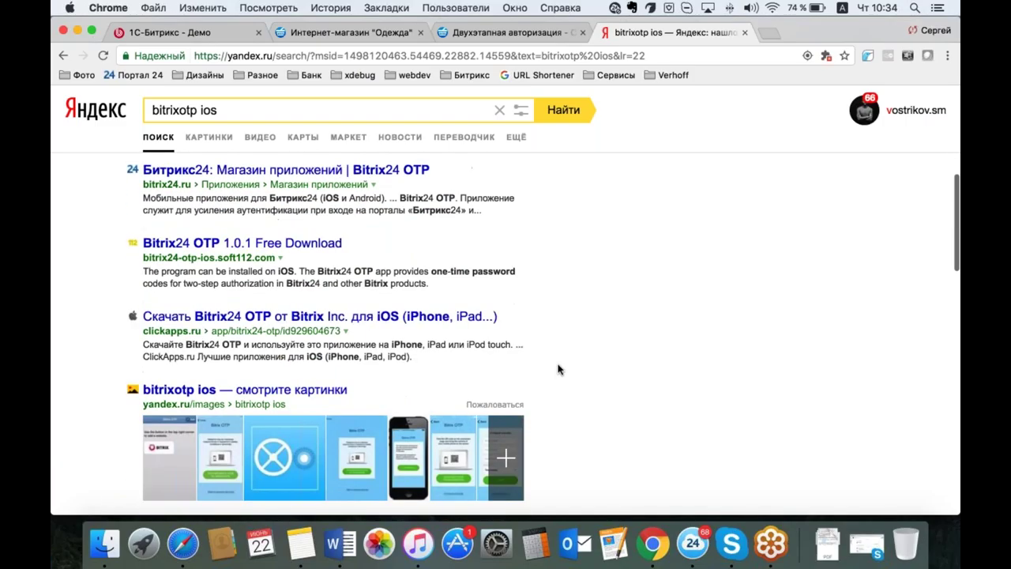
{"action": "scroll", "coordinate": [558, 369], "scroll_direction": "up", "scroll_amount": 4}
{"action": "scroll", "coordinate": [557, 369], "scroll_direction": "down", "scroll_amount": 10}
{"action": "scroll", "coordinate": [558, 369], "scroll_direction": "down", "scroll_amount": 4}
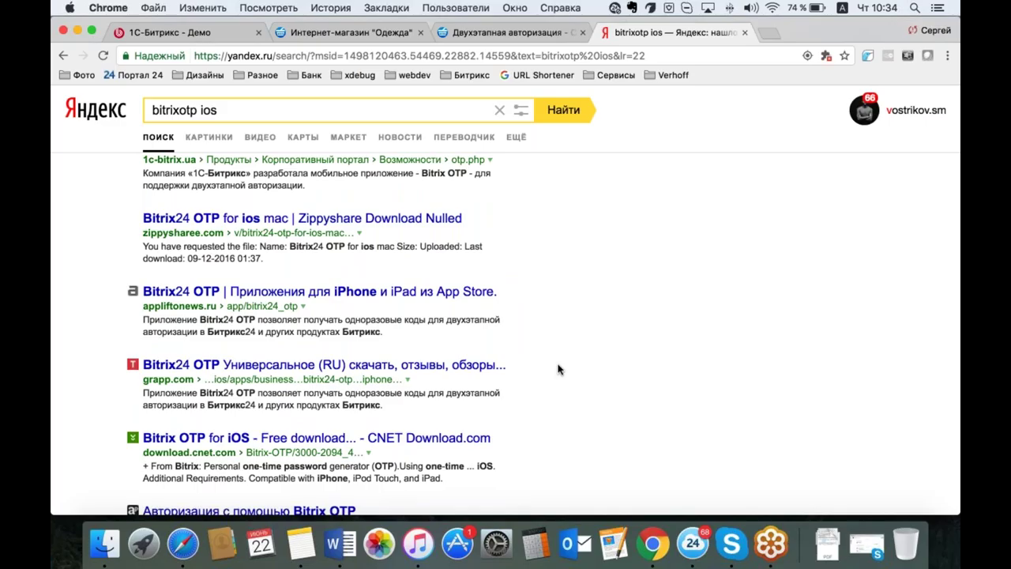
{"action": "scroll", "coordinate": [557, 369], "scroll_direction": "up", "scroll_amount": 15}
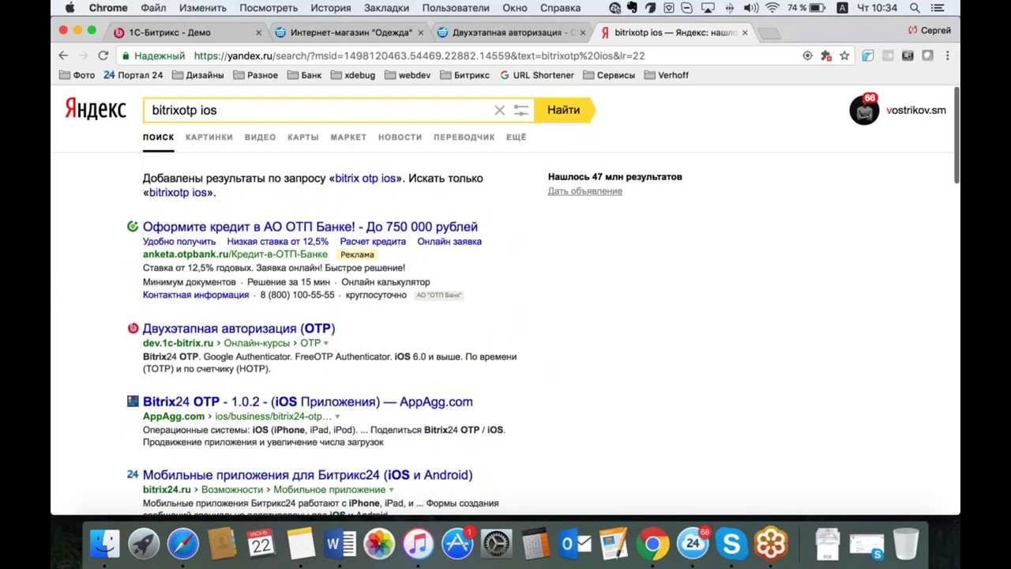
Refine the query with 'apstore' and open the App Store page for Bitrix24 OTP.
{"action": "left_click", "coordinate": [237, 110]}
{"action": "type", "text": "apstore"}
{"action": "key", "text": "Return"}
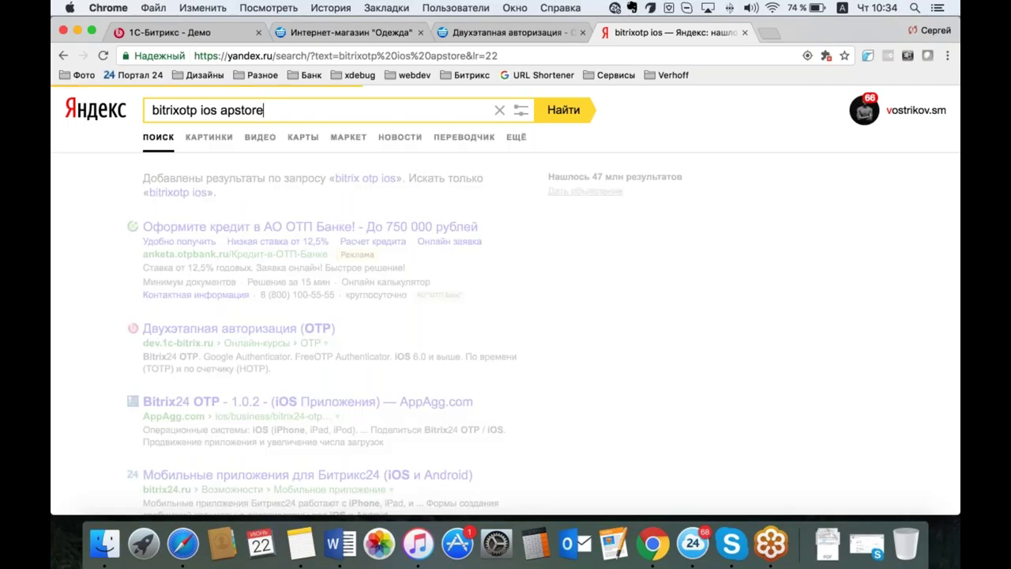
{"action": "left_click", "coordinate": [197, 323]}
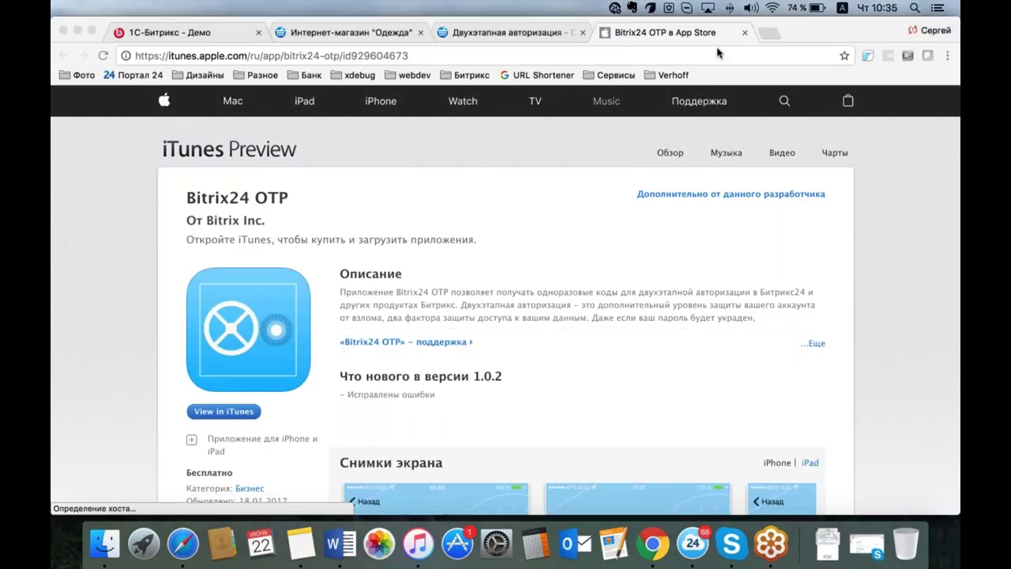
{"action": "left_click", "coordinate": [734, 277]}
{"action": "scroll", "coordinate": [716, 301], "scroll_direction": "down", "scroll_amount": 1}
{"action": "scroll", "coordinate": [718, 299], "scroll_direction": "down", "scroll_amount": 5}
{"action": "scroll", "coordinate": [717, 299], "scroll_direction": "up", "scroll_amount": 4}
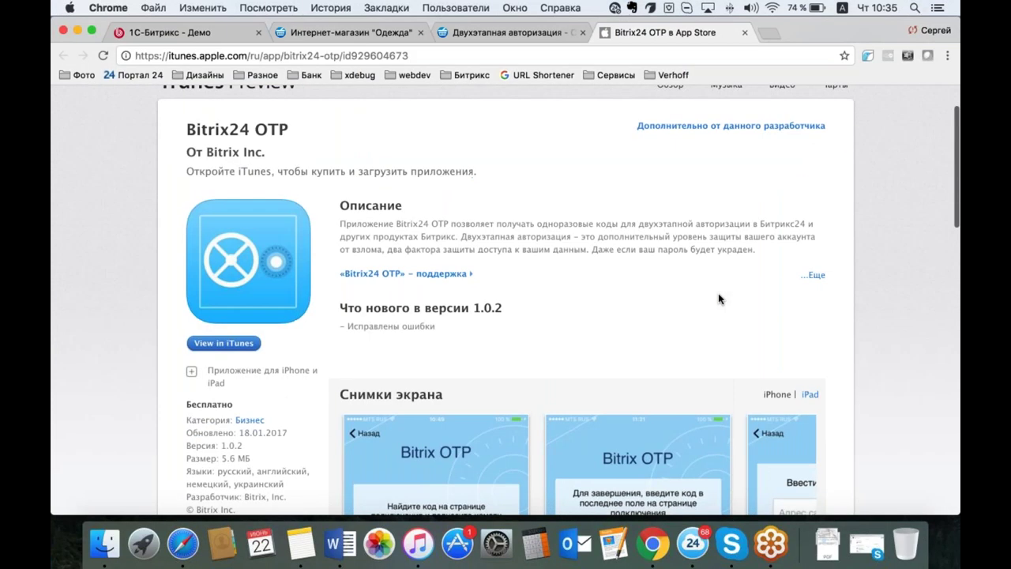
{"action": "scroll", "coordinate": [719, 299], "scroll_direction": "down", "scroll_amount": 4}
{"action": "scroll", "coordinate": [719, 299], "scroll_direction": "down", "scroll_amount": 5}
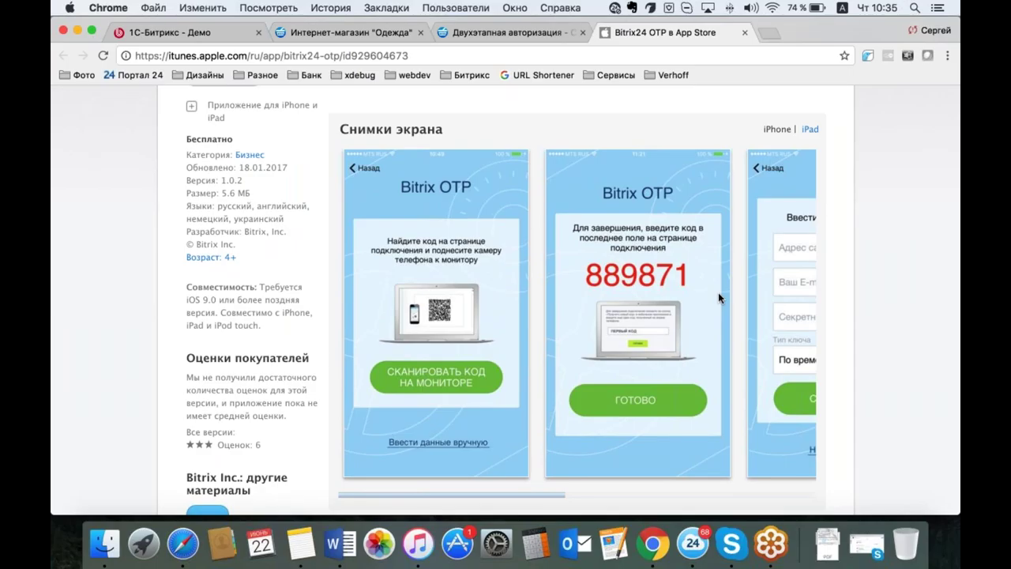
Return to the Двухэтапная авторизация page, dismiss the sign-in notification, and scroll back to the top.
{"action": "left_click", "coordinate": [521, 31]}
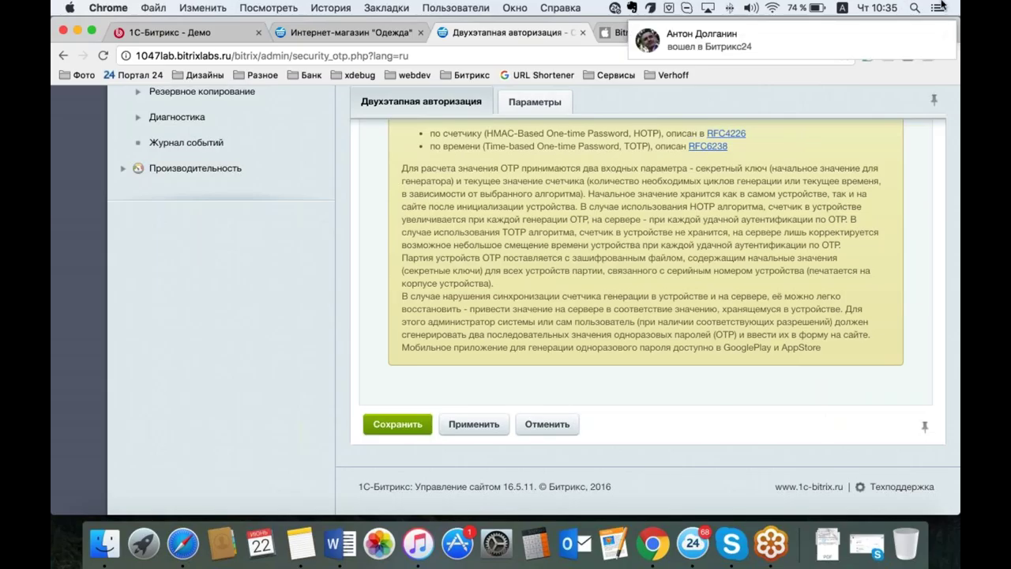
{"action": "left_click", "coordinate": [946, 36]}
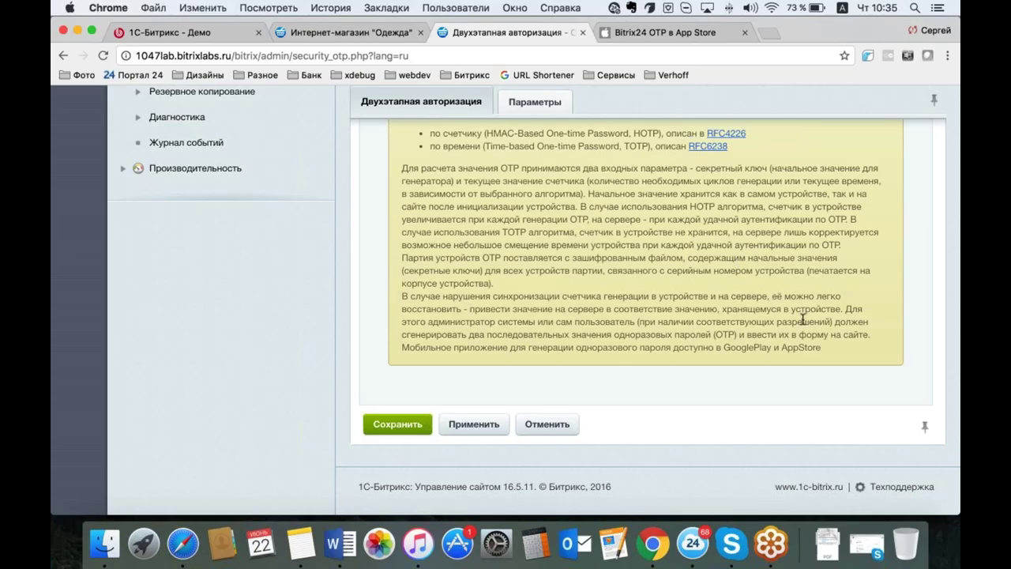
{"action": "scroll", "coordinate": [803, 316], "scroll_direction": "up", "scroll_amount": 4}
{"action": "scroll", "coordinate": [803, 319], "scroll_direction": "up", "scroll_amount": 10}
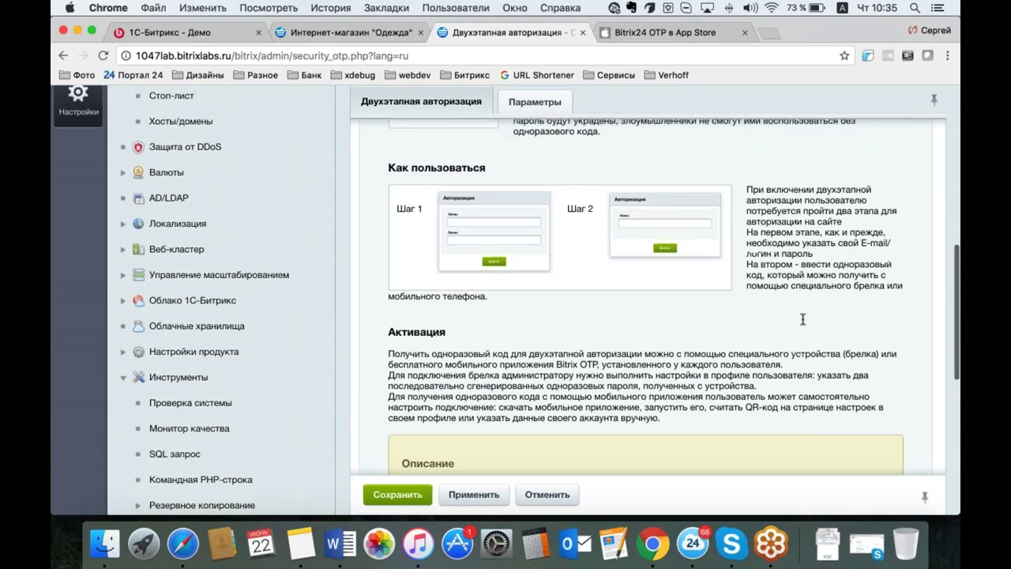
{"action": "scroll", "coordinate": [802, 318], "scroll_direction": "up", "scroll_amount": 5}
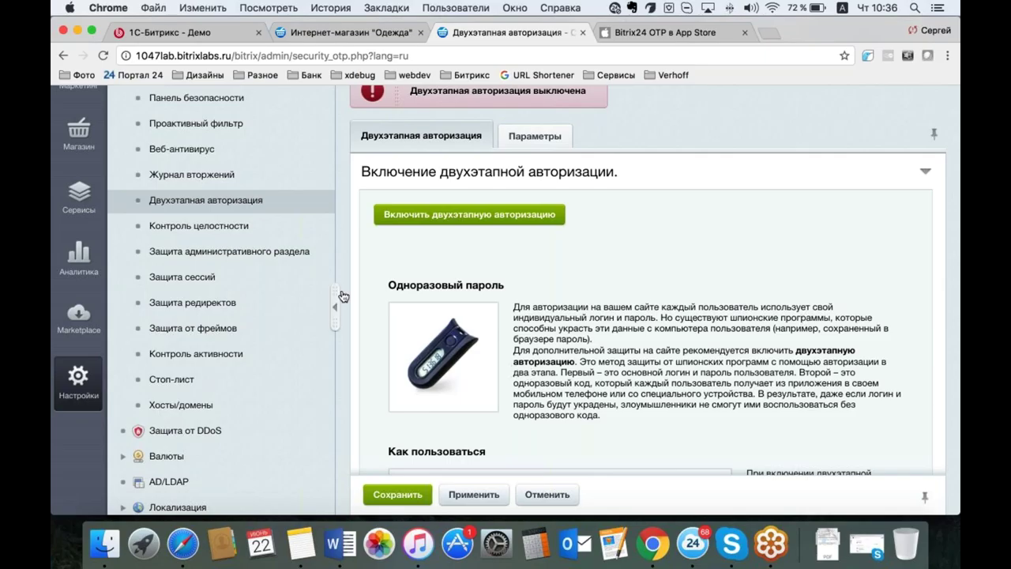
{"action": "scroll", "coordinate": [349, 274], "scroll_direction": "up", "scroll_amount": 3}
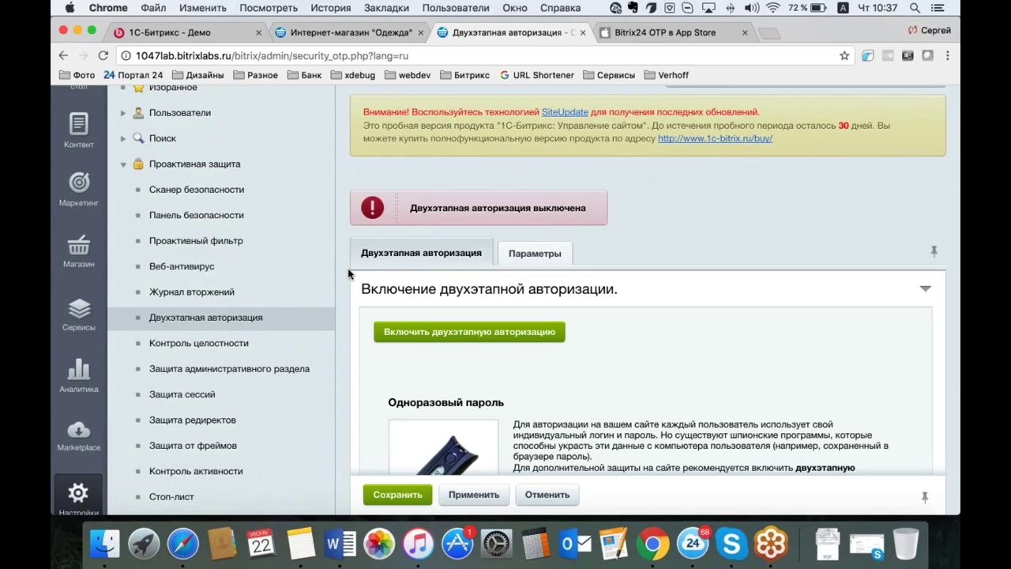
Fold up the 'Проактивная защита' and 'Инструменты' branches in the left Настройки tree.
{"action": "left_click", "coordinate": [122, 167]}
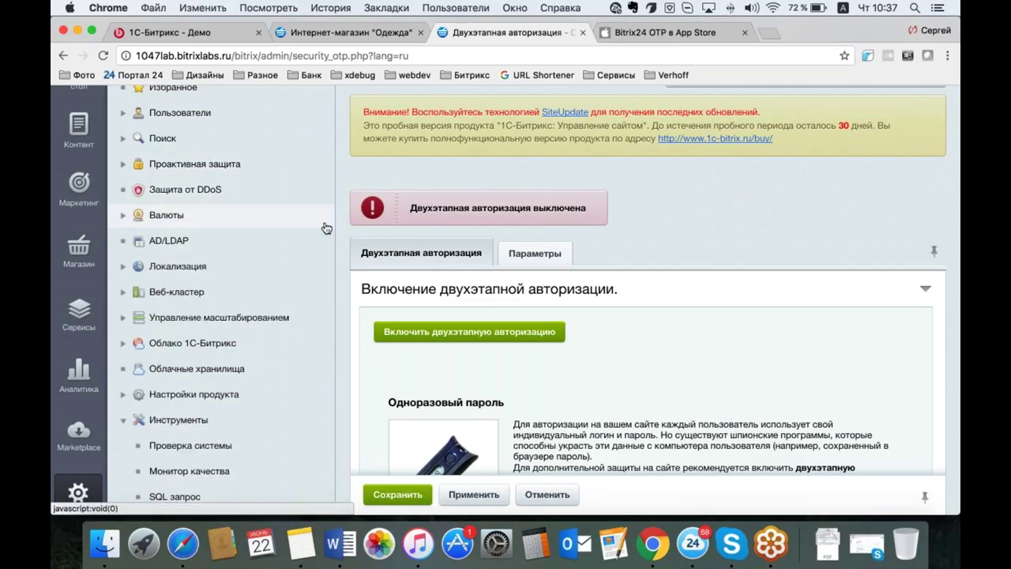
{"action": "scroll", "coordinate": [326, 229], "scroll_direction": "down", "scroll_amount": 5}
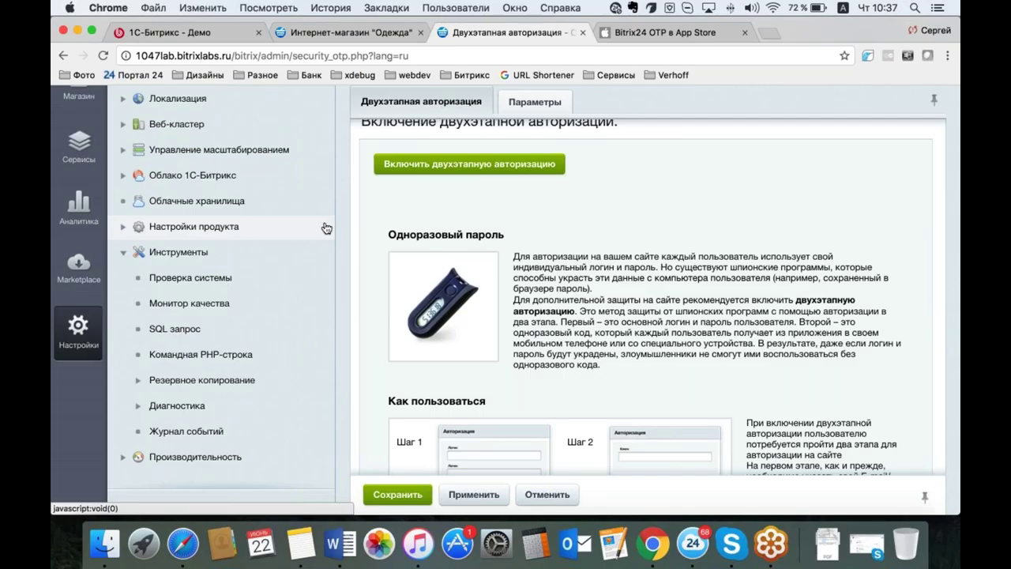
{"action": "left_click", "coordinate": [124, 252]}
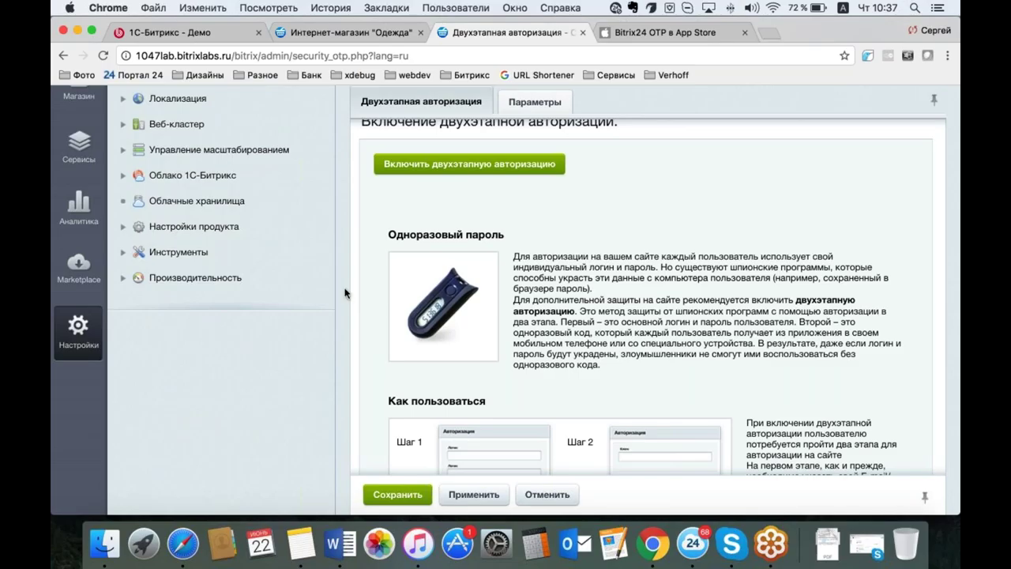
{"action": "scroll", "coordinate": [343, 256], "scroll_direction": "up", "scroll_amount": 4}
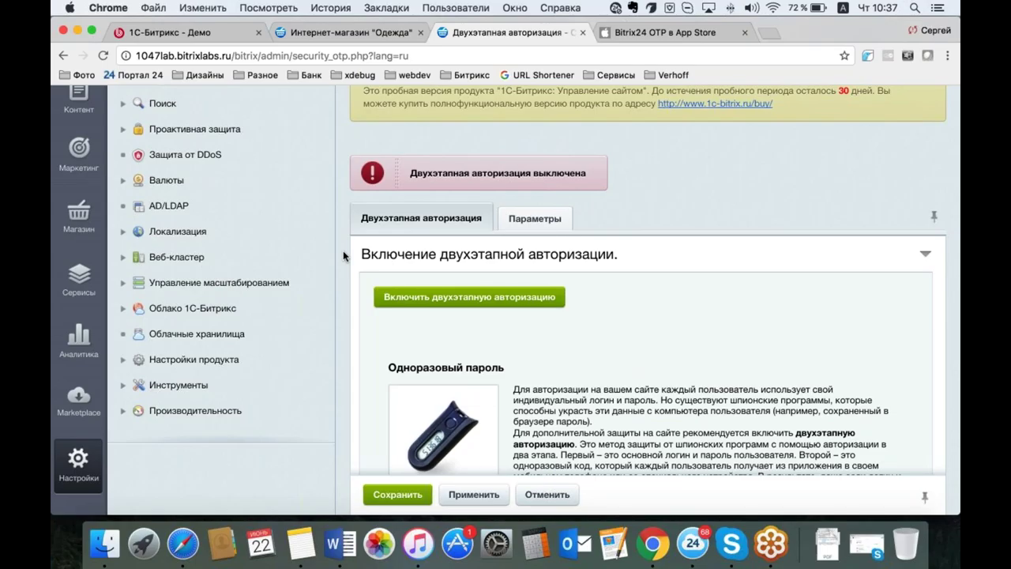
{"action": "scroll", "coordinate": [340, 250], "scroll_direction": "up", "scroll_amount": 4}
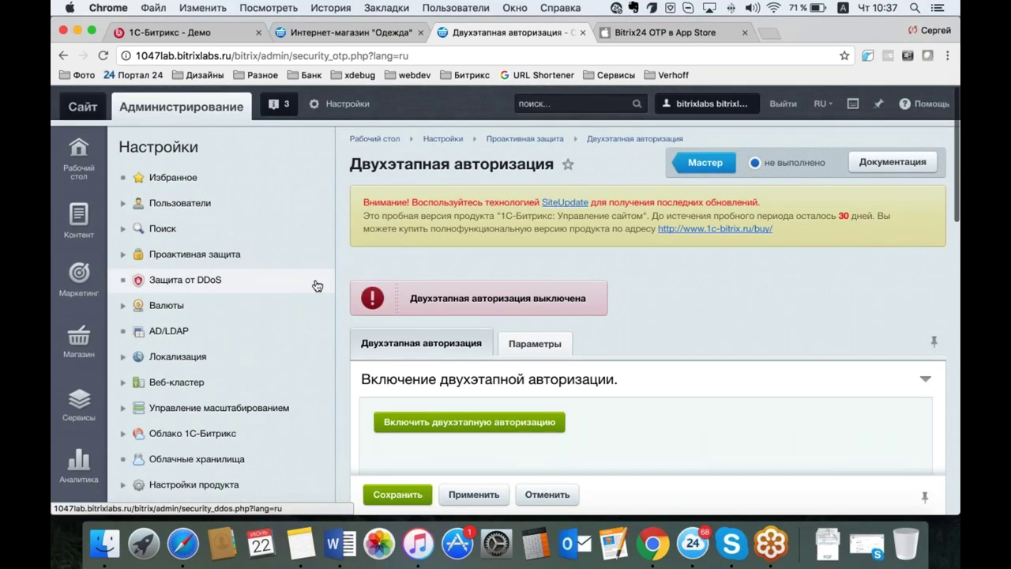
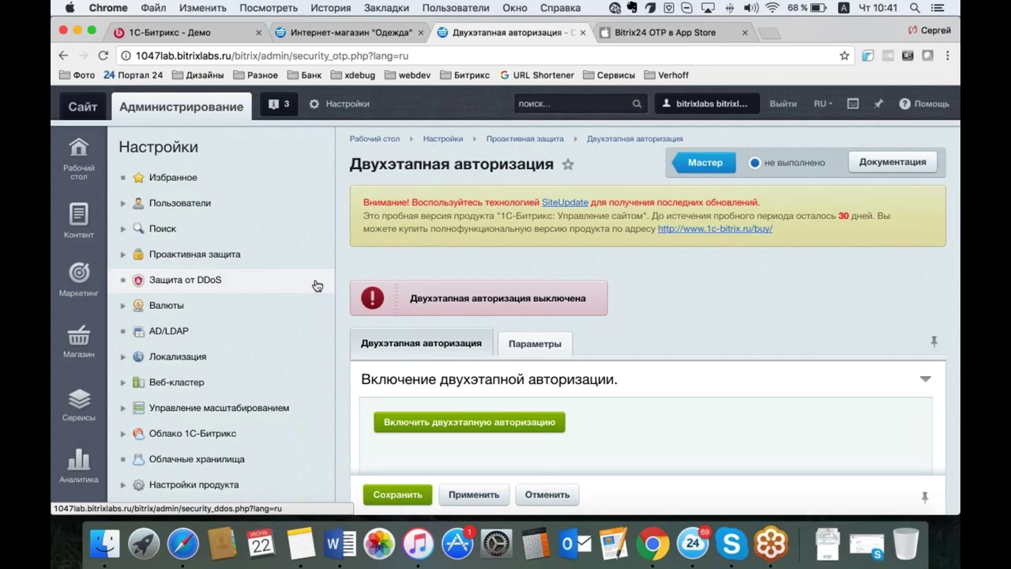
Expand the Производительность group in the left Settings menu to list its pages.
{"action": "scroll", "coordinate": [305, 314], "scroll_direction": "down", "scroll_amount": 3}
{"action": "scroll", "coordinate": [306, 315], "scroll_direction": "up", "scroll_amount": 3}
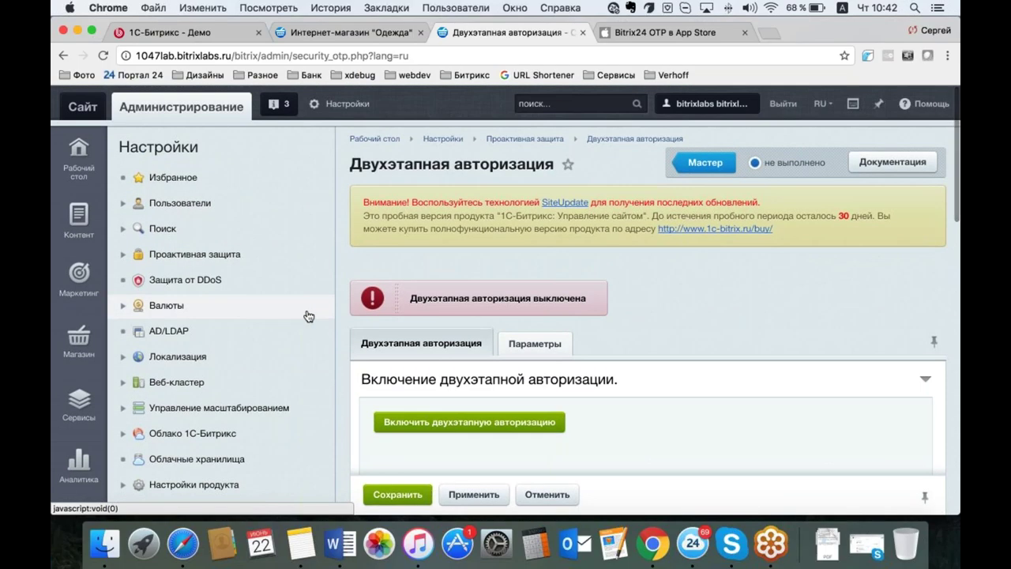
{"action": "scroll", "coordinate": [327, 315], "scroll_direction": "down", "scroll_amount": 1}
{"action": "scroll", "coordinate": [329, 316], "scroll_direction": "down", "scroll_amount": 1}
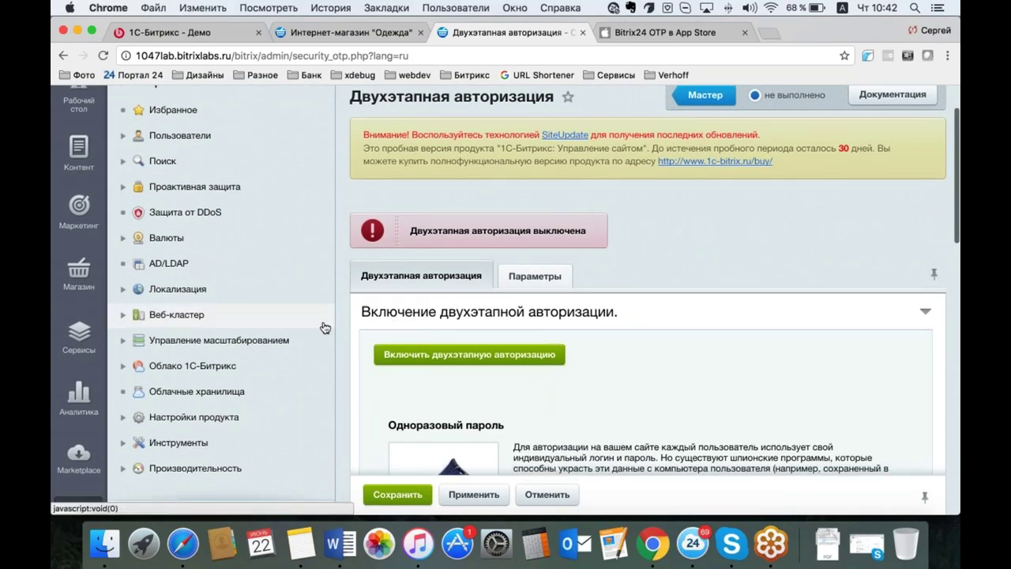
{"action": "left_click", "coordinate": [123, 468]}
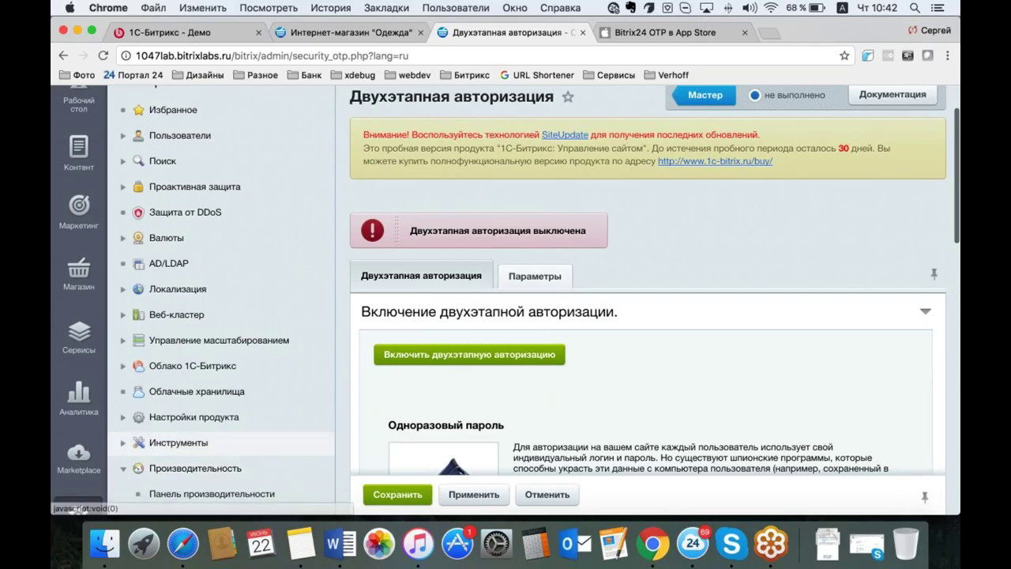
{"action": "scroll", "coordinate": [310, 328], "scroll_direction": "down", "scroll_amount": 4}
Open the Performance Panel and start a performance test with the 5-minute duration.
{"action": "left_click", "coordinate": [249, 315]}
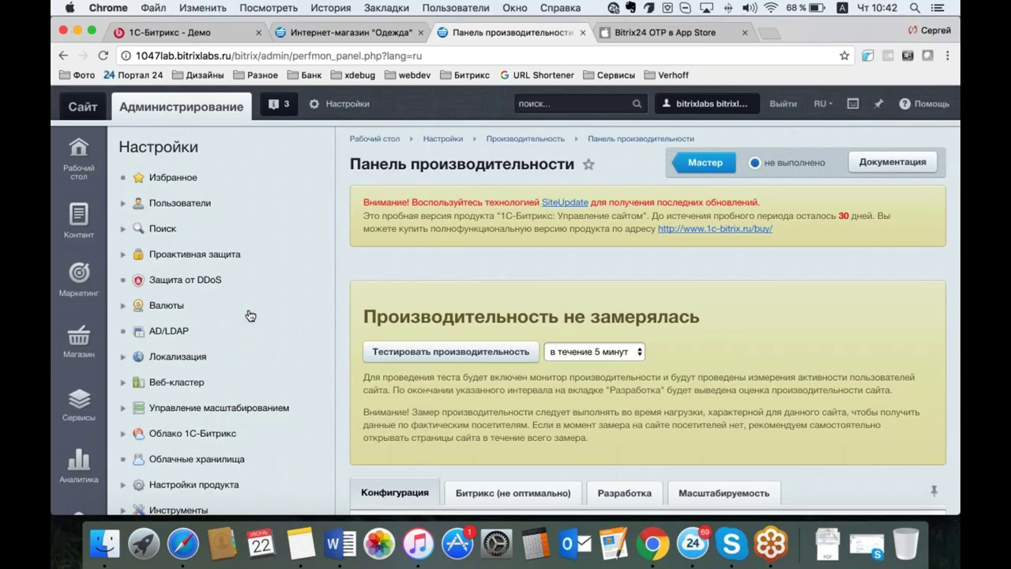
{"action": "scroll", "coordinate": [249, 315], "scroll_direction": "down", "scroll_amount": 3}
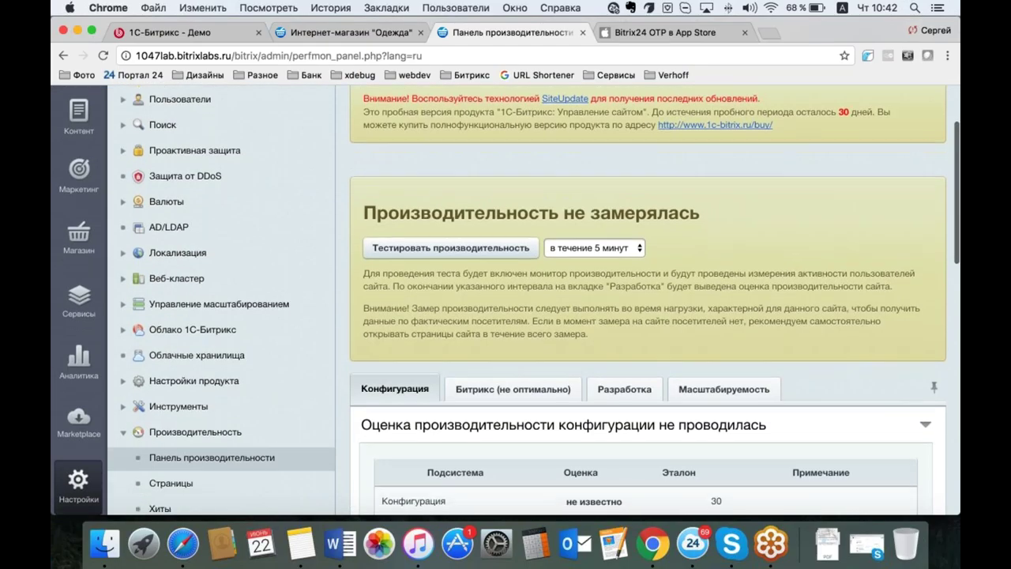
{"action": "left_click", "coordinate": [450, 247]}
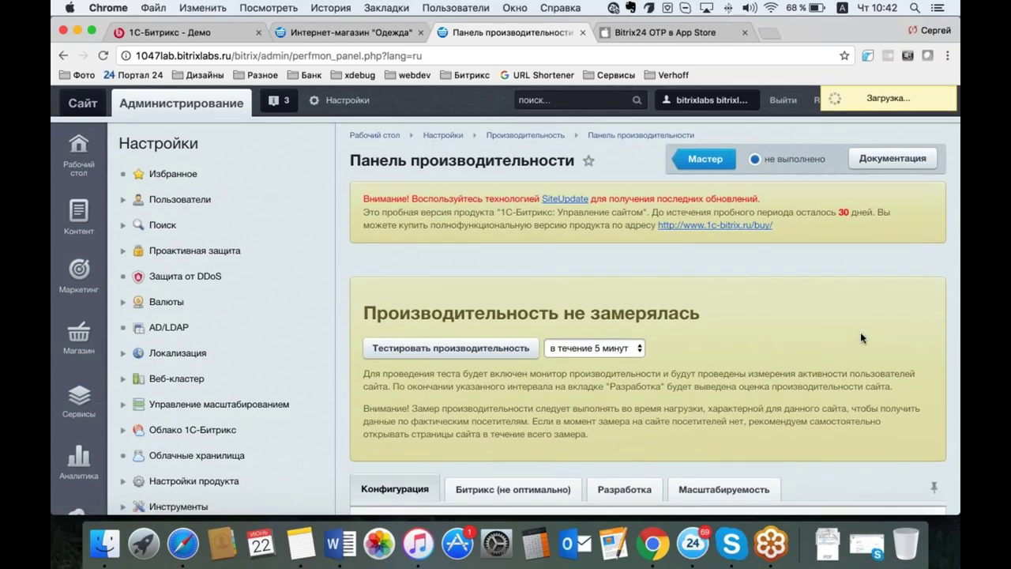
{"action": "scroll", "coordinate": [860, 332], "scroll_direction": "down", "scroll_amount": 4}
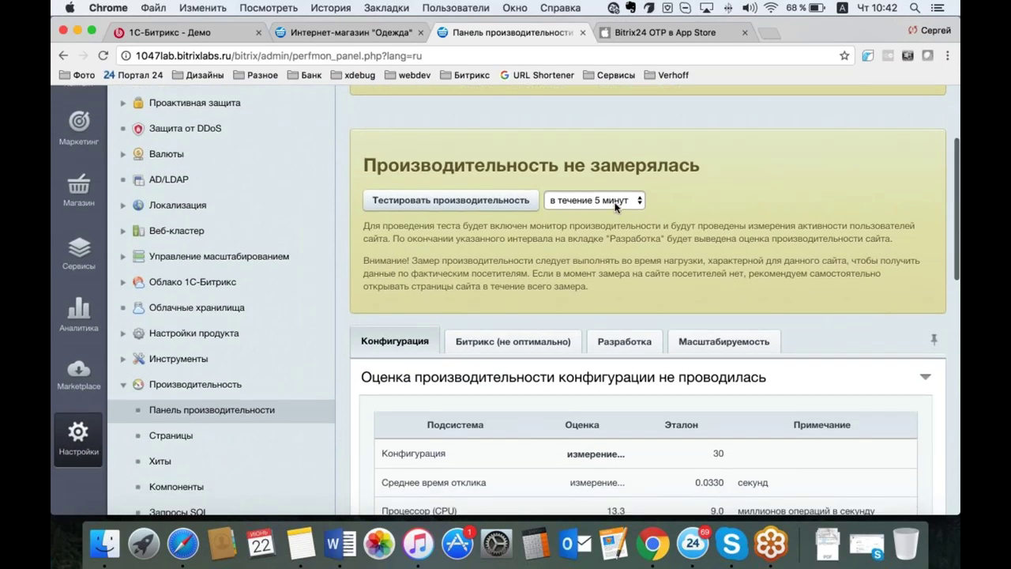
{"action": "left_click", "coordinate": [616, 204]}
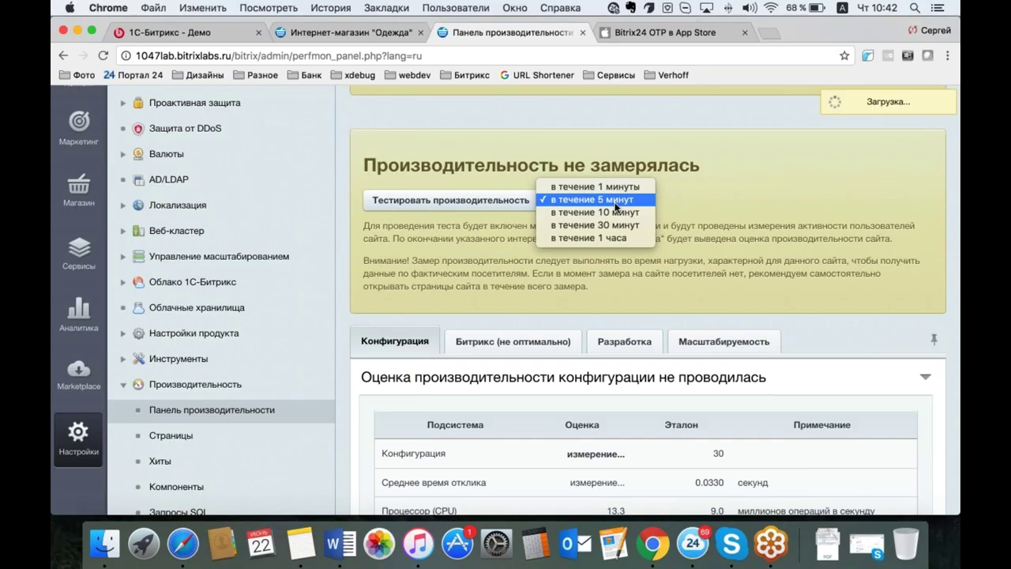
{"action": "left_click", "coordinate": [739, 191]}
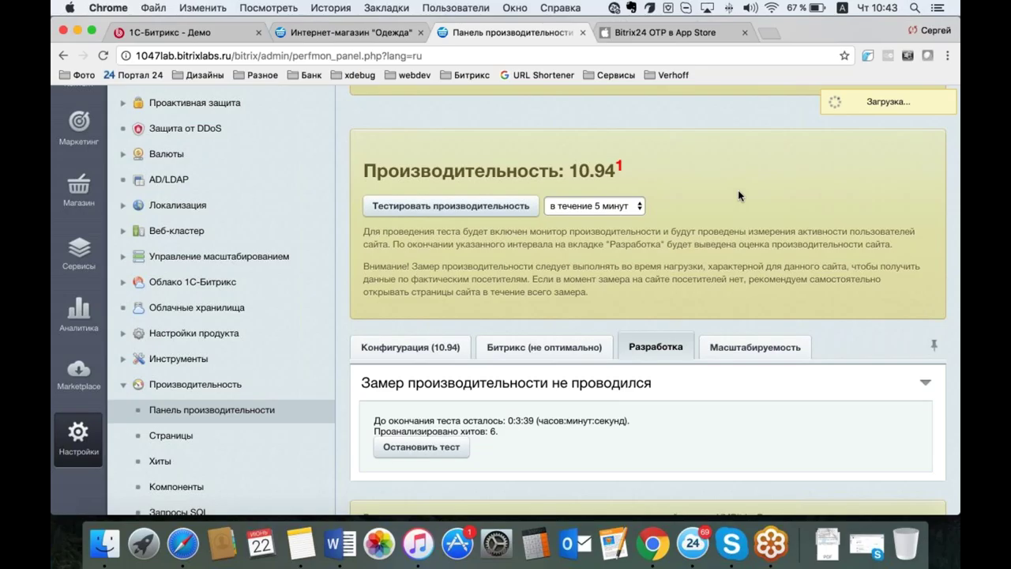
Watch the running test count down to 3:22 remaining with 7 hits analysed.
{"action": "scroll", "coordinate": [743, 192], "scroll_direction": "down", "scroll_amount": 3}
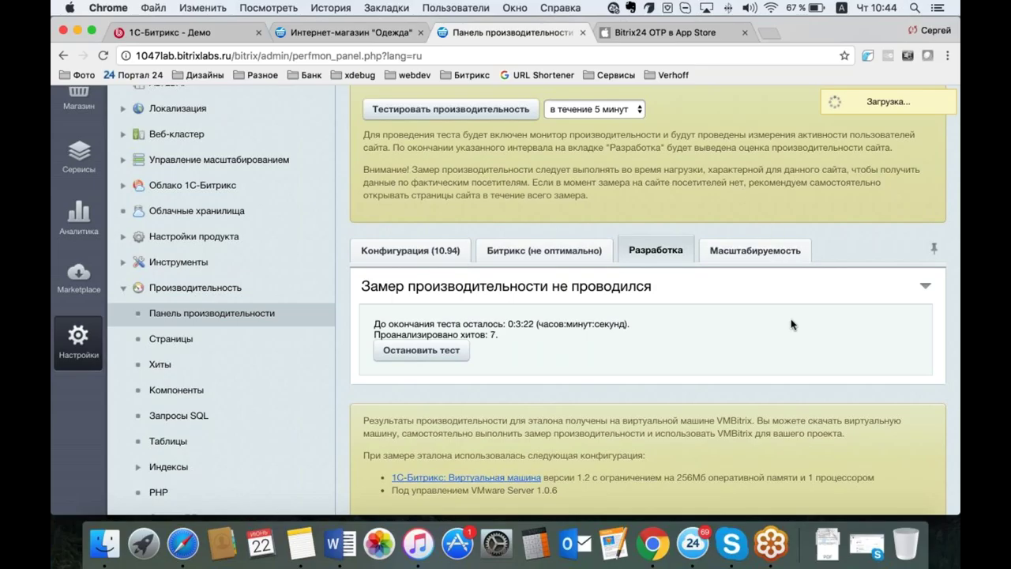
{"action": "scroll", "coordinate": [795, 325], "scroll_direction": "down", "scroll_amount": 2}
Stop the test and review the Разработка results: 0.86, 7 hits, cron_events.php at 97.16%.
{"action": "left_click", "coordinate": [449, 309]}
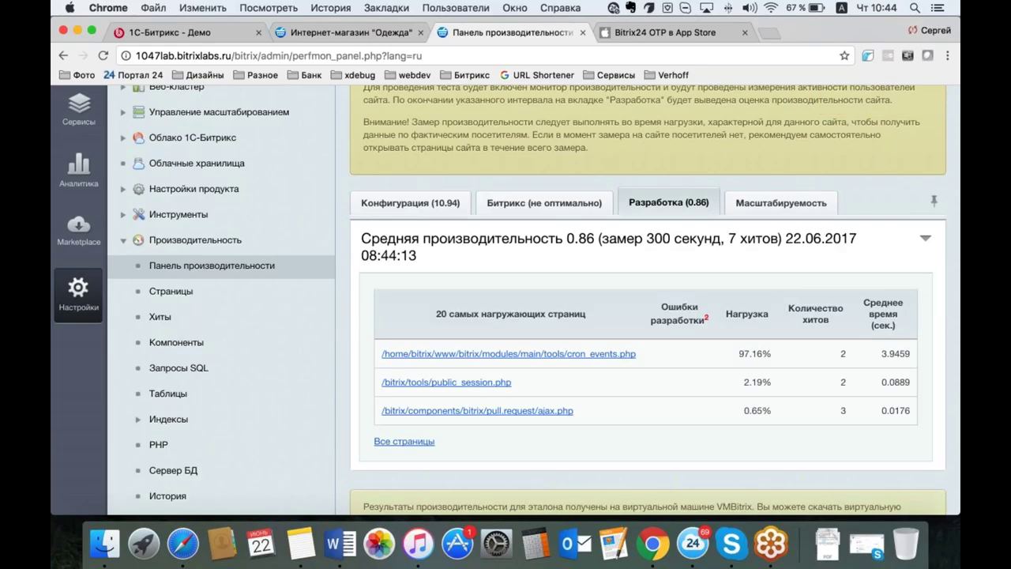
{"action": "scroll", "coordinate": [662, 314], "scroll_direction": "up", "scroll_amount": 4}
{"action": "scroll", "coordinate": [662, 316], "scroll_direction": "down", "scroll_amount": 2}
{"action": "scroll", "coordinate": [662, 316], "scroll_direction": "down", "scroll_amount": 3}
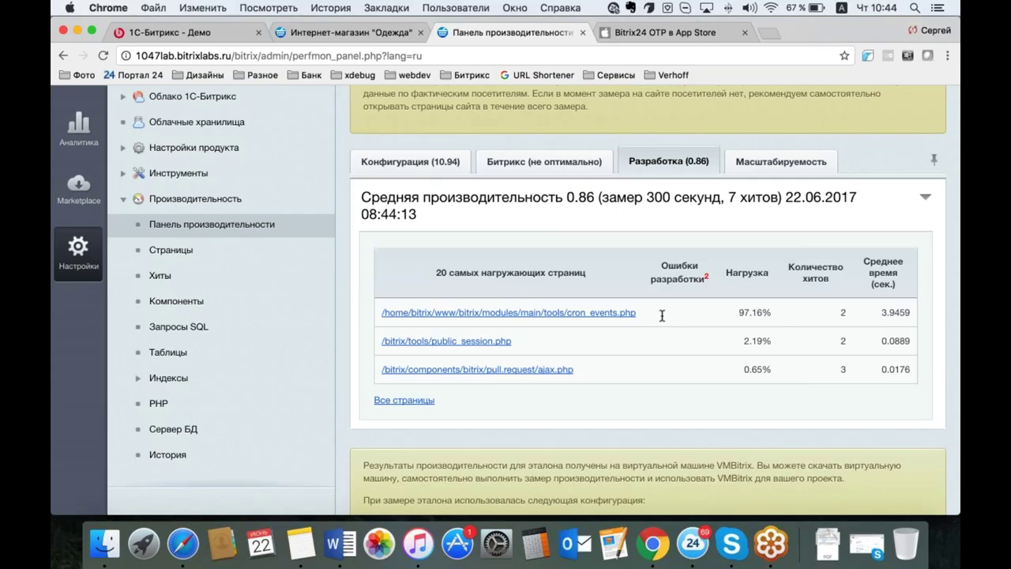
{"action": "scroll", "coordinate": [507, 300], "scroll_direction": "down", "scroll_amount": 1}
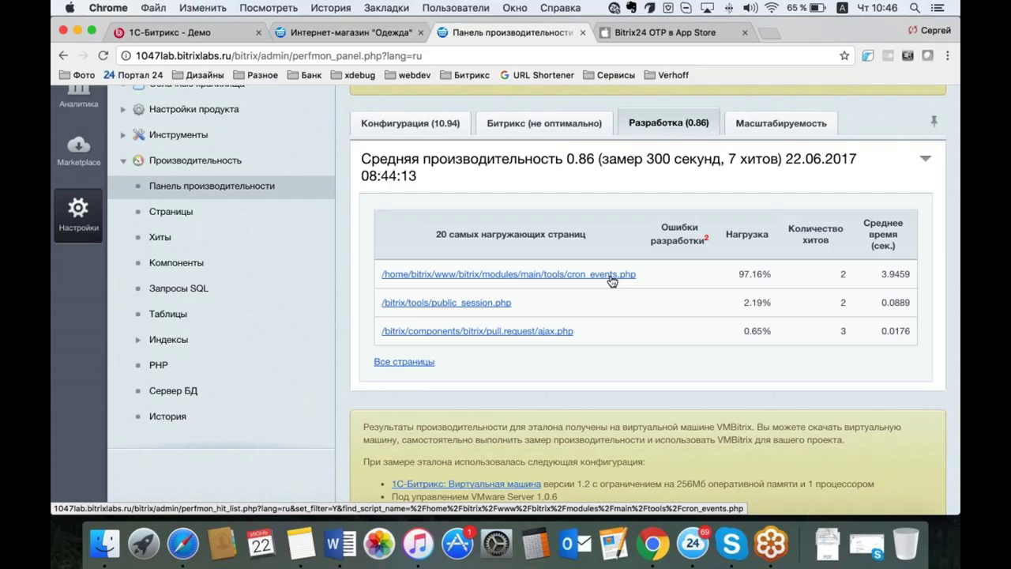
{"action": "scroll", "coordinate": [679, 332], "scroll_direction": "up", "scroll_amount": 2}
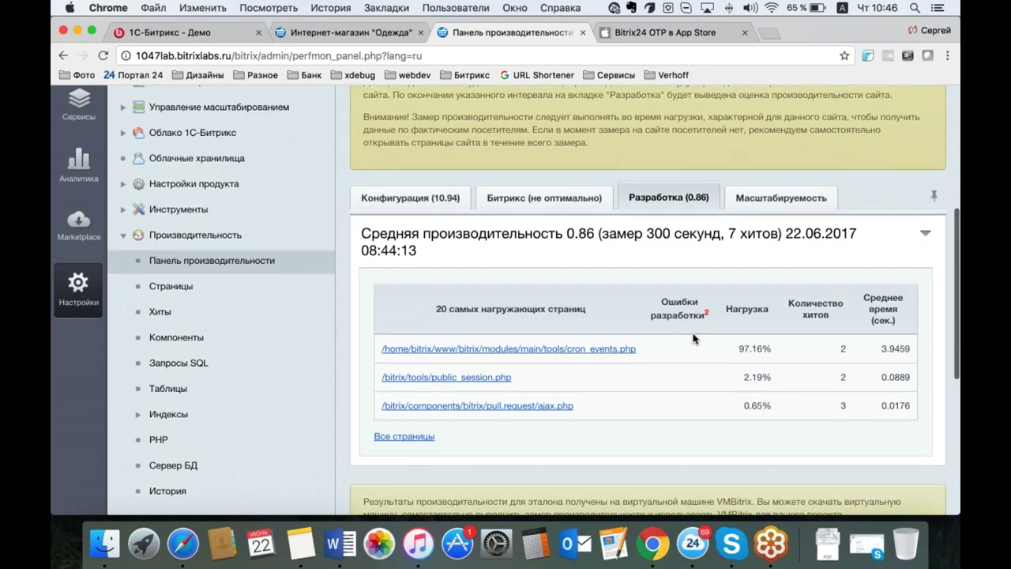
{"action": "scroll", "coordinate": [694, 337], "scroll_direction": "down", "scroll_amount": 1}
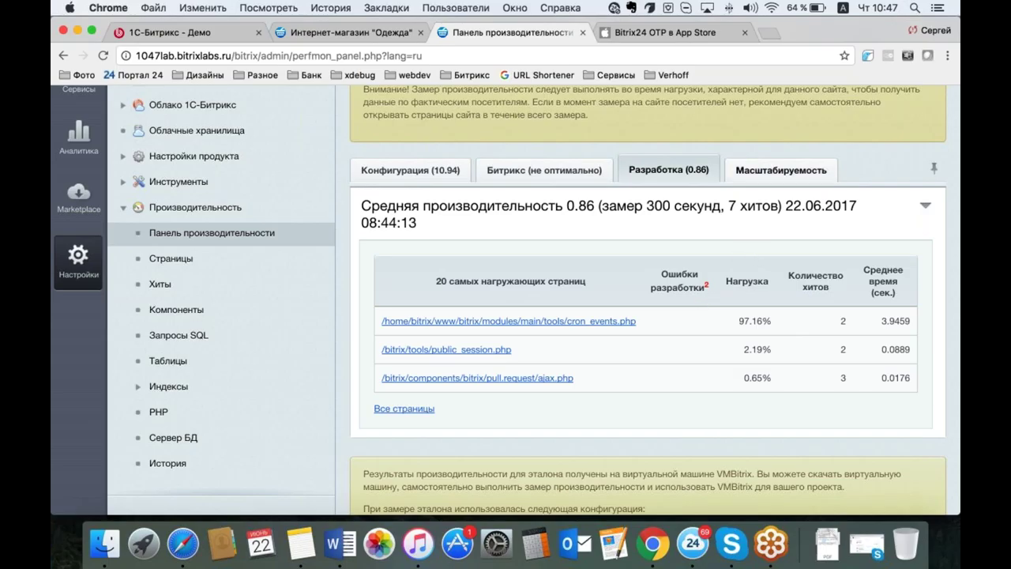
Open the Масштабируемость tab with its 2–32 connections, step 2, 10-minute test form.
{"action": "left_click", "coordinate": [781, 170]}
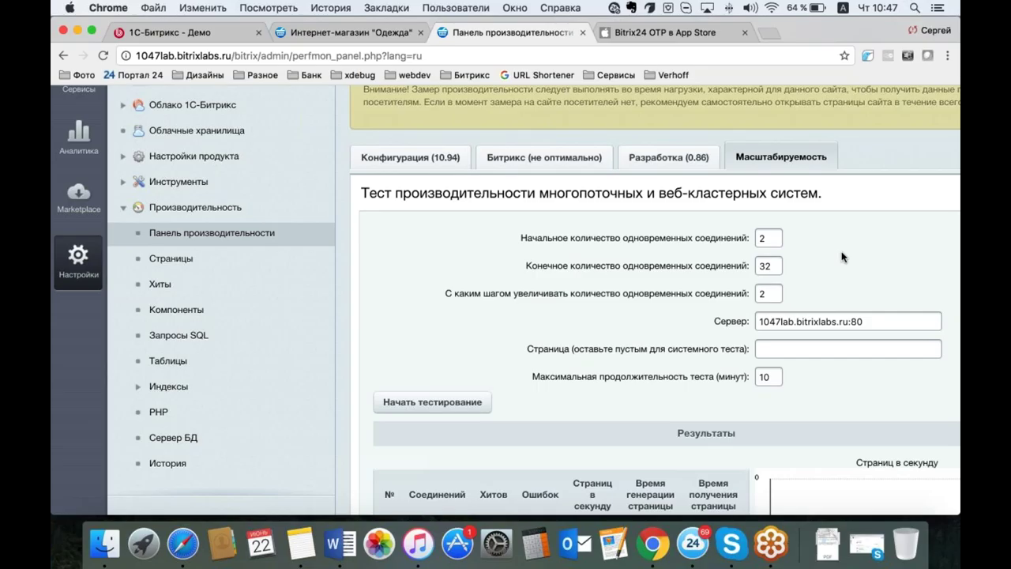
{"action": "scroll", "coordinate": [841, 257], "scroll_direction": "down", "scroll_amount": 5}
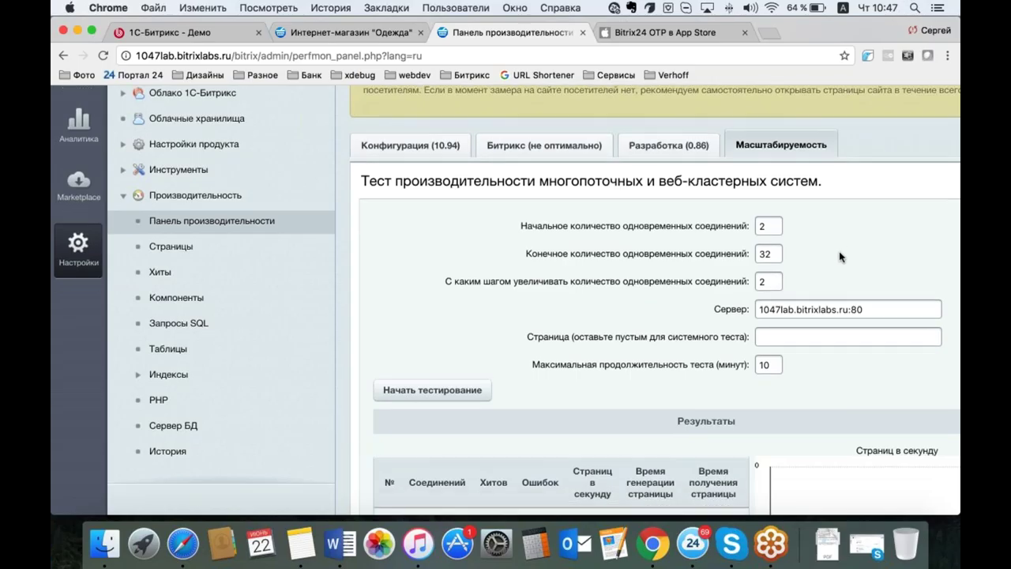
{"action": "scroll", "coordinate": [841, 257], "scroll_direction": "up", "scroll_amount": 5}
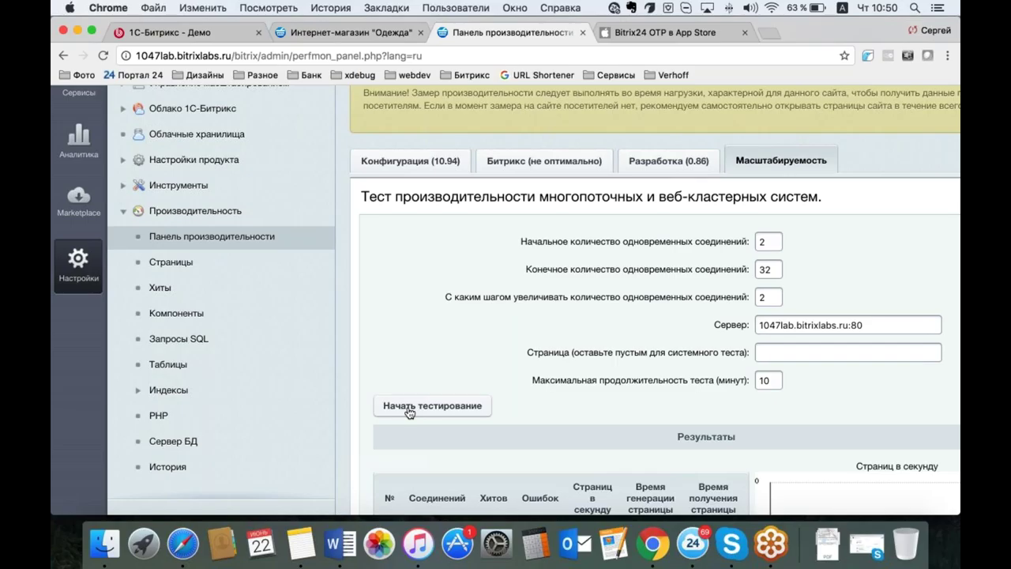
{"action": "double_click", "coordinate": [765, 242]}
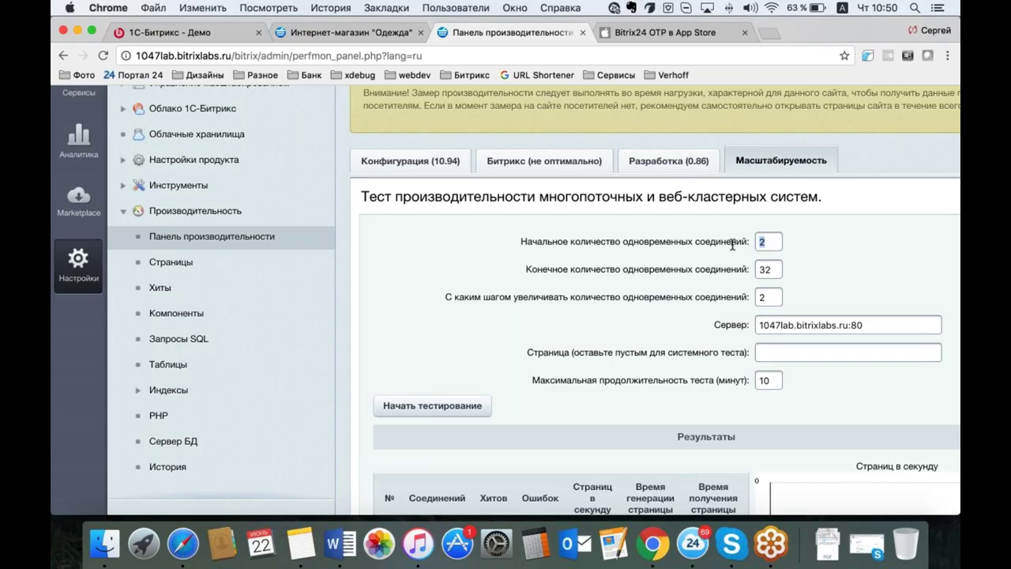
{"action": "type", "text": "15"}
{"action": "key", "text": "BackSpace"}
{"action": "key", "text": "BackSpace"}
{"action": "type", "text": "200"}
{"action": "key", "text": "BackSpace"}
{"action": "key", "text": "BackSpace"}
{"action": "left_click_drag", "start_coordinate": [773, 243], "coordinate": [744, 243]}
{"action": "left_click", "coordinate": [772, 270]}
{"action": "left_click_drag", "start_coordinate": [772, 270], "coordinate": [714, 270]}
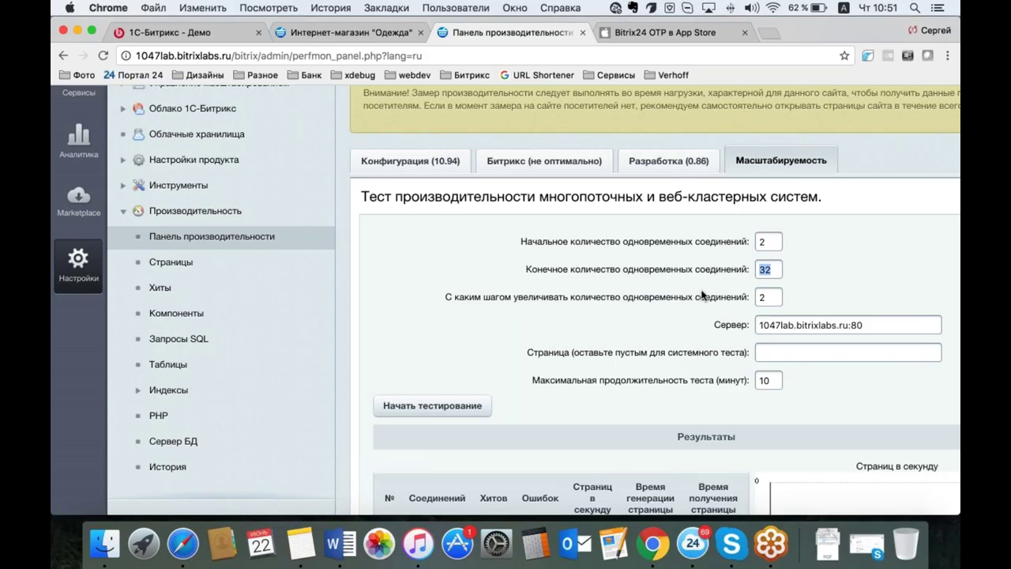
Scroll through the scalability test form and its empty results table.
{"action": "scroll", "coordinate": [701, 295], "scroll_direction": "down", "scroll_amount": 7}
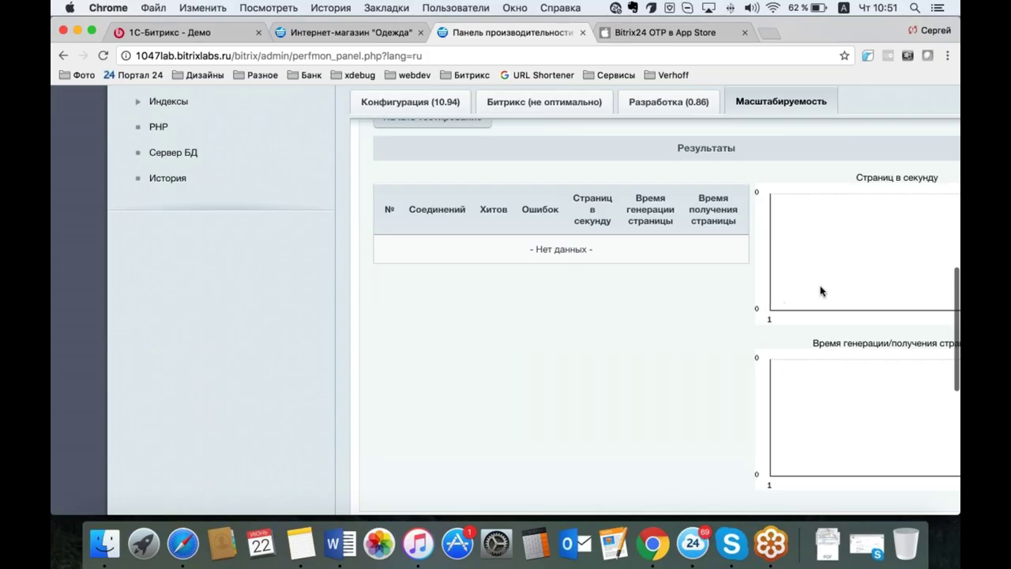
{"action": "scroll", "coordinate": [589, 314], "scroll_direction": "up", "scroll_amount": 1}
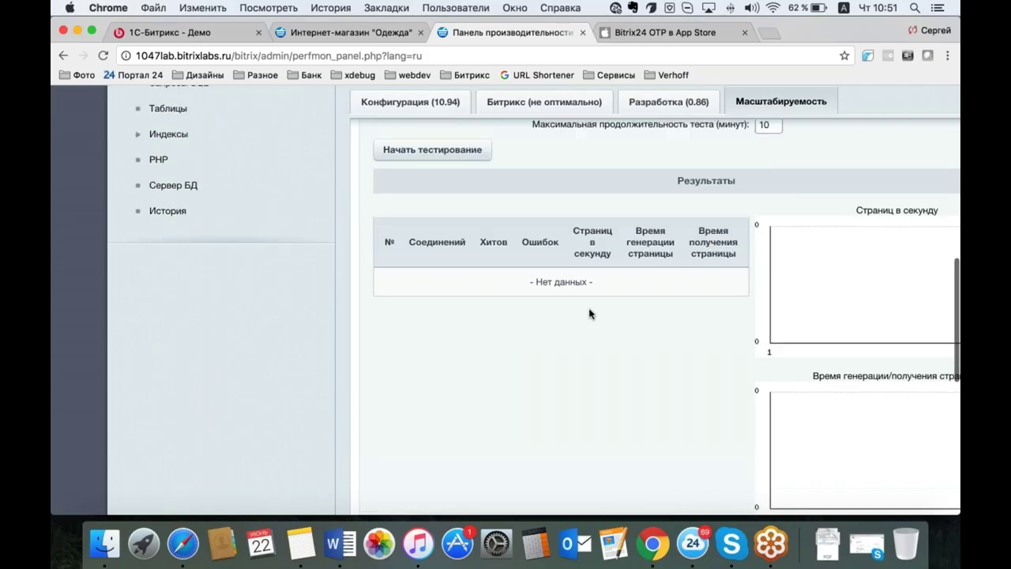
{"action": "scroll", "coordinate": [589, 314], "scroll_direction": "up", "scroll_amount": 6}
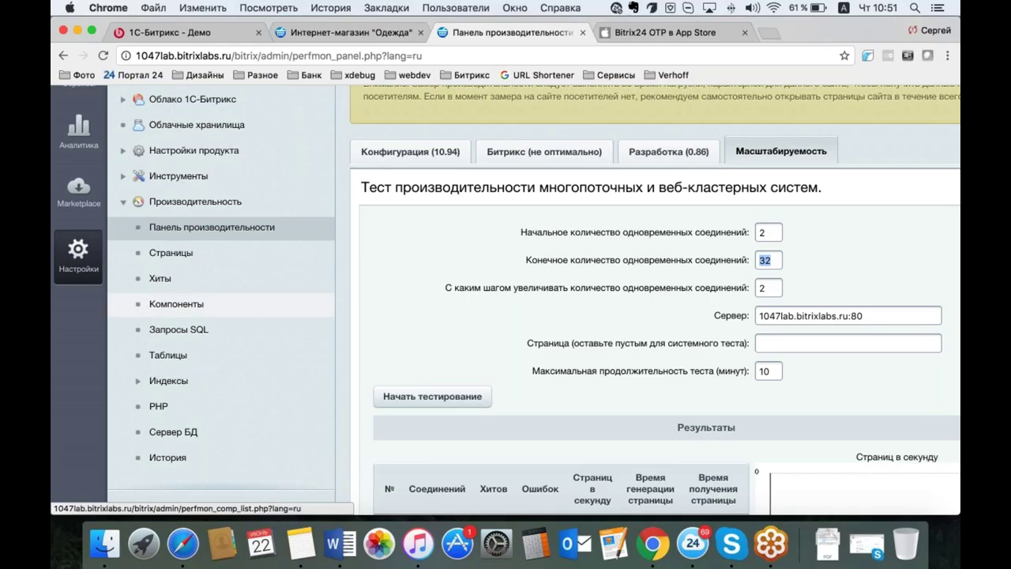
{"action": "scroll", "coordinate": [198, 305], "scroll_direction": "up", "scroll_amount": 5}
{"action": "scroll", "coordinate": [198, 305], "scroll_direction": "down", "scroll_amount": 3}
{"action": "scroll", "coordinate": [271, 313], "scroll_direction": "down", "scroll_amount": 3}
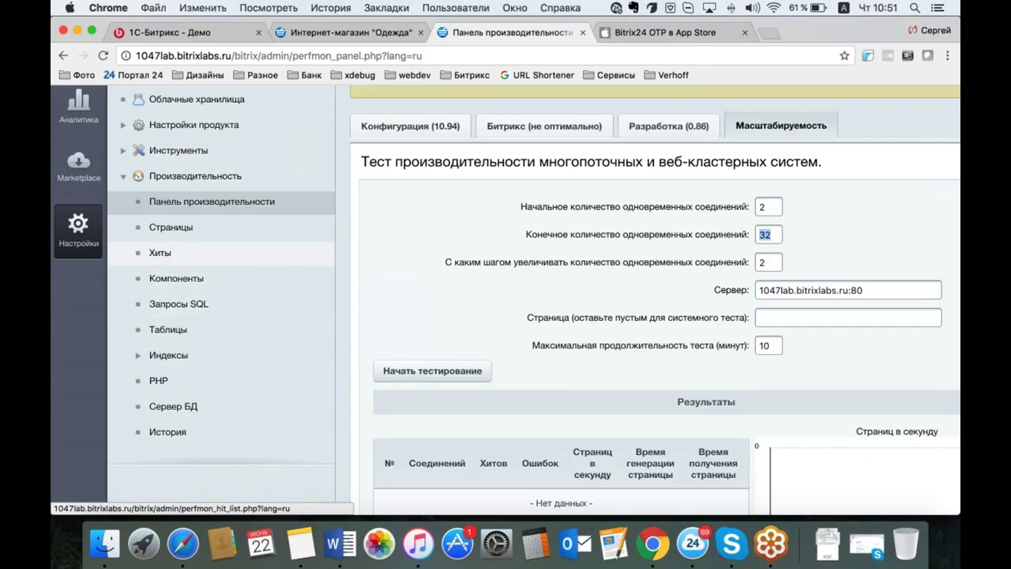
{"action": "scroll", "coordinate": [237, 253], "scroll_direction": "up", "scroll_amount": 8}
{"action": "scroll", "coordinate": [419, 308], "scroll_direction": "down", "scroll_amount": 3}
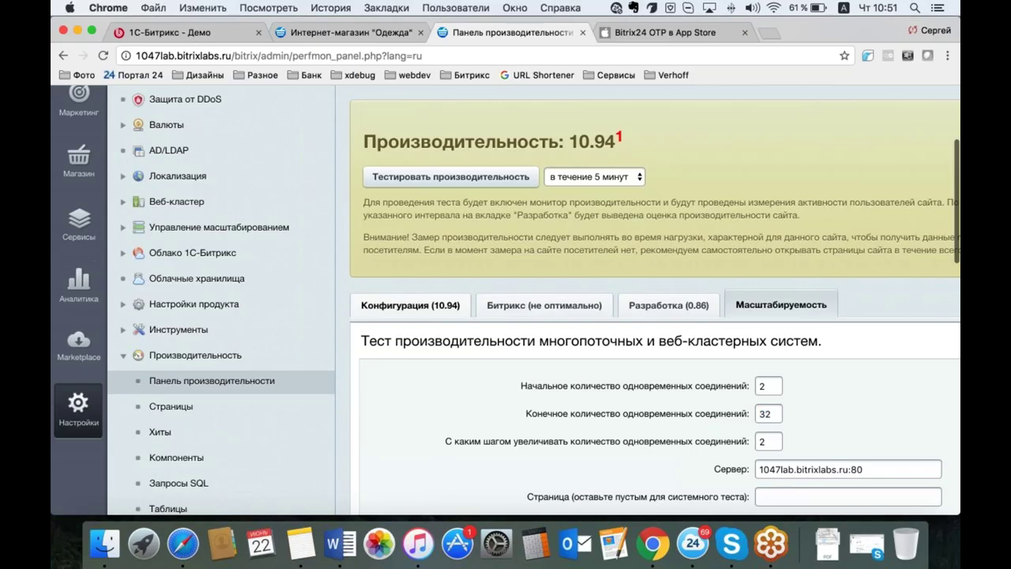
Open the Конфигурация tab and highlight the 10.94 score against the reference 30.
{"action": "left_click", "coordinate": [418, 299]}
{"action": "scroll", "coordinate": [889, 368], "scroll_direction": "down", "scroll_amount": 7}
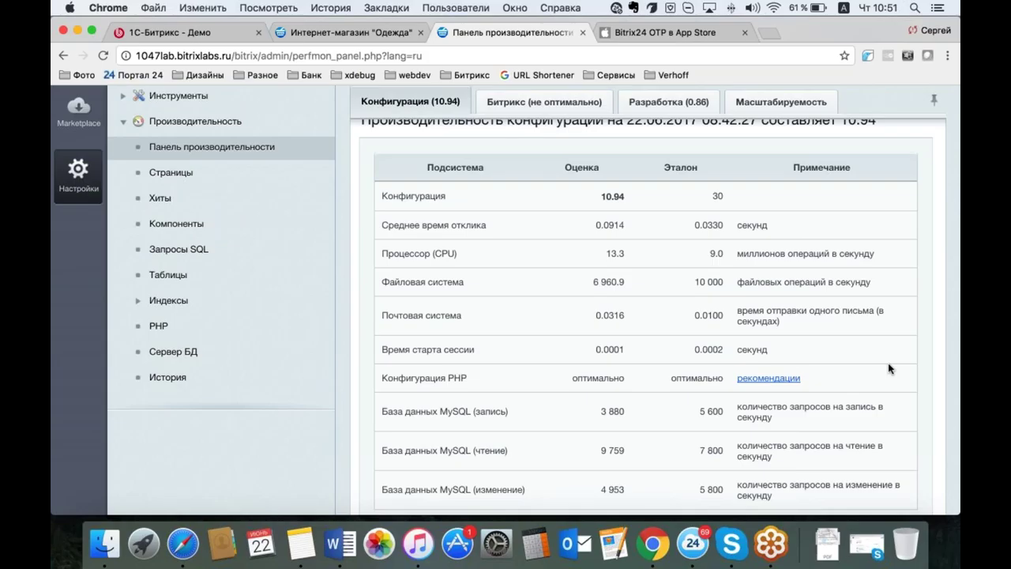
{"action": "scroll", "coordinate": [881, 366], "scroll_direction": "up", "scroll_amount": 2}
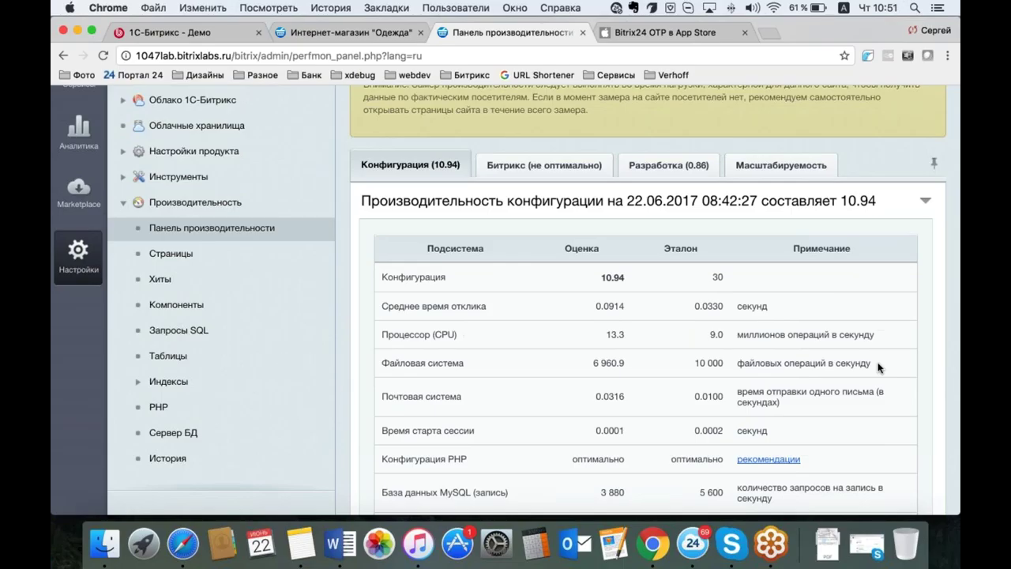
{"action": "scroll", "coordinate": [879, 366], "scroll_direction": "down", "scroll_amount": 1}
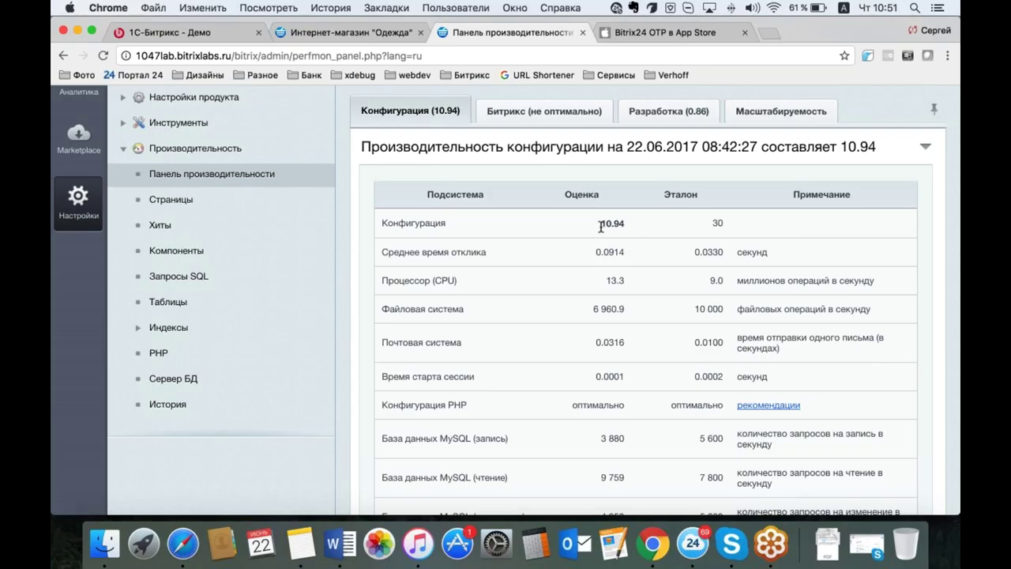
{"action": "left_click_drag", "start_coordinate": [600, 225], "coordinate": [623, 226]}
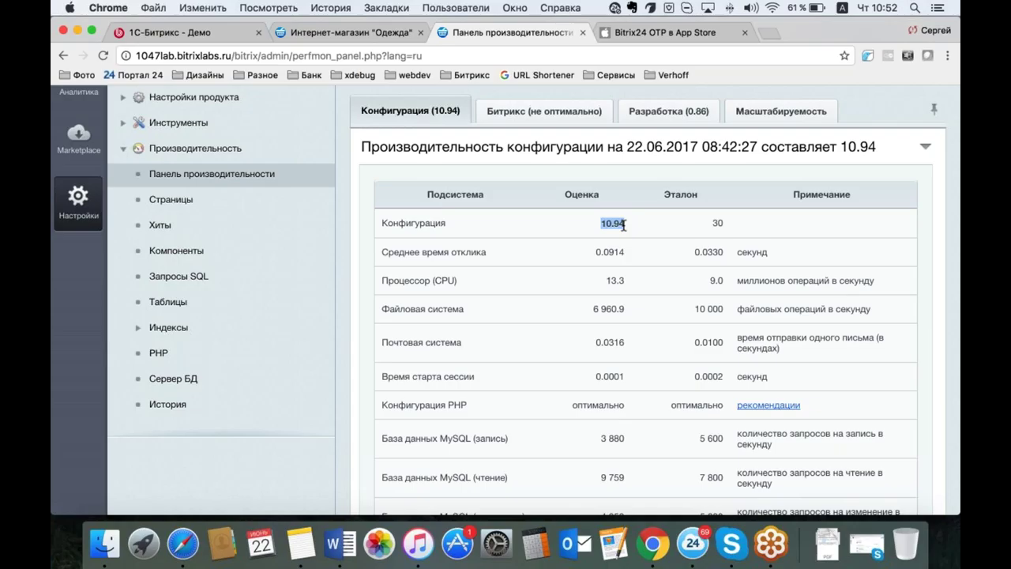
{"action": "left_click", "coordinate": [669, 305]}
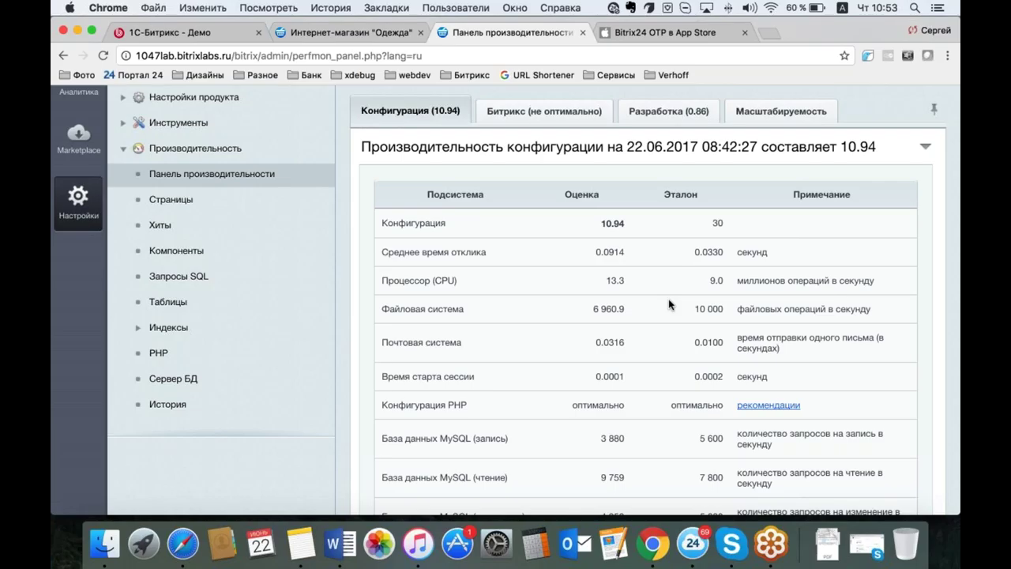
{"action": "scroll", "coordinate": [671, 304], "scroll_direction": "up", "scroll_amount": 10}
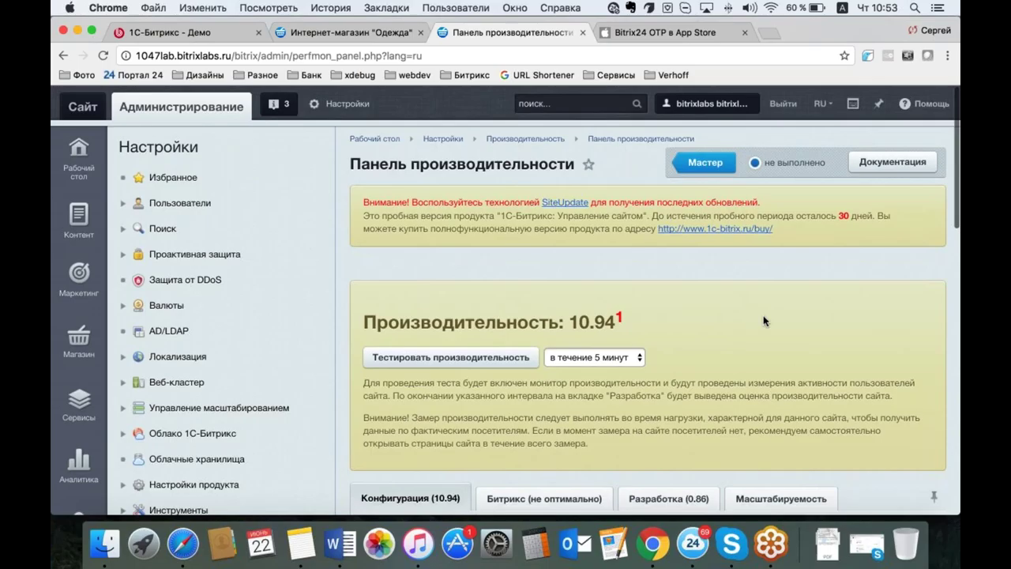
{"action": "scroll", "coordinate": [764, 320], "scroll_direction": "down", "scroll_amount": 10}
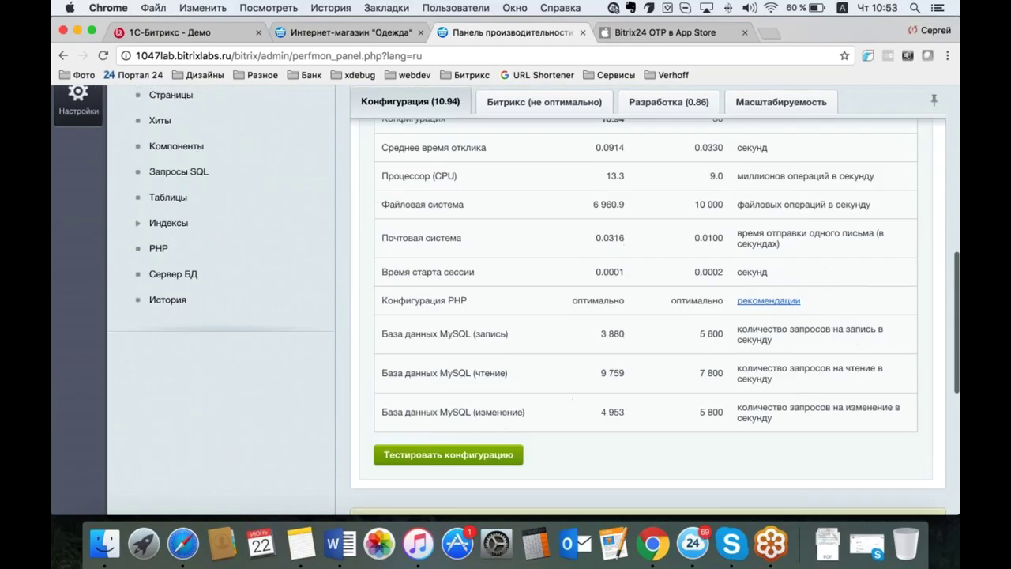
{"action": "scroll", "coordinate": [672, 304], "scroll_direction": "up", "scroll_amount": 5}
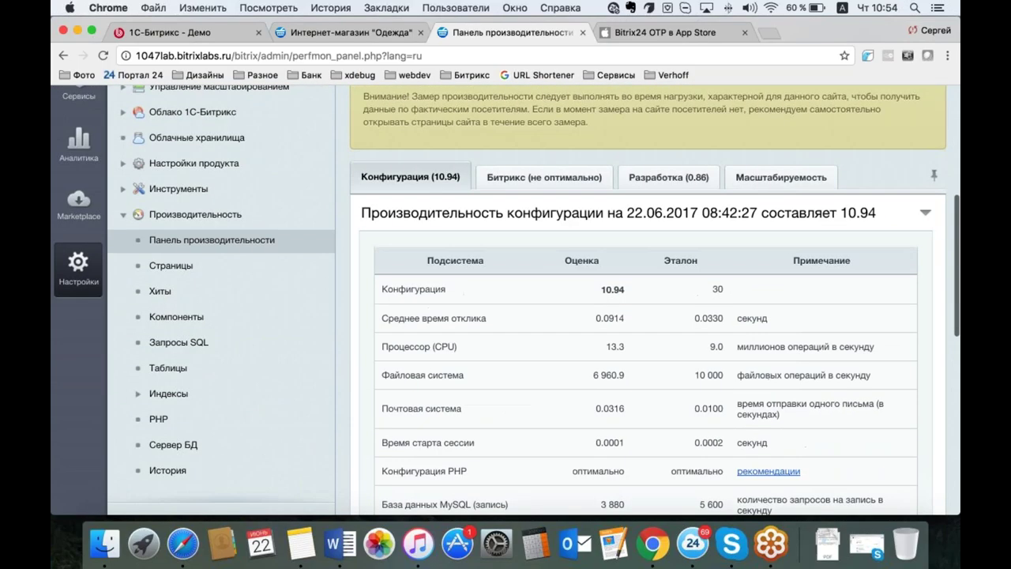
Open the Битрикс (не оптимально) tab and highlight the site-paths report data collection setting.
{"action": "left_click", "coordinate": [557, 194]}
{"action": "scroll", "coordinate": [620, 345], "scroll_direction": "down", "scroll_amount": 4}
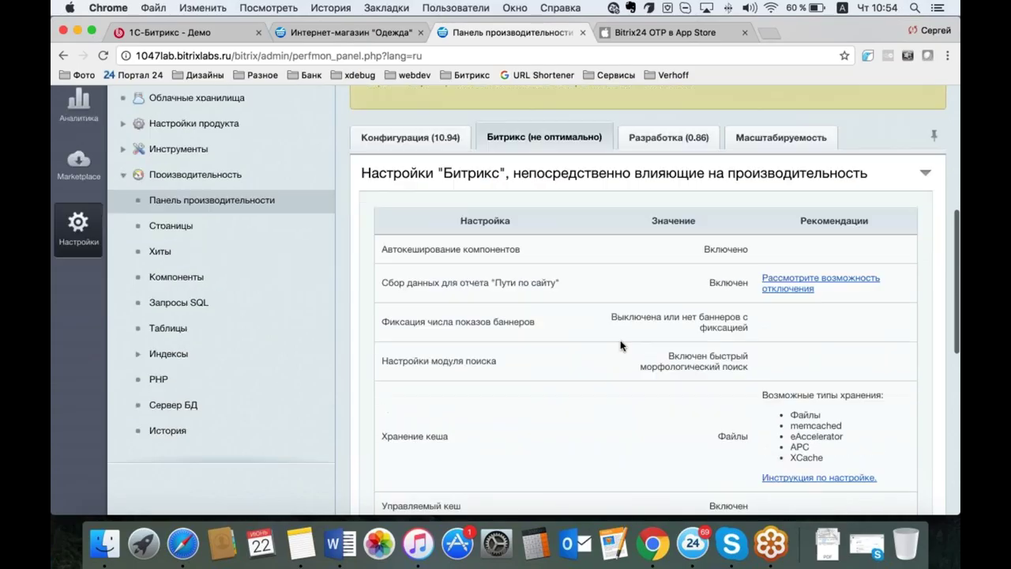
{"action": "scroll", "coordinate": [620, 342], "scroll_direction": "up", "scroll_amount": 2}
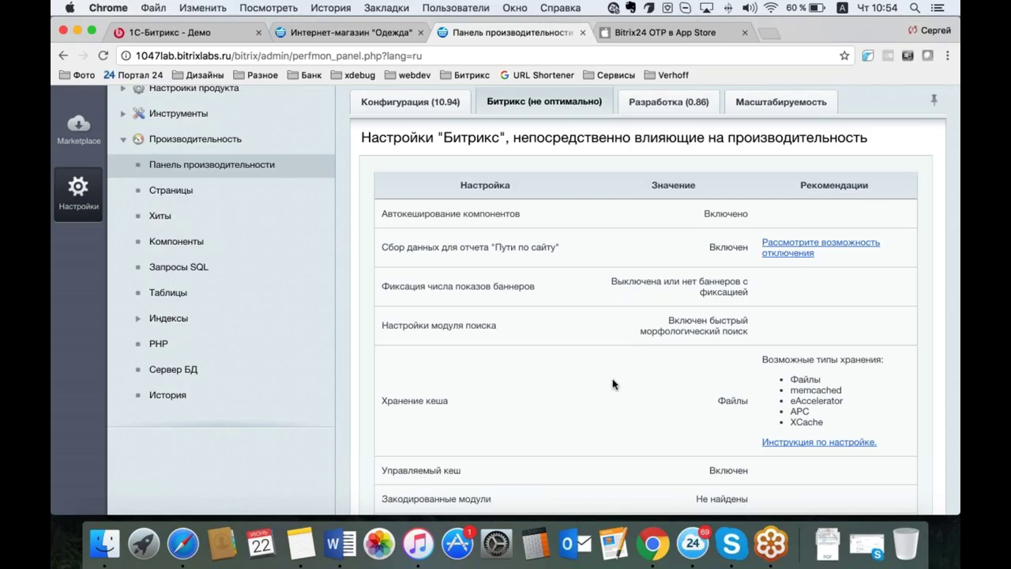
{"action": "scroll", "coordinate": [611, 384], "scroll_direction": "down", "scroll_amount": 1}
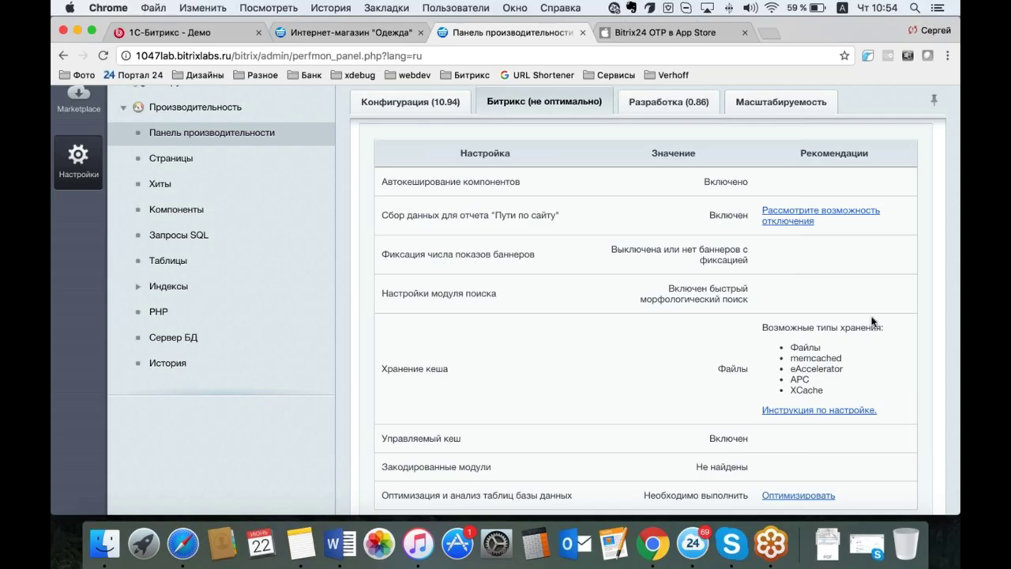
{"action": "scroll", "coordinate": [645, 302], "scroll_direction": "up", "scroll_amount": 2}
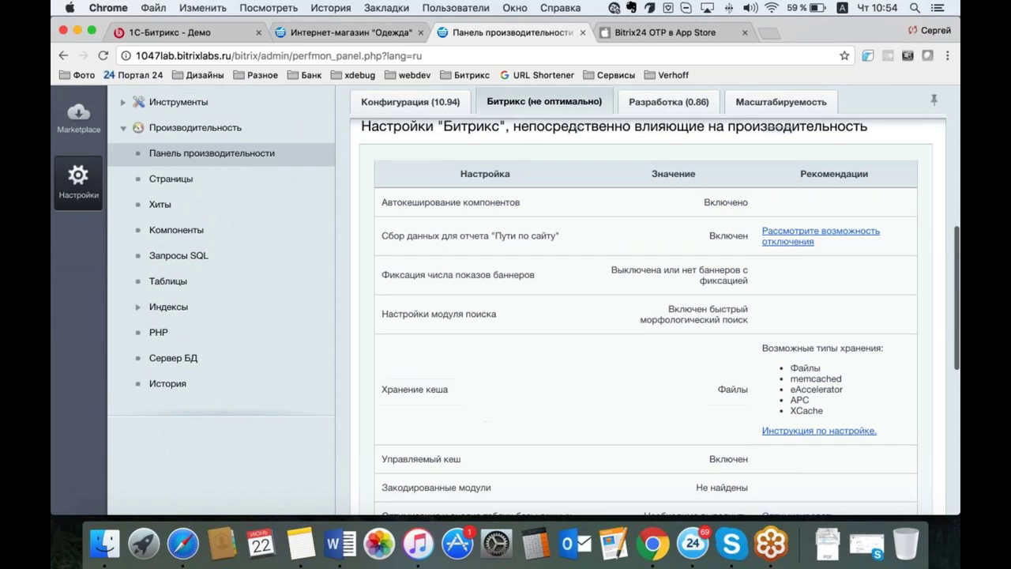
{"action": "left_click_drag", "start_coordinate": [382, 235], "coordinate": [575, 239]}
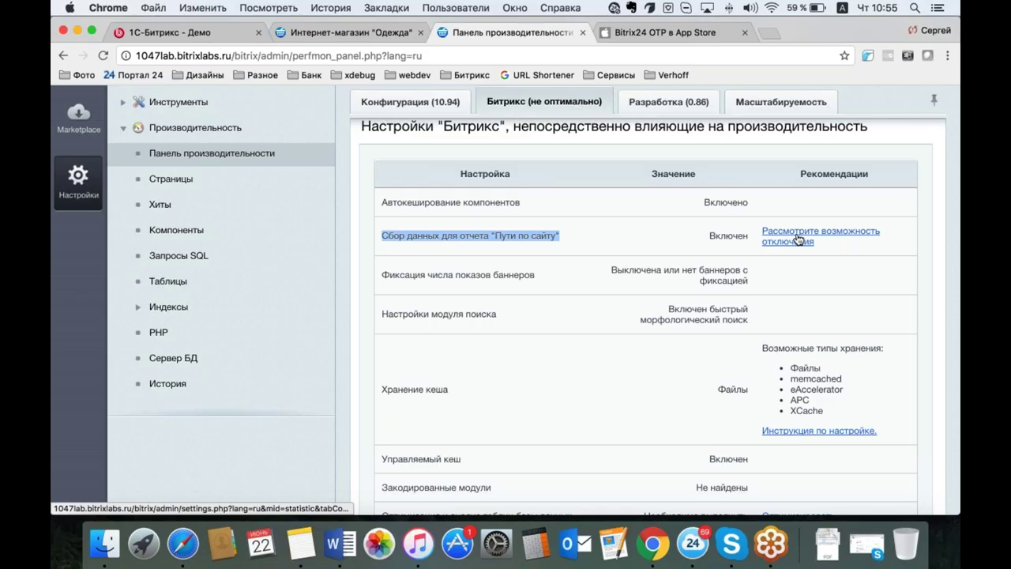
{"action": "scroll", "coordinate": [798, 239], "scroll_direction": "down", "scroll_amount": 5}
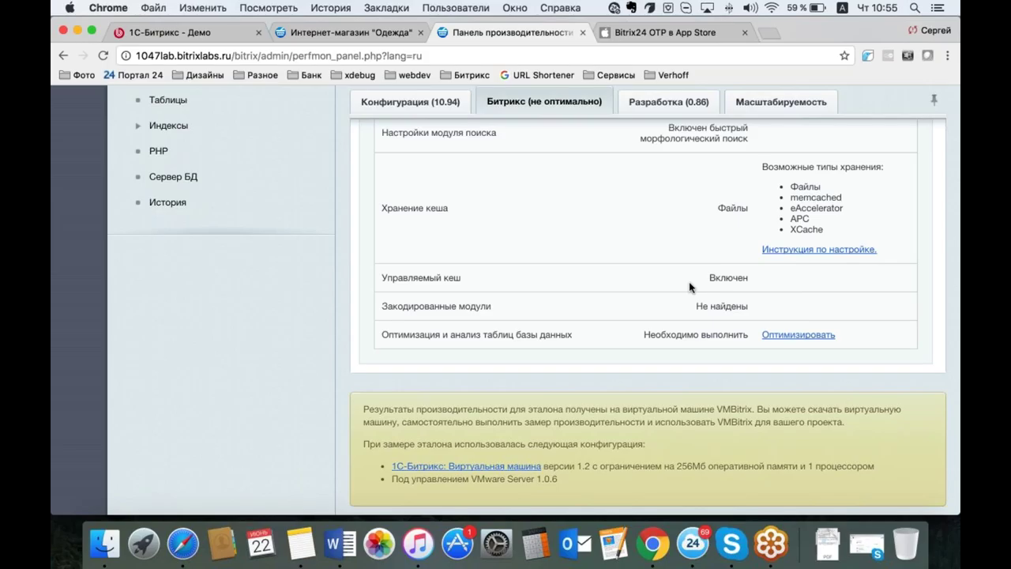
{"action": "scroll", "coordinate": [690, 287], "scroll_direction": "up", "scroll_amount": 10}
{"action": "scroll", "coordinate": [689, 287], "scroll_direction": "down", "scroll_amount": 3}
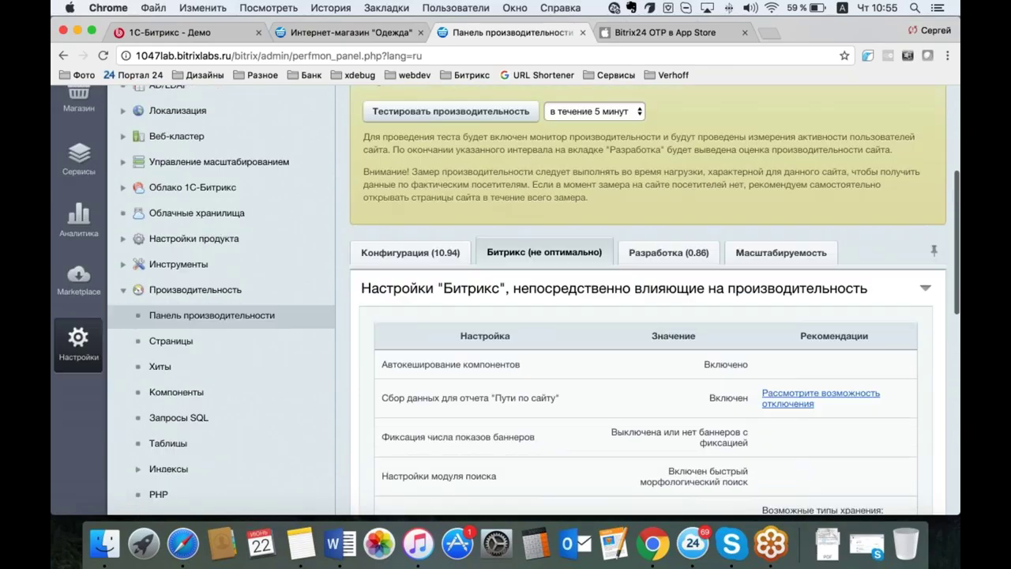
{"action": "scroll", "coordinate": [689, 287], "scroll_direction": "down", "scroll_amount": 1}
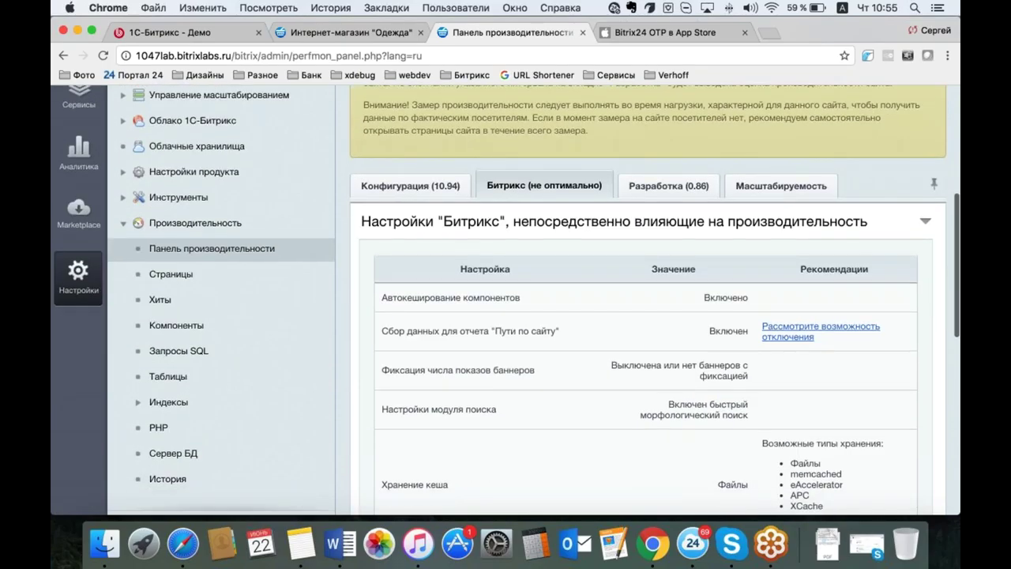
Return to the Разработка (0.86) tab and highlight the cron_events.php path at 97.16%.
{"action": "left_click", "coordinate": [668, 186]}
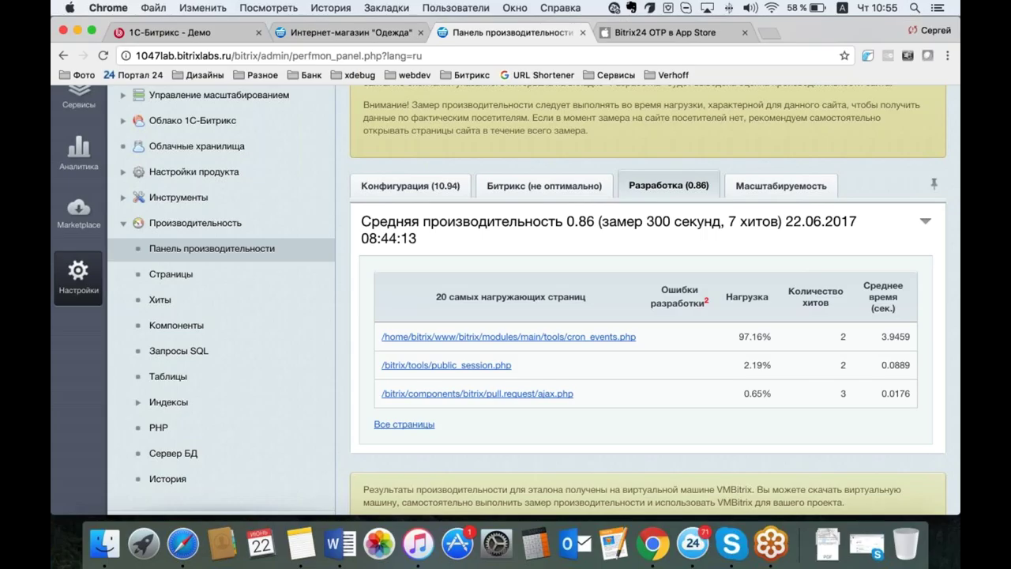
{"action": "left_click_drag", "start_coordinate": [648, 341], "coordinate": [378, 336]}
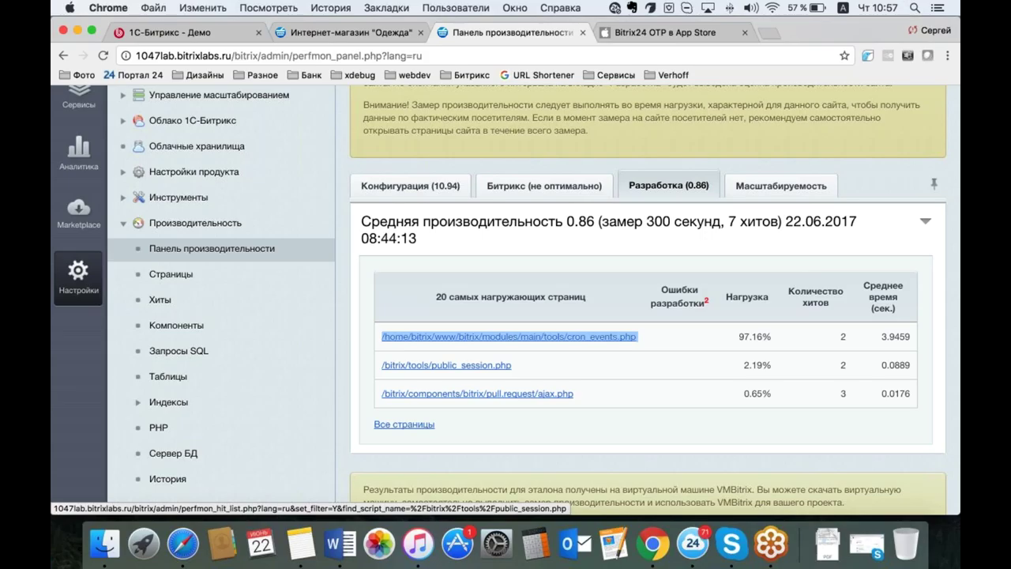
{"action": "left_click", "coordinate": [677, 353]}
{"action": "left_click_drag", "start_coordinate": [636, 337], "coordinate": [382, 337]}
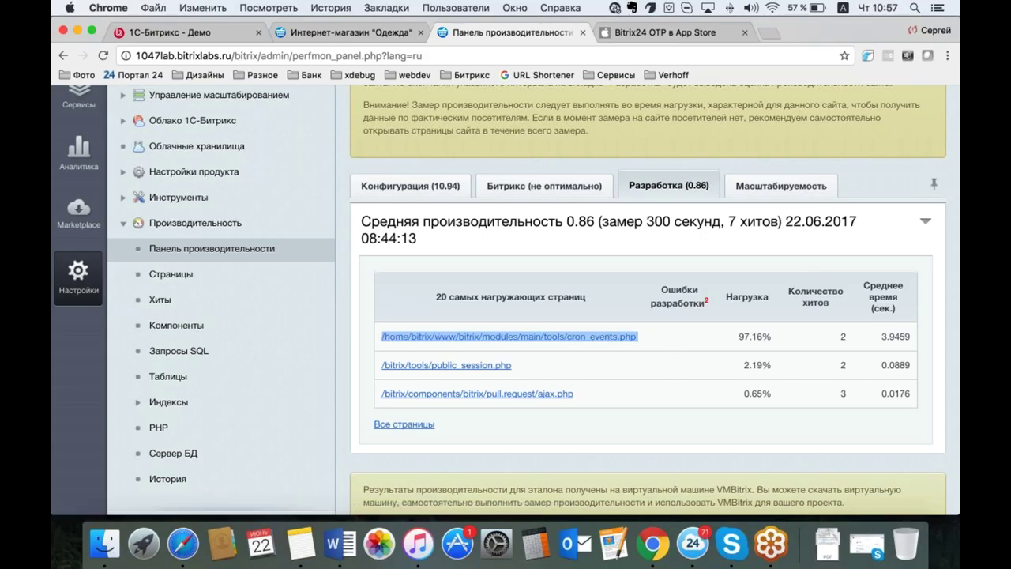
{"action": "left_click", "coordinate": [673, 346]}
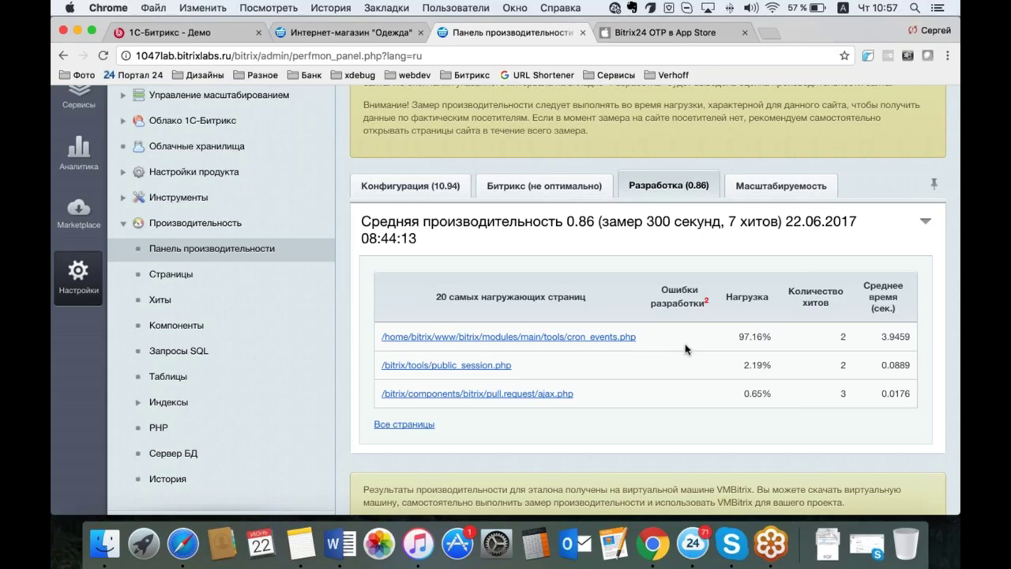
{"action": "scroll", "coordinate": [684, 346], "scroll_direction": "up", "scroll_amount": 1}
{"action": "scroll", "coordinate": [689, 350], "scroll_direction": "down", "scroll_amount": 2}
{"action": "scroll", "coordinate": [688, 351], "scroll_direction": "down", "scroll_amount": 1}
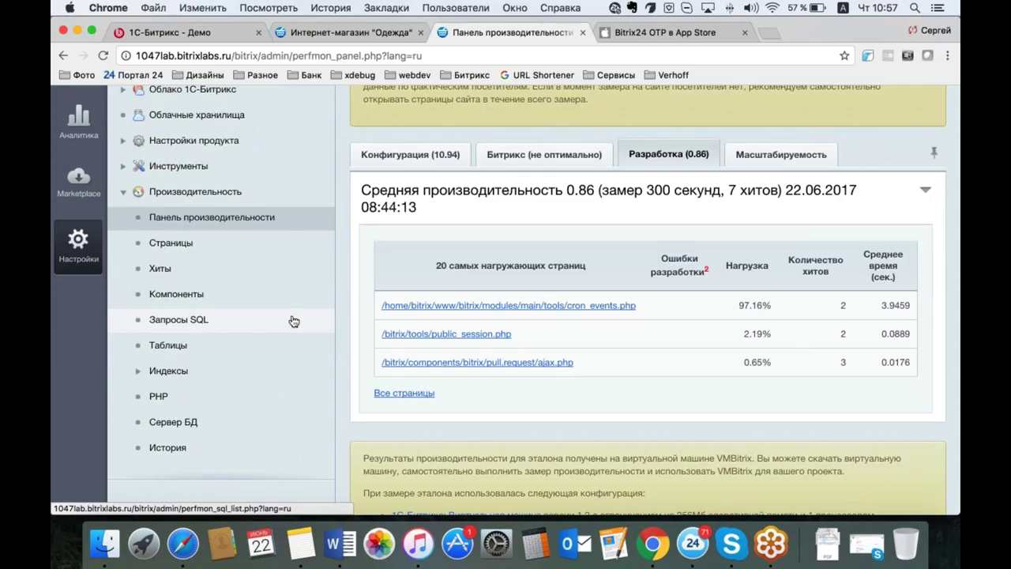
{"action": "scroll", "coordinate": [296, 316], "scroll_direction": "up", "scroll_amount": 5}
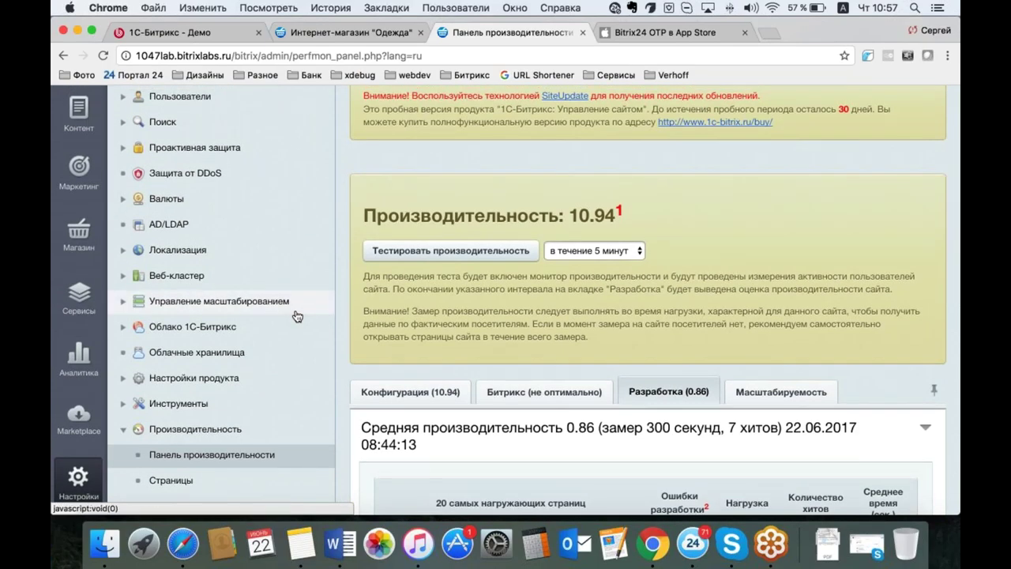
Expand Настройки продукта and open the Композитный сайт page with its AutoComposite overview.
{"action": "scroll", "coordinate": [296, 314], "scroll_direction": "up", "scroll_amount": 2}
{"action": "scroll", "coordinate": [289, 284], "scroll_direction": "down", "scroll_amount": 5}
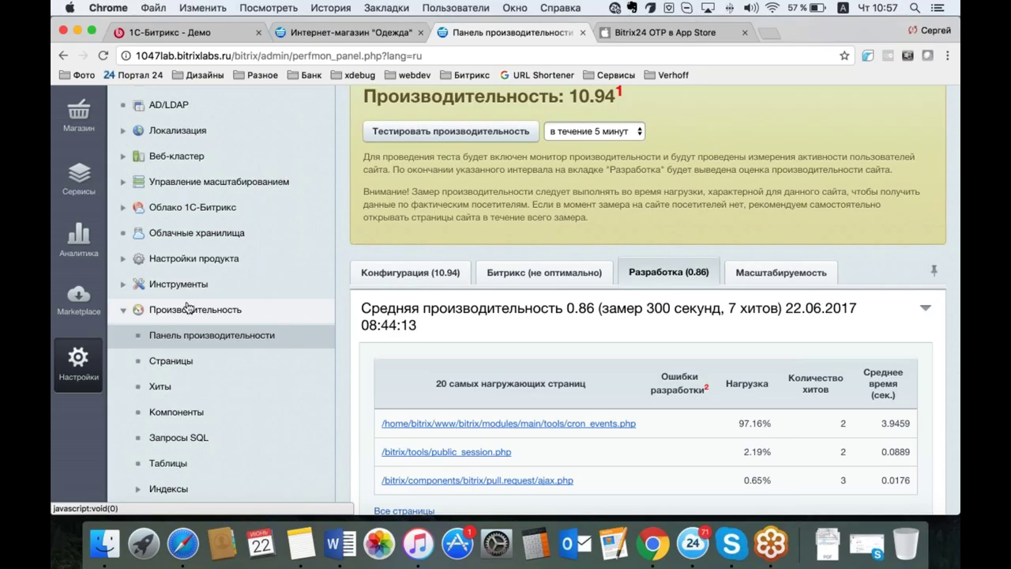
{"action": "left_click", "coordinate": [195, 258]}
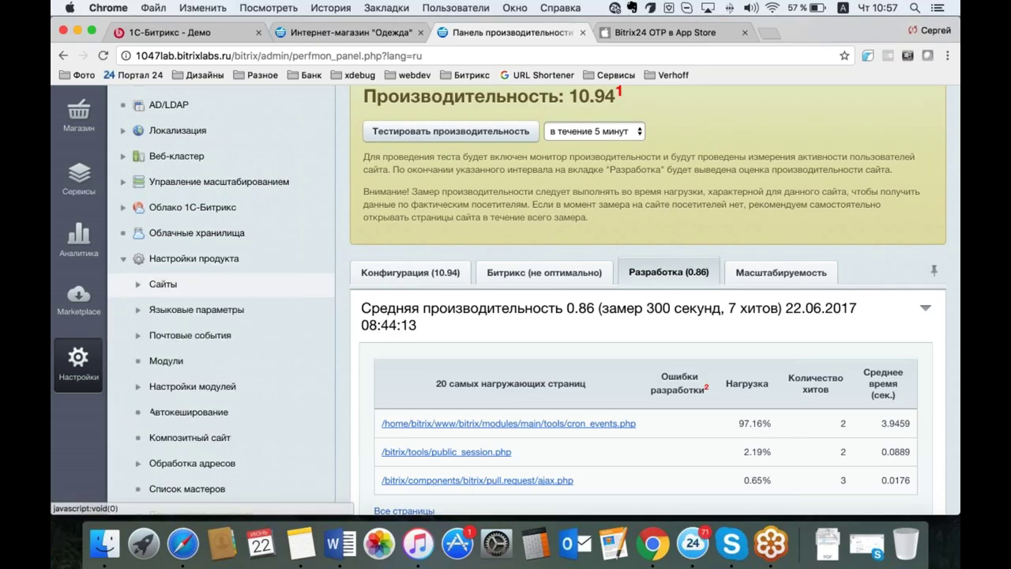
{"action": "scroll", "coordinate": [202, 370], "scroll_direction": "down", "scroll_amount": 2}
{"action": "left_click", "coordinate": [200, 393]}
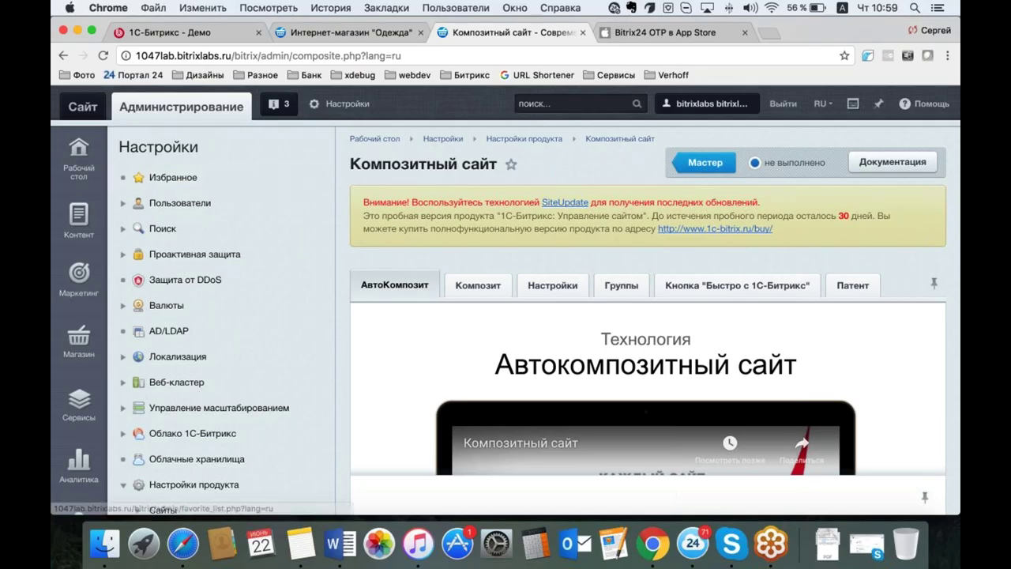
Switch to the clothing store and browse the Тренды сезона product grid.
{"action": "left_click", "coordinate": [341, 32]}
{"action": "scroll", "coordinate": [494, 291], "scroll_direction": "down", "scroll_amount": 5}
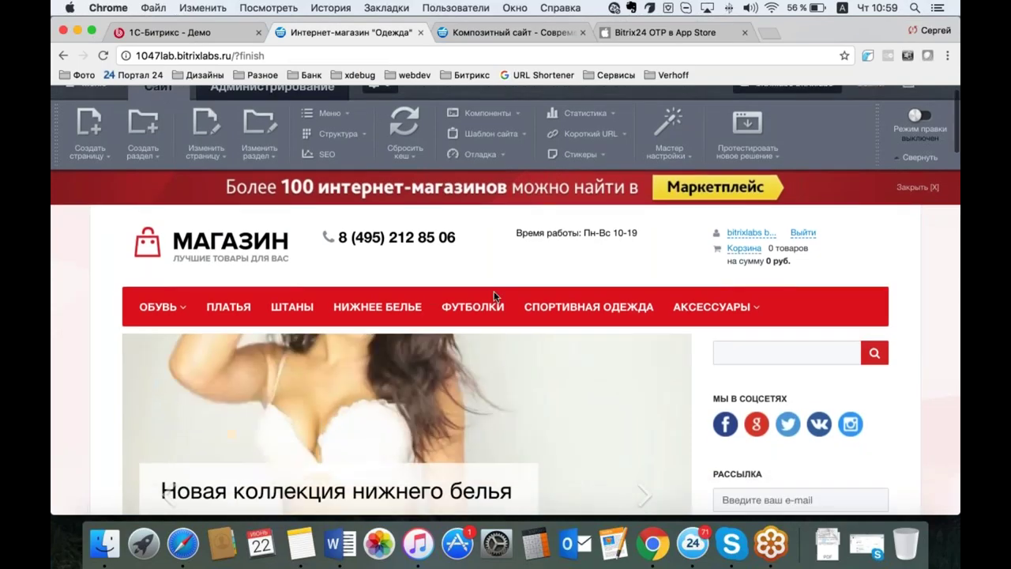
{"action": "scroll", "coordinate": [407, 292], "scroll_direction": "down", "scroll_amount": 7}
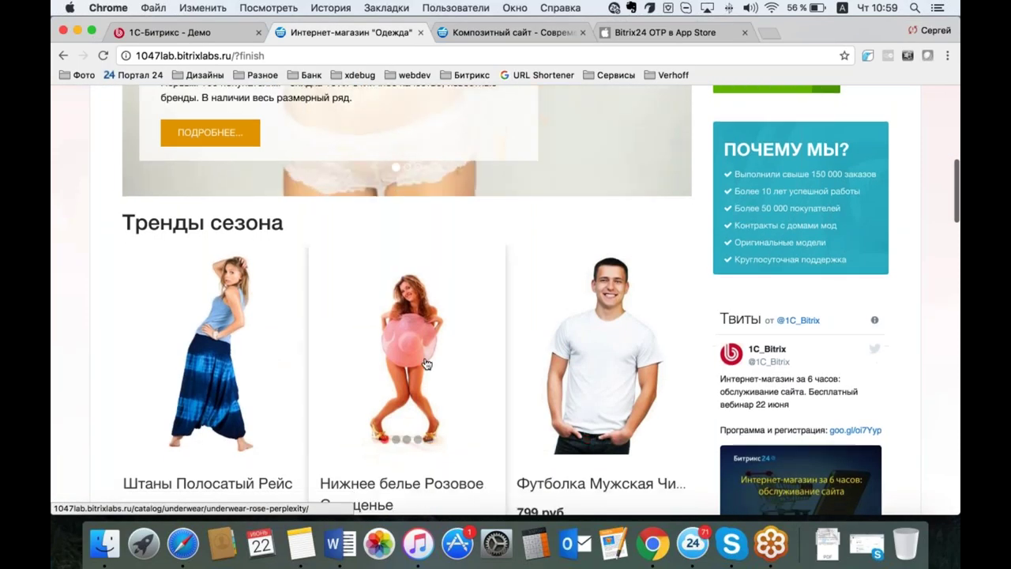
{"action": "scroll", "coordinate": [407, 292], "scroll_direction": "up", "scroll_amount": 5}
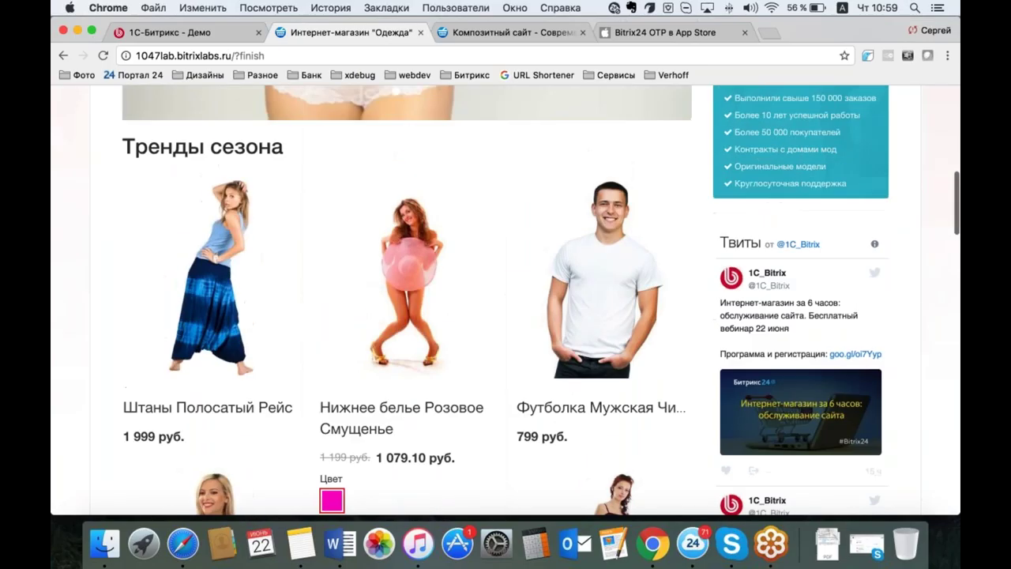
{"action": "scroll", "coordinate": [341, 423], "scroll_direction": "down", "scroll_amount": 2}
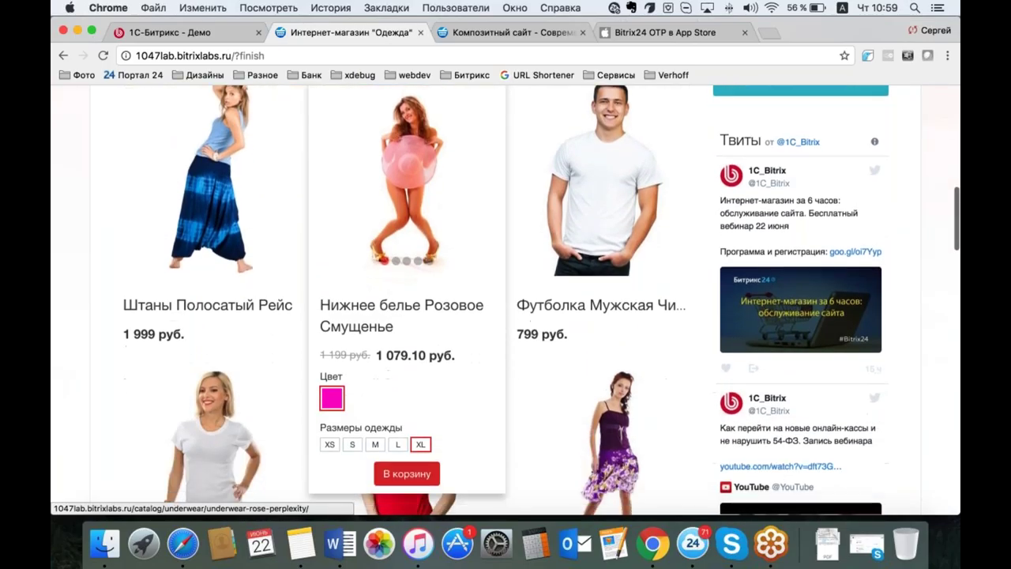
Choose size S for the pink underwear, add it to the basket, and scroll back up.
{"action": "left_click", "coordinate": [352, 445]}
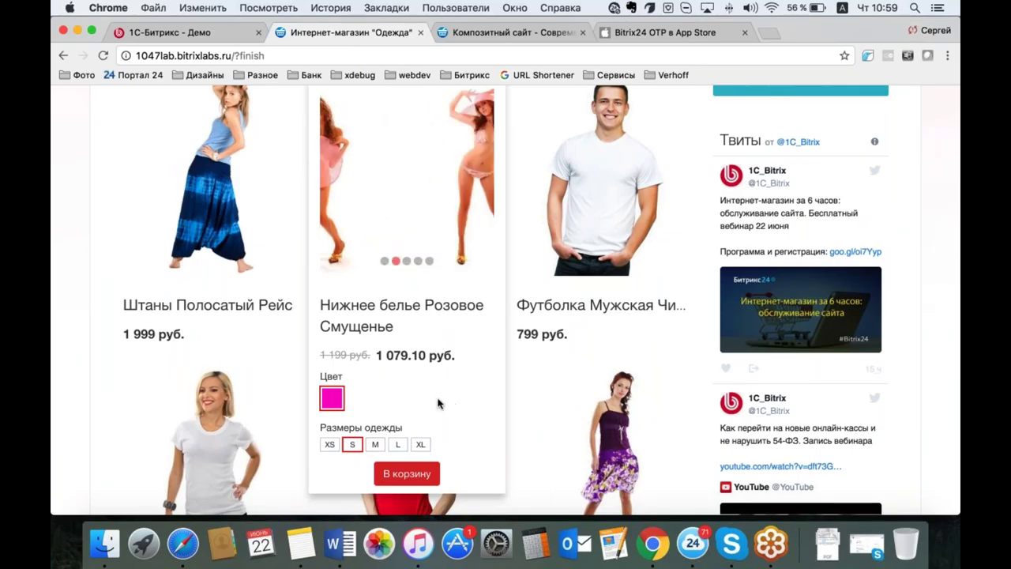
{"action": "left_click", "coordinate": [407, 473]}
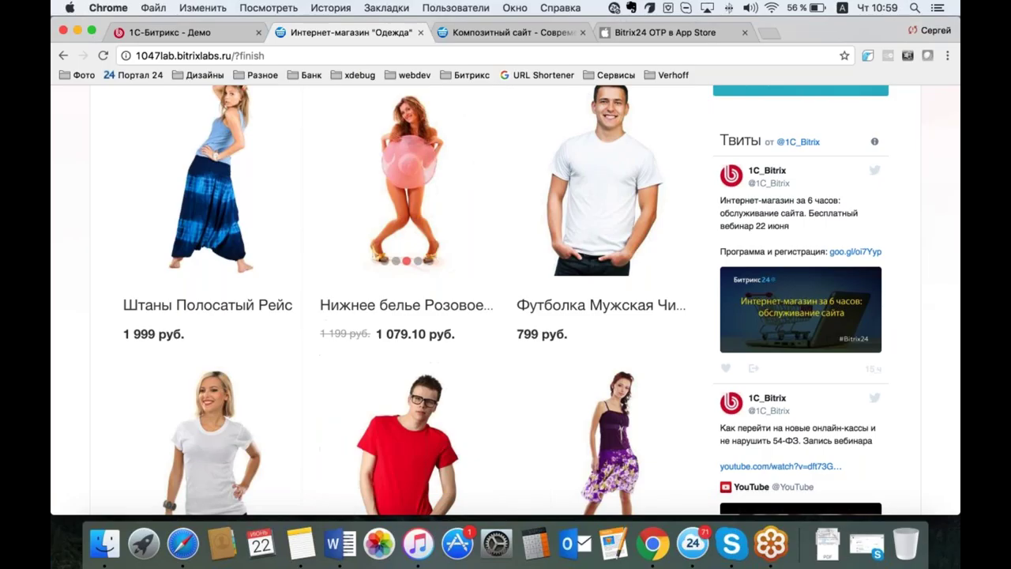
{"action": "scroll", "coordinate": [545, 398], "scroll_direction": "down", "scroll_amount": 3}
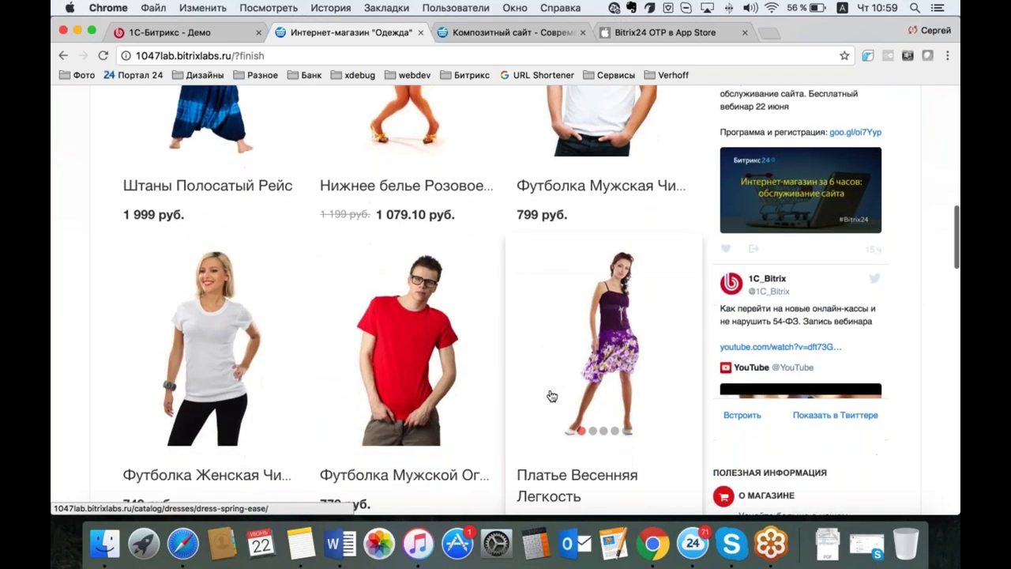
{"action": "scroll", "coordinate": [551, 396], "scroll_direction": "up", "scroll_amount": 8}
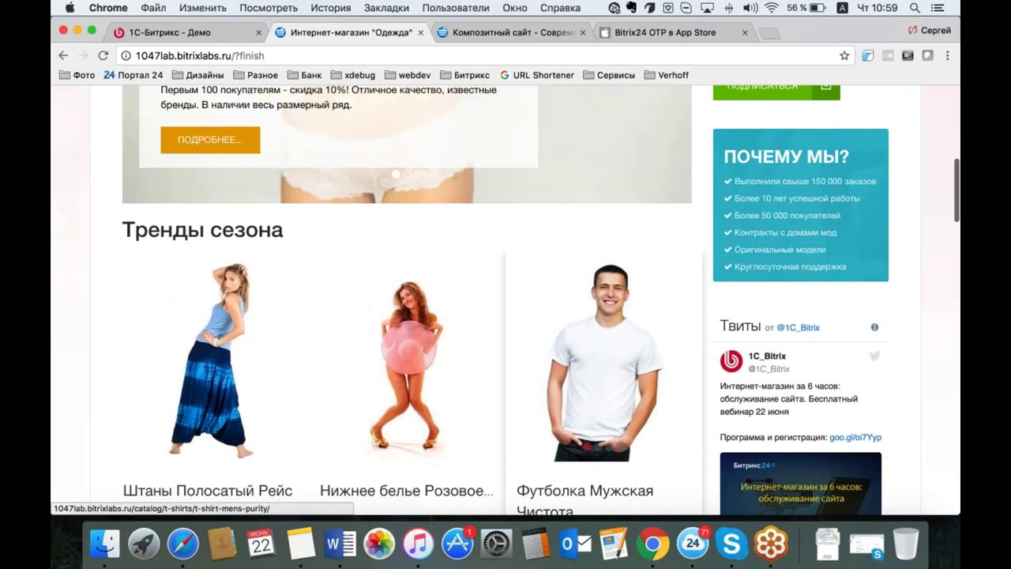
{"action": "scroll", "coordinate": [551, 395], "scroll_direction": "up", "scroll_amount": 2}
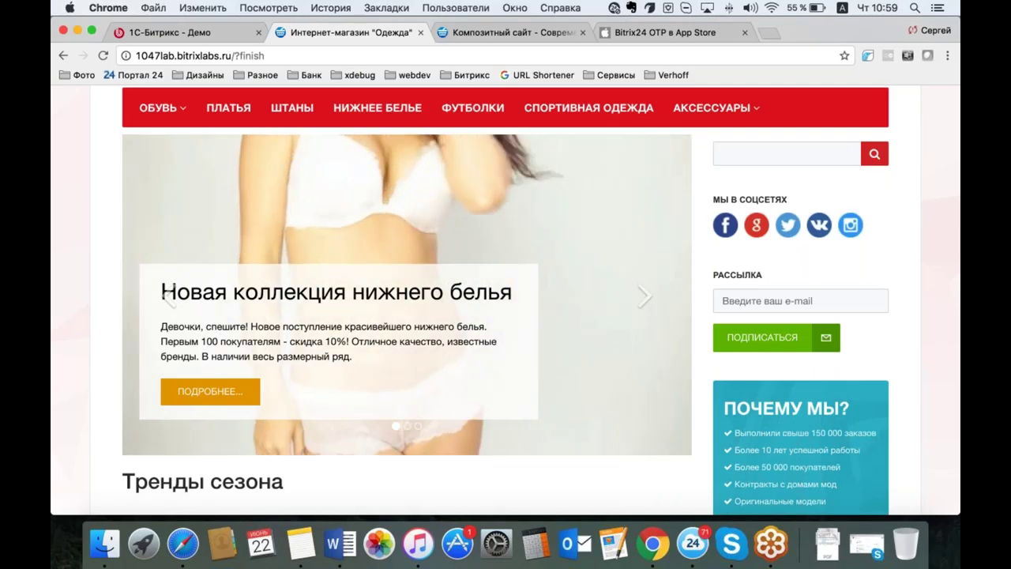
Return to the Композитный сайт admin tab and look through its АвтоКомпозит overview.
{"action": "left_click", "coordinate": [501, 34]}
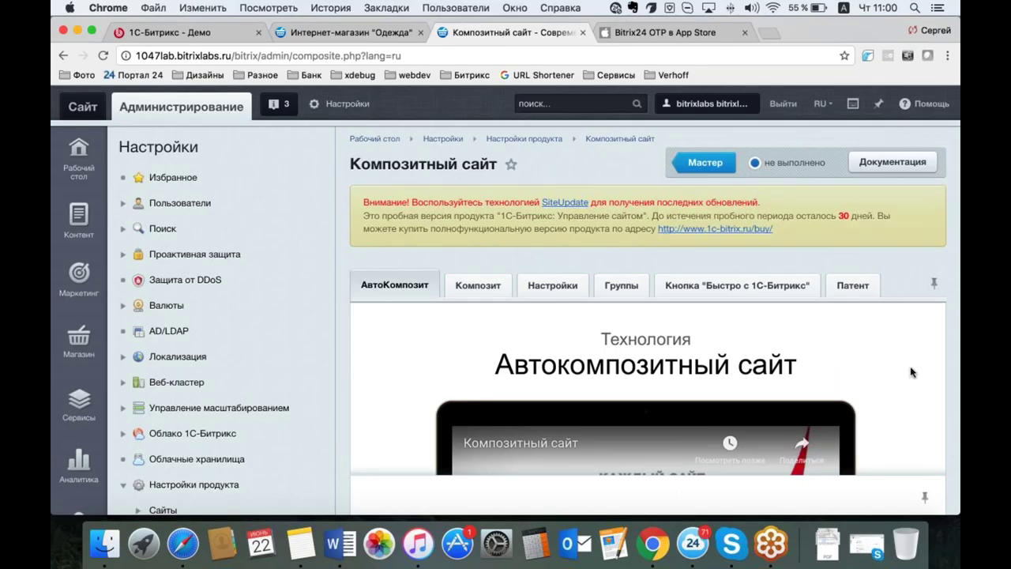
{"action": "scroll", "coordinate": [911, 371], "scroll_direction": "down", "scroll_amount": 3}
{"action": "scroll", "coordinate": [909, 363], "scroll_direction": "down", "scroll_amount": 8}
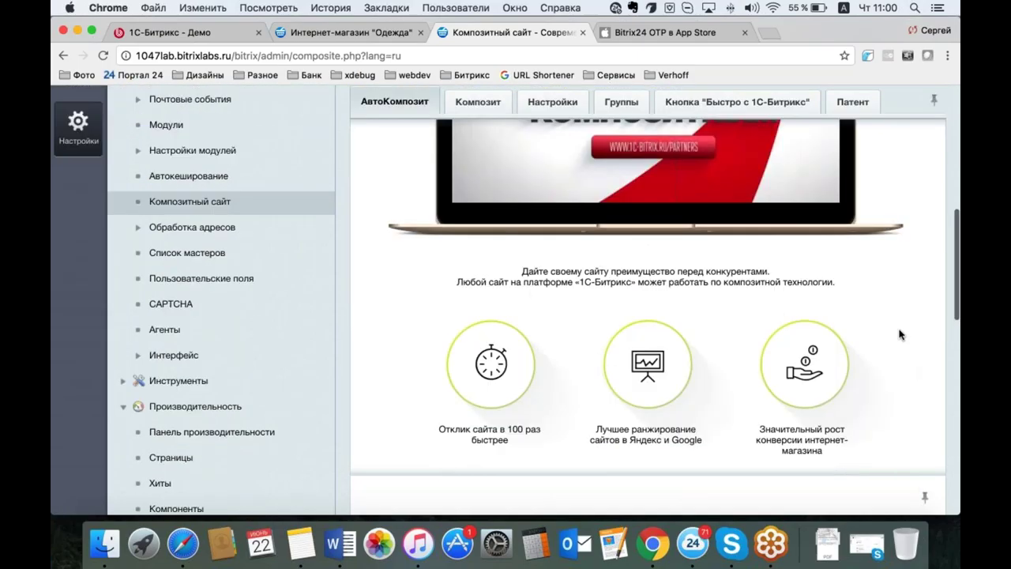
{"action": "scroll", "coordinate": [899, 348], "scroll_direction": "up", "scroll_amount": 4}
{"action": "scroll", "coordinate": [897, 342], "scroll_direction": "up", "scroll_amount": 2}
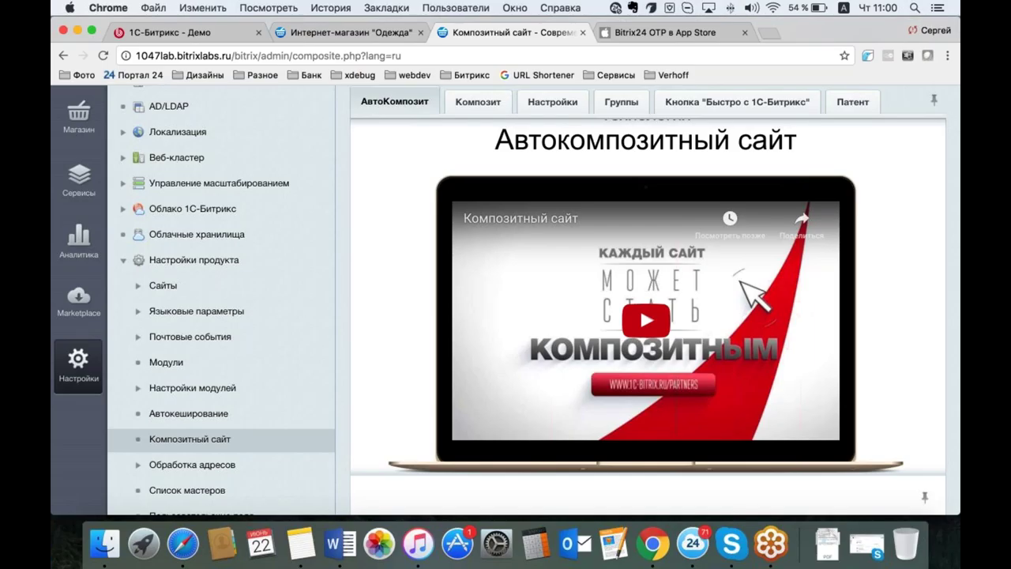
Back in the store, open the Штаны Полосатый Рейс product page priced 1 999 руб.
{"action": "left_click", "coordinate": [348, 33]}
{"action": "key", "text": "super+l"}
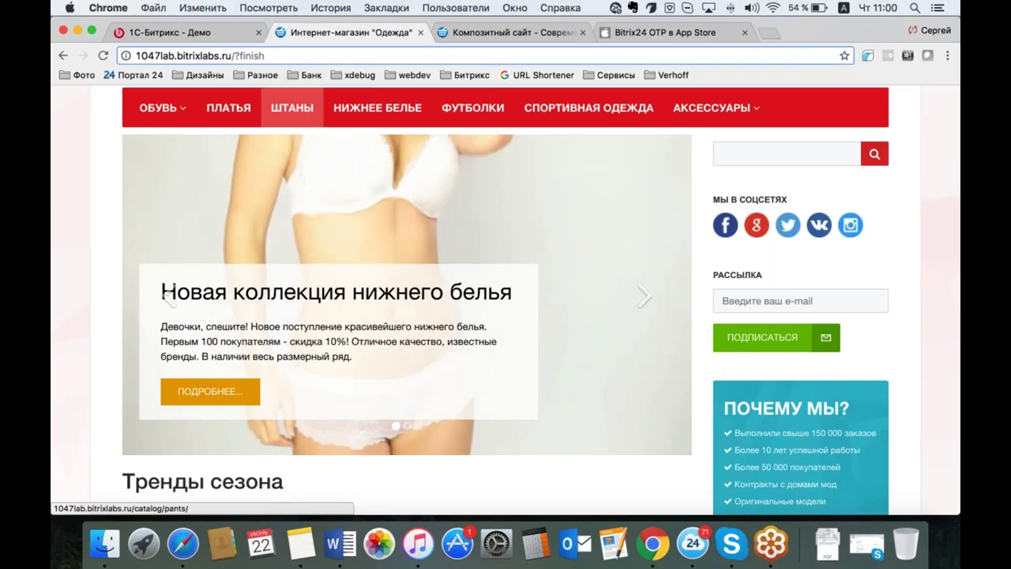
{"action": "scroll", "coordinate": [407, 237], "scroll_direction": "down", "scroll_amount": 3}
{"action": "scroll", "coordinate": [209, 340], "scroll_direction": "down", "scroll_amount": 2}
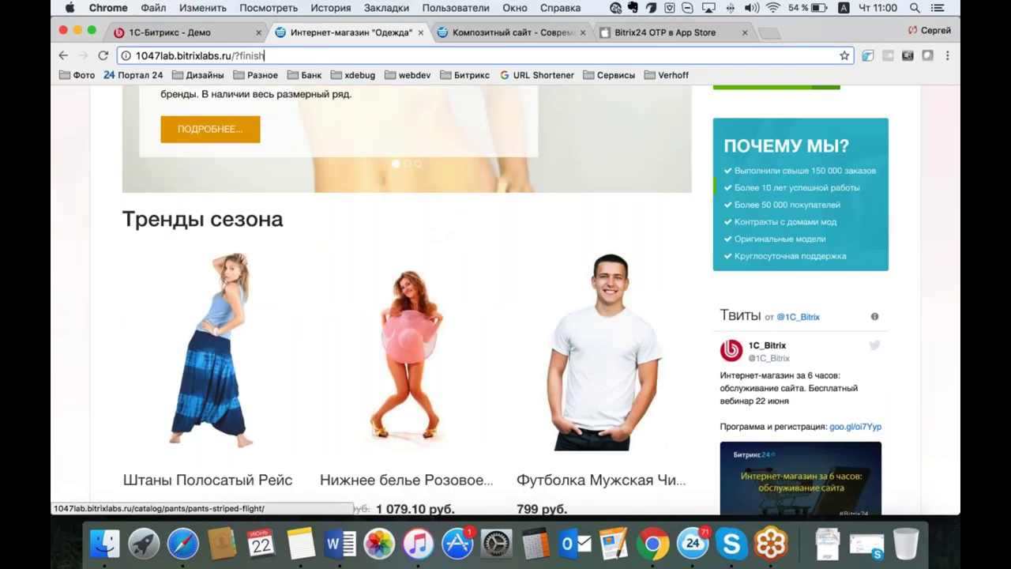
{"action": "left_click", "coordinate": [210, 340]}
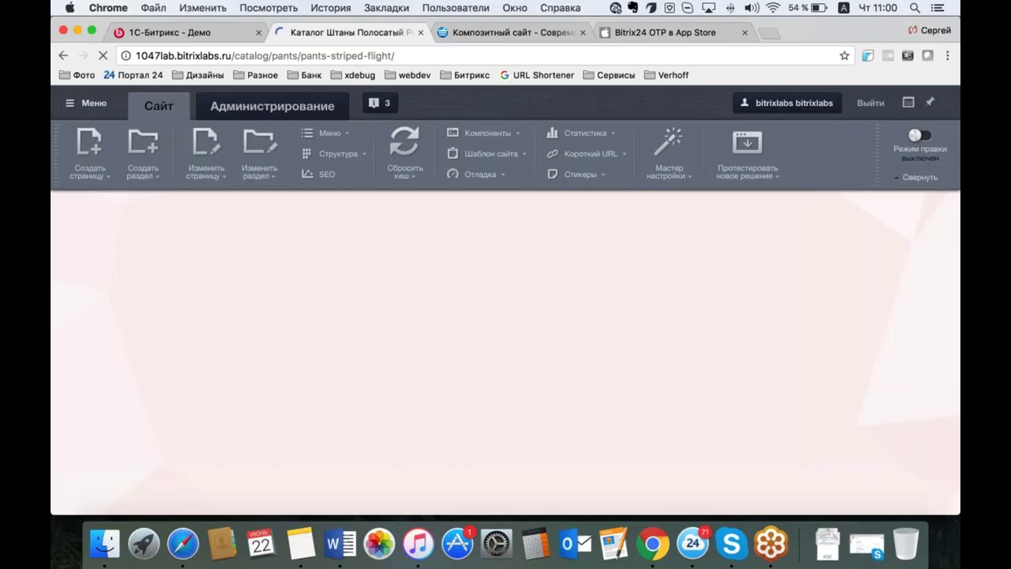
Highlight catalog/pants/pants-striped-flight/ in the product page address and look over the page.
{"action": "left_click", "coordinate": [395, 55]}
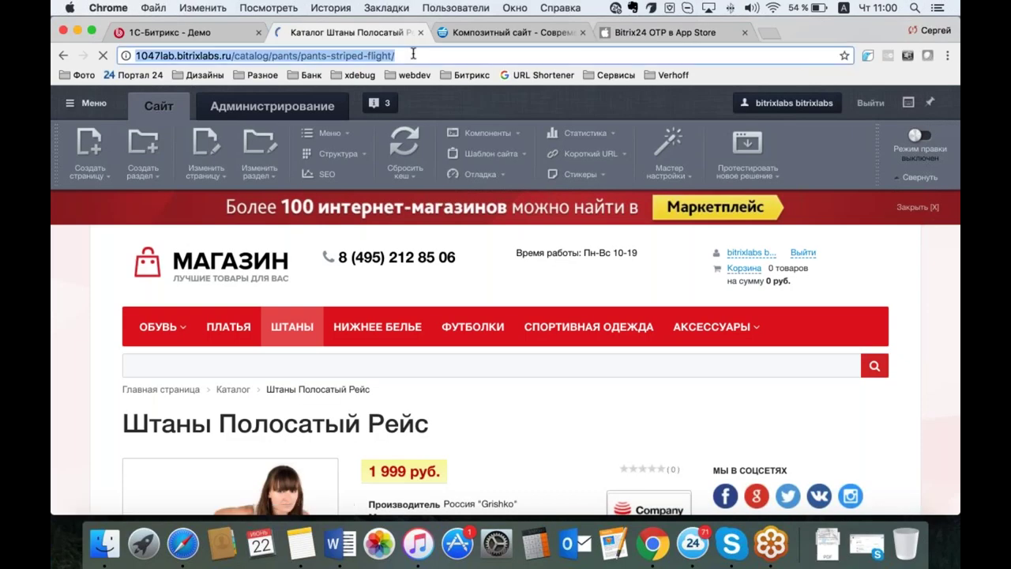
{"action": "left_click_drag", "start_coordinate": [395, 56], "coordinate": [131, 56]}
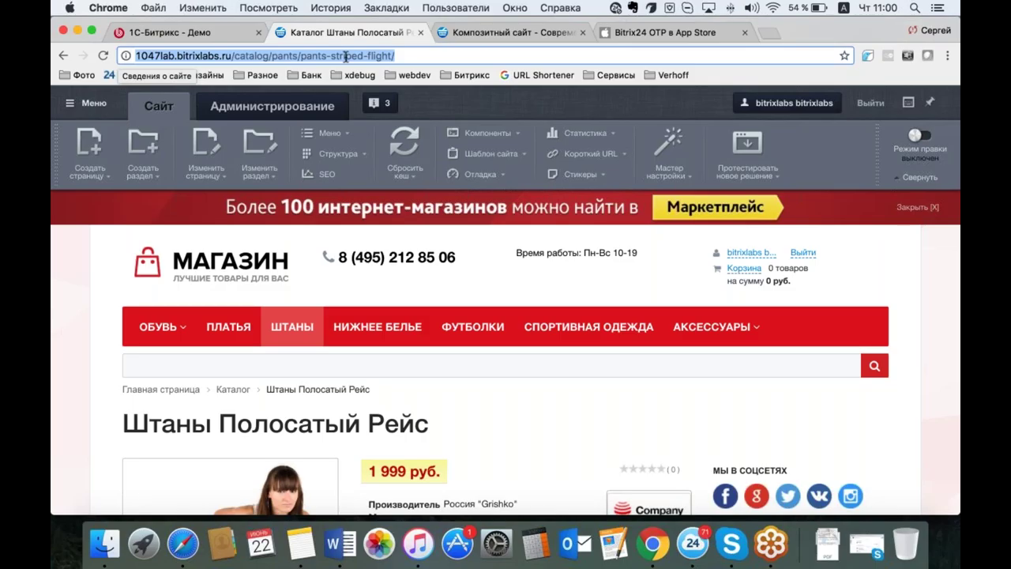
{"action": "left_click", "coordinate": [434, 53]}
{"action": "left_click_drag", "start_coordinate": [434, 52], "coordinate": [231, 53]}
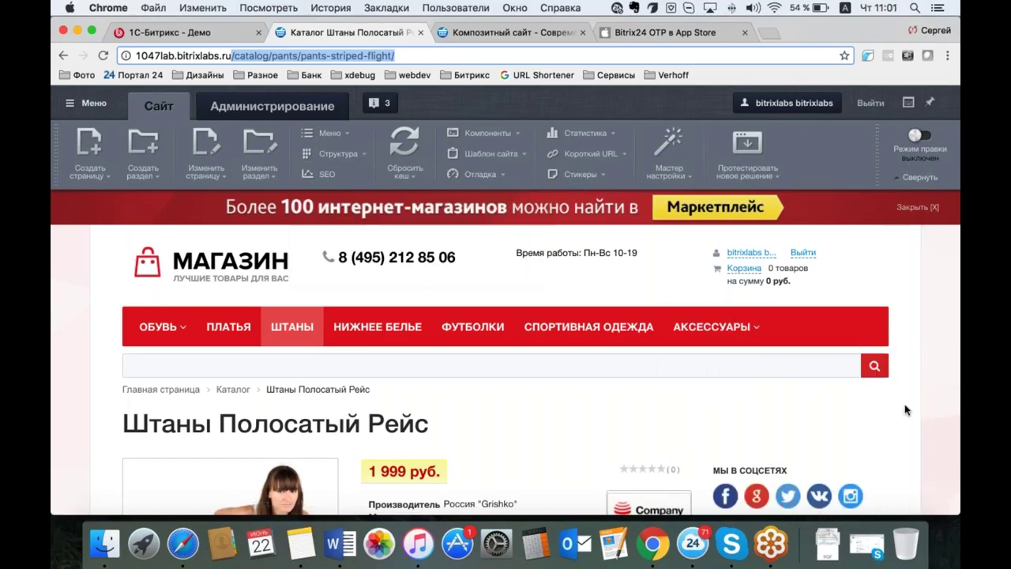
{"action": "scroll", "coordinate": [906, 410], "scroll_direction": "down", "scroll_amount": 3}
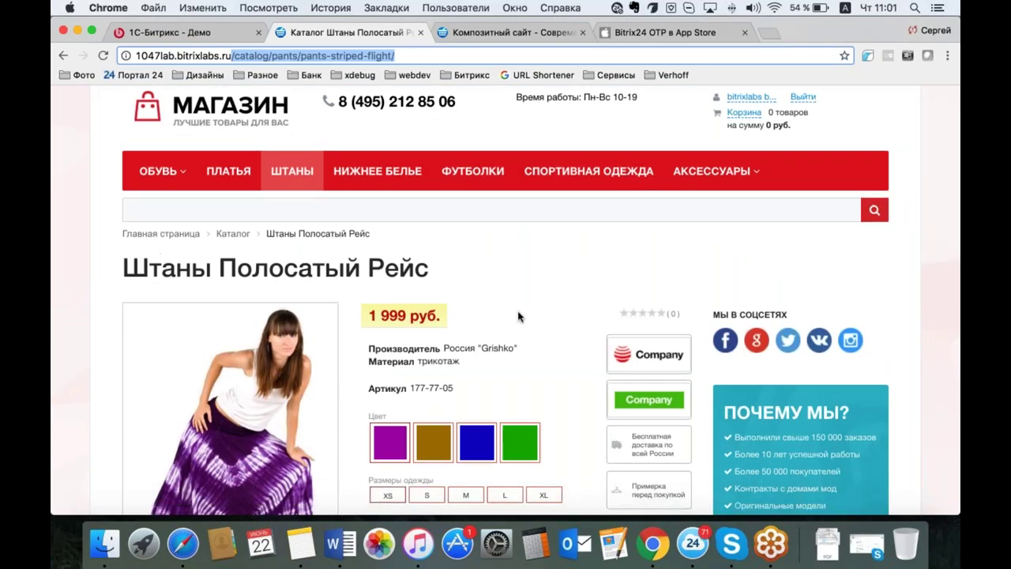
{"action": "scroll", "coordinate": [557, 328], "scroll_direction": "up", "scroll_amount": 2}
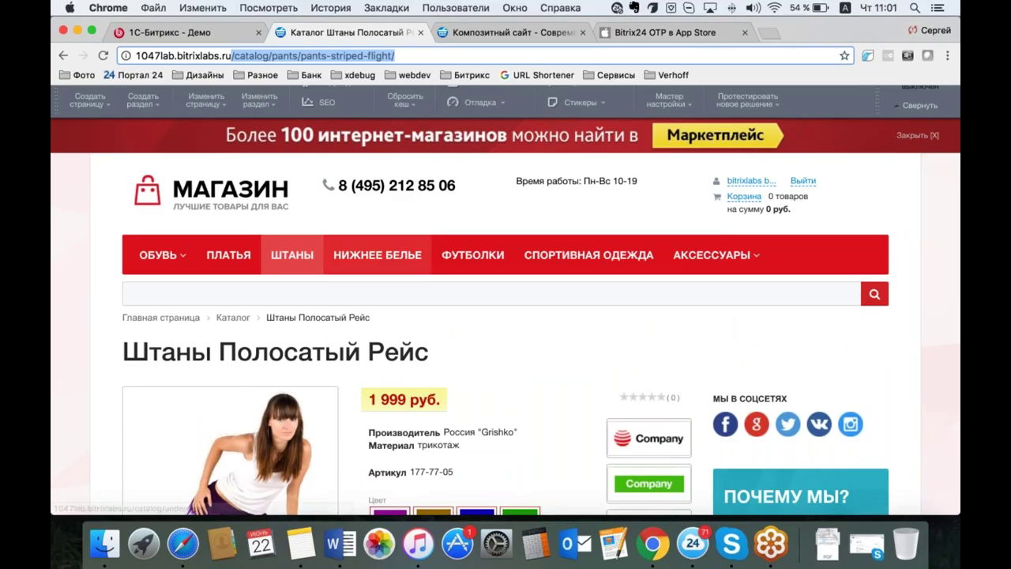
{"action": "mouse_move", "coordinate": [158, 255]}
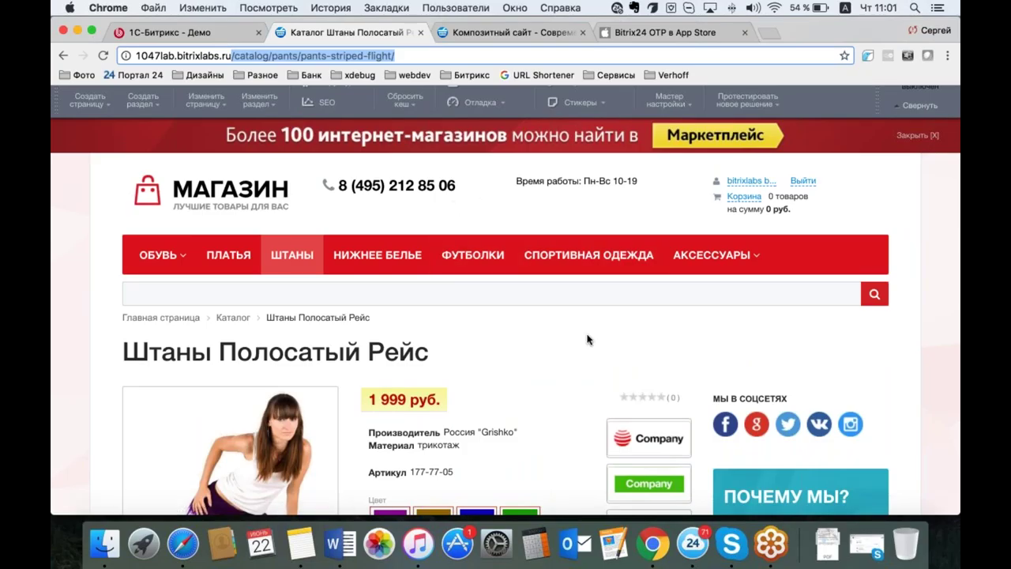
{"action": "scroll", "coordinate": [587, 340], "scroll_direction": "up", "scroll_amount": 2}
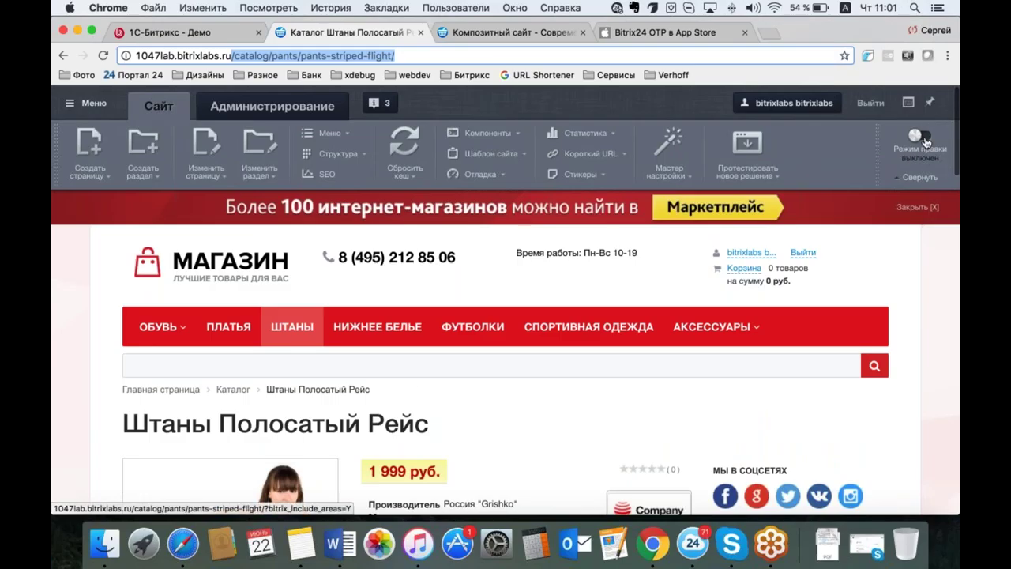
Turn on Режим правки so the striped pants page shows its include areas, then review it.
{"action": "left_click", "coordinate": [924, 139]}
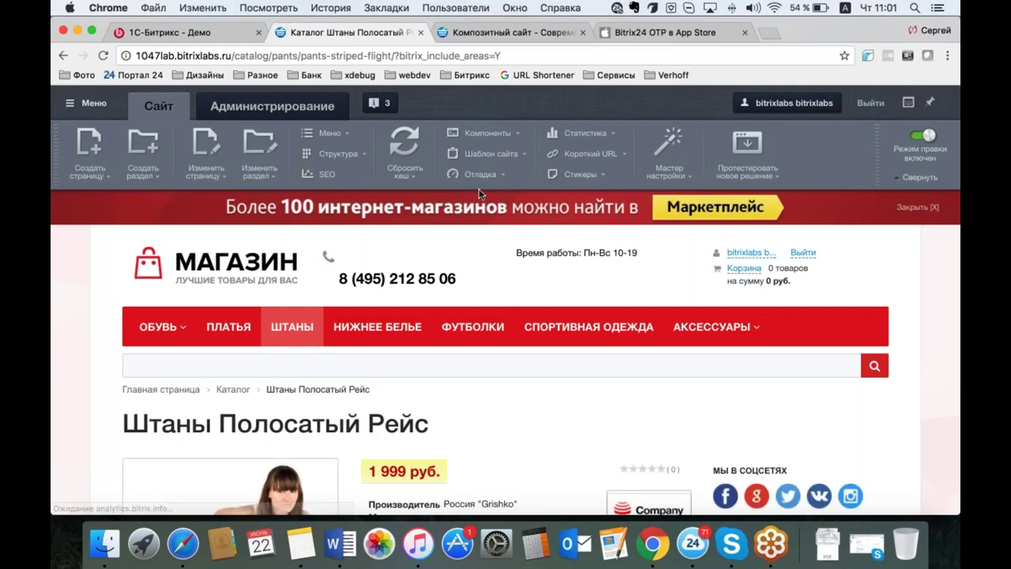
{"action": "scroll", "coordinate": [490, 153], "scroll_direction": "down", "scroll_amount": 10}
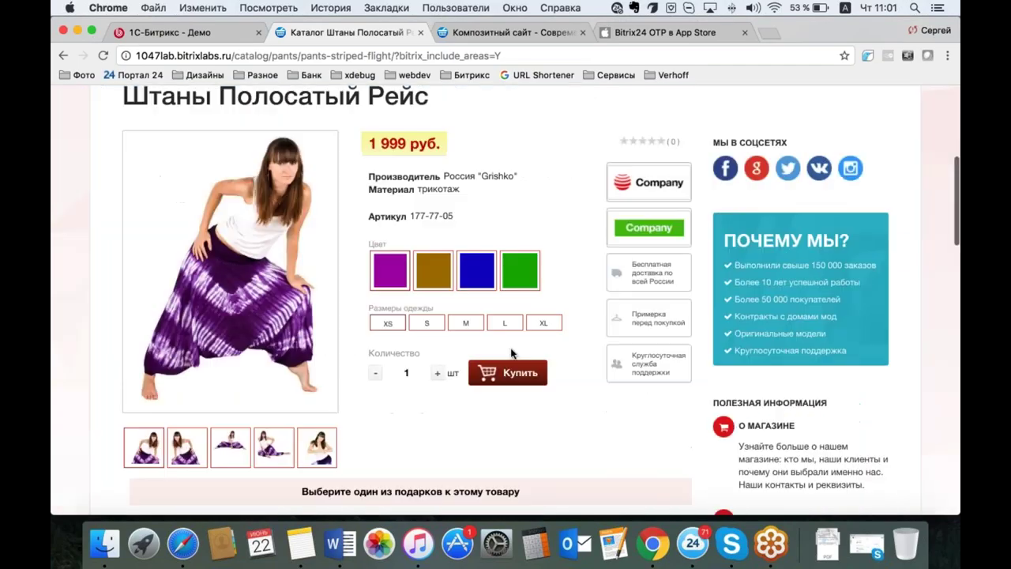
{"action": "scroll", "coordinate": [506, 300], "scroll_direction": "down", "scroll_amount": 12}
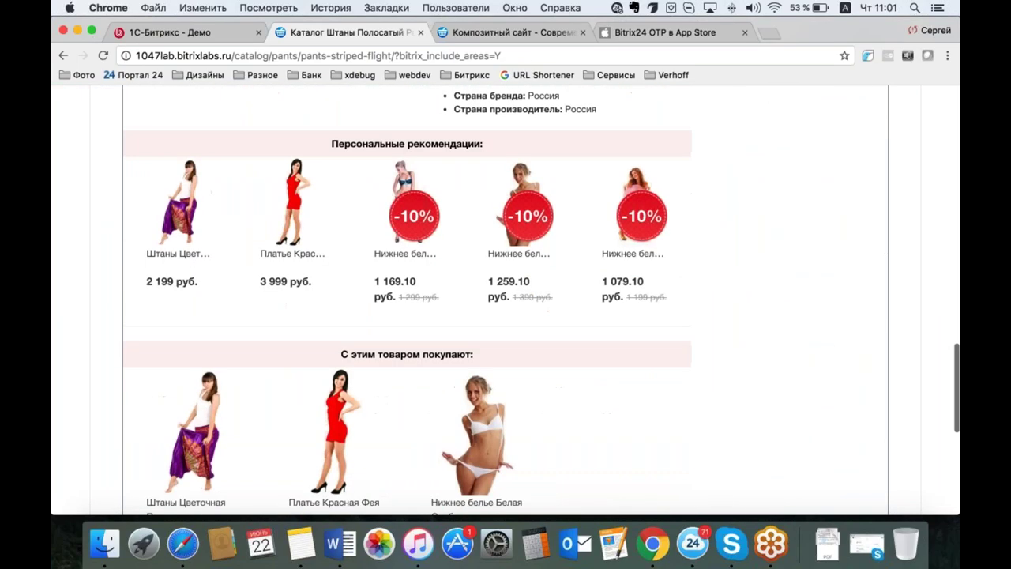
{"action": "scroll", "coordinate": [284, 302], "scroll_direction": "down", "scroll_amount": 3}
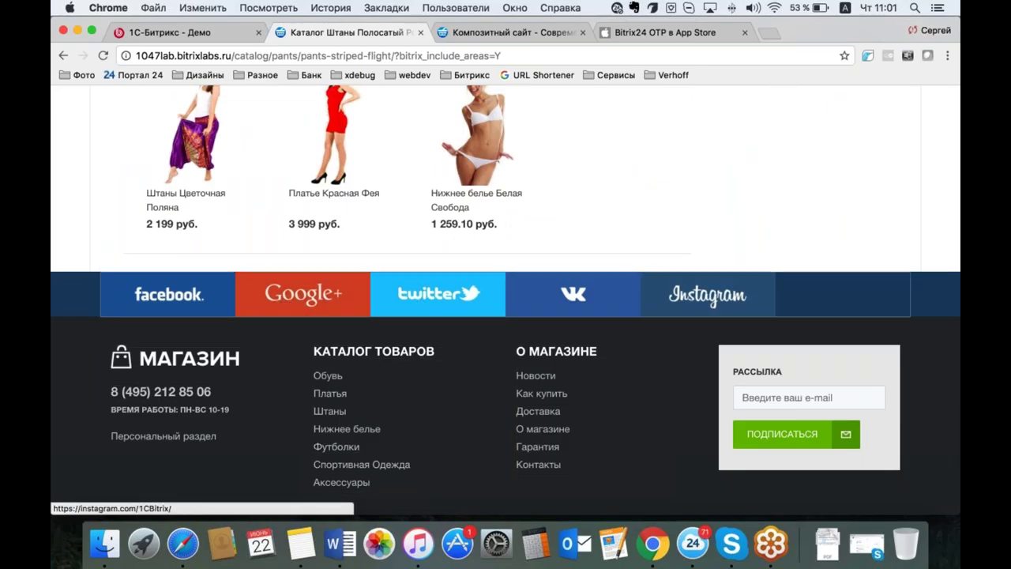
{"action": "scroll", "coordinate": [815, 248], "scroll_direction": "up", "scroll_amount": 15}
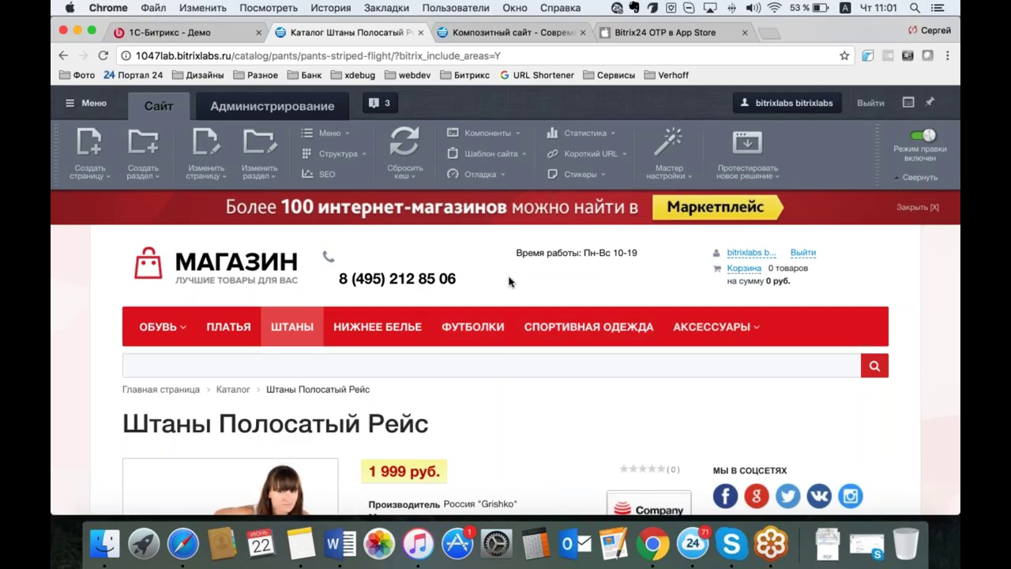
Turn Режим правки back off, browse the catalog, and return to the Композитный сайт admin page.
{"action": "left_click", "coordinate": [918, 136]}
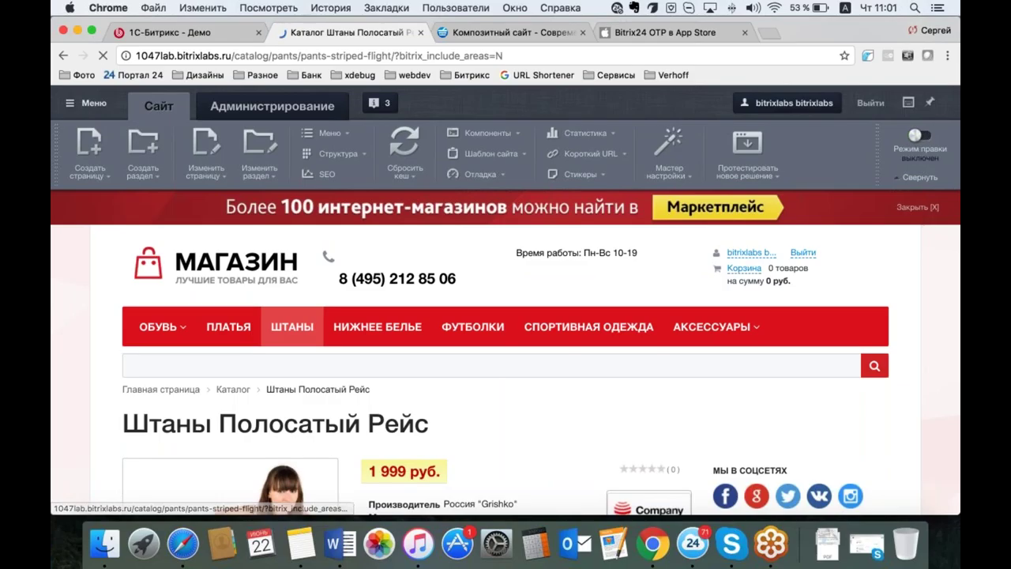
{"action": "scroll", "coordinate": [553, 237], "scroll_direction": "down", "scroll_amount": 3}
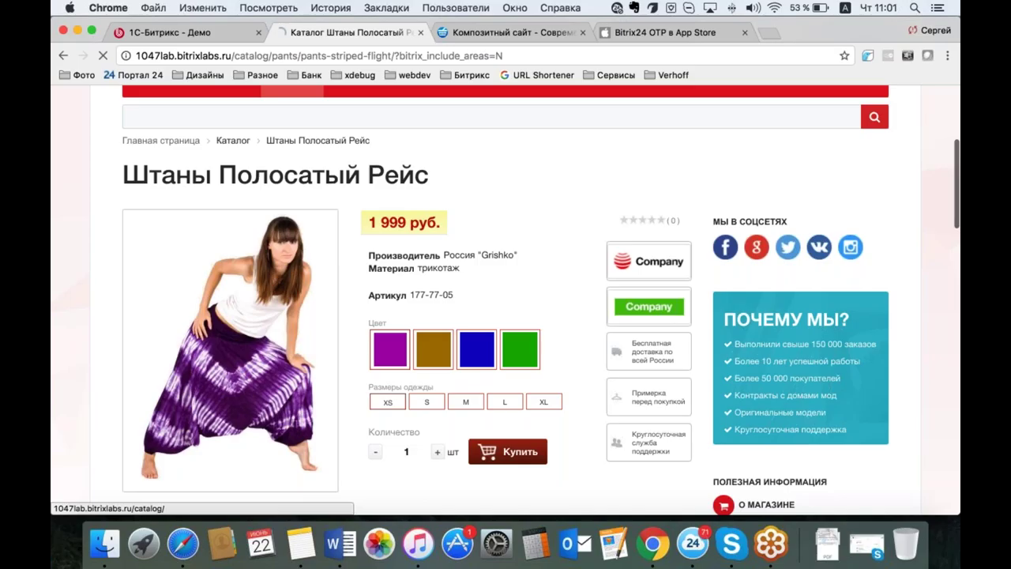
{"action": "scroll", "coordinate": [131, 335], "scroll_direction": "down", "scroll_amount": 1}
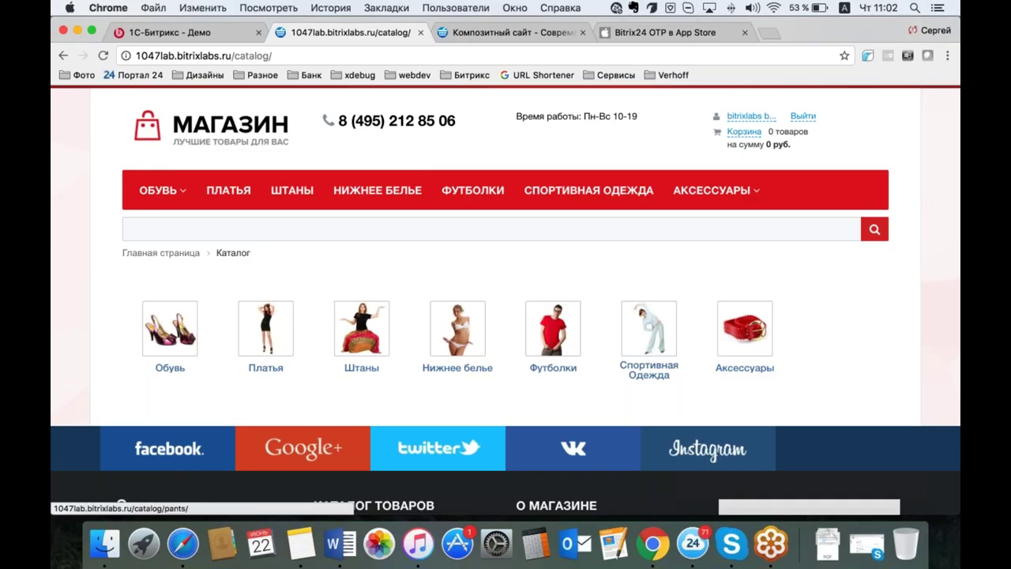
{"action": "left_click", "coordinate": [506, 33]}
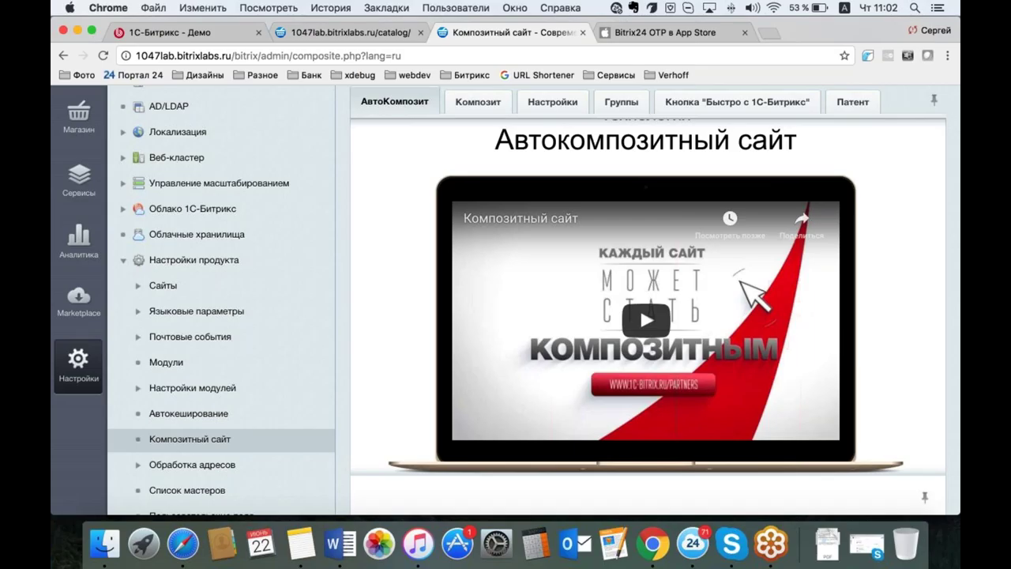
Open Автокеширование to confirm component autocaching is enabled, then return to the shop tab.
{"action": "left_click", "coordinate": [188, 413]}
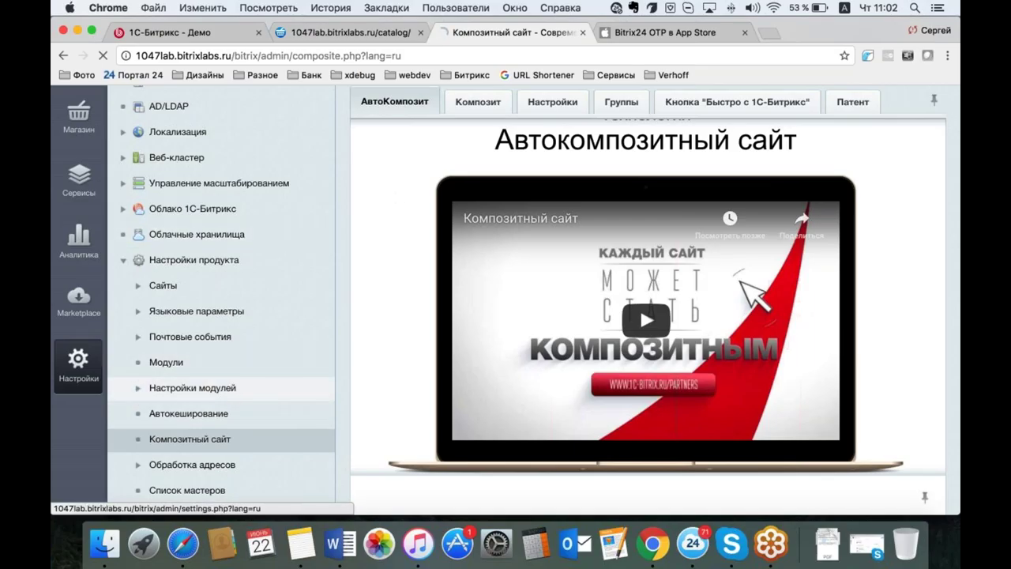
{"action": "scroll", "coordinate": [506, 300], "scroll_direction": "down", "scroll_amount": 5}
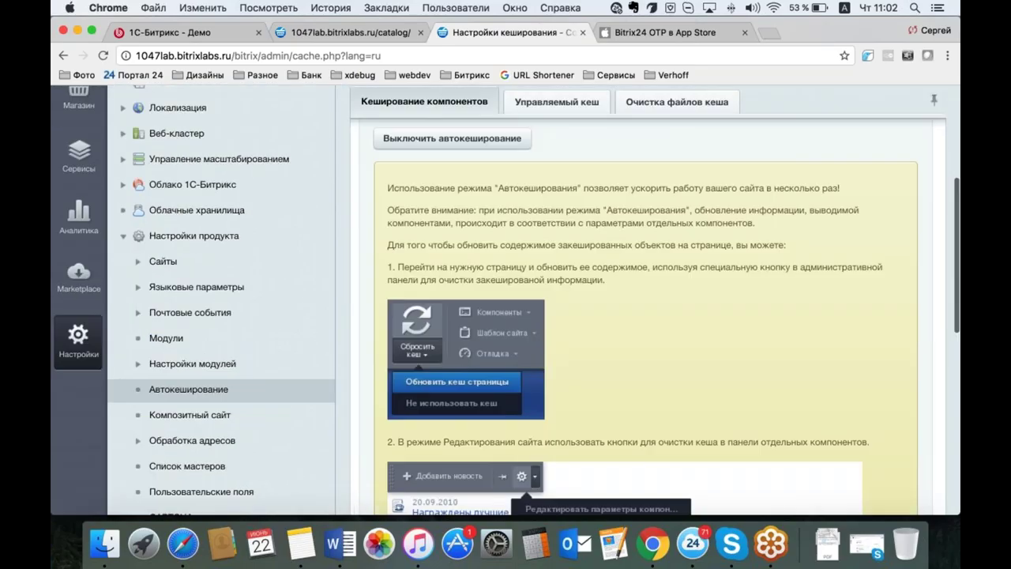
{"action": "scroll", "coordinate": [500, 342], "scroll_direction": "up", "scroll_amount": 5}
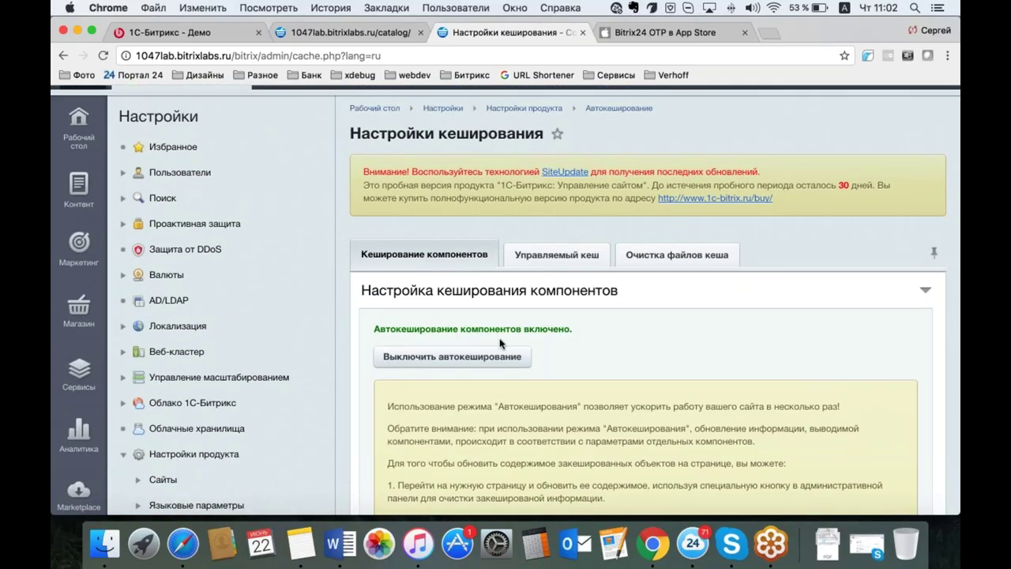
{"action": "scroll", "coordinate": [500, 342], "scroll_direction": "down", "scroll_amount": 3}
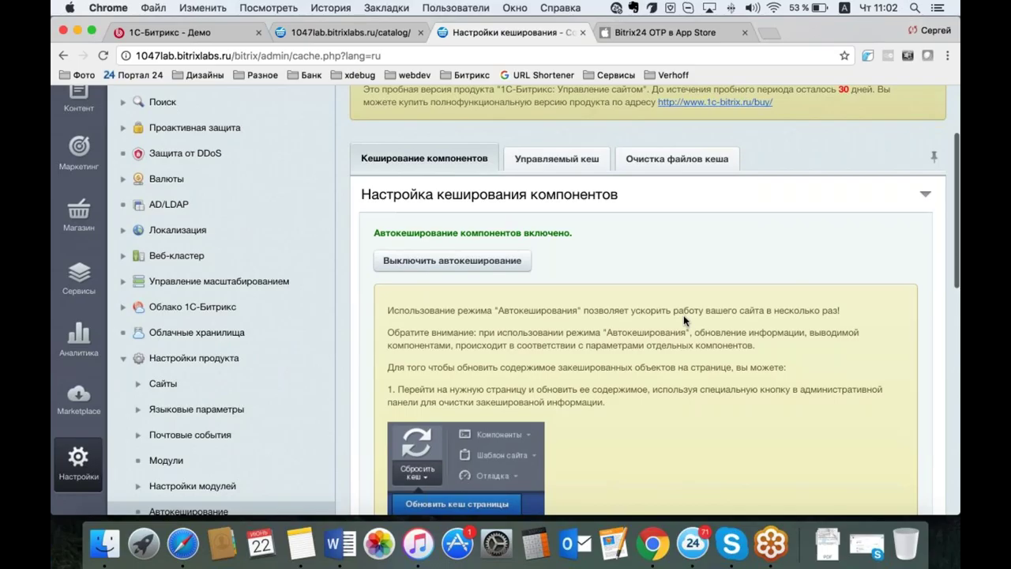
{"action": "scroll", "coordinate": [685, 320], "scroll_direction": "down", "scroll_amount": 1}
{"action": "scroll", "coordinate": [685, 319], "scroll_direction": "up", "scroll_amount": 2}
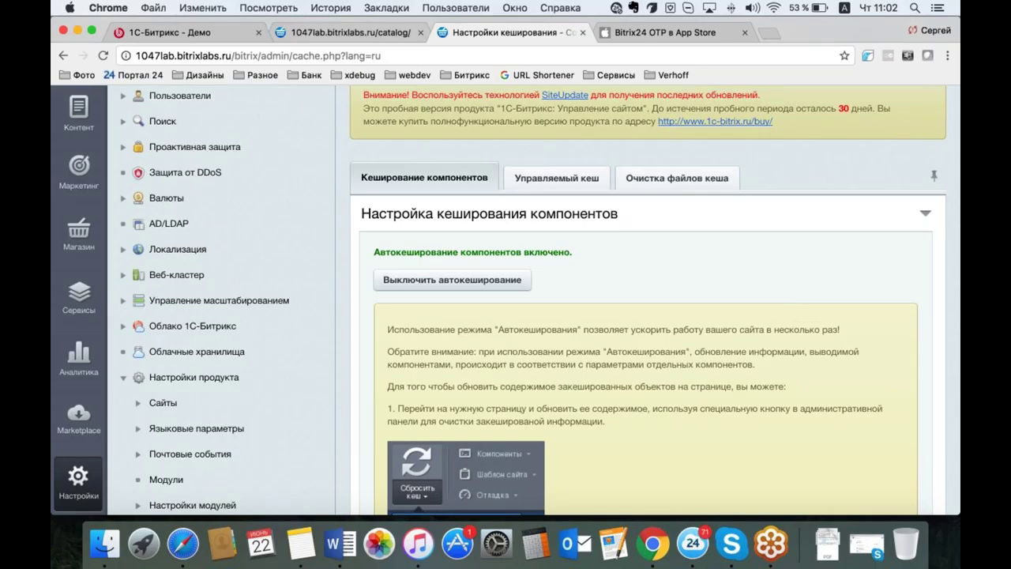
{"action": "left_click", "coordinate": [348, 33]}
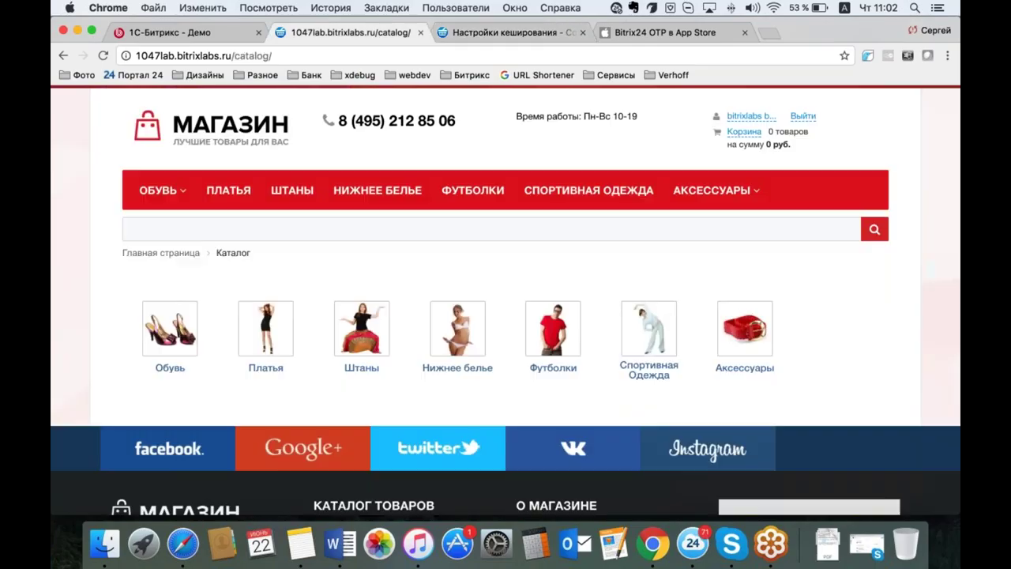
Browse the shop home page's Тренды сезона grid, then go back to the cache settings.
{"action": "left_click", "coordinate": [163, 252]}
{"action": "scroll", "coordinate": [260, 333], "scroll_direction": "down", "scroll_amount": 10}
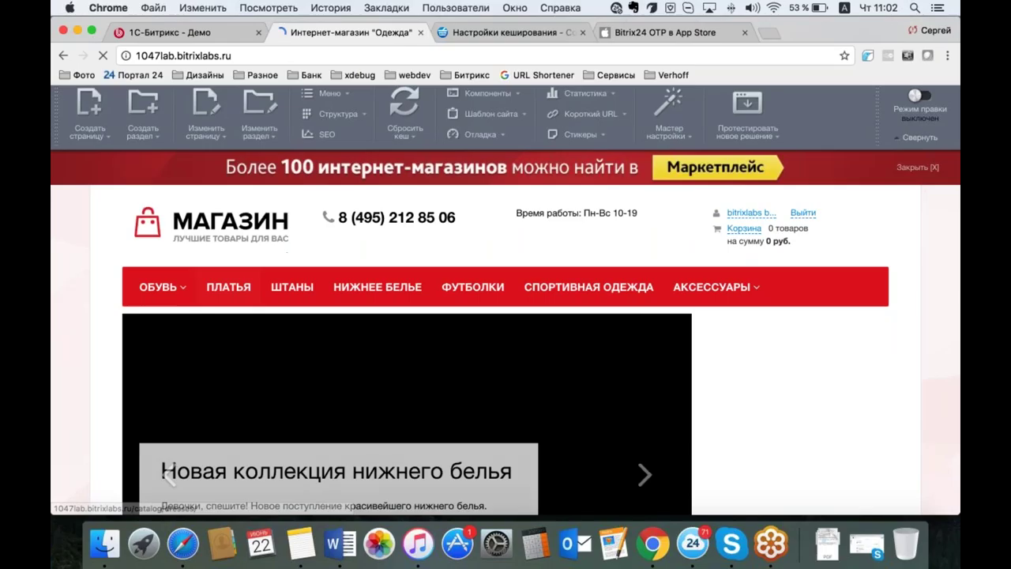
{"action": "scroll", "coordinate": [259, 333], "scroll_direction": "down", "scroll_amount": 1}
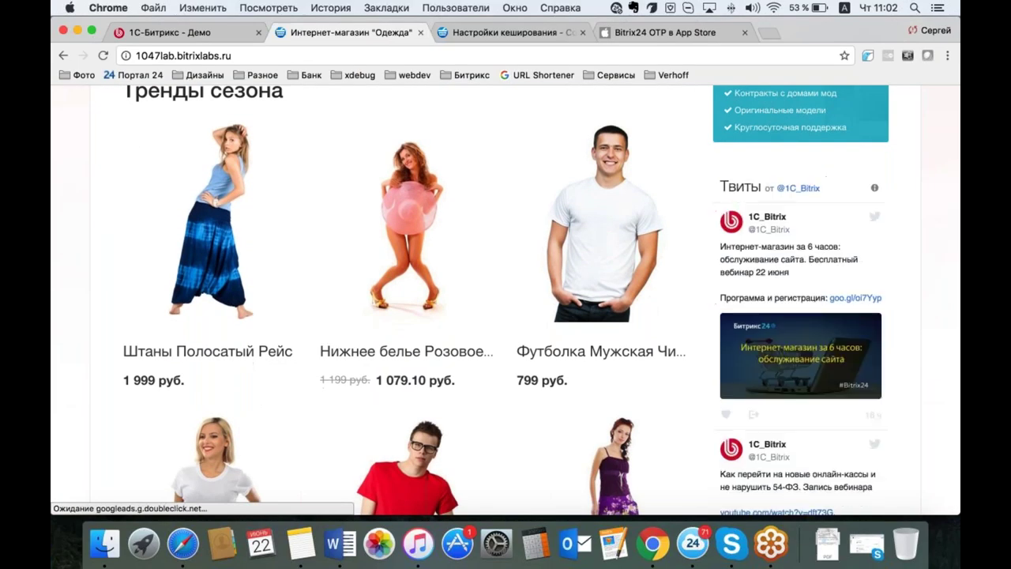
{"action": "scroll", "coordinate": [87, 286], "scroll_direction": "down", "scroll_amount": 5}
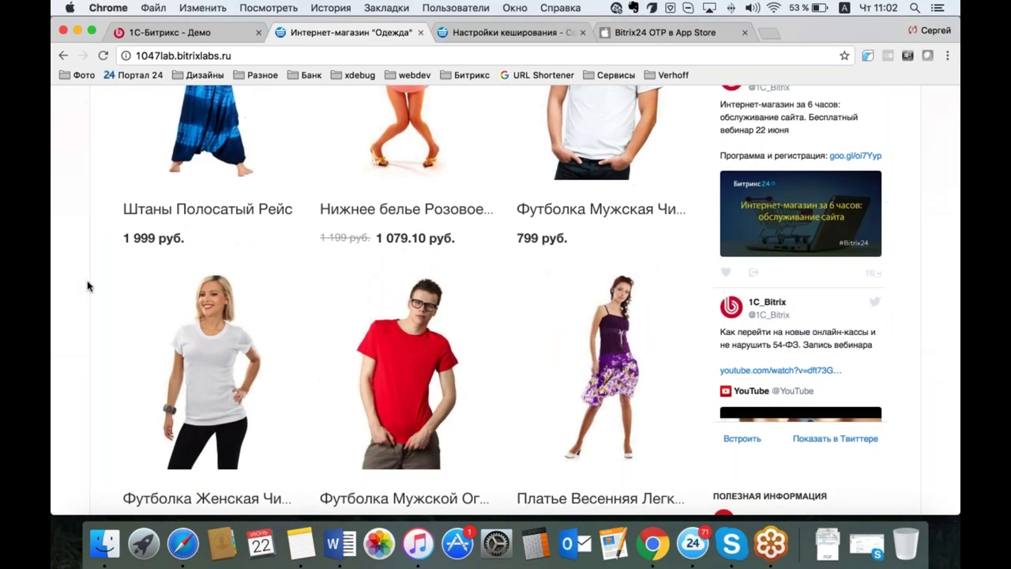
{"action": "scroll", "coordinate": [87, 286], "scroll_direction": "down", "scroll_amount": 3}
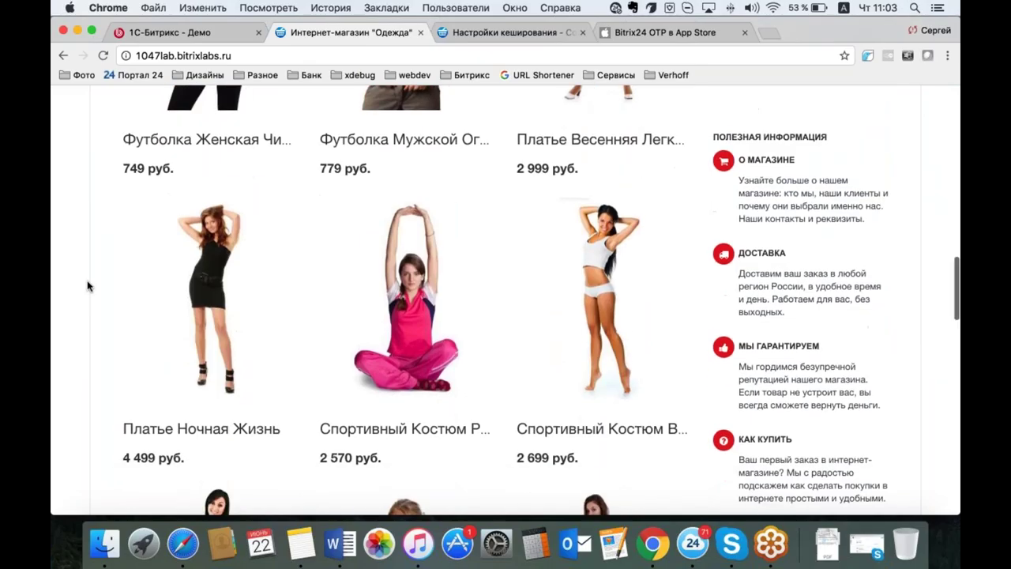
{"action": "scroll", "coordinate": [87, 286], "scroll_direction": "down", "scroll_amount": 3}
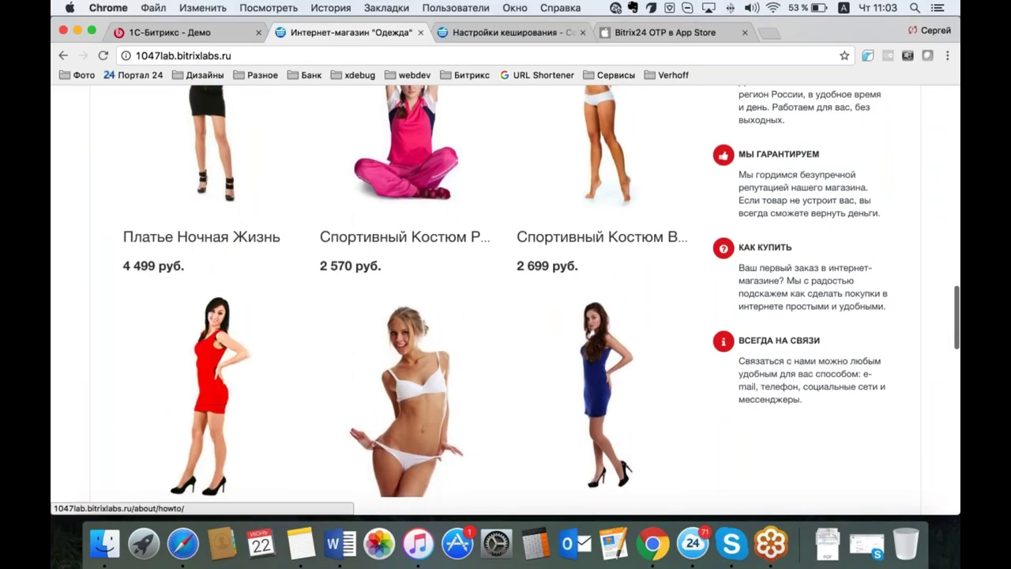
{"action": "scroll", "coordinate": [407, 300], "scroll_direction": "up", "scroll_amount": 8}
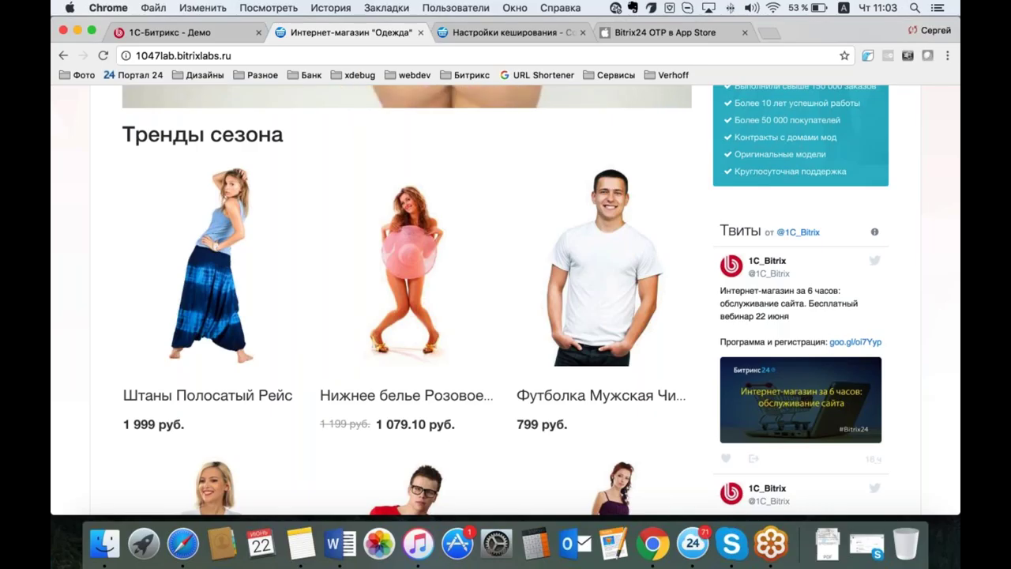
{"action": "left_click", "coordinate": [505, 32]}
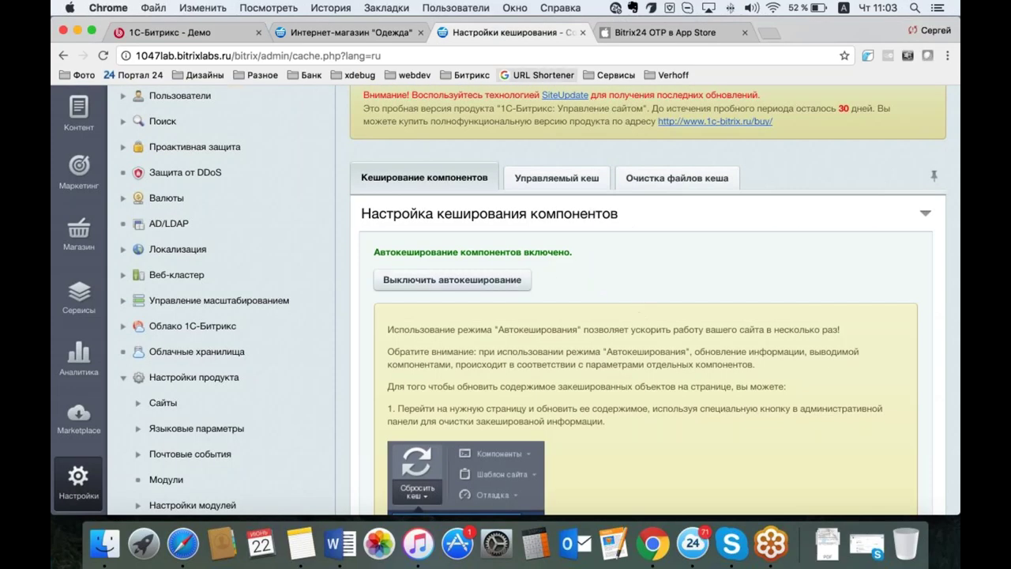
Switch back to the Одежда storefront home page with its Тренды сезона grid.
{"action": "left_click", "coordinate": [361, 34]}
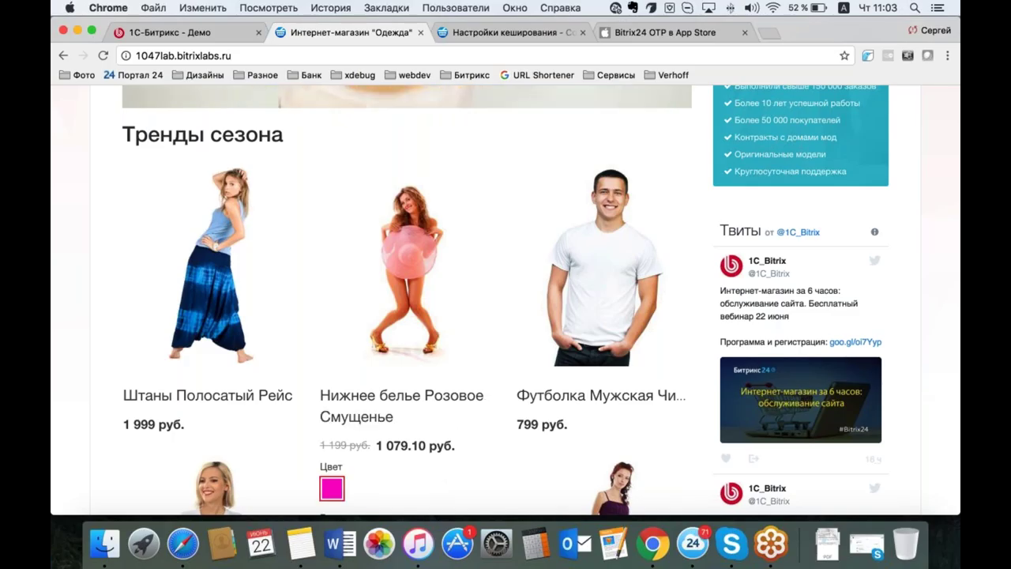
Look over the store page, then switch to cache settings and view the Управляемый кеш tab.
{"action": "scroll", "coordinate": [389, 318], "scroll_direction": "up", "scroll_amount": 3}
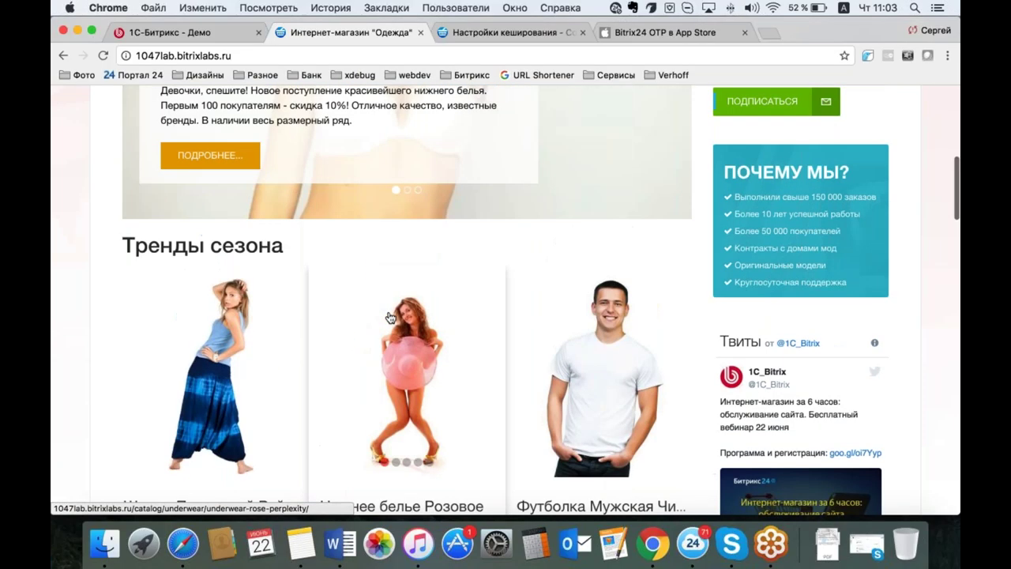
{"action": "scroll", "coordinate": [388, 318], "scroll_direction": "up", "scroll_amount": 10}
{"action": "mouse_move", "coordinate": [135, 324]}
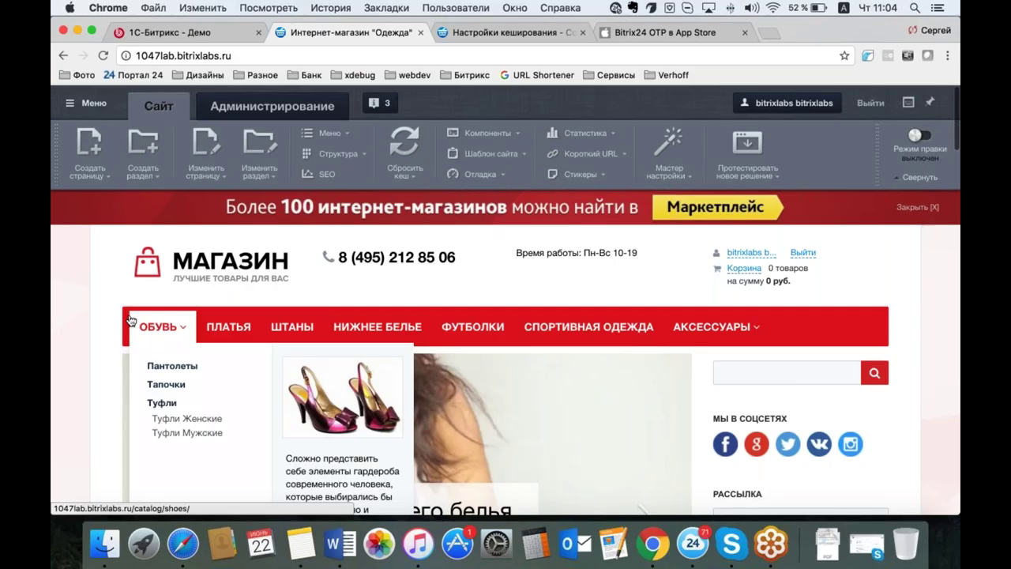
{"action": "mouse_move", "coordinate": [692, 324]}
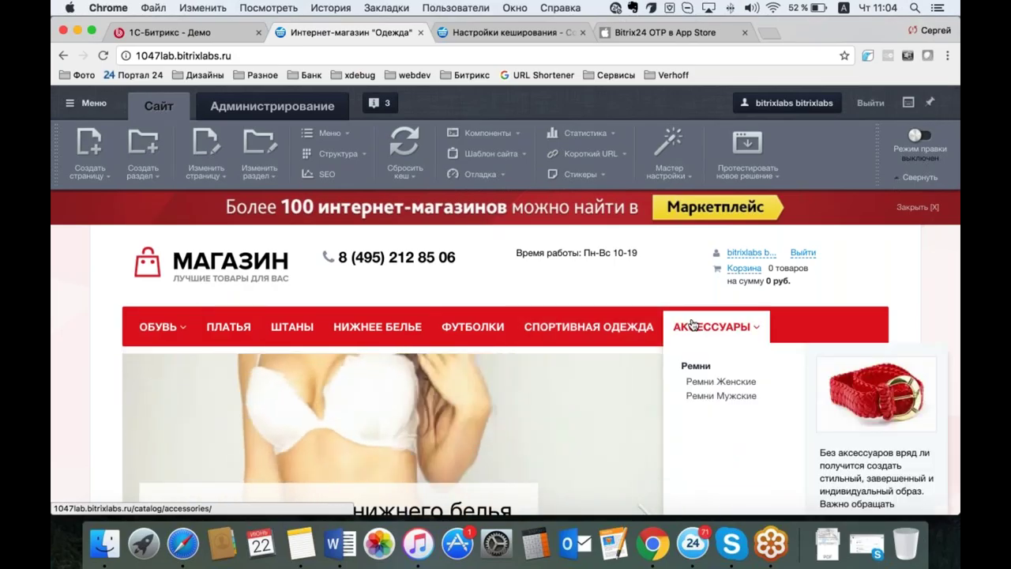
{"action": "scroll", "coordinate": [81, 311], "scroll_direction": "down", "scroll_amount": 2}
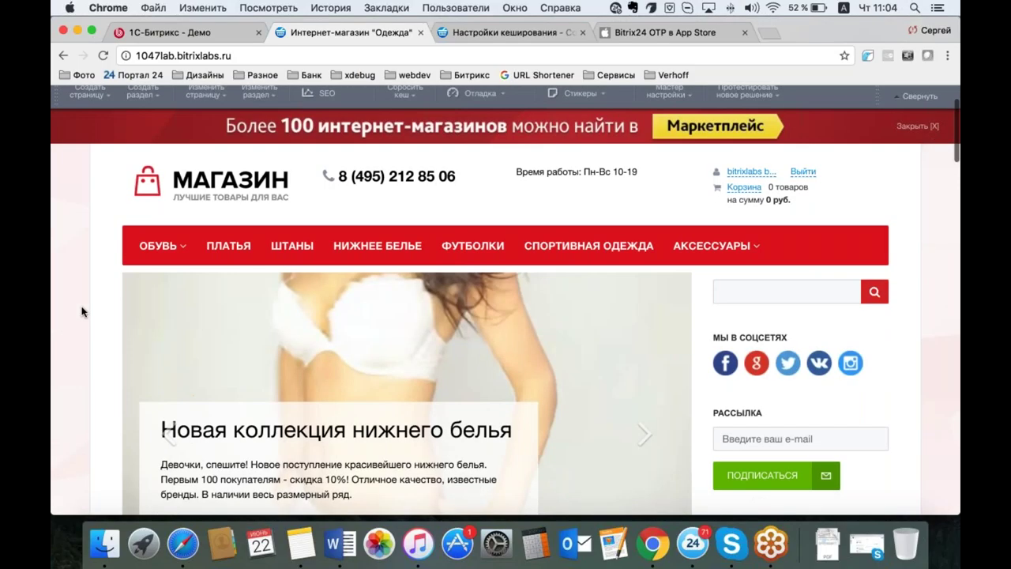
{"action": "scroll", "coordinate": [82, 311], "scroll_direction": "down", "scroll_amount": 1}
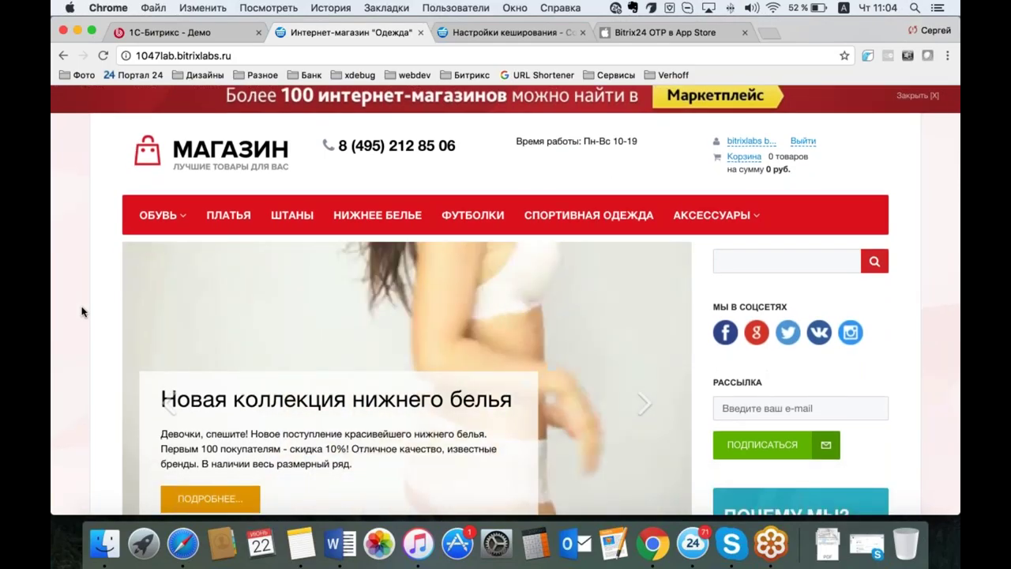
{"action": "scroll", "coordinate": [81, 311], "scroll_direction": "down", "scroll_amount": 2}
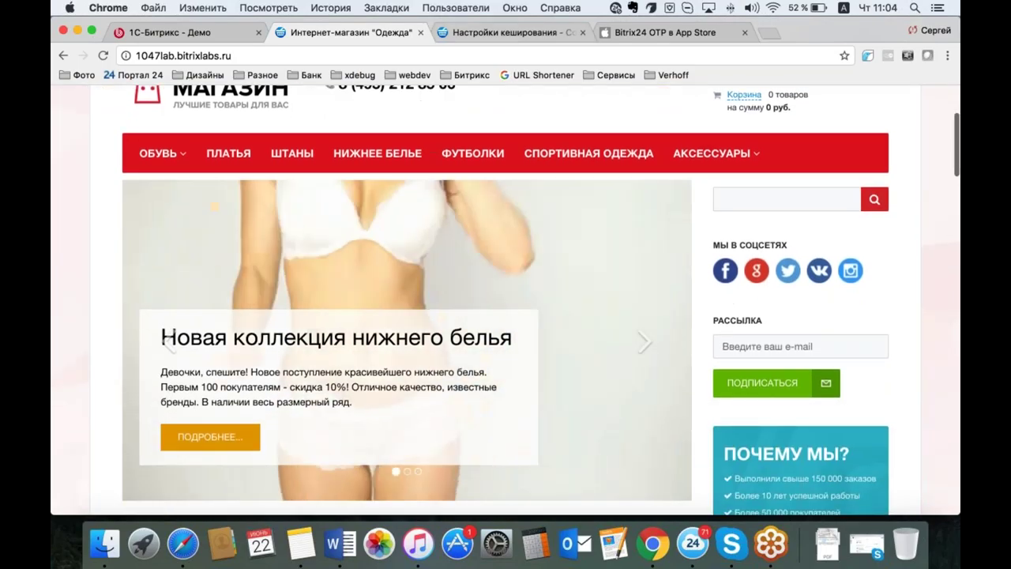
{"action": "key", "text": "ctrl+Tab"}
{"action": "left_click", "coordinate": [540, 186]}
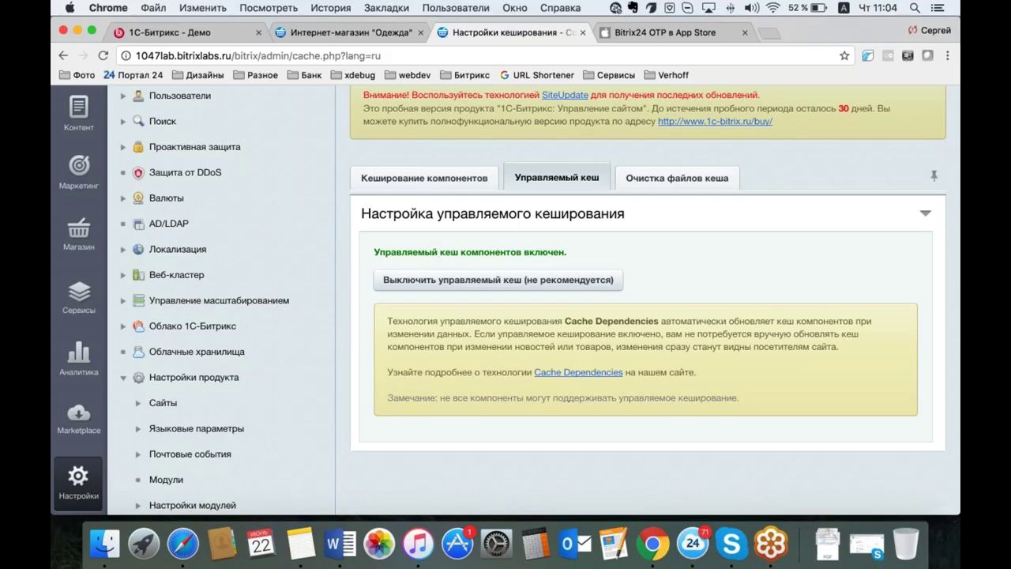
Glance at the shop home page, then open Настройки продукта > Композитный сайт in the admin.
{"action": "left_click", "coordinate": [355, 31]}
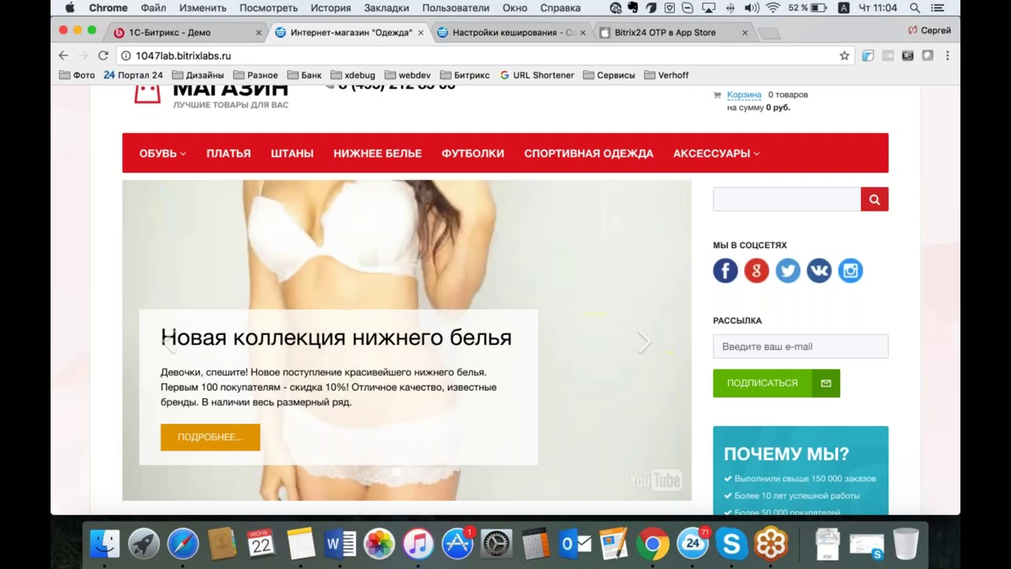
{"action": "scroll", "coordinate": [395, 300], "scroll_direction": "down", "scroll_amount": 10}
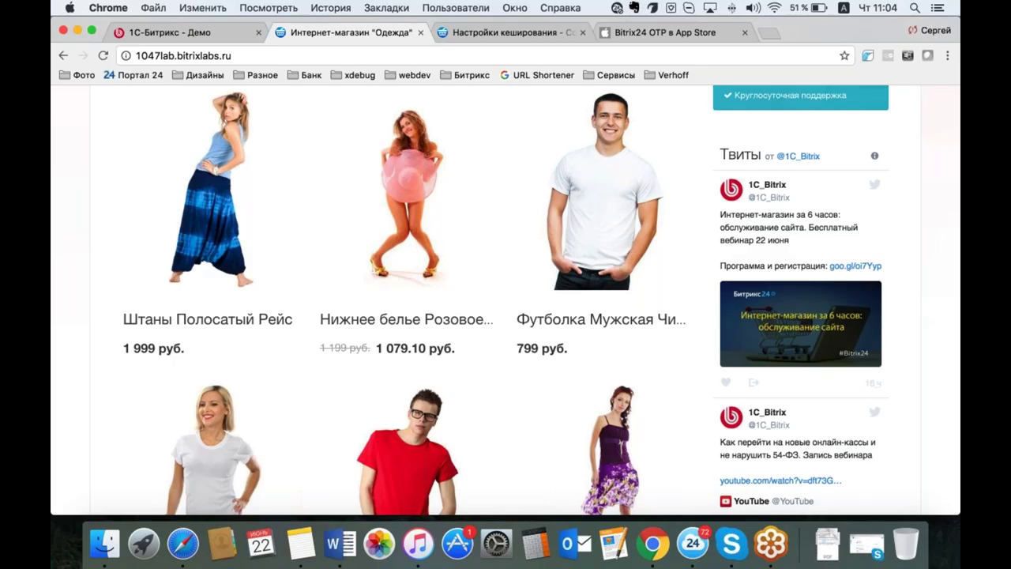
{"action": "left_click", "coordinate": [506, 32]}
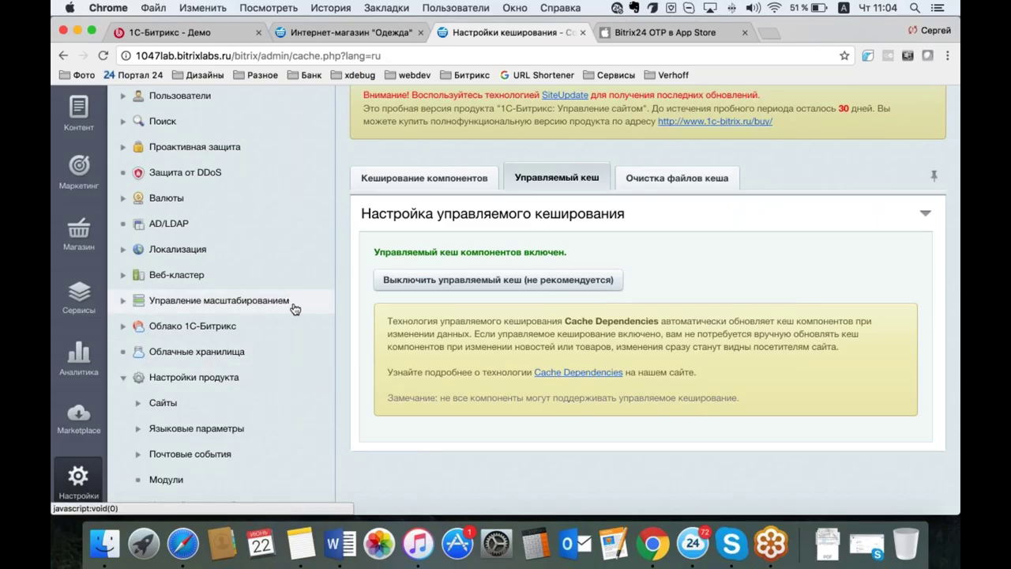
{"action": "scroll", "coordinate": [295, 309], "scroll_direction": "down", "scroll_amount": 2}
{"action": "scroll", "coordinate": [295, 309], "scroll_direction": "down", "scroll_amount": 6}
{"action": "left_click", "coordinate": [198, 261]}
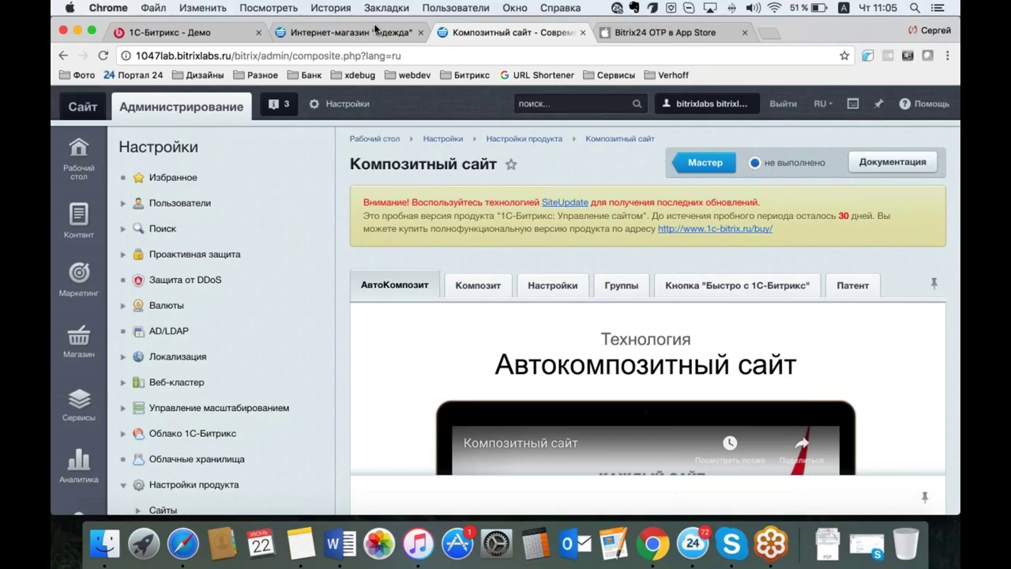
{"action": "left_click", "coordinate": [374, 32]}
{"action": "scroll", "coordinate": [490, 462], "scroll_direction": "up", "scroll_amount": 15}
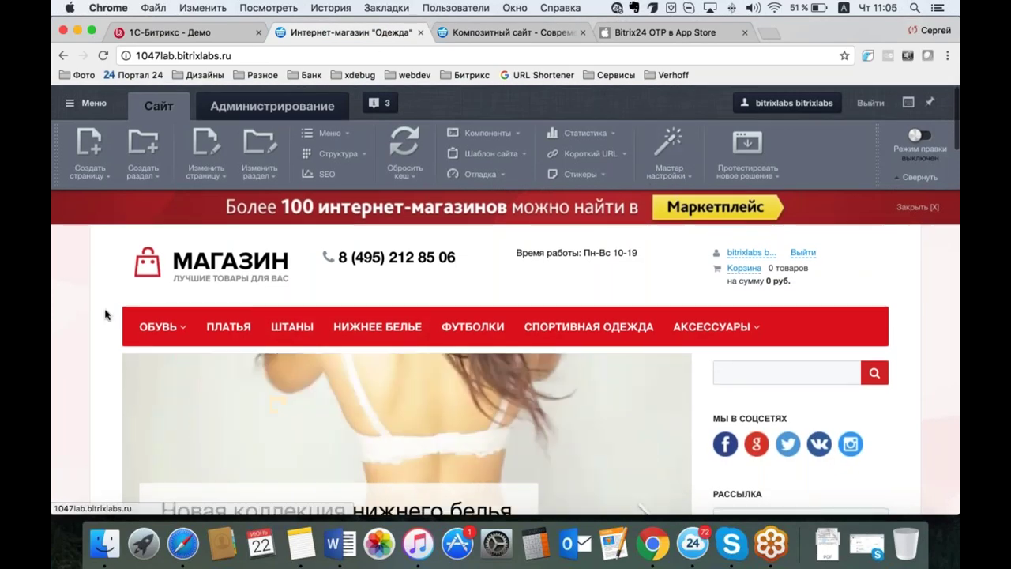
{"action": "key", "text": "ctrl+Tab"}
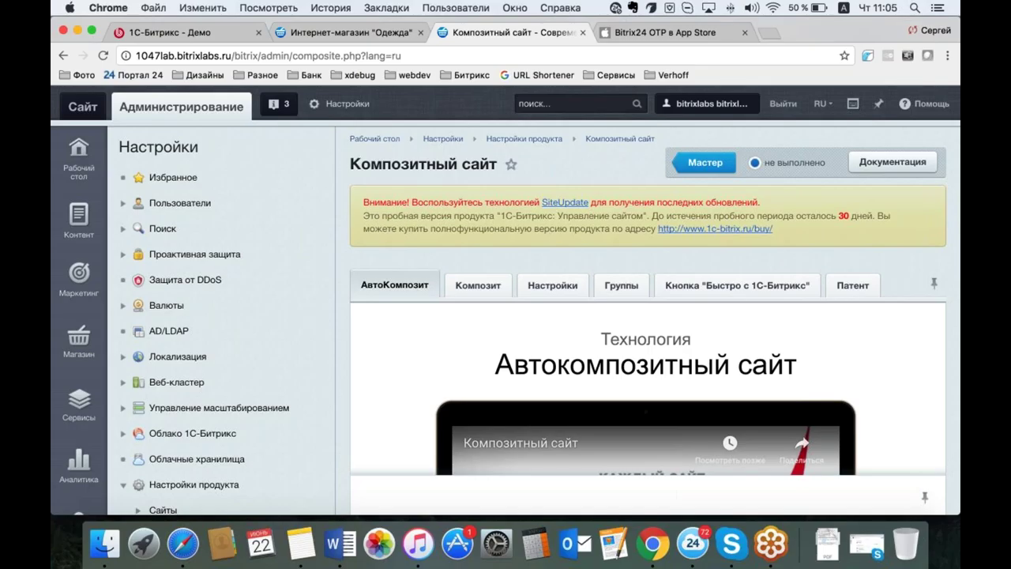
{"action": "left_click", "coordinate": [348, 32]}
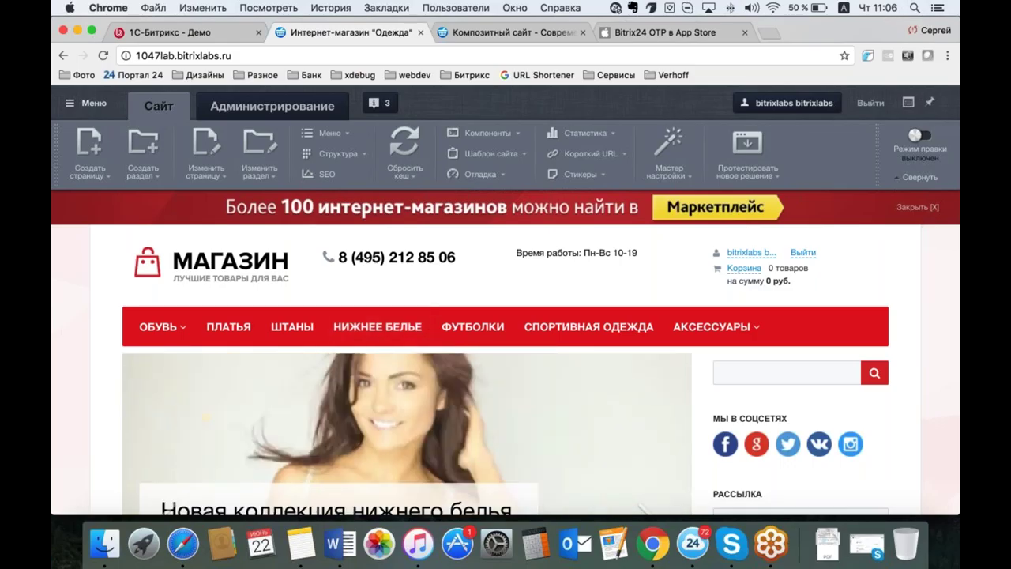
{"action": "mouse_move", "coordinate": [760, 320]}
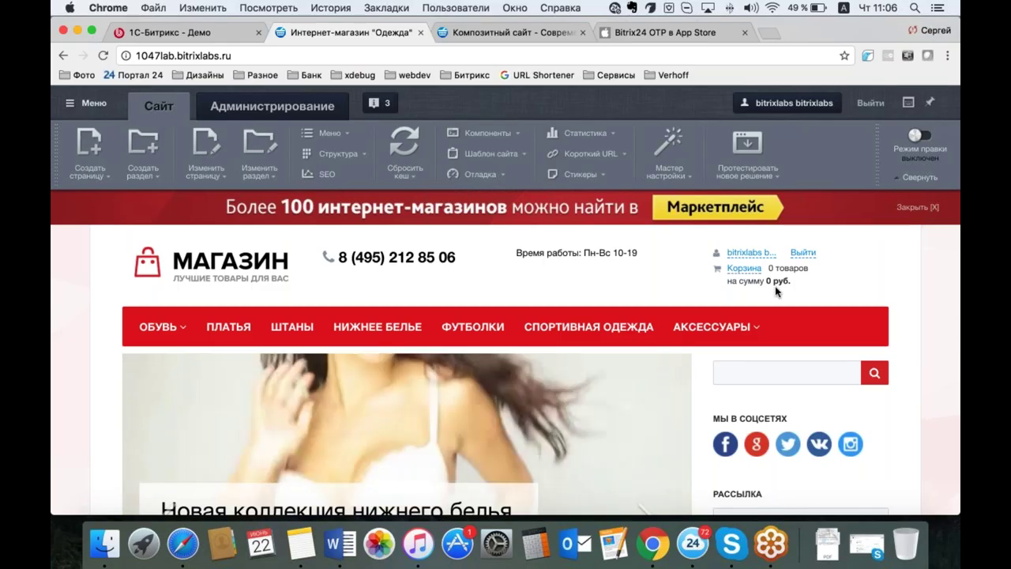
{"action": "key", "text": "ctrl+Tab"}
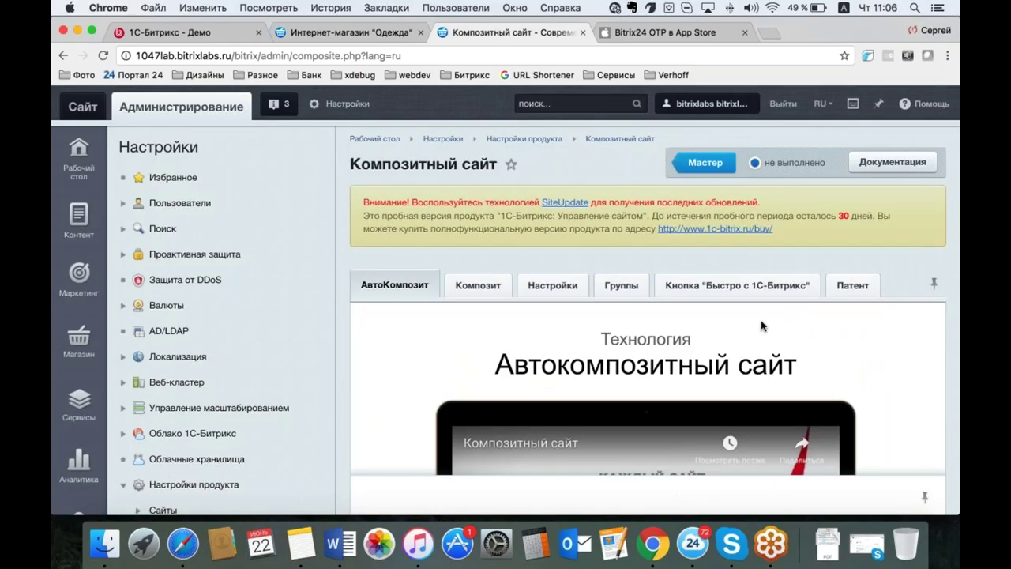
{"action": "scroll", "coordinate": [648, 316], "scroll_direction": "down", "scroll_amount": 10}
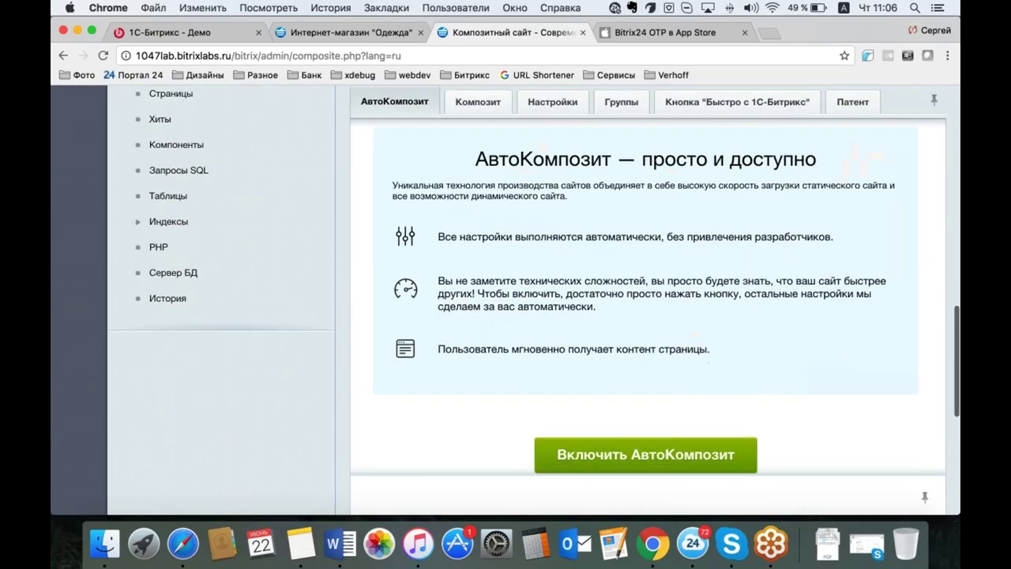
Switch on AutoComposite and check the 'Автокомпозитный режим включен' confirmation on the page.
{"action": "left_click", "coordinate": [700, 466]}
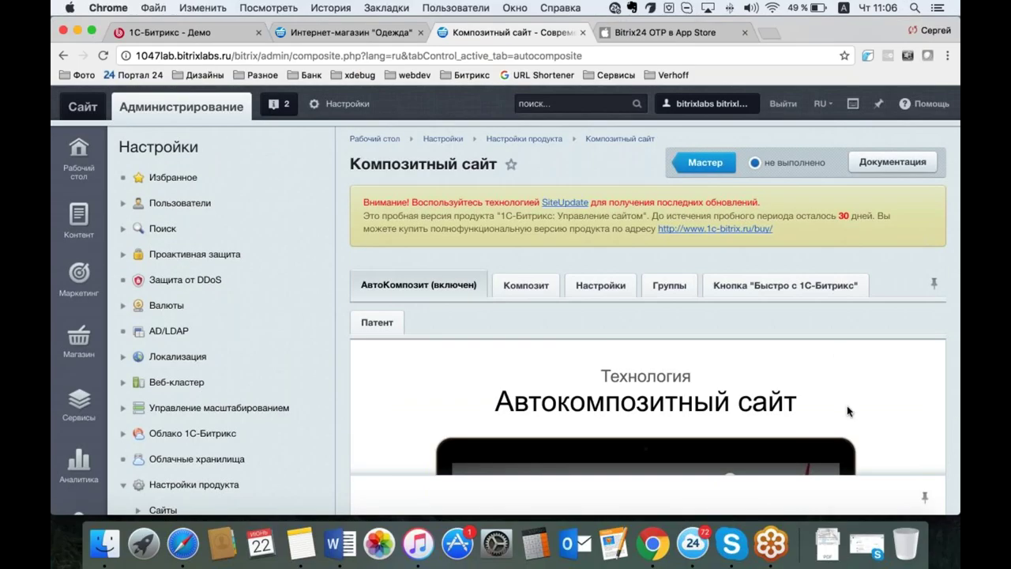
{"action": "scroll", "coordinate": [853, 371], "scroll_direction": "down", "scroll_amount": 10}
{"action": "scroll", "coordinate": [858, 388], "scroll_direction": "down", "scroll_amount": 6}
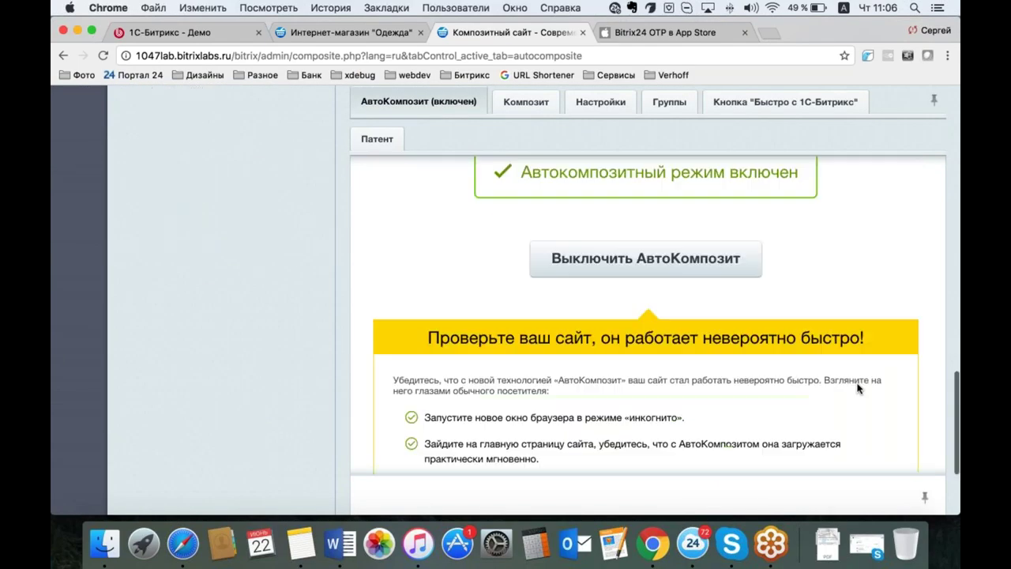
{"action": "scroll", "coordinate": [859, 389], "scroll_direction": "up", "scroll_amount": 2}
{"action": "scroll", "coordinate": [829, 299], "scroll_direction": "up", "scroll_amount": 3}
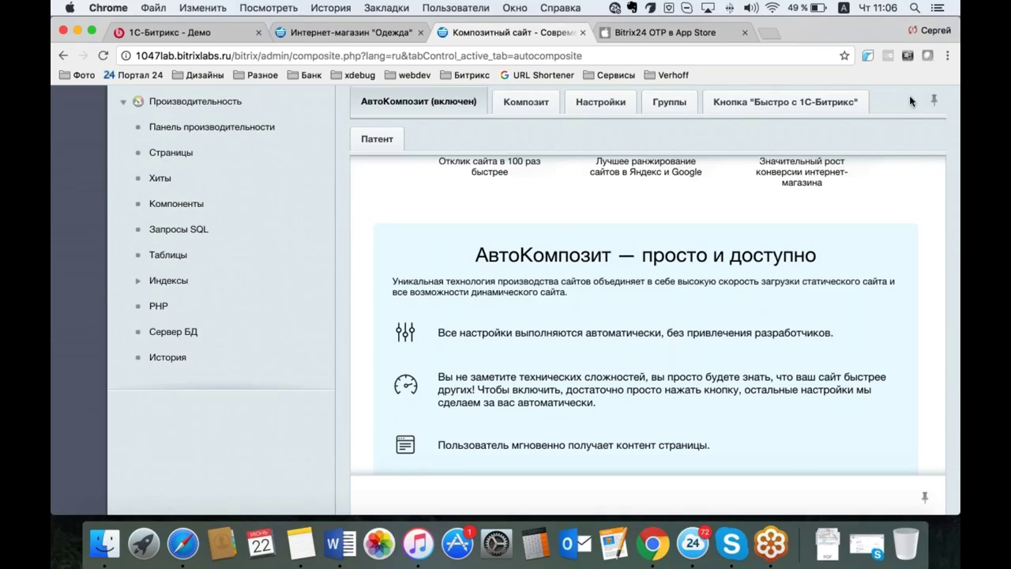
{"action": "left_click", "coordinate": [948, 56]}
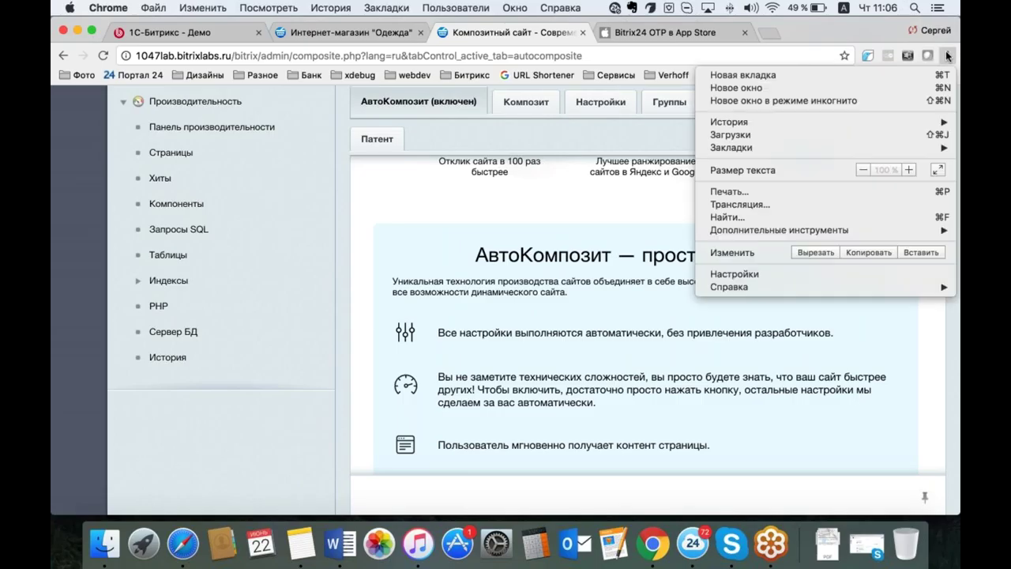
Open a new incognito window, then return to the Композитный сайт admin window.
{"action": "left_click", "coordinate": [839, 102]}
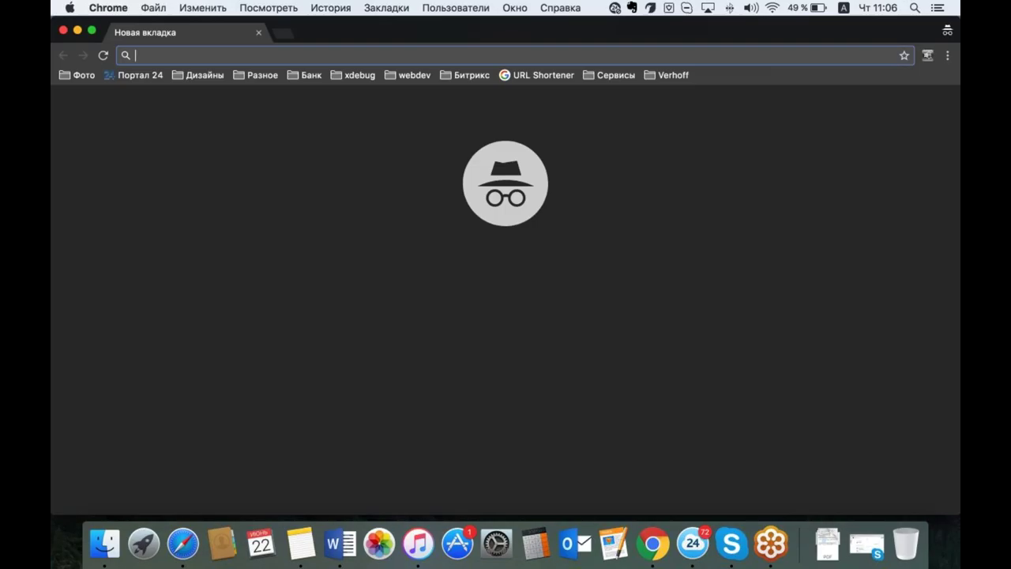
{"action": "right_click", "coordinate": [656, 551]}
{"action": "left_click", "coordinate": [656, 373]}
Copy the site's domain from the admin address bar and bring the incognito window forward.
{"action": "left_click", "coordinate": [263, 56]}
{"action": "left_click_drag", "start_coordinate": [232, 57], "coordinate": [102, 56]}
{"action": "key", "text": "super+c"}
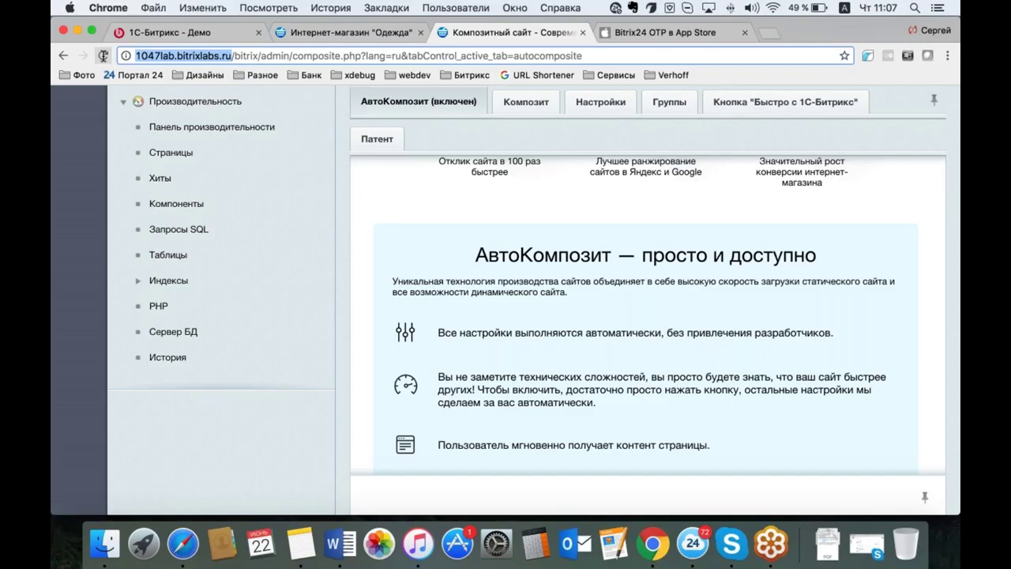
{"action": "right_click", "coordinate": [656, 543]}
{"action": "left_click", "coordinate": [679, 389]}
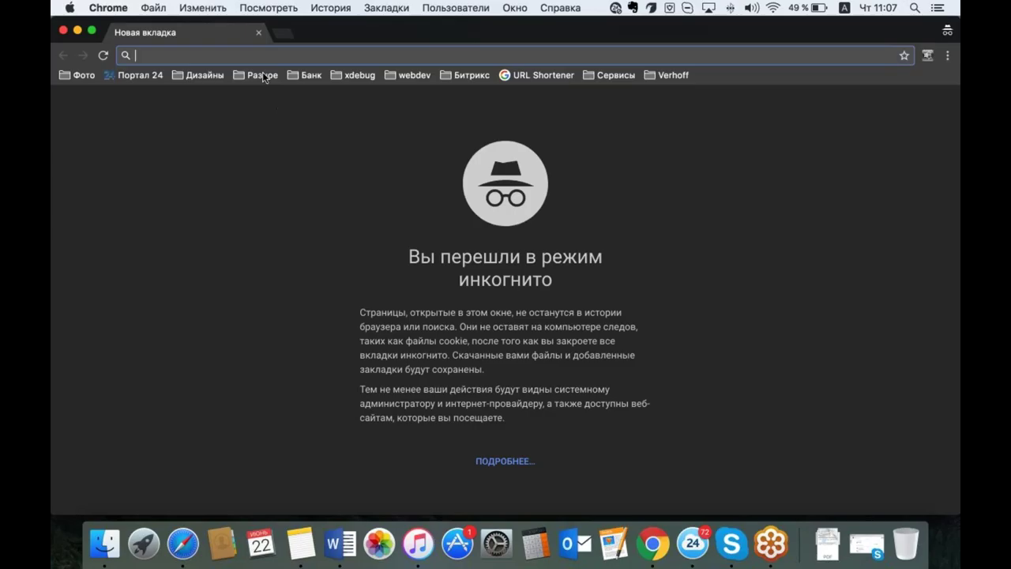
Load the store's home page from the pasted domain in incognito and reload it twice.
{"action": "key", "text": "super+v"}
{"action": "key", "text": "Return"}
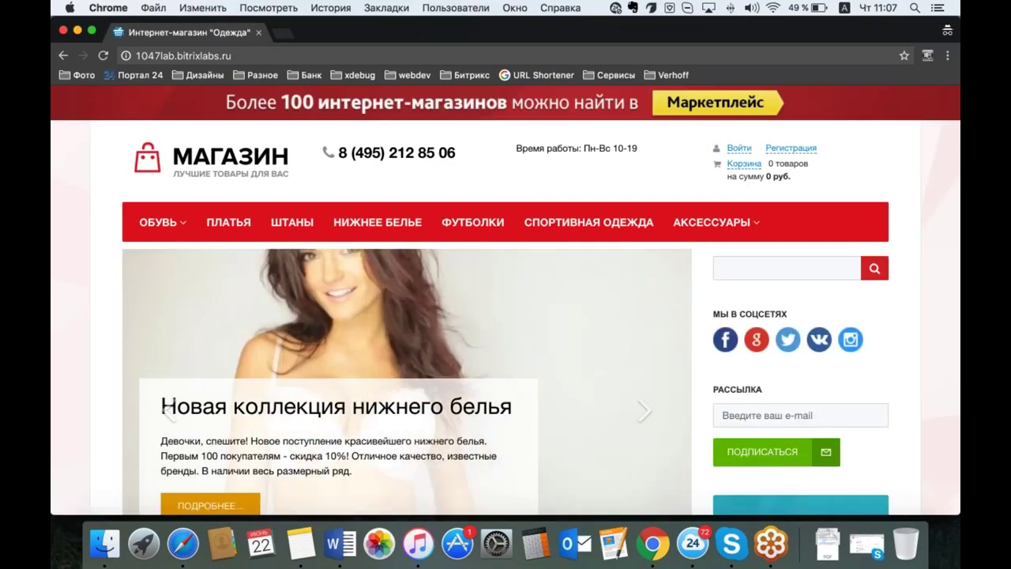
{"action": "scroll", "coordinate": [93, 208], "scroll_direction": "down", "scroll_amount": 5}
{"action": "key", "text": "super+r"}
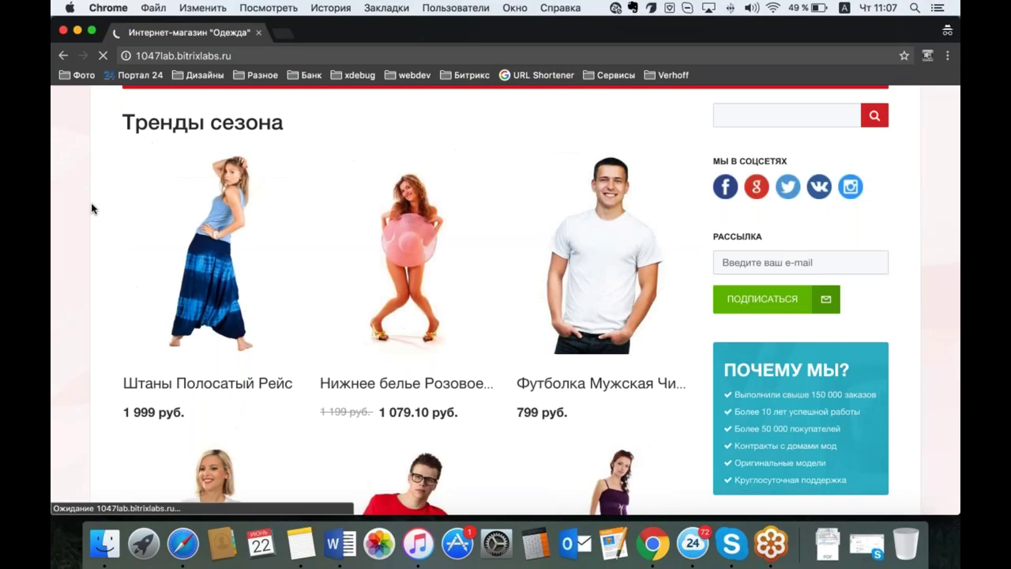
{"action": "scroll", "coordinate": [91, 212], "scroll_direction": "down", "scroll_amount": 20}
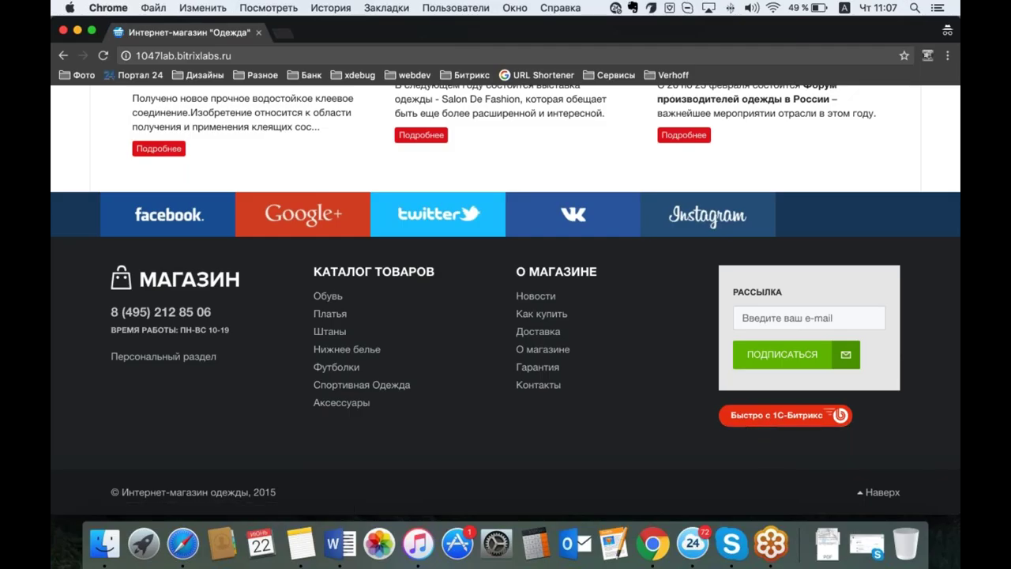
{"action": "key", "text": "super+r"}
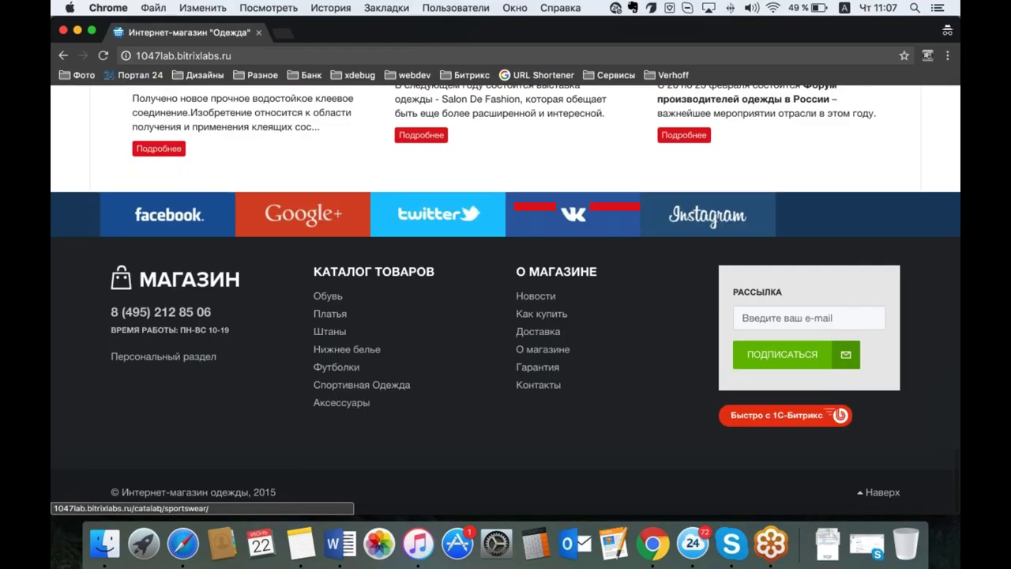
Scroll through the storefront to the footer and back, then close the incognito window.
{"action": "scroll", "coordinate": [76, 362], "scroll_direction": "up", "scroll_amount": 20}
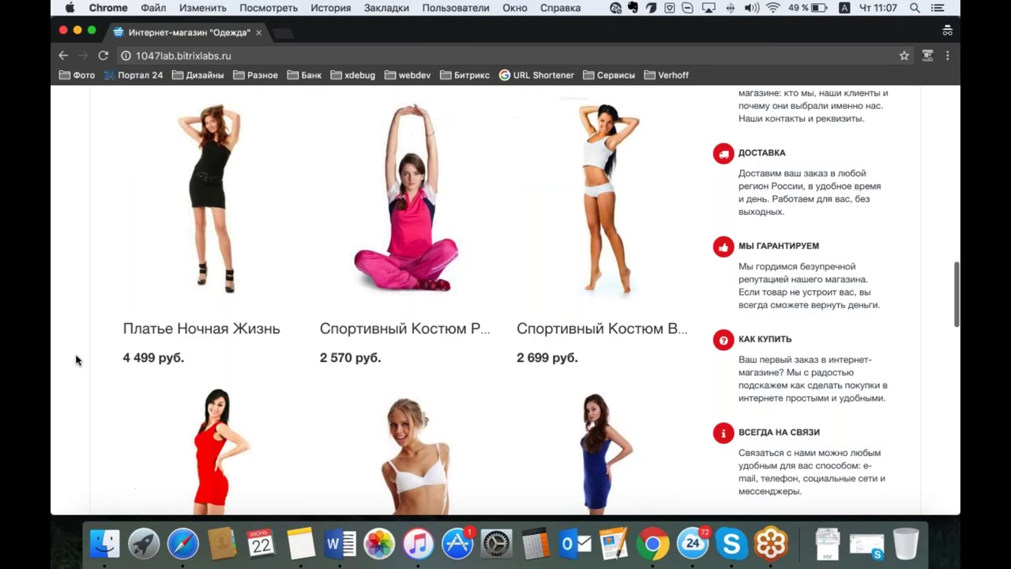
{"action": "scroll", "coordinate": [77, 360], "scroll_direction": "up", "scroll_amount": 15}
{"action": "scroll", "coordinate": [77, 360], "scroll_direction": "down", "scroll_amount": 3}
{"action": "scroll", "coordinate": [76, 360], "scroll_direction": "down", "scroll_amount": 10}
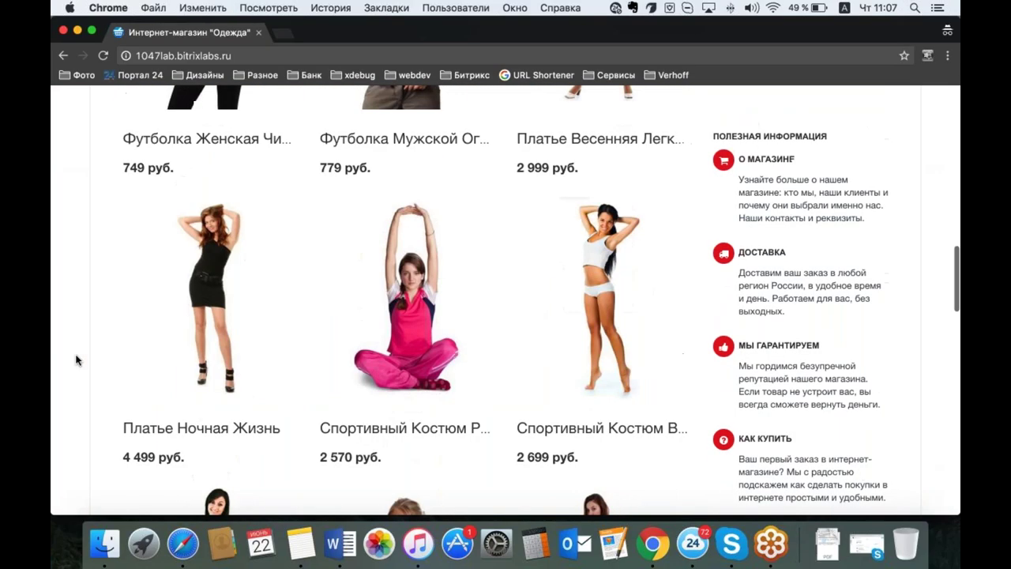
{"action": "scroll", "coordinate": [76, 360], "scroll_direction": "down", "scroll_amount": 10}
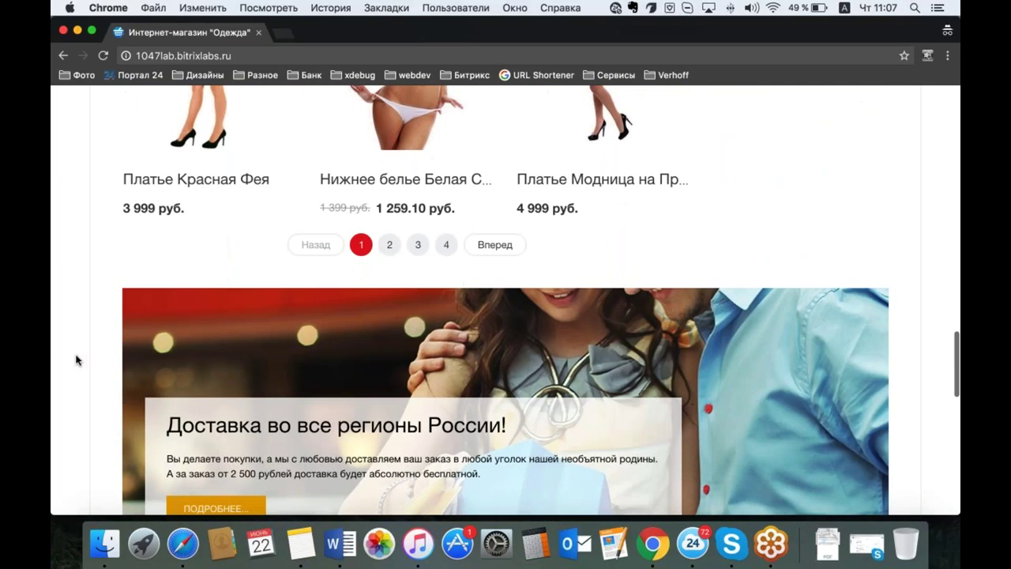
{"action": "scroll", "coordinate": [76, 360], "scroll_direction": "down", "scroll_amount": 8}
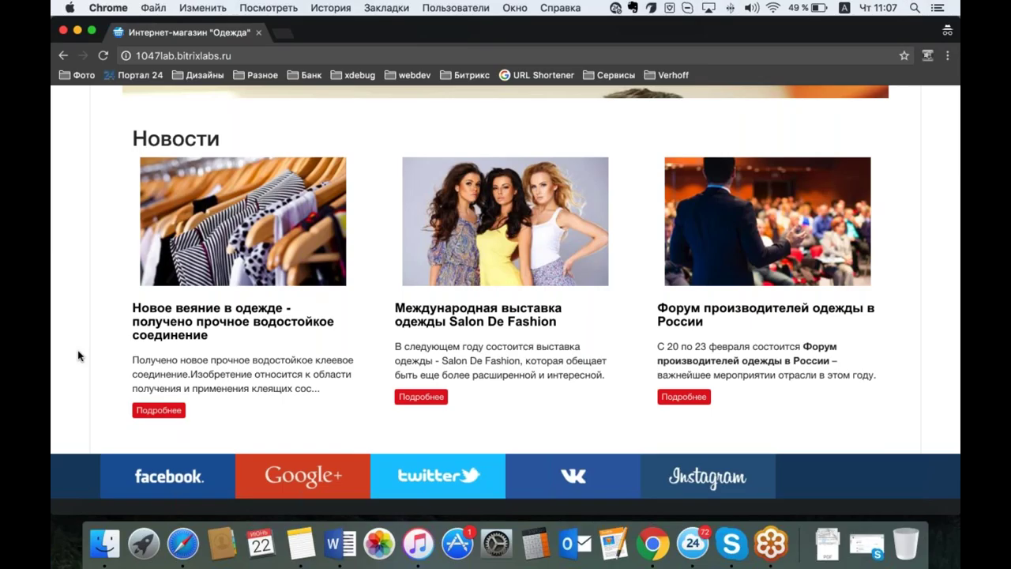
{"action": "scroll", "coordinate": [78, 357], "scroll_direction": "up", "scroll_amount": 15}
{"action": "scroll", "coordinate": [77, 356], "scroll_direction": "up", "scroll_amount": 10}
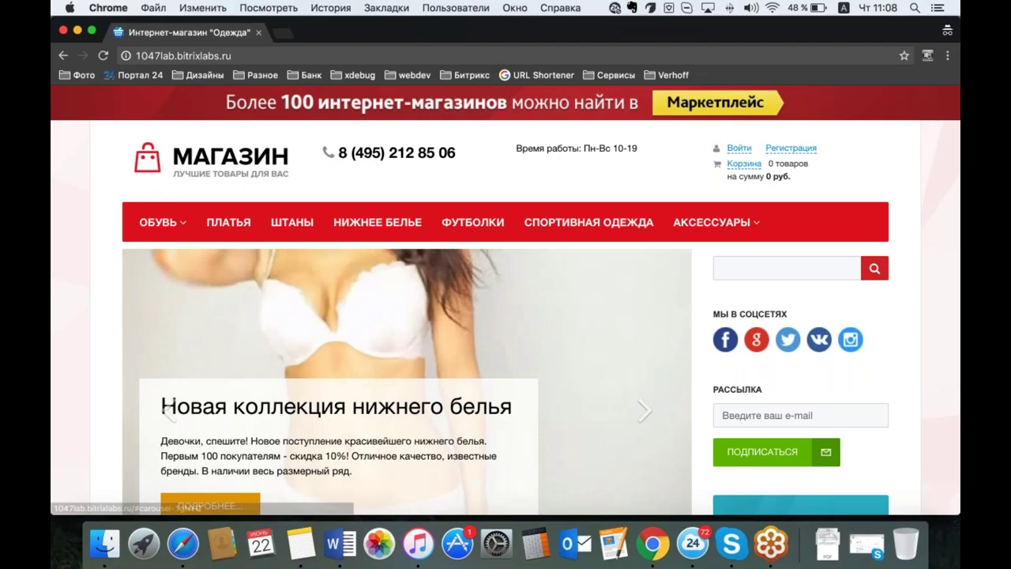
{"action": "scroll", "coordinate": [466, 316], "scroll_direction": "down", "scroll_amount": 10}
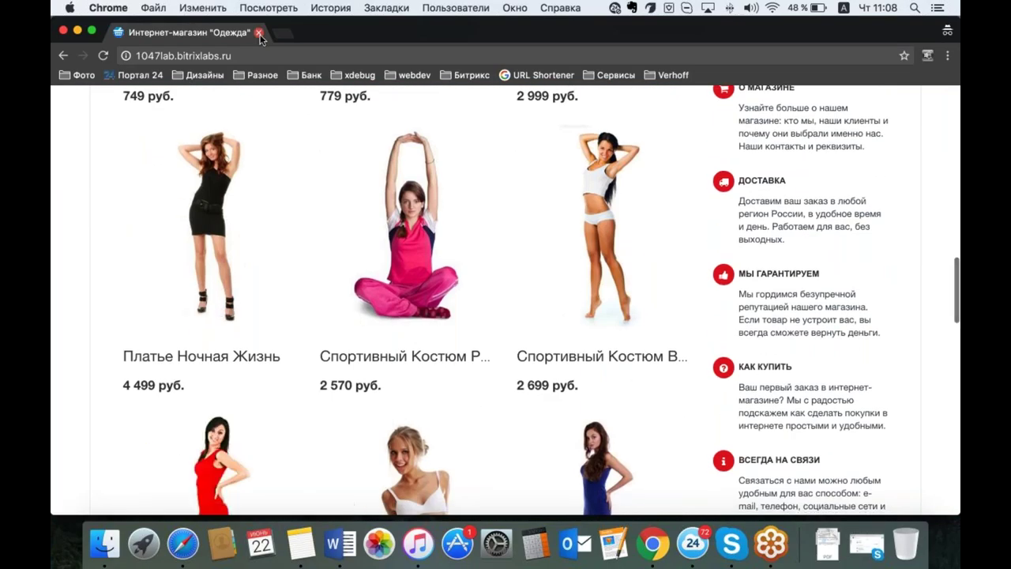
{"action": "left_click", "coordinate": [63, 31]}
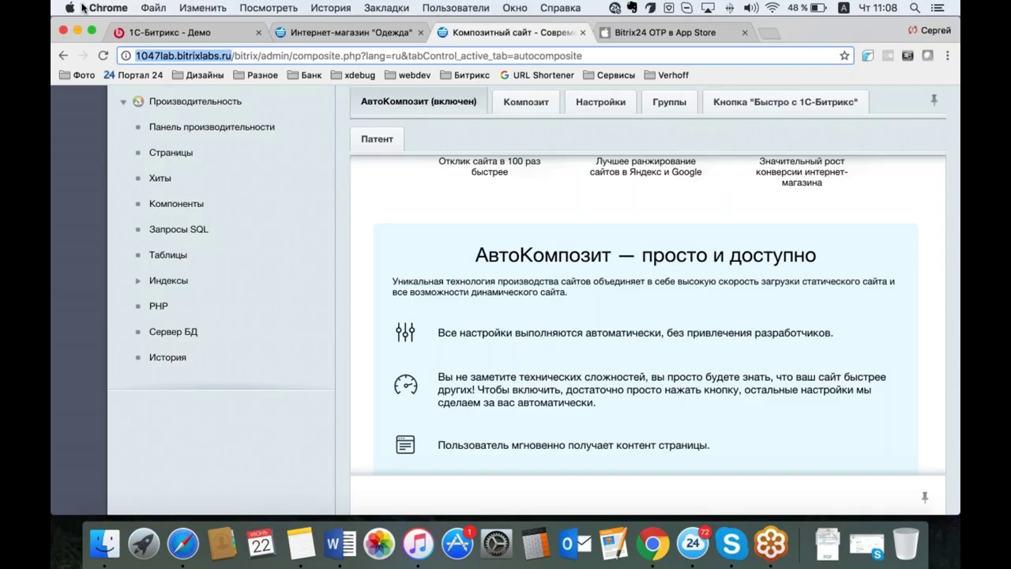
Show the Настройки tab with composite voting and cache rewrite mode (standard, 120-second delay).
{"action": "left_click", "coordinate": [527, 102]}
{"action": "left_click", "coordinate": [625, 111]}
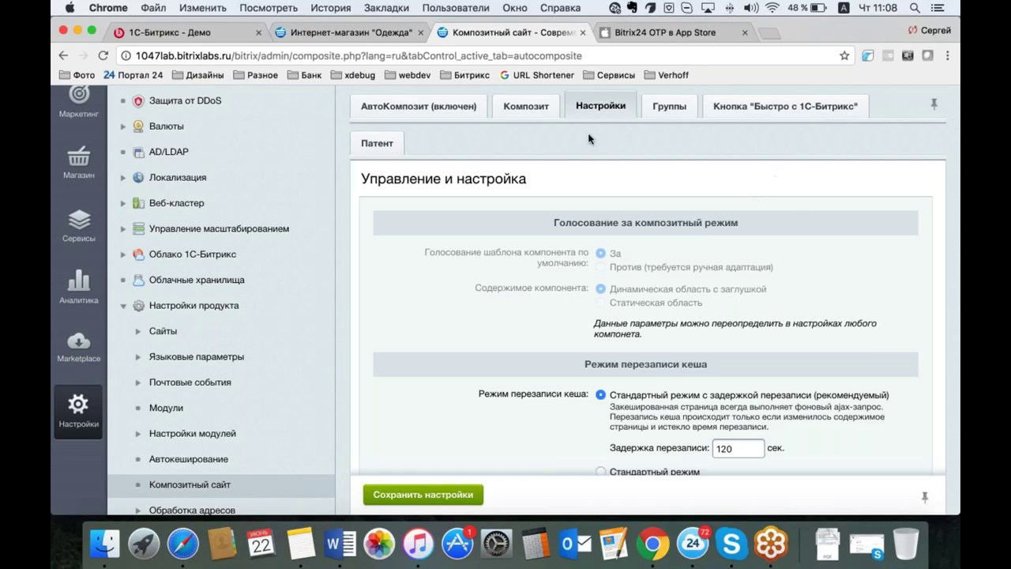
Show the Композит tab with the overview of composite technology benefits.
{"action": "left_click", "coordinate": [509, 106]}
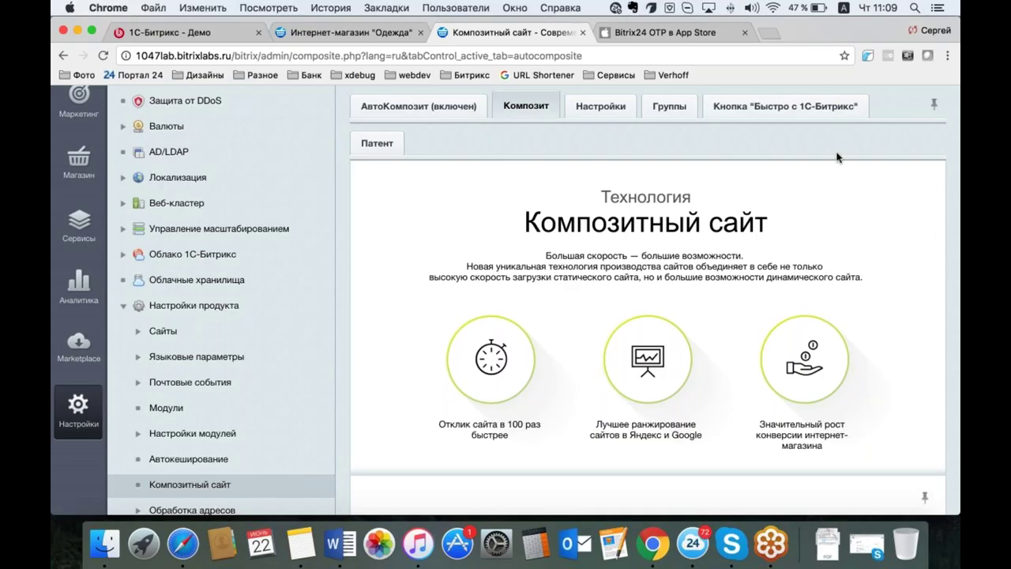
Review the «Быстро с 1С-Битрикс» button tab and browse styles, keeping the red #E94524 style.
{"action": "left_click", "coordinate": [799, 109]}
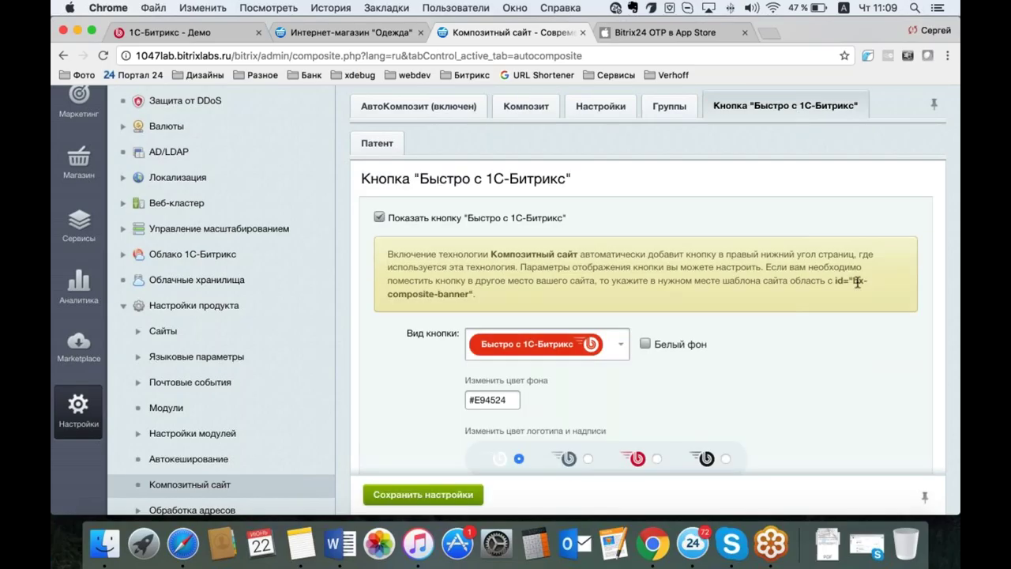
{"action": "scroll", "coordinate": [857, 282], "scroll_direction": "down", "scroll_amount": 15}
{"action": "scroll", "coordinate": [845, 305], "scroll_direction": "up", "scroll_amount": 10}
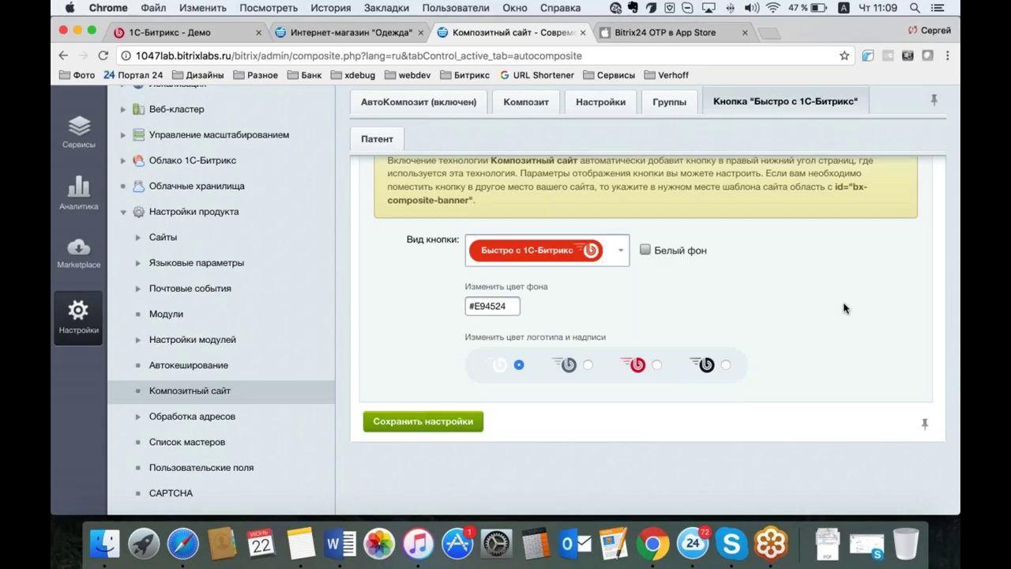
{"action": "left_click", "coordinate": [575, 257]}
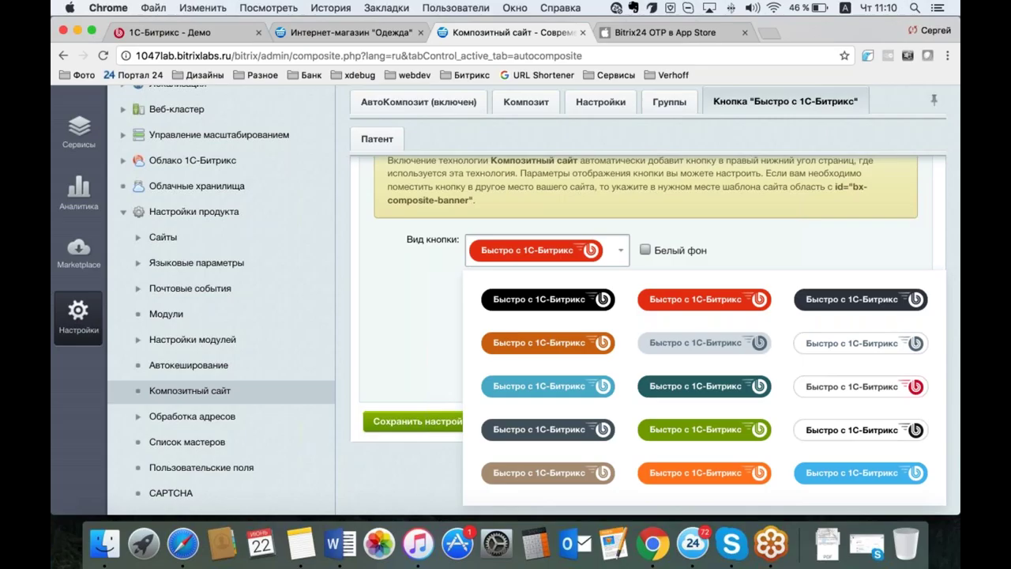
{"action": "left_click", "coordinate": [841, 232]}
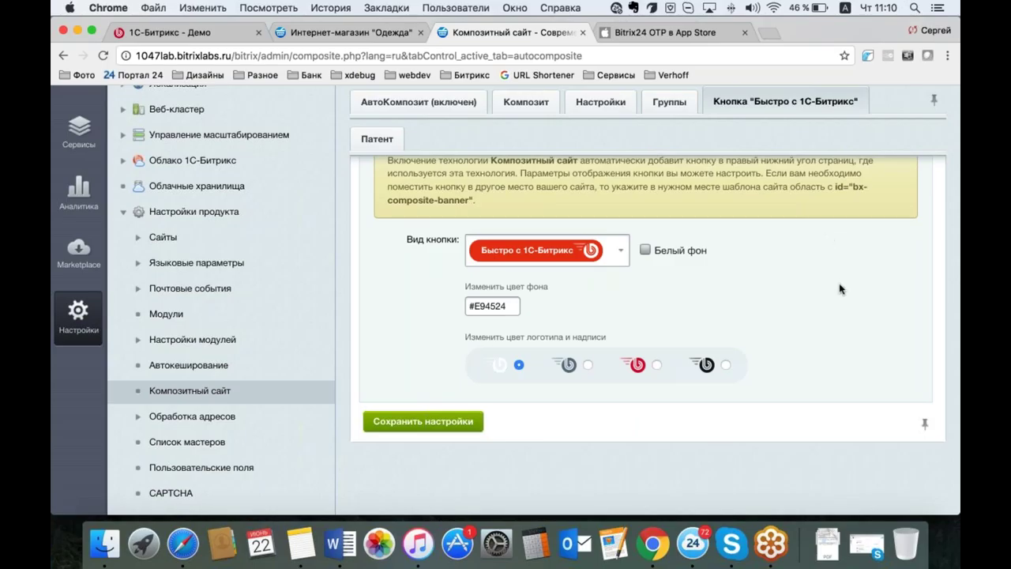
{"action": "scroll", "coordinate": [304, 324], "scroll_direction": "up", "scroll_amount": 4}
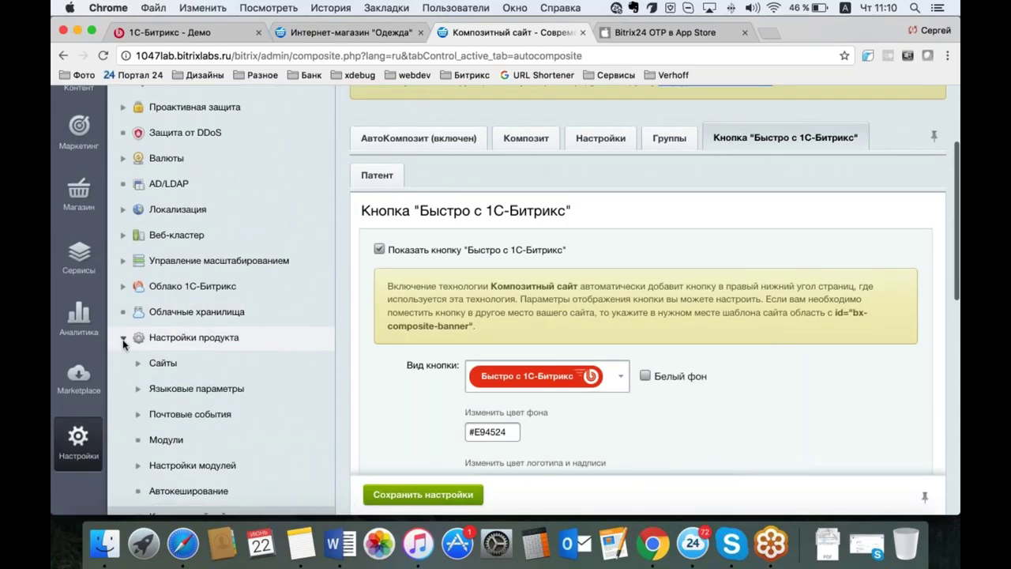
Collapse Настройки продукта and expand Управление масштабированием and Веб-кластер in the left menu.
{"action": "left_click", "coordinate": [122, 337]}
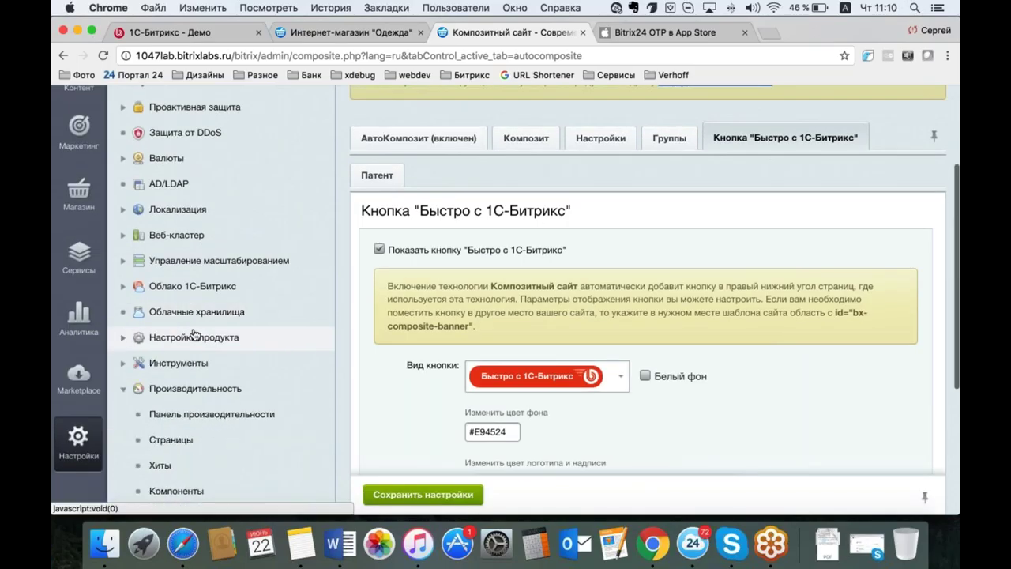
{"action": "left_click", "coordinate": [122, 261]}
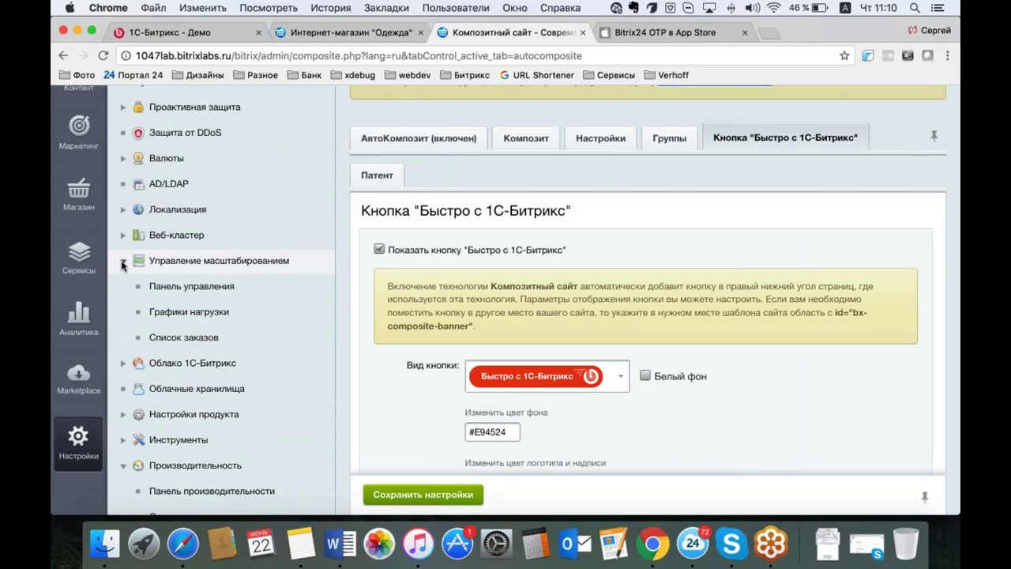
{"action": "left_click", "coordinate": [122, 235]}
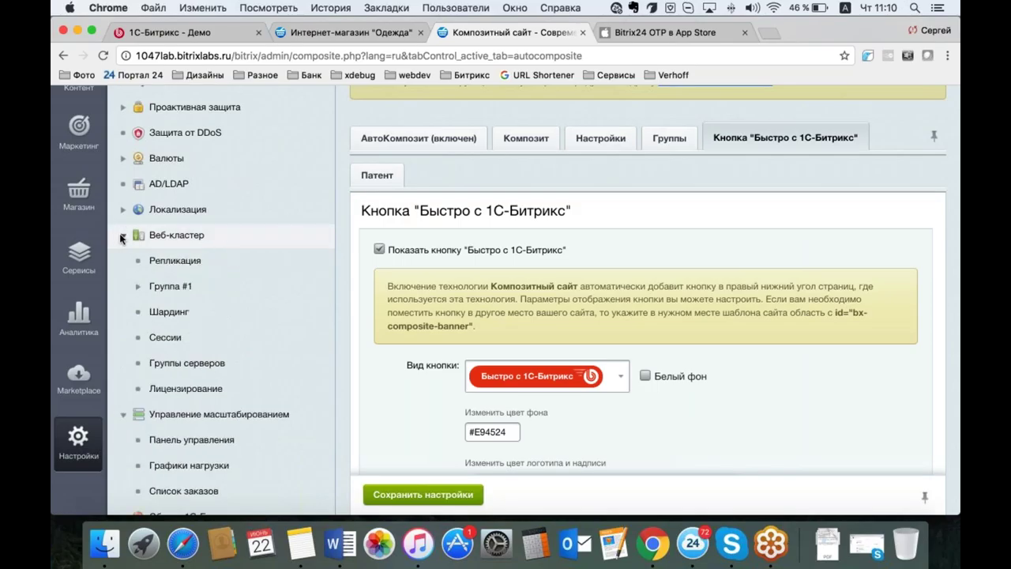
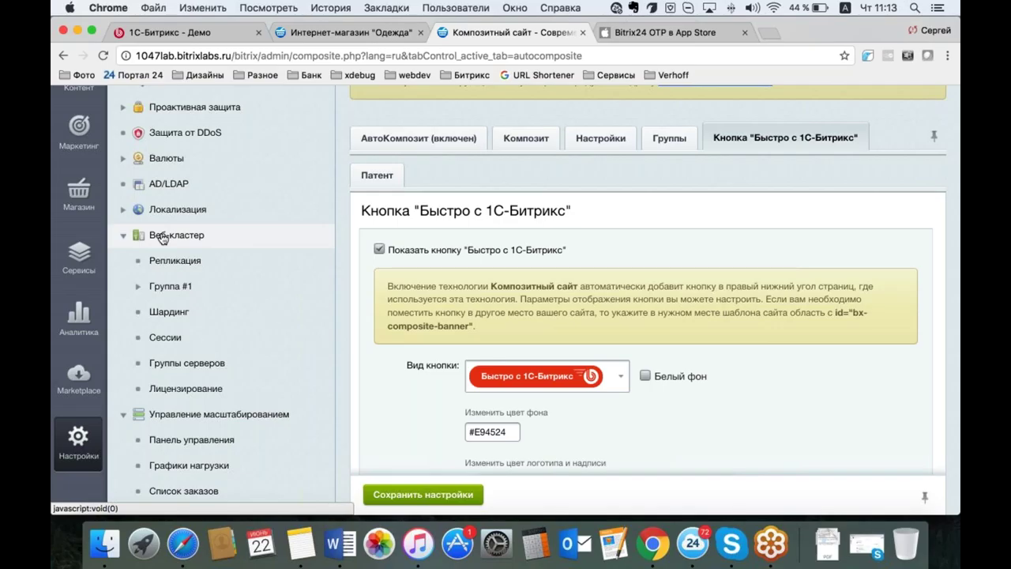
Collapse and re-expand the Веб-кластер group, then open its Репликация page.
{"action": "left_click", "coordinate": [164, 237]}
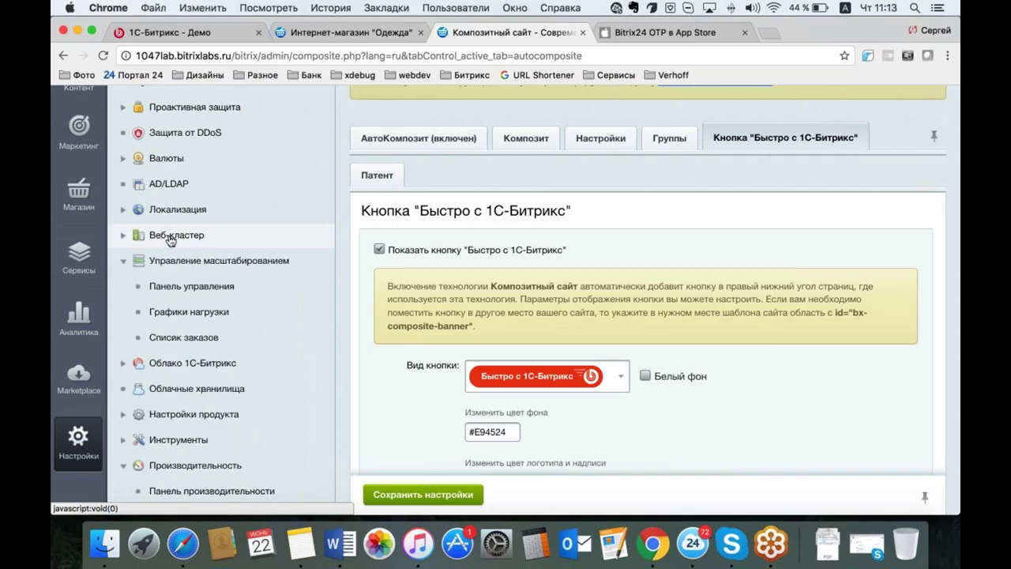
{"action": "left_click", "coordinate": [166, 237]}
{"action": "left_click", "coordinate": [166, 263]}
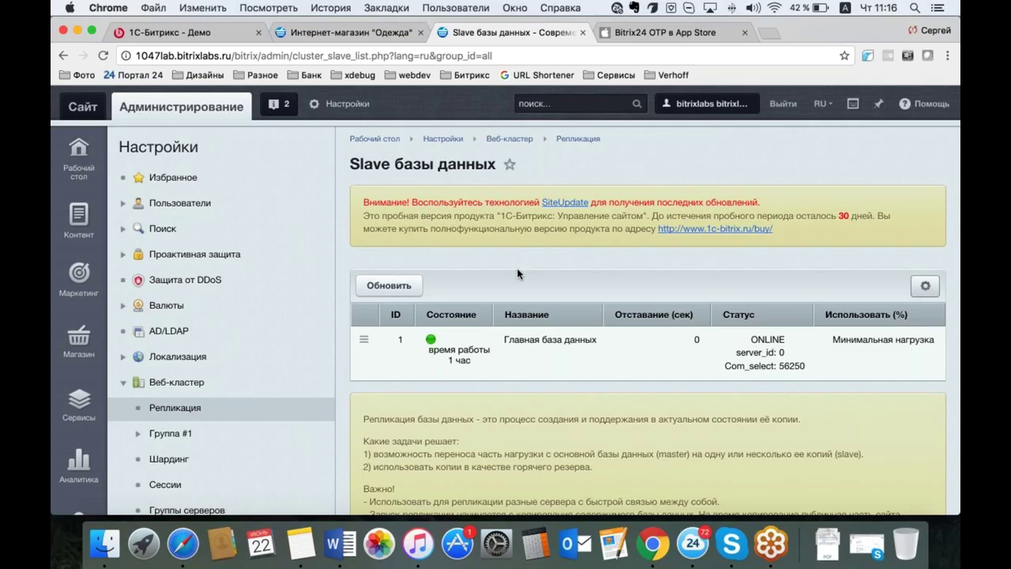
Fold away the Веб-кластер settings group while keeping the Slave databases page open.
{"action": "scroll", "coordinate": [518, 273], "scroll_direction": "down", "scroll_amount": 2}
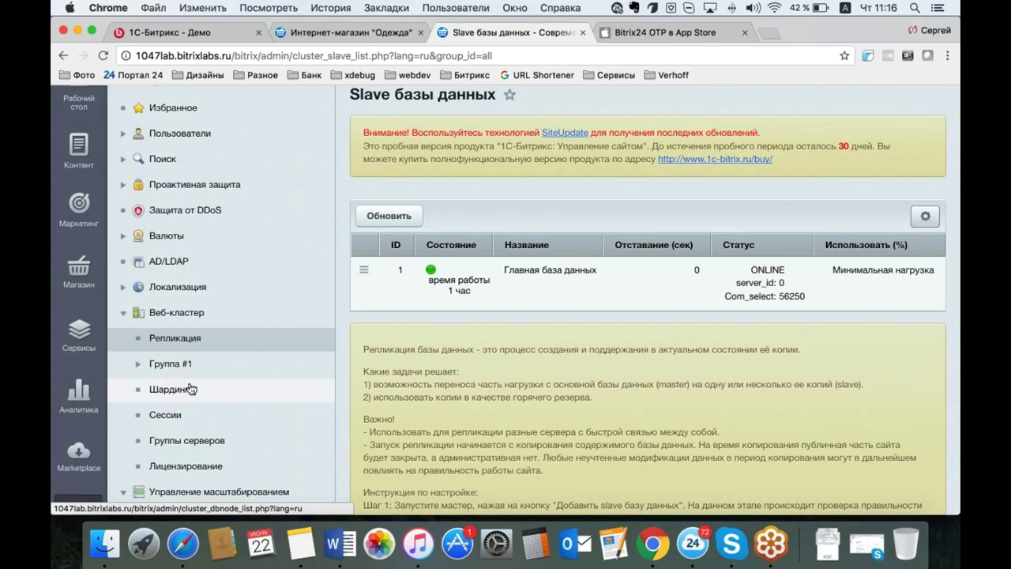
{"action": "left_click", "coordinate": [124, 313]}
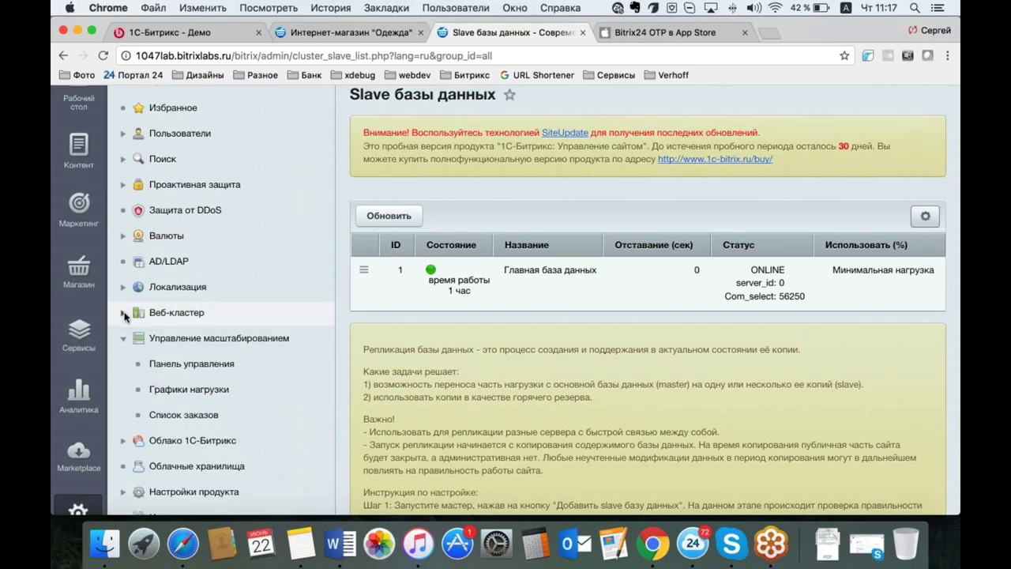
Open the Защита от DDoS page from the Settings sidebar.
{"action": "left_click", "coordinate": [162, 215]}
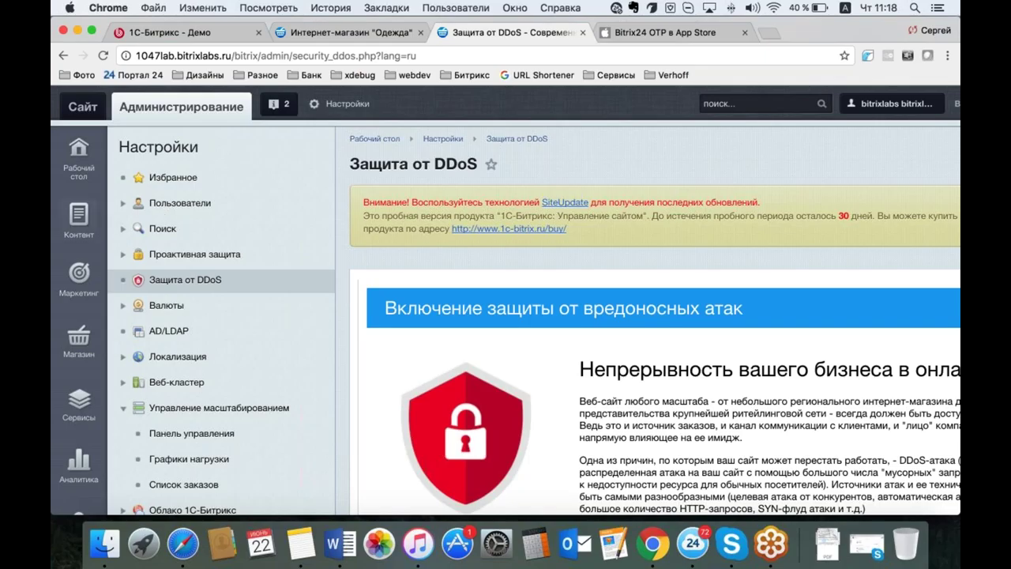
Narrow the sidebar and scroll to the DDoS protection connection request form.
{"action": "left_click_drag", "start_coordinate": [335, 211], "coordinate": [270, 211]}
{"action": "scroll", "coordinate": [530, 271], "scroll_direction": "down", "scroll_amount": 3}
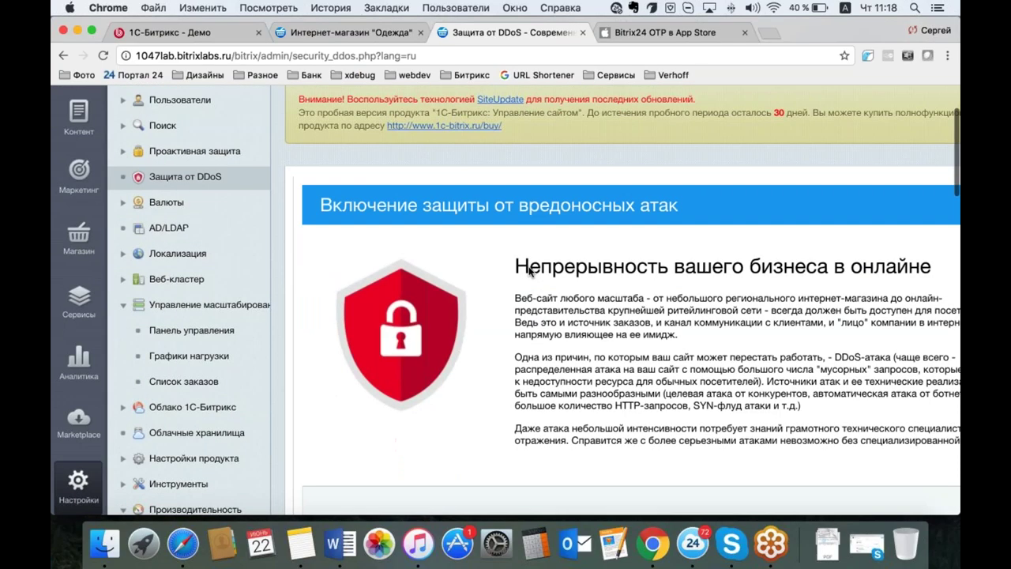
{"action": "scroll", "coordinate": [529, 271], "scroll_direction": "down", "scroll_amount": 5}
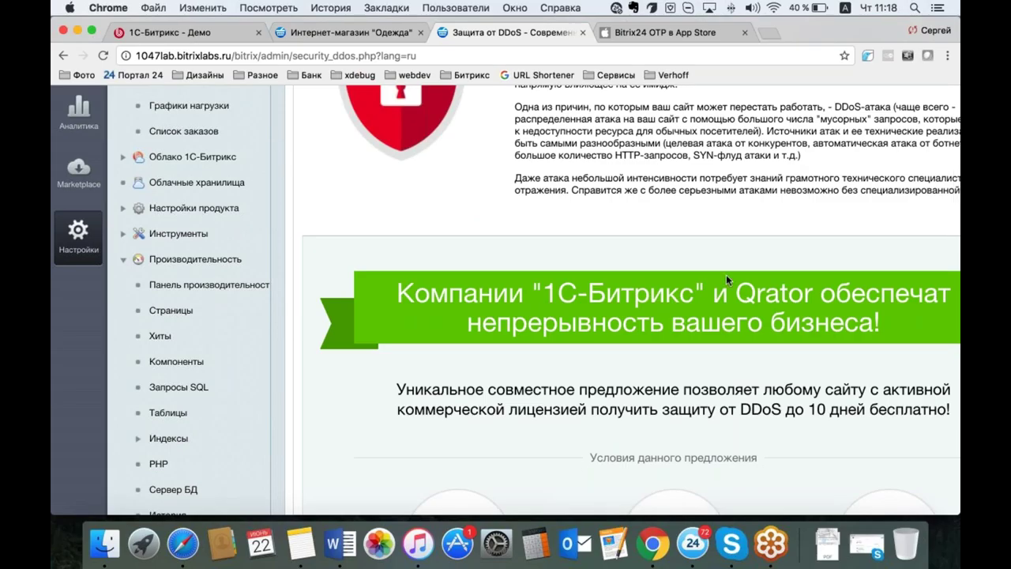
{"action": "scroll", "coordinate": [719, 285], "scroll_direction": "down", "scroll_amount": 4}
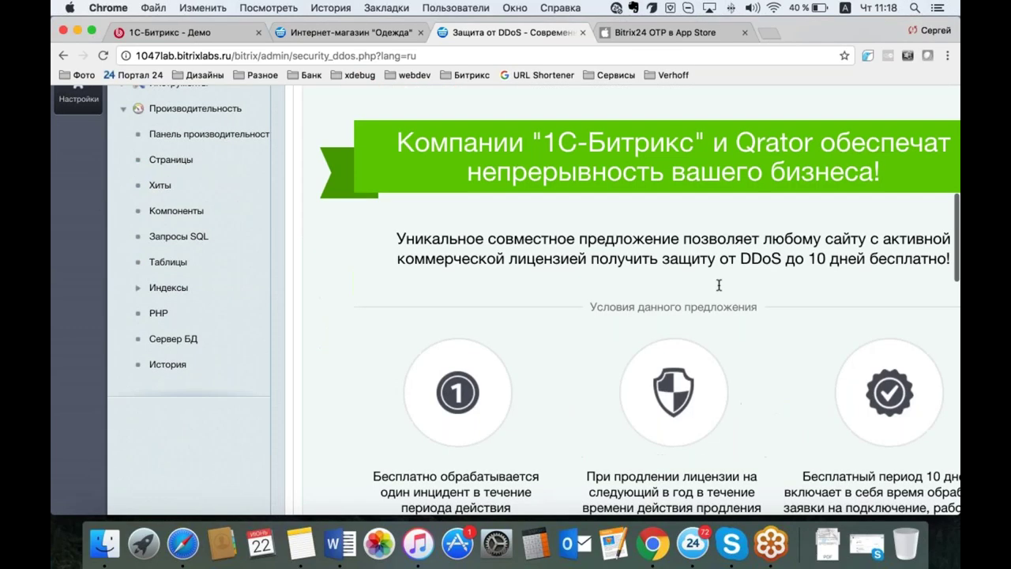
{"action": "scroll", "coordinate": [719, 285], "scroll_direction": "down", "scroll_amount": 2}
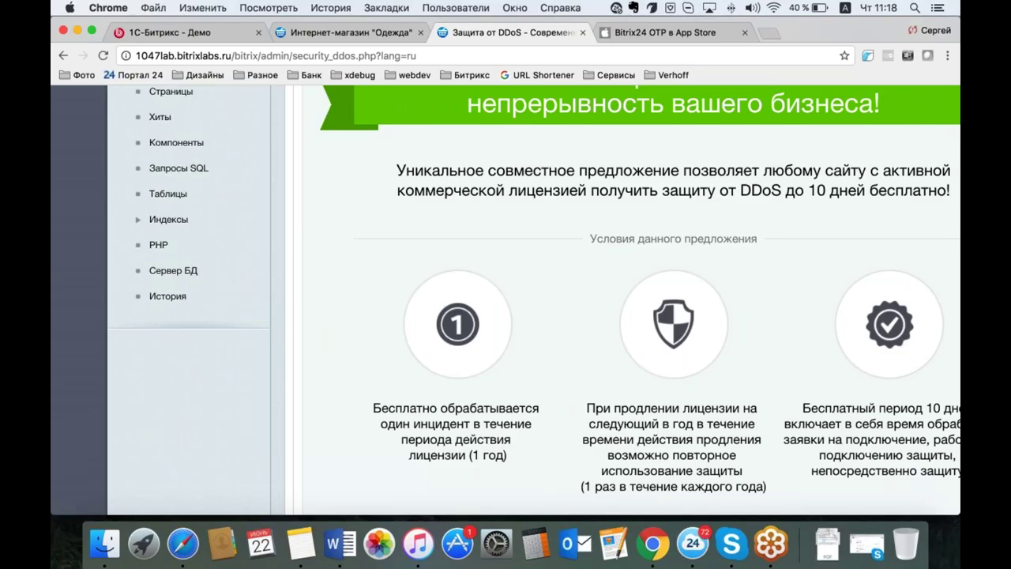
{"action": "scroll", "coordinate": [624, 301], "scroll_direction": "down", "scroll_amount": 10}
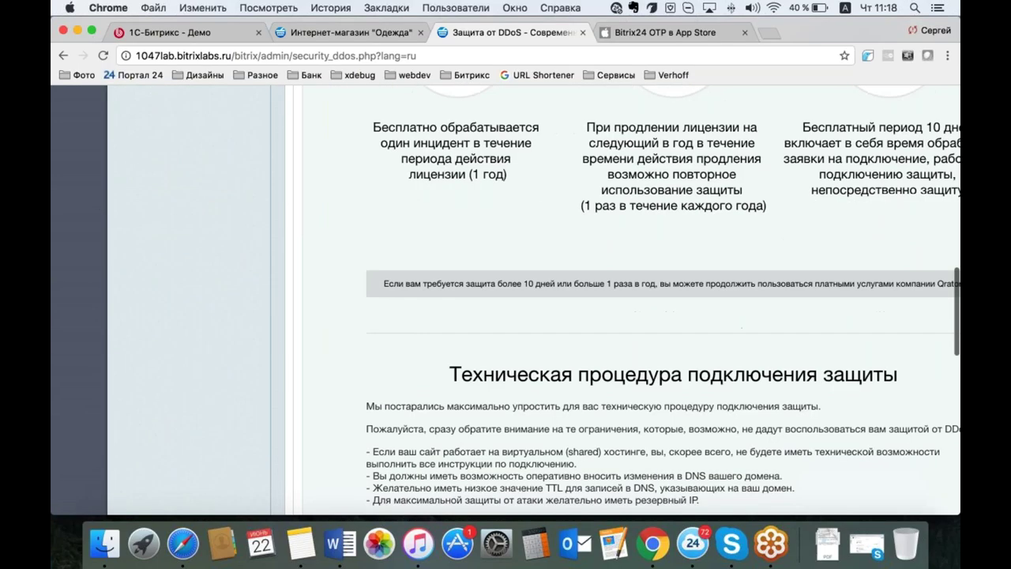
{"action": "scroll", "coordinate": [663, 299], "scroll_direction": "down", "scroll_amount": 1}
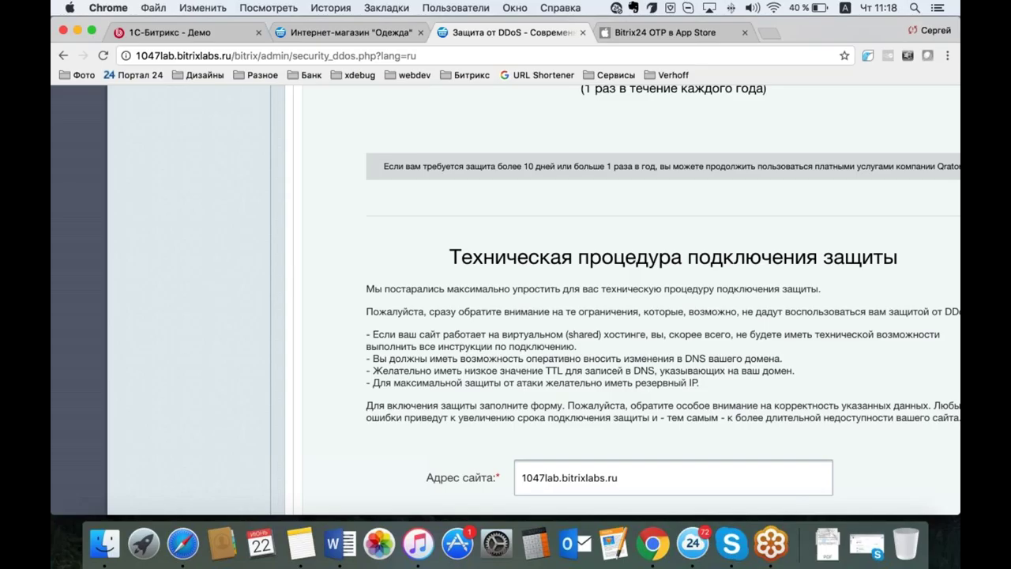
{"action": "scroll", "coordinate": [664, 300], "scroll_direction": "down", "scroll_amount": 5}
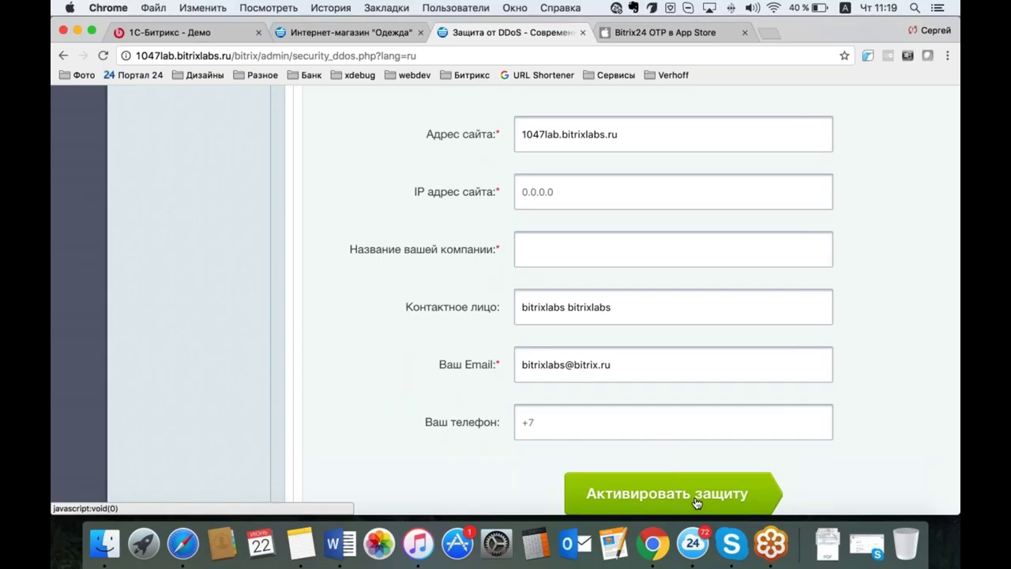
{"action": "scroll", "coordinate": [869, 356], "scroll_direction": "up", "scroll_amount": 8}
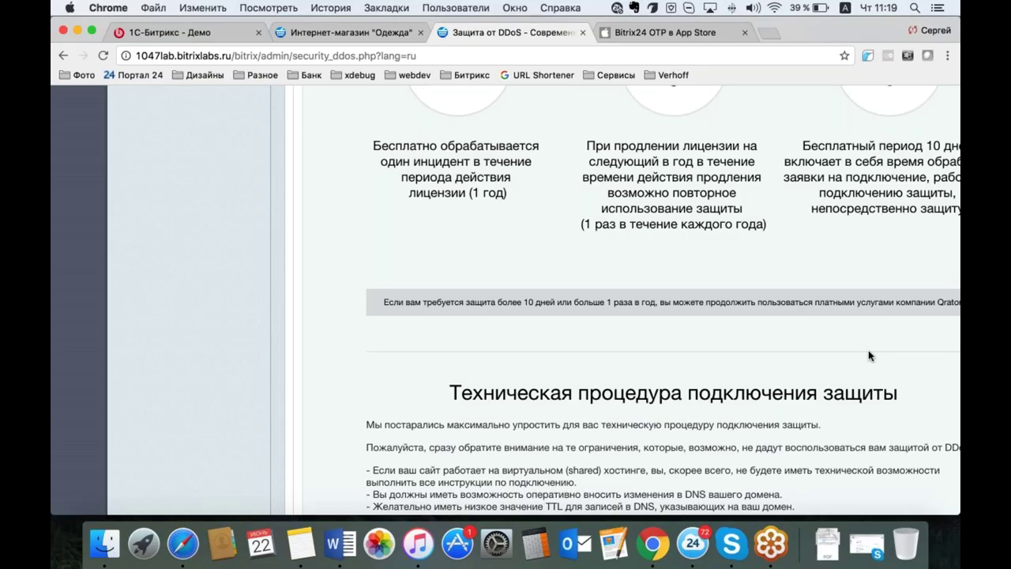
{"action": "scroll", "coordinate": [868, 356], "scroll_direction": "up", "scroll_amount": 10}
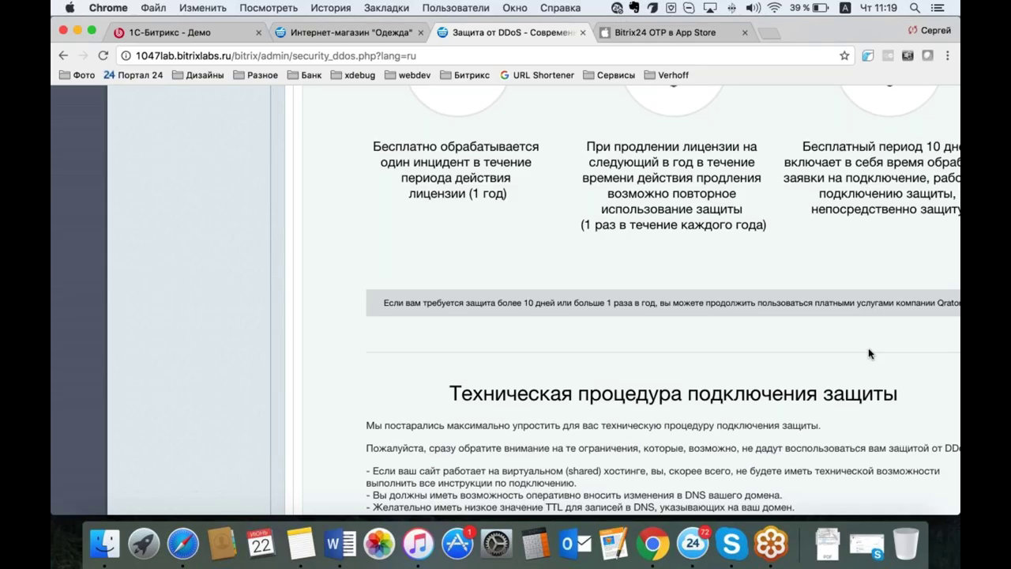
{"action": "scroll", "coordinate": [806, 357], "scroll_direction": "up", "scroll_amount": 4}
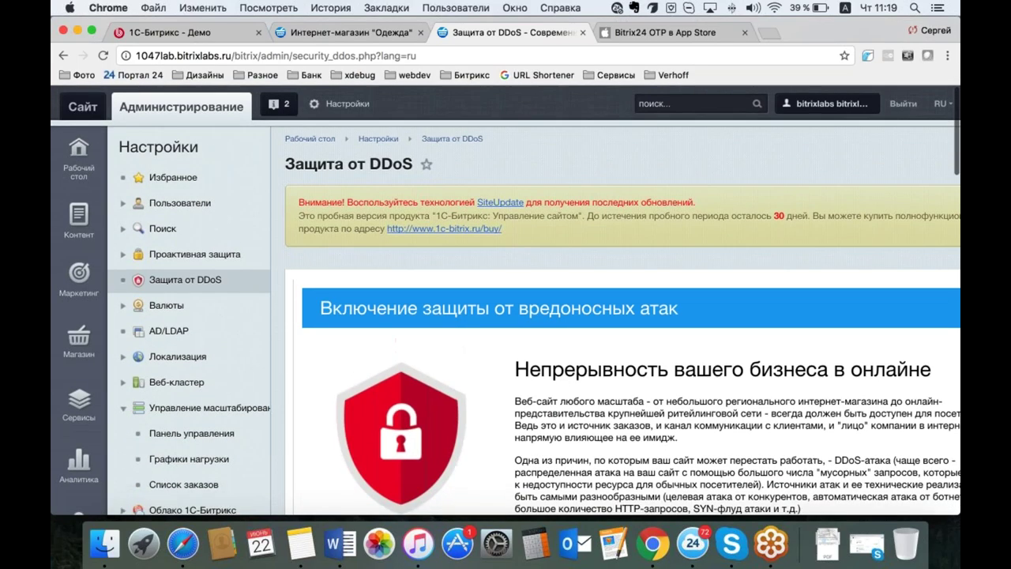
{"action": "scroll", "coordinate": [806, 357], "scroll_direction": "down", "scroll_amount": 4}
{"action": "scroll", "coordinate": [806, 357], "scroll_direction": "up", "scroll_amount": 3}
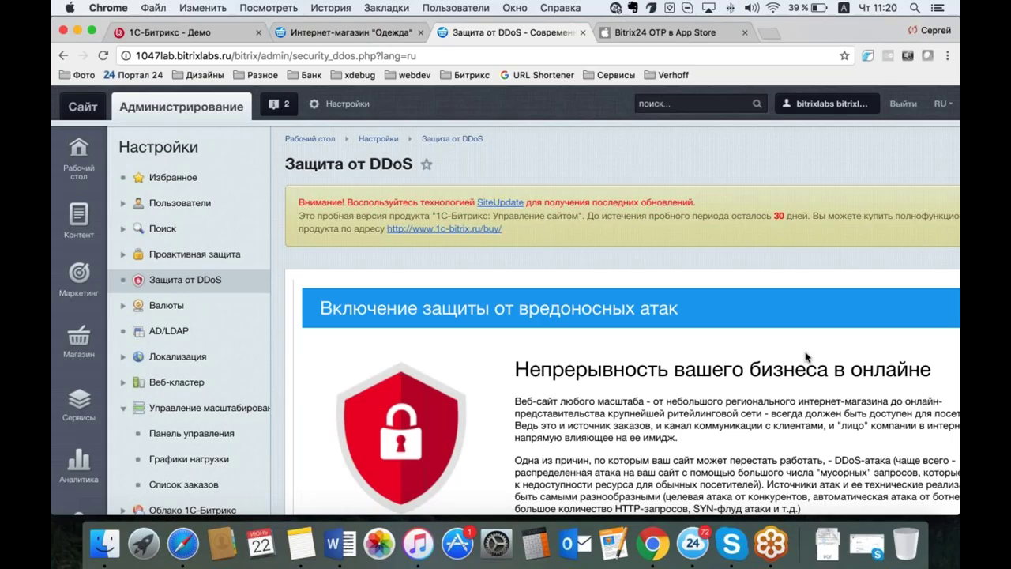
Collapse Управление масштабированием and scroll through the DDoS protection page.
{"action": "left_click", "coordinate": [124, 412]}
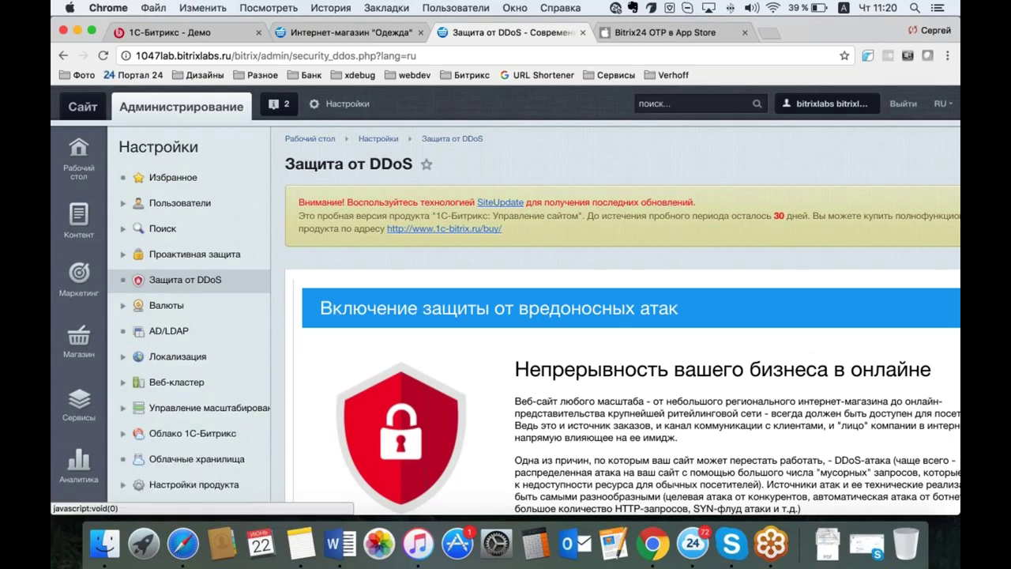
{"action": "scroll", "coordinate": [229, 349], "scroll_direction": "down", "scroll_amount": 1}
{"action": "scroll", "coordinate": [231, 349], "scroll_direction": "down", "scroll_amount": 5}
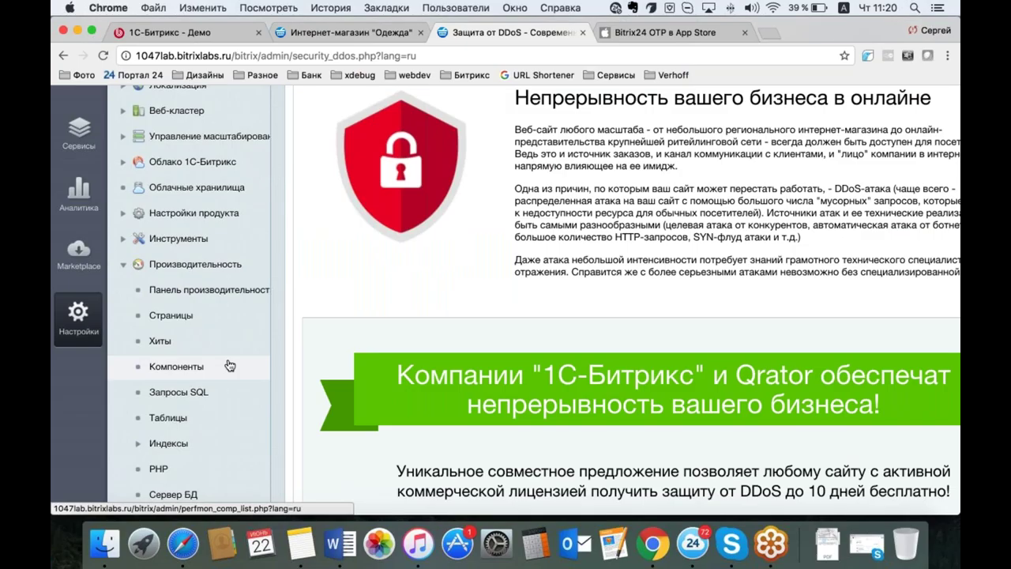
{"action": "scroll", "coordinate": [284, 320], "scroll_direction": "up", "scroll_amount": 5}
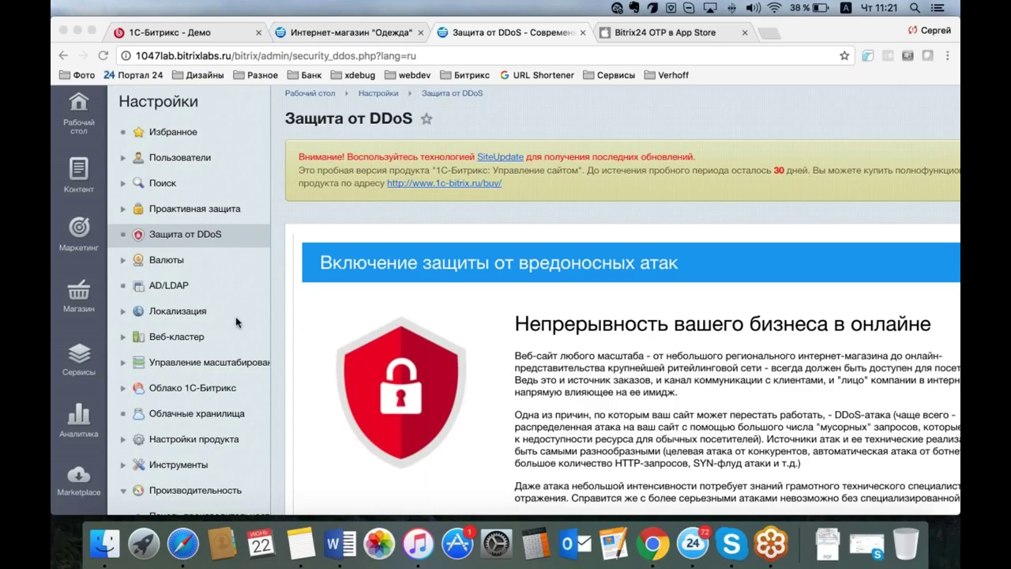
Expand the Инструменты and Настройки продукта groups so Композитный сайт is listed.
{"action": "scroll", "coordinate": [235, 316], "scroll_direction": "down", "scroll_amount": 5}
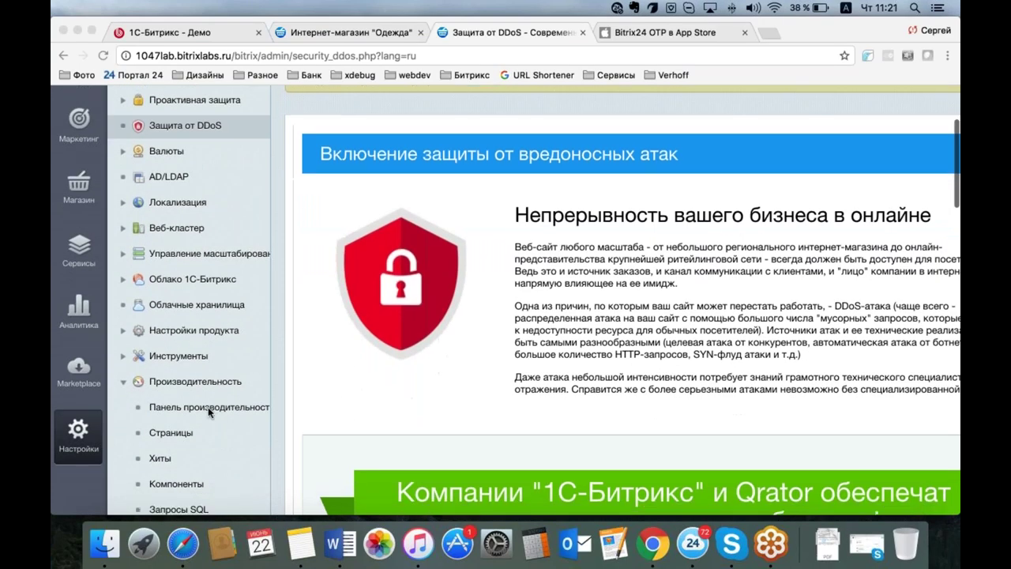
{"action": "left_click", "coordinate": [122, 355]}
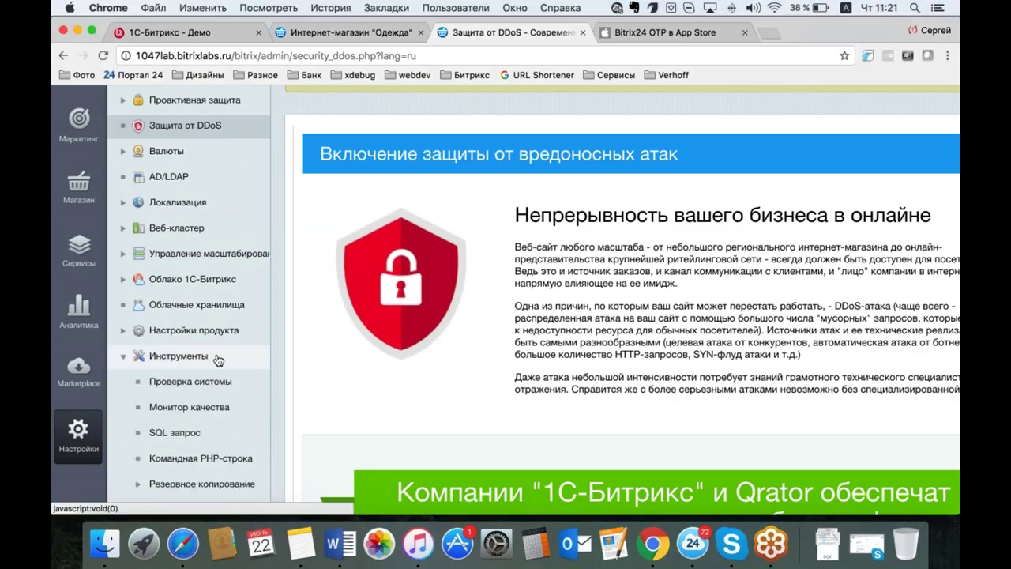
{"action": "scroll", "coordinate": [218, 361], "scroll_direction": "down", "scroll_amount": 6}
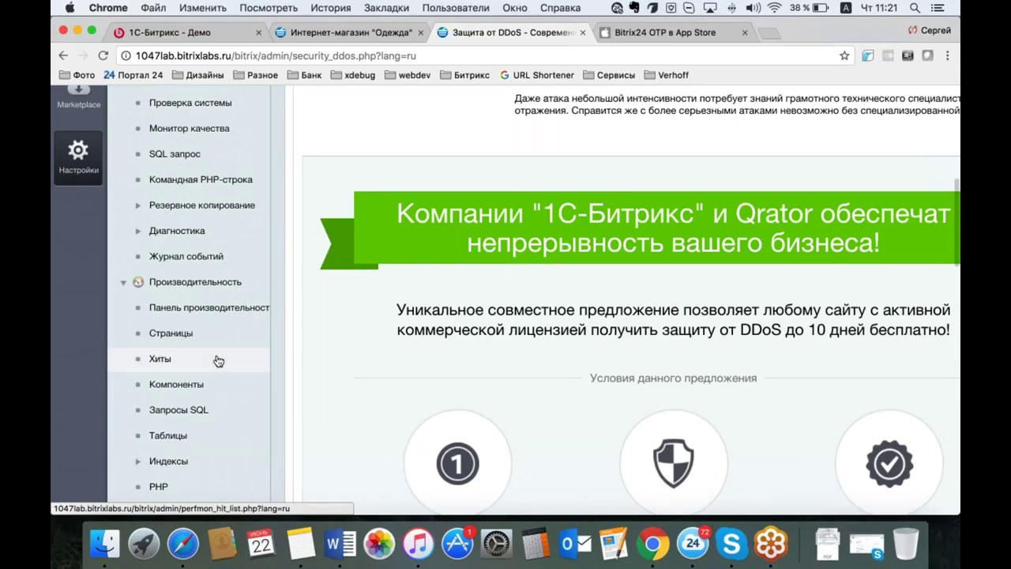
{"action": "scroll", "coordinate": [218, 361], "scroll_direction": "up", "scroll_amount": 10}
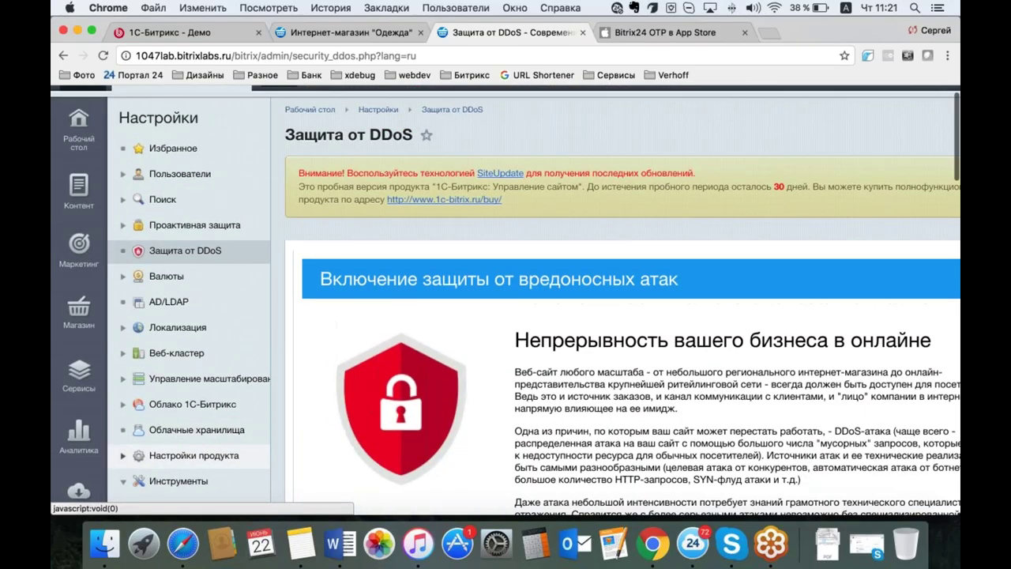
{"action": "left_click", "coordinate": [237, 456]}
{"action": "scroll", "coordinate": [241, 405], "scroll_direction": "down", "scroll_amount": 2}
{"action": "scroll", "coordinate": [241, 405], "scroll_direction": "down", "scroll_amount": 6}
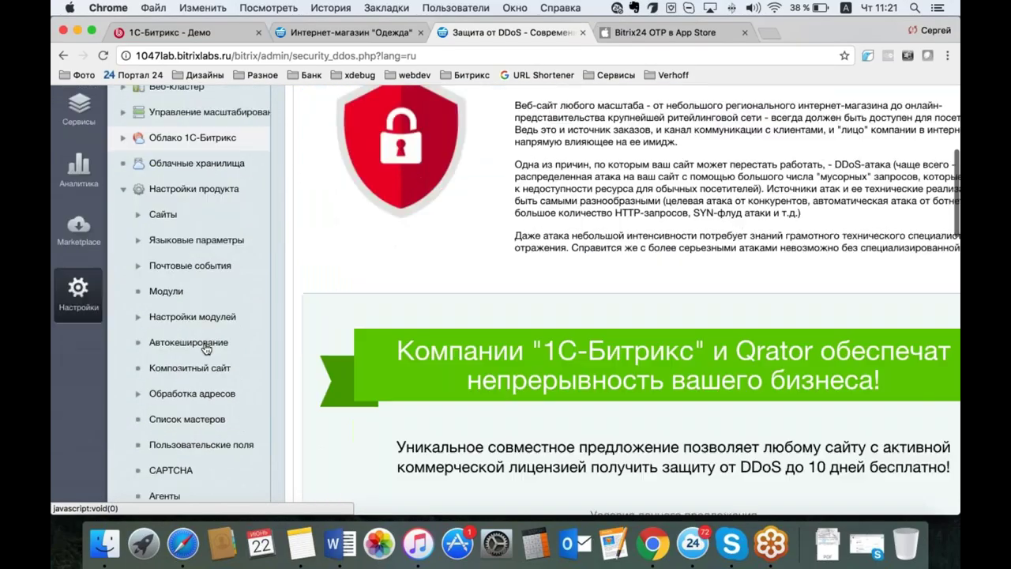
Open the Композитный сайт page and play its promo video.
{"action": "left_click", "coordinate": [237, 362]}
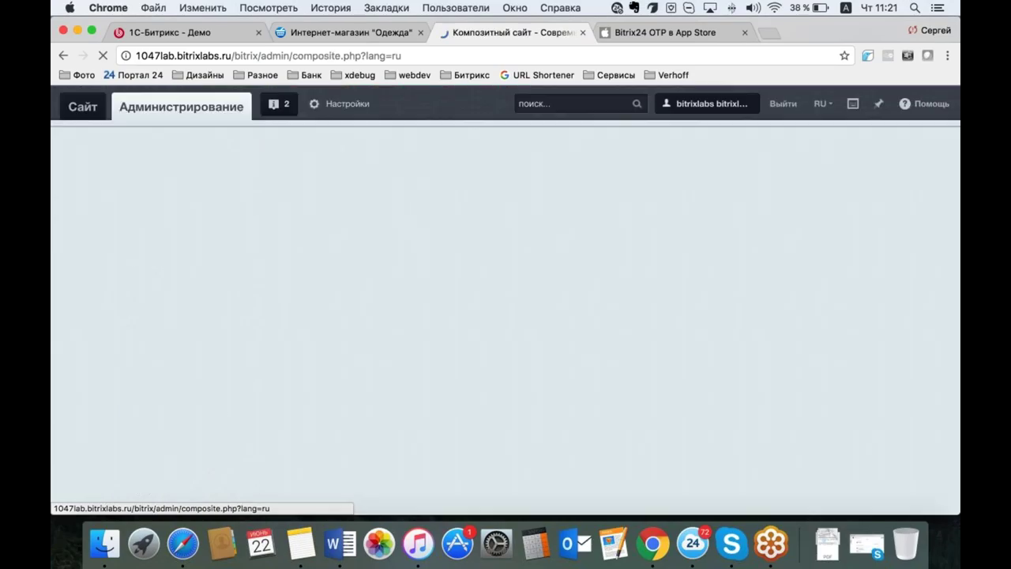
{"action": "scroll", "coordinate": [584, 332], "scroll_direction": "down", "scroll_amount": 6}
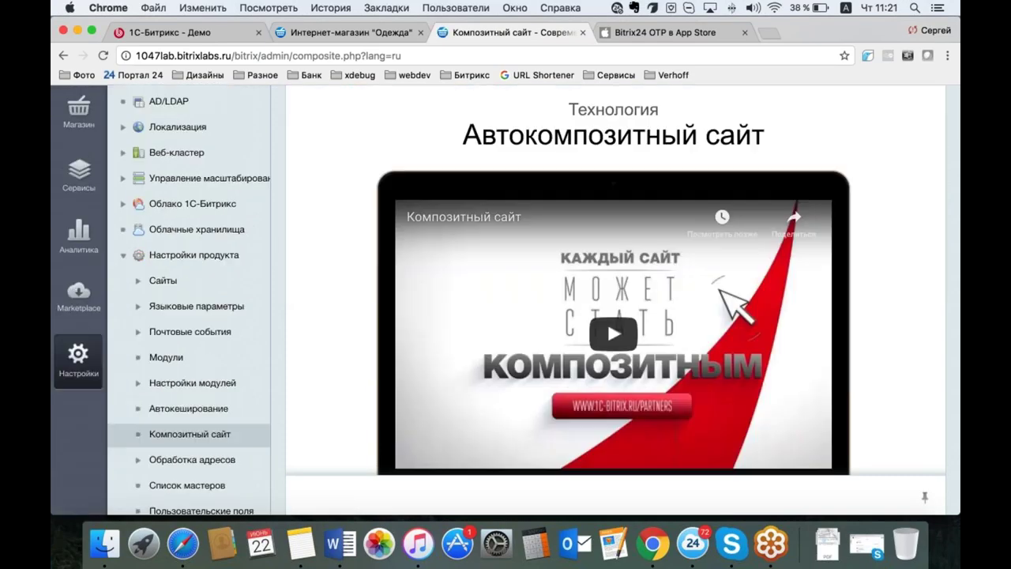
{"action": "scroll", "coordinate": [609, 283], "scroll_direction": "down", "scroll_amount": 2}
{"action": "left_click", "coordinate": [613, 246]}
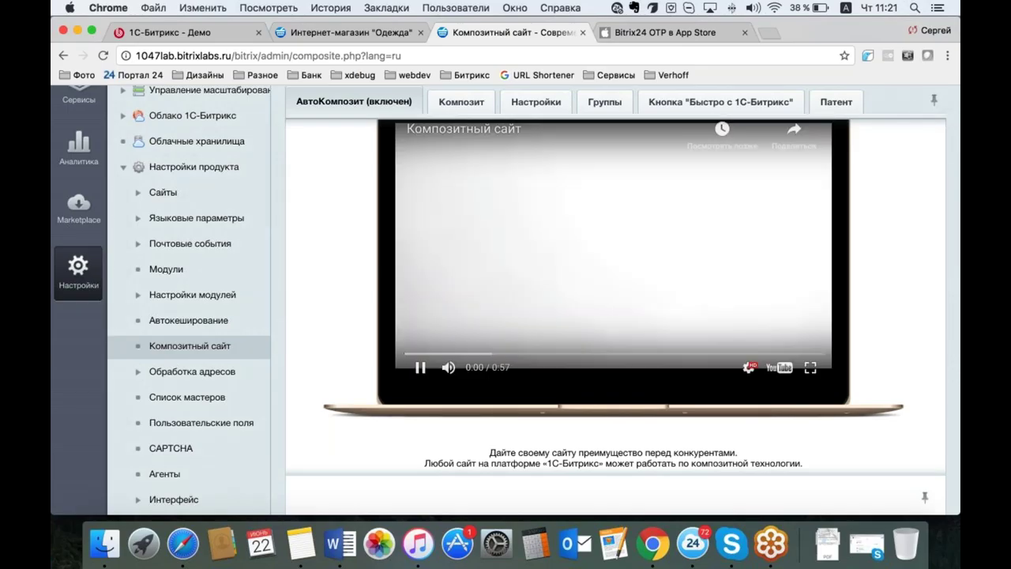
Adjust the system sound level, then switch to the Интернет-магазин "Одежда" tab.
{"action": "left_click", "coordinate": [753, 8]}
{"action": "left_click", "coordinate": [754, 46]}
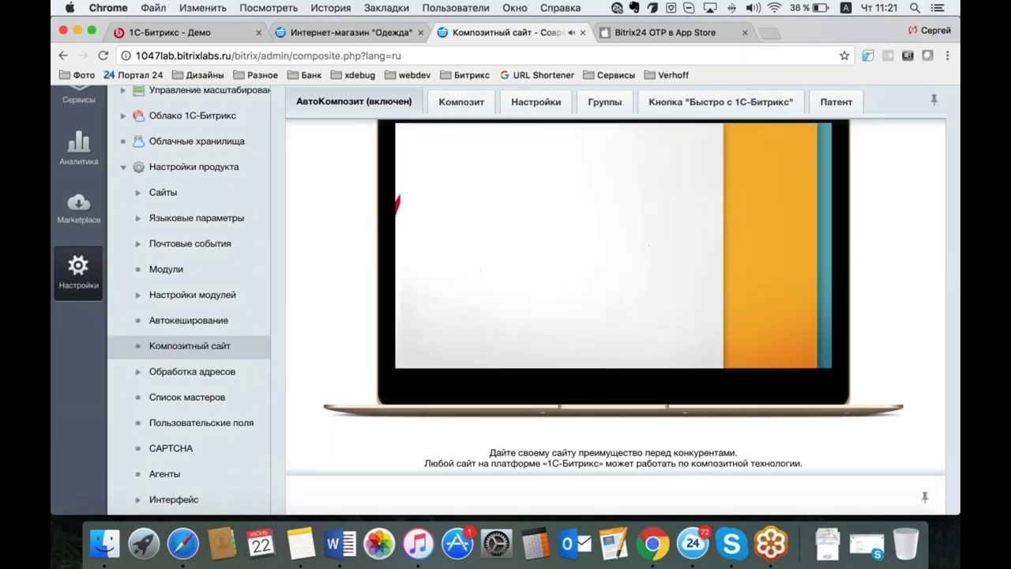
{"action": "left_click", "coordinate": [753, 7]}
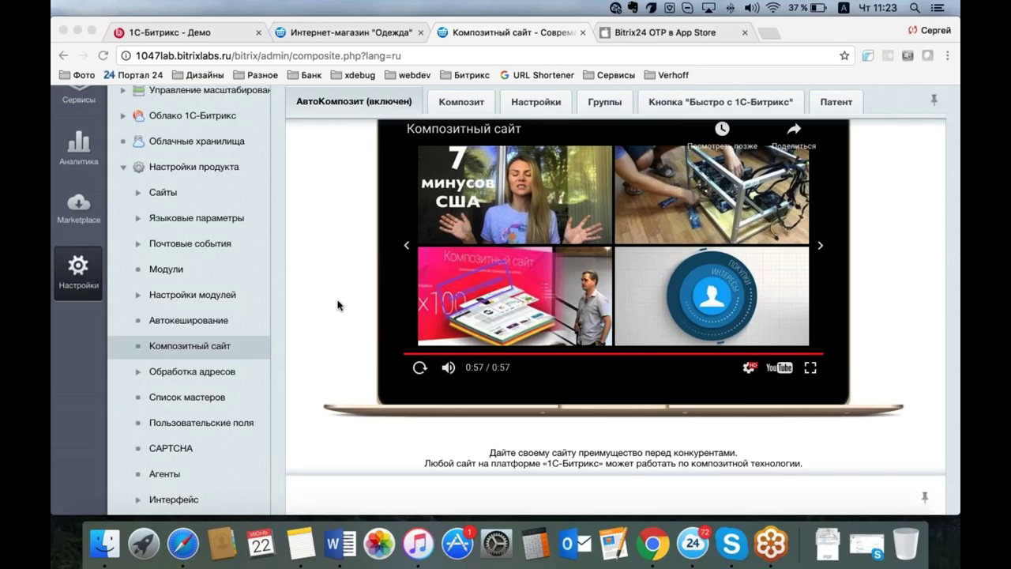
{"action": "left_click", "coordinate": [381, 32]}
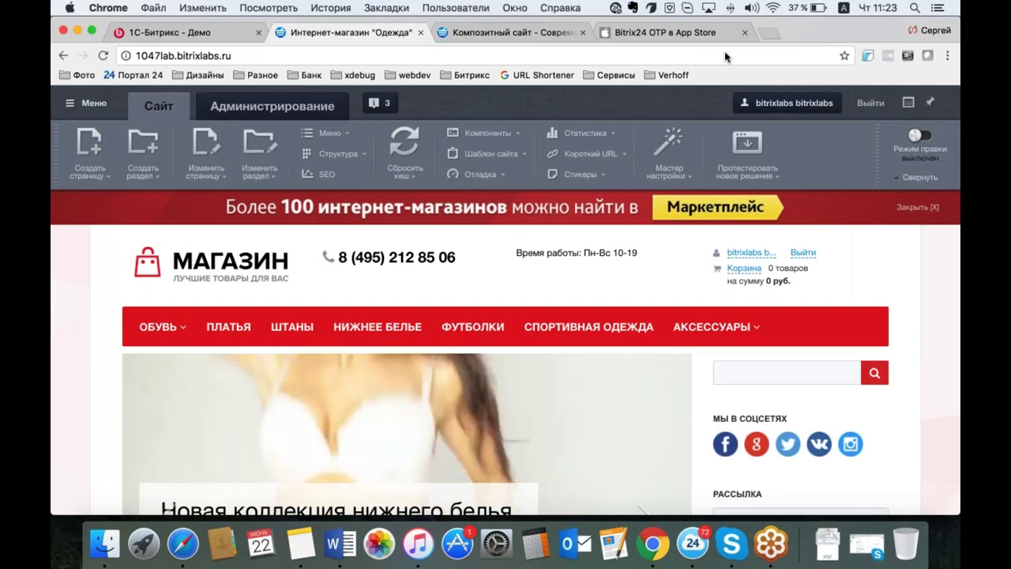
Browse the clothing store homepage down to the footer, then return to the Композитный сайт tab.
{"action": "scroll", "coordinate": [711, 316], "scroll_direction": "down", "scroll_amount": 2}
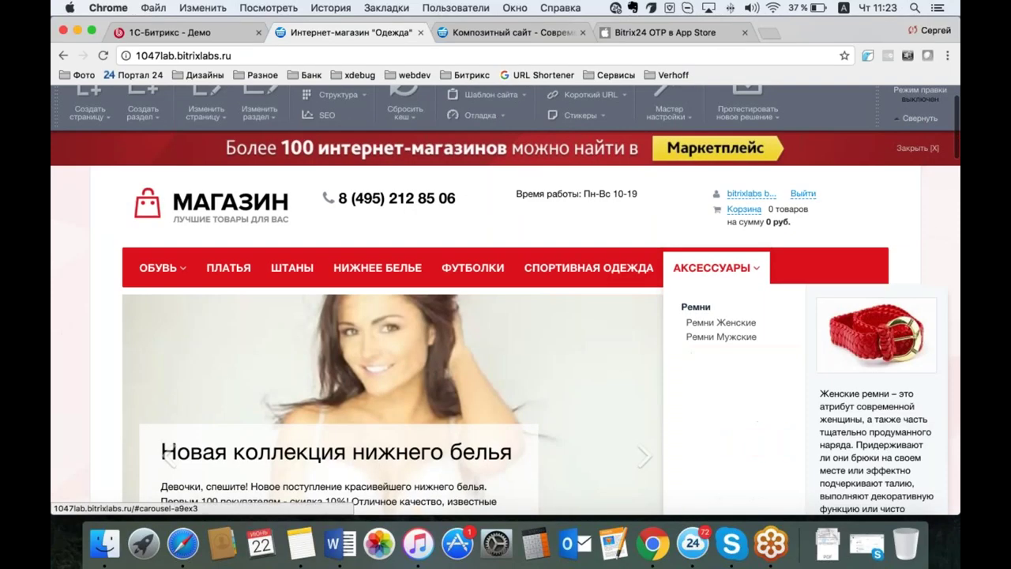
{"action": "scroll", "coordinate": [86, 327], "scroll_direction": "down", "scroll_amount": 4}
{"action": "scroll", "coordinate": [86, 327], "scroll_direction": "up", "scroll_amount": 2}
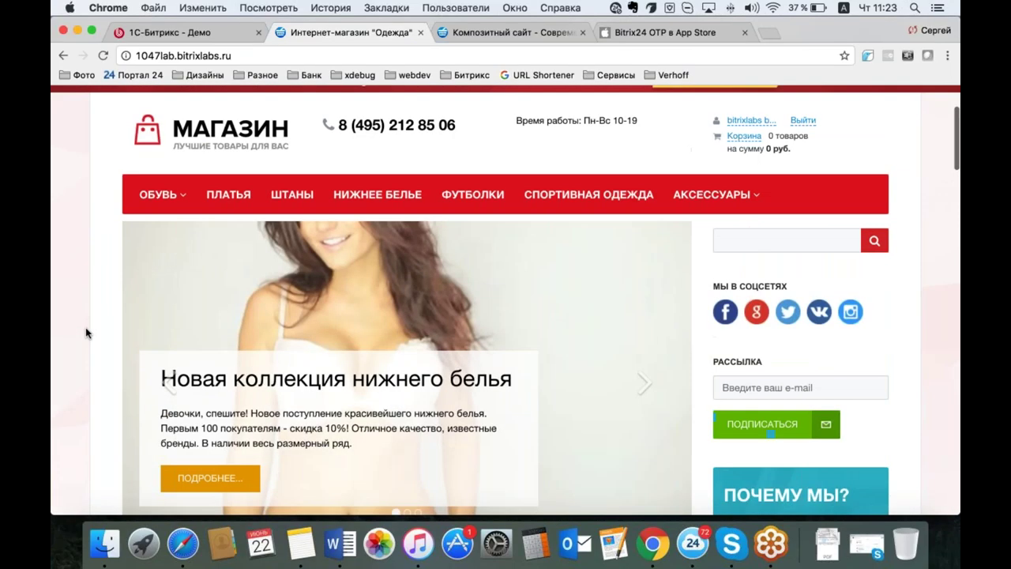
{"action": "scroll", "coordinate": [85, 327], "scroll_direction": "up", "scroll_amount": 3}
{"action": "scroll", "coordinate": [93, 332], "scroll_direction": "down", "scroll_amount": 4}
{"action": "scroll", "coordinate": [93, 332], "scroll_direction": "down", "scroll_amount": 15}
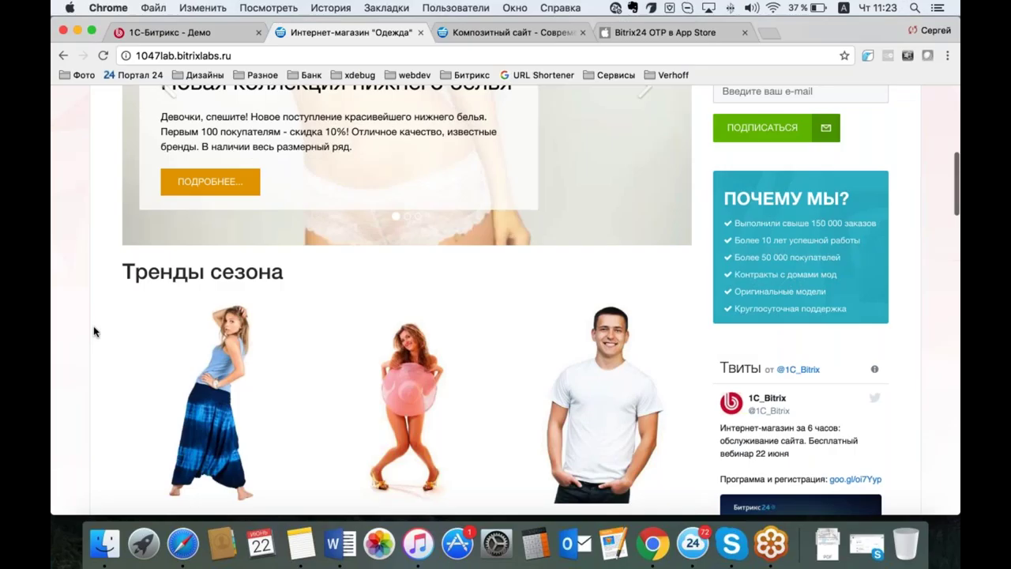
{"action": "scroll", "coordinate": [93, 332], "scroll_direction": "down", "scroll_amount": 5}
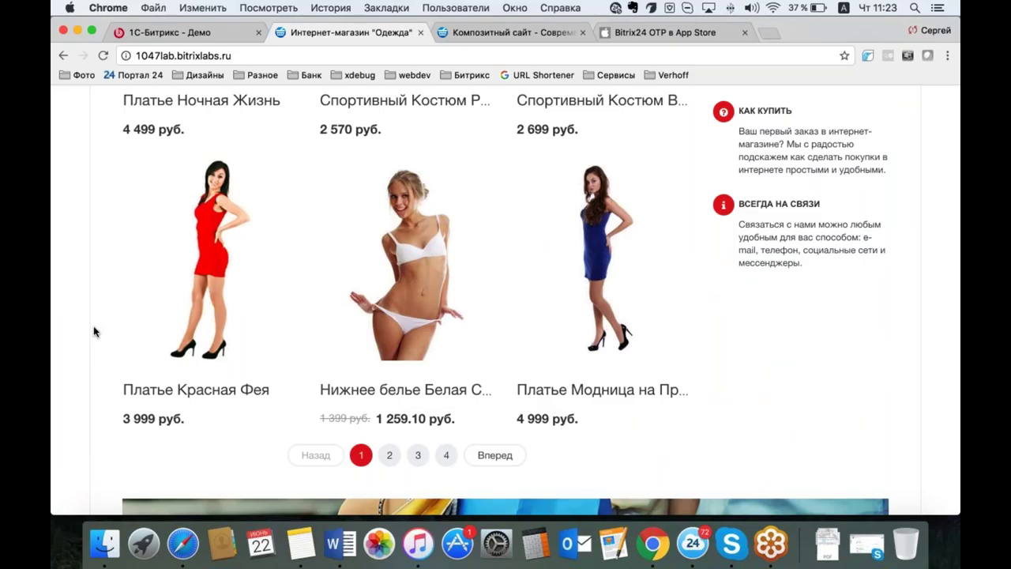
{"action": "scroll", "coordinate": [824, 361], "scroll_direction": "down", "scroll_amount": 2}
{"action": "scroll", "coordinate": [837, 327], "scroll_direction": "down", "scroll_amount": 1}
{"action": "scroll", "coordinate": [837, 327], "scroll_direction": "down", "scroll_amount": 9}
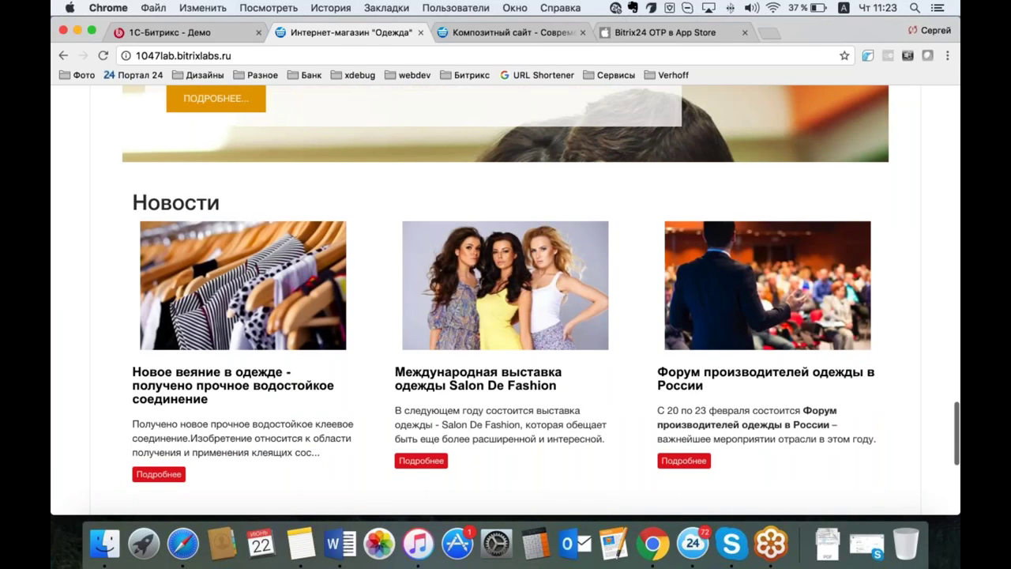
{"action": "scroll", "coordinate": [830, 369], "scroll_direction": "down", "scroll_amount": 6}
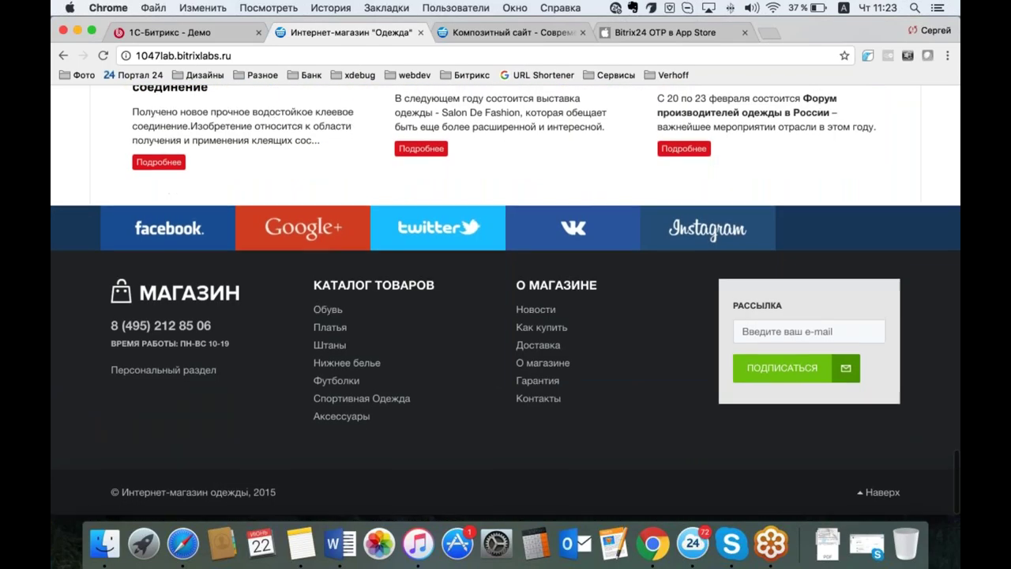
{"action": "scroll", "coordinate": [825, 379], "scroll_direction": "up", "scroll_amount": 15}
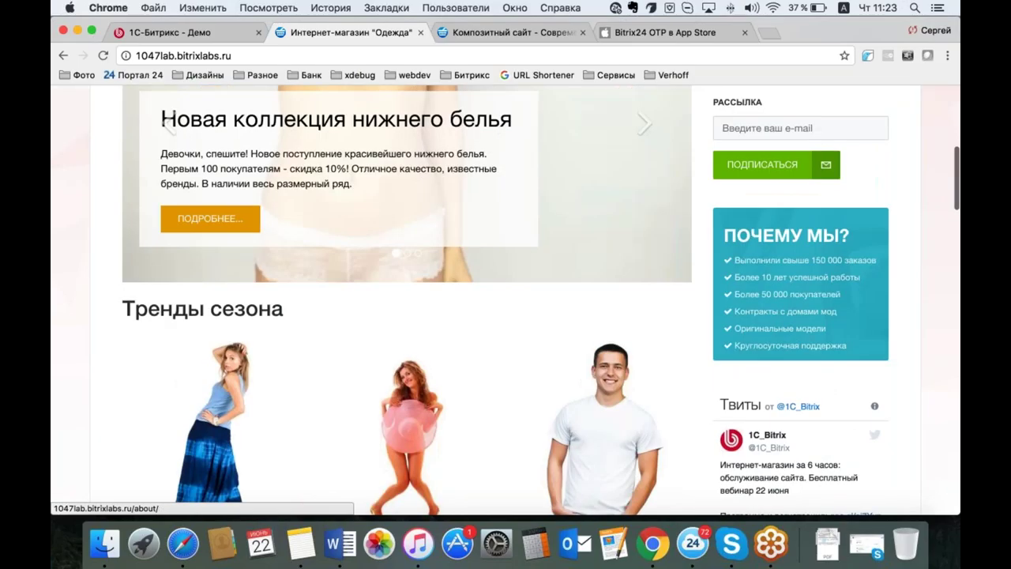
{"action": "scroll", "coordinate": [237, 265], "scroll_direction": "up", "scroll_amount": 4}
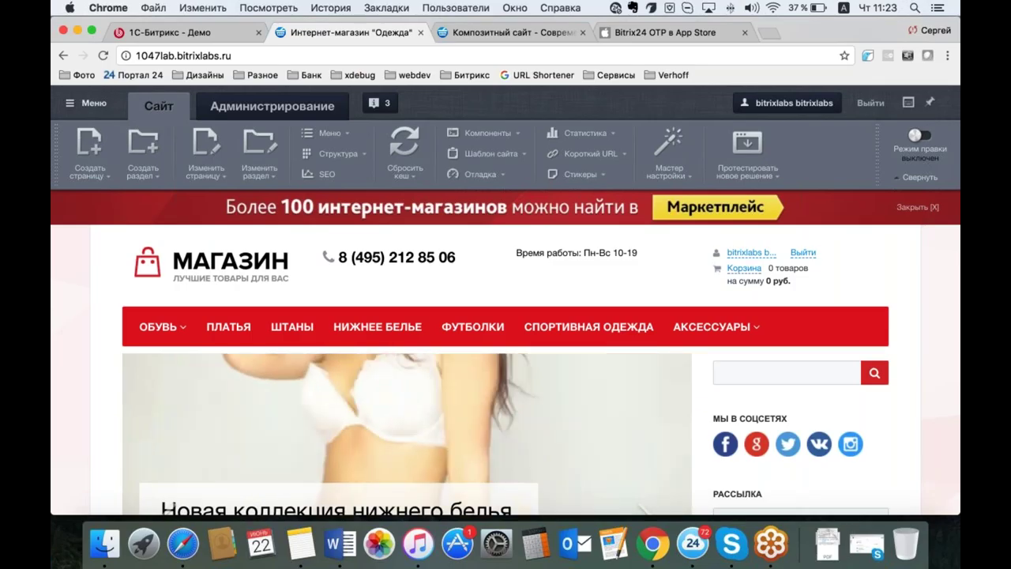
{"action": "left_click", "coordinate": [514, 37]}
Review the Композитный сайт admin page, then go back to the clothing store tab.
{"action": "scroll", "coordinate": [348, 288], "scroll_direction": "up", "scroll_amount": 2}
{"action": "scroll", "coordinate": [347, 289], "scroll_direction": "down", "scroll_amount": 2}
{"action": "scroll", "coordinate": [347, 288], "scroll_direction": "down", "scroll_amount": 1}
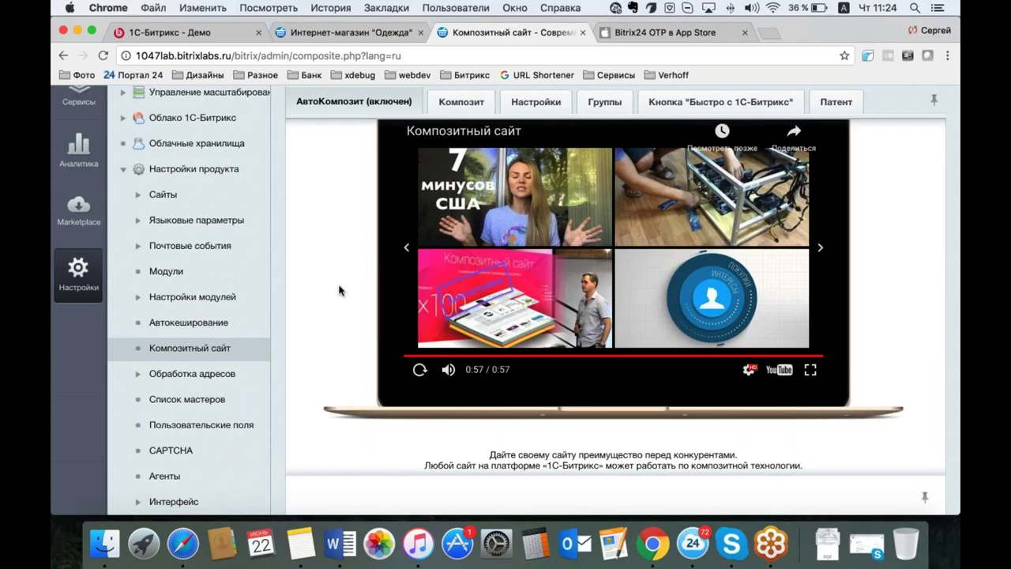
{"action": "scroll", "coordinate": [338, 289], "scroll_direction": "up", "scroll_amount": 3}
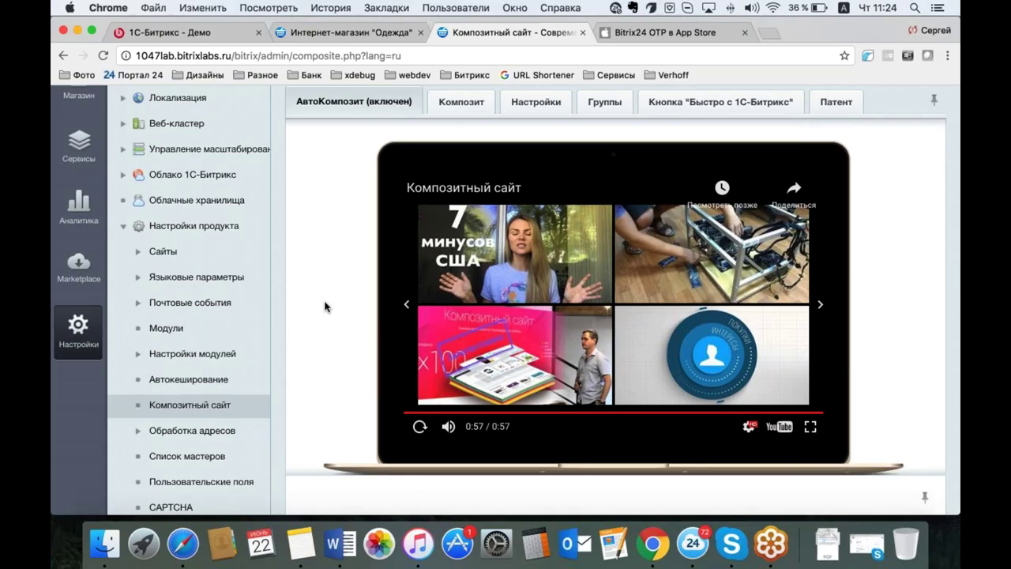
{"action": "scroll", "coordinate": [324, 307], "scroll_direction": "down", "scroll_amount": 1}
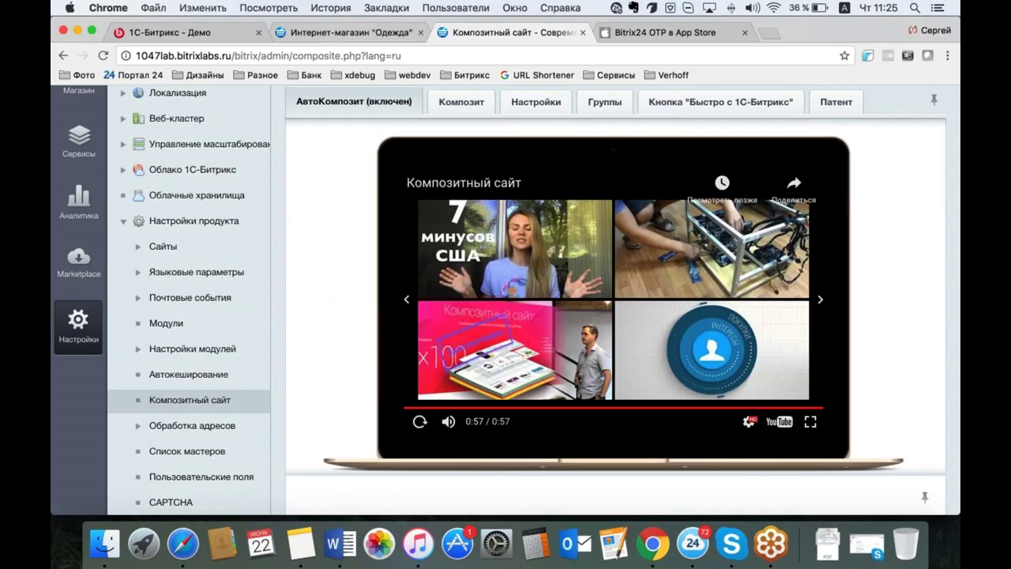
{"action": "left_click", "coordinate": [347, 33]}
Open the Нижнее белье Розовое Смущенье product page and select its path in the address bar.
{"action": "scroll", "coordinate": [619, 327], "scroll_direction": "down", "scroll_amount": 10}
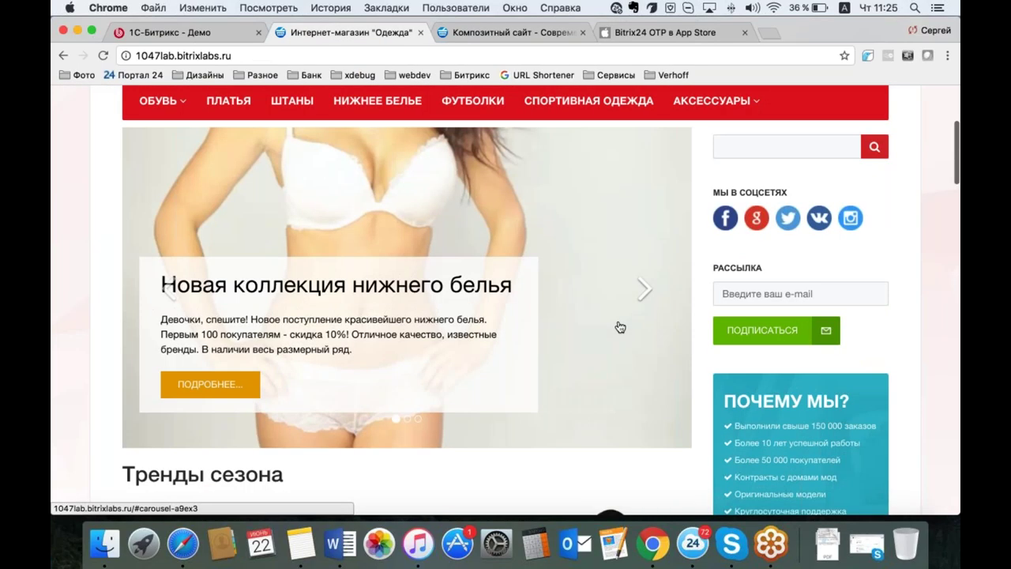
{"action": "left_click", "coordinate": [420, 234]}
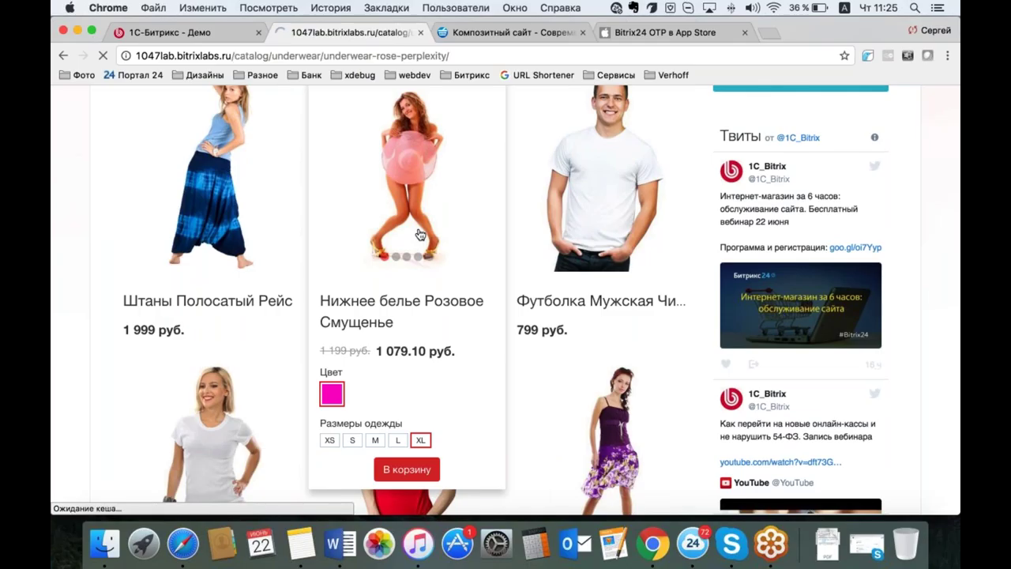
{"action": "scroll", "coordinate": [418, 232], "scroll_direction": "down", "scroll_amount": 3}
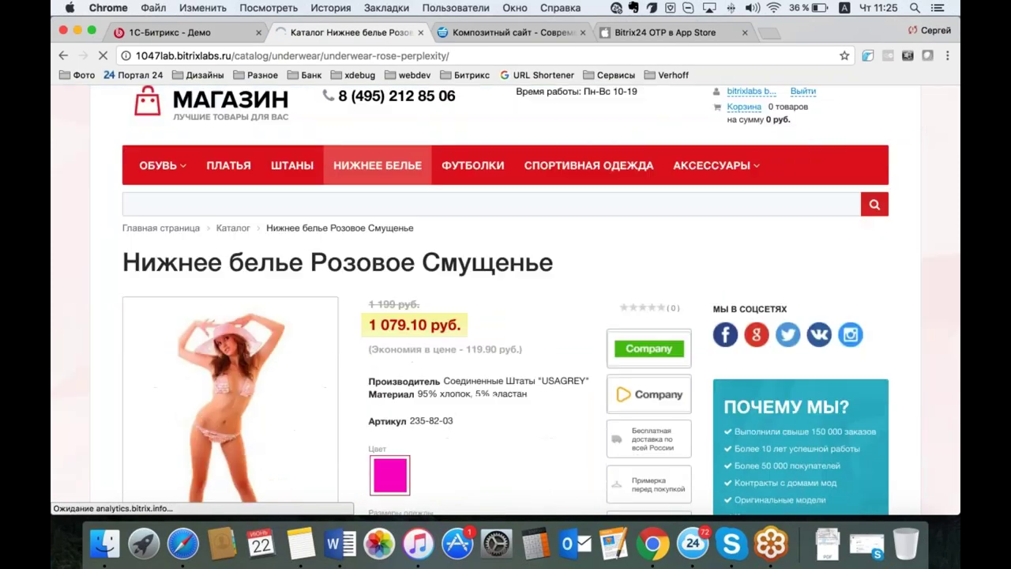
{"action": "scroll", "coordinate": [506, 300], "scroll_direction": "down", "scroll_amount": 4}
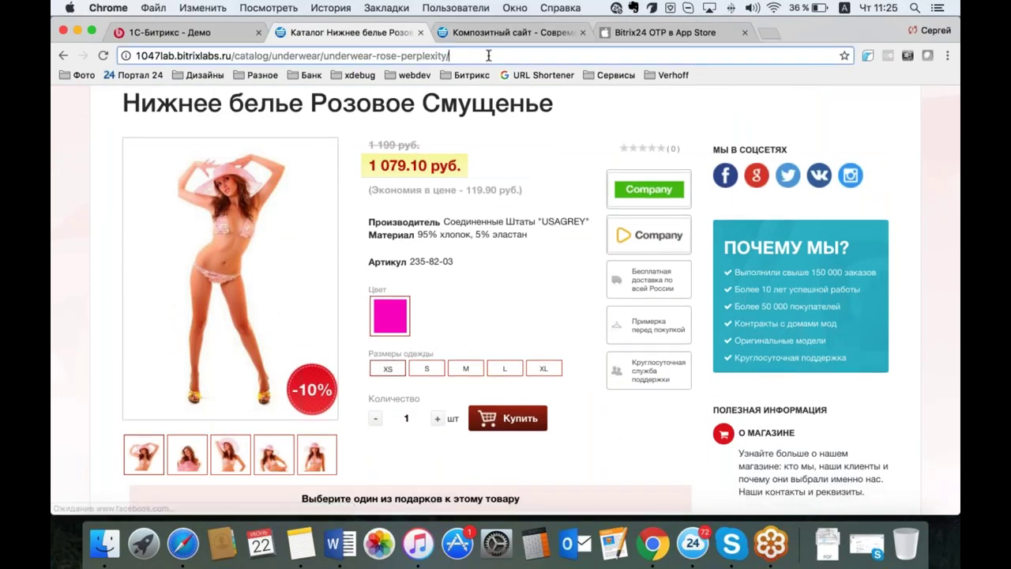
{"action": "left_click_drag", "start_coordinate": [450, 55], "coordinate": [269, 55]}
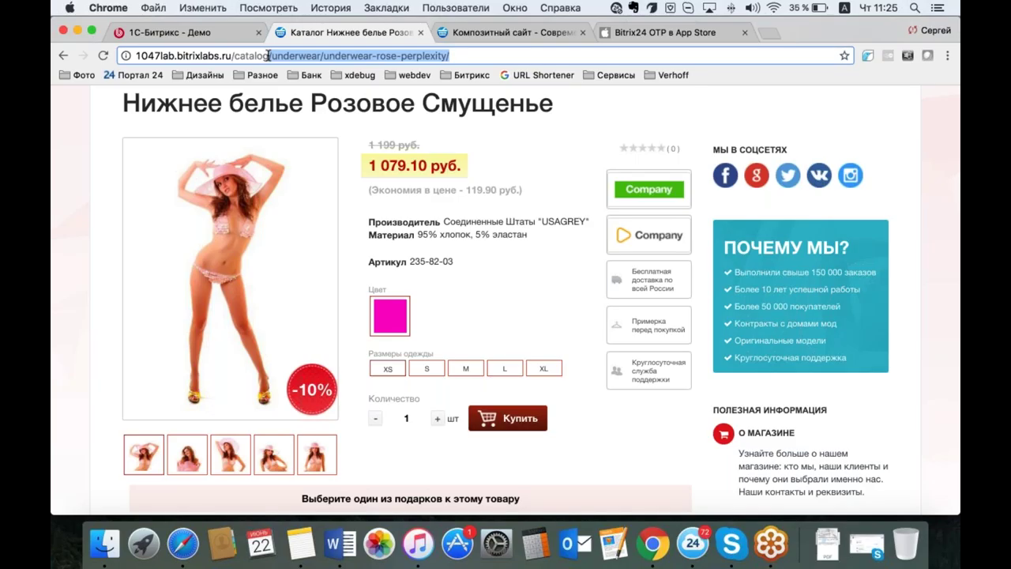
{"action": "left_click_drag", "start_coordinate": [476, 55], "coordinate": [268, 55]}
Highlight the discounted price 1 079.10 руб. twice, clear the selection, and reload the page.
{"action": "scroll", "coordinate": [585, 332], "scroll_direction": "up", "scroll_amount": 5}
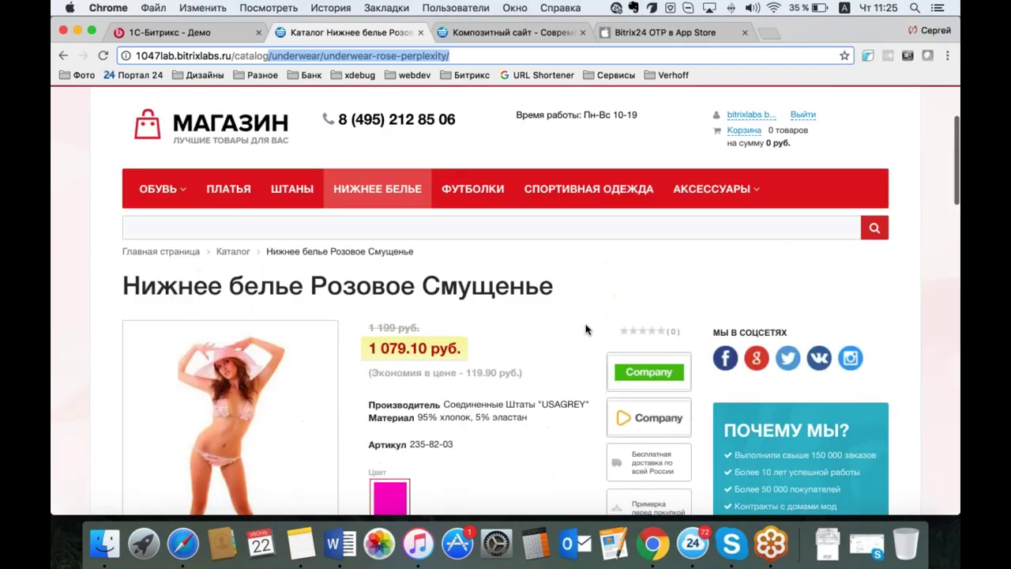
{"action": "scroll", "coordinate": [586, 328], "scroll_direction": "down", "scroll_amount": 4}
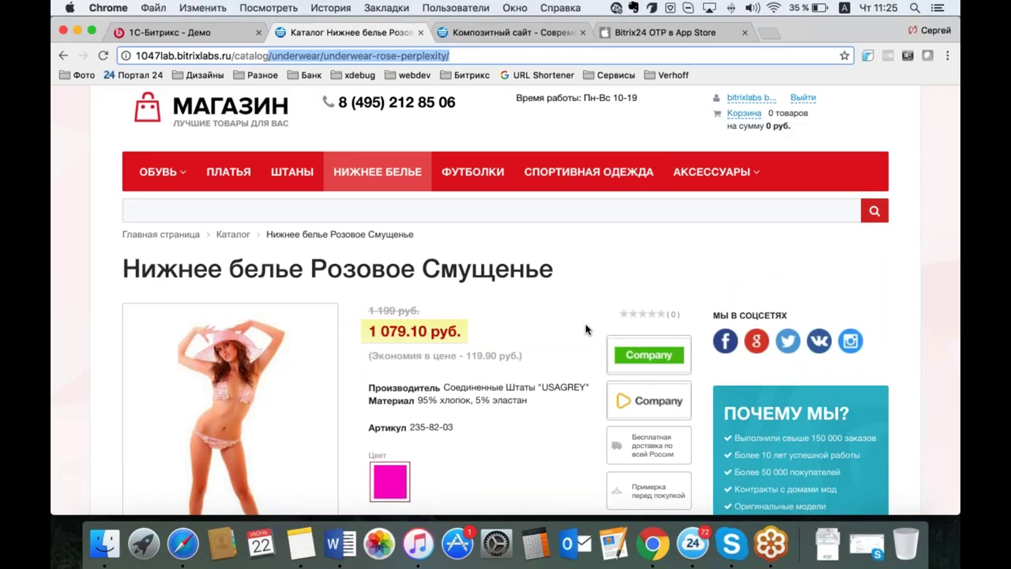
{"action": "scroll", "coordinate": [586, 329], "scroll_direction": "down", "scroll_amount": 3}
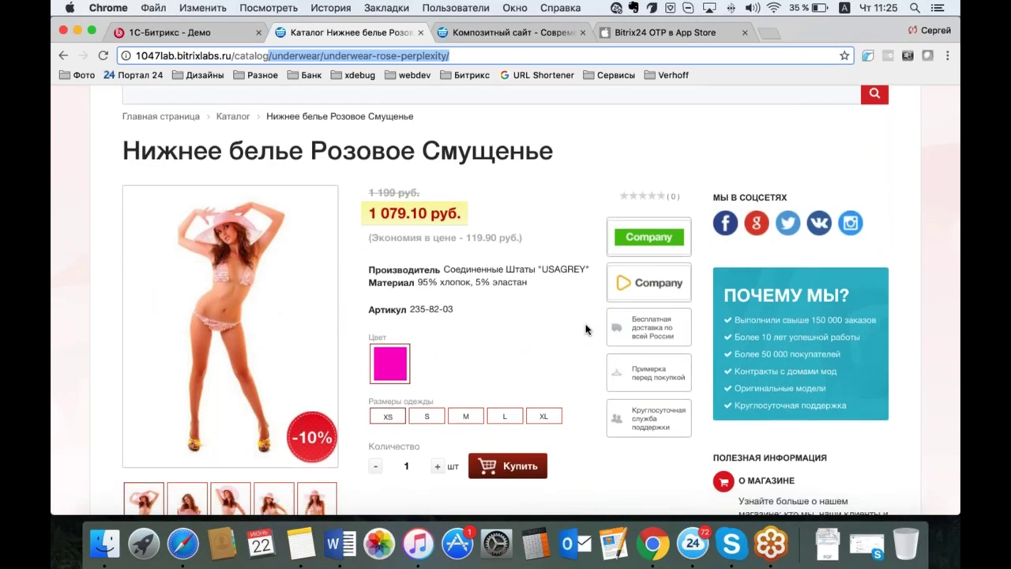
{"action": "scroll", "coordinate": [585, 329], "scroll_direction": "down", "scroll_amount": 3}
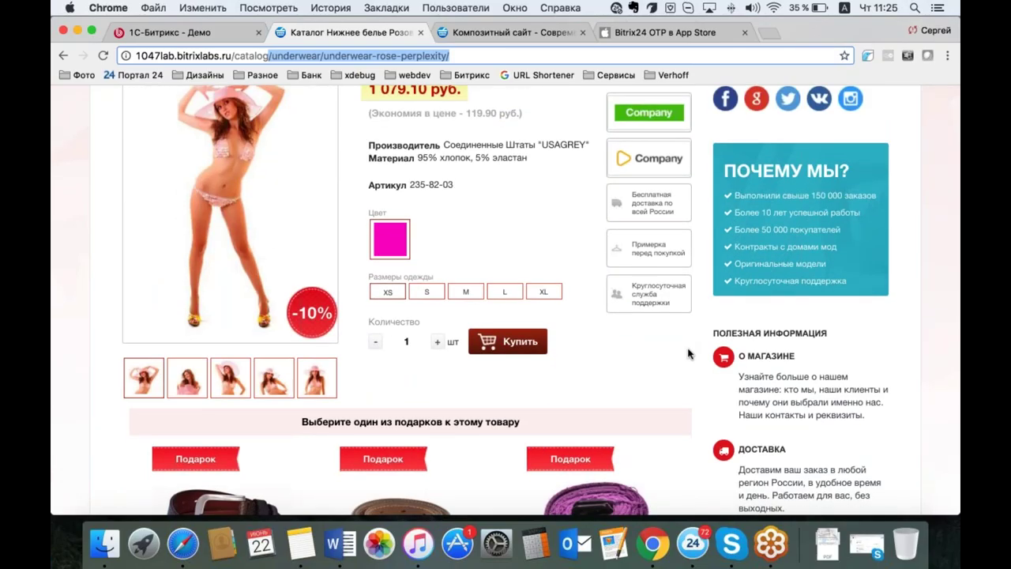
{"action": "scroll", "coordinate": [682, 350], "scroll_direction": "up", "scroll_amount": 4}
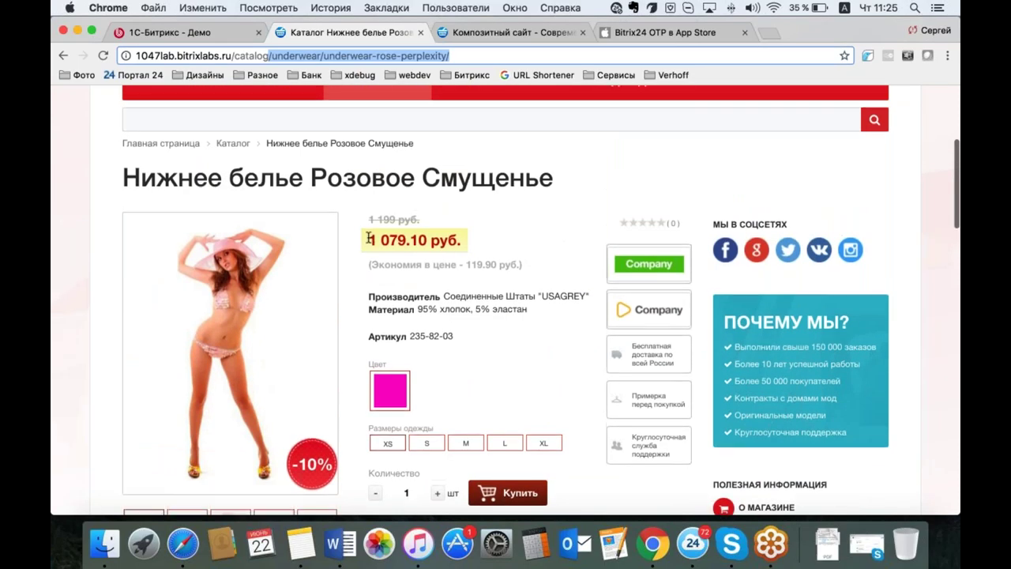
{"action": "left_click_drag", "start_coordinate": [369, 239], "coordinate": [462, 239]}
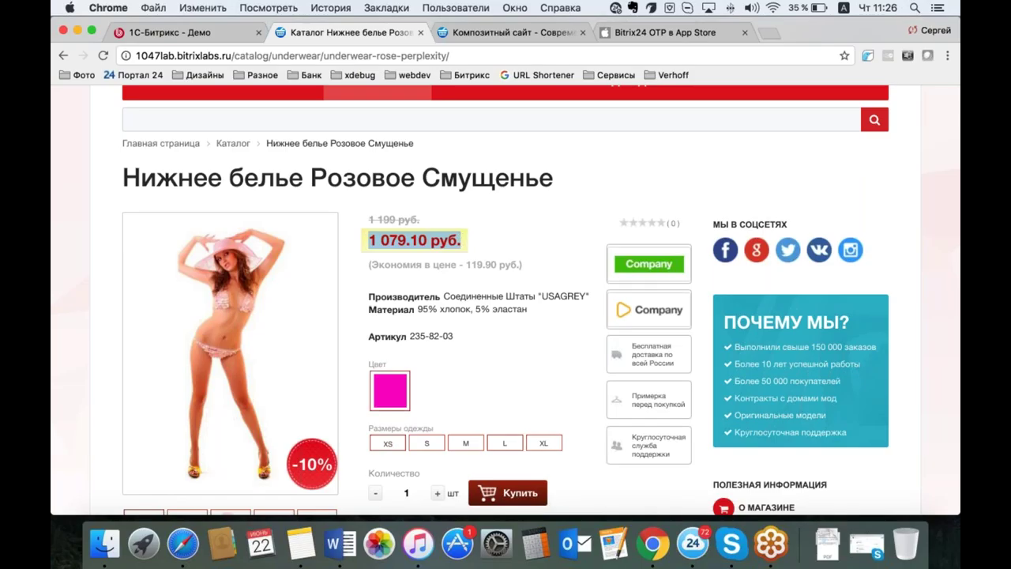
{"action": "left_click", "coordinate": [558, 375]}
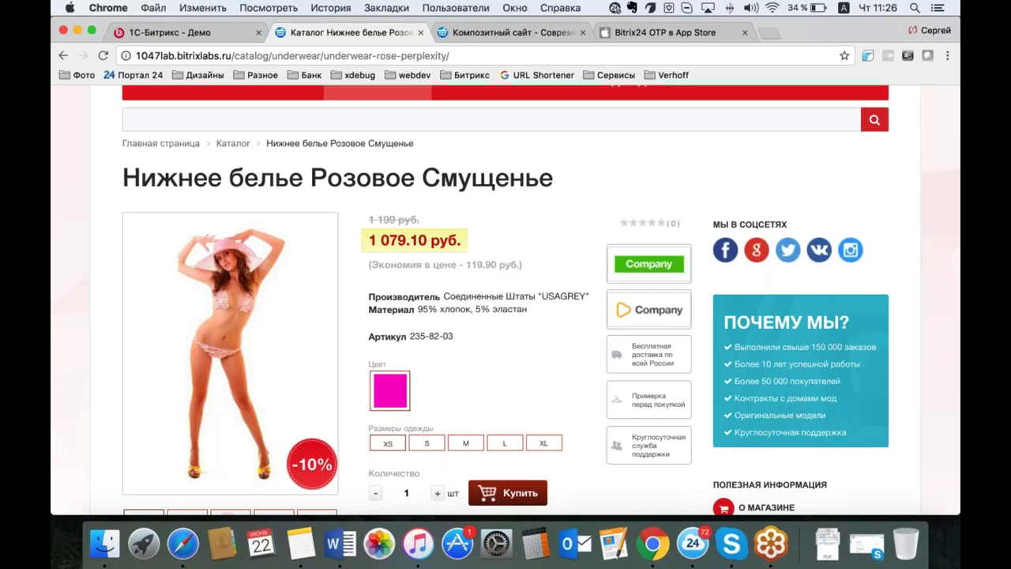
{"action": "left_click_drag", "start_coordinate": [370, 241], "coordinate": [460, 241]}
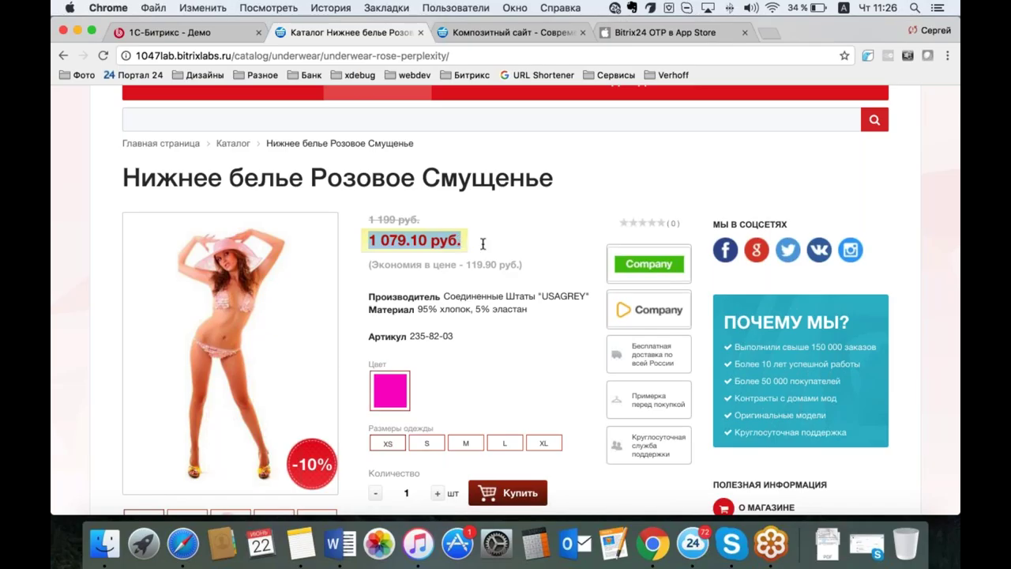
{"action": "left_click", "coordinate": [570, 279]}
{"action": "key", "text": "super+r"}
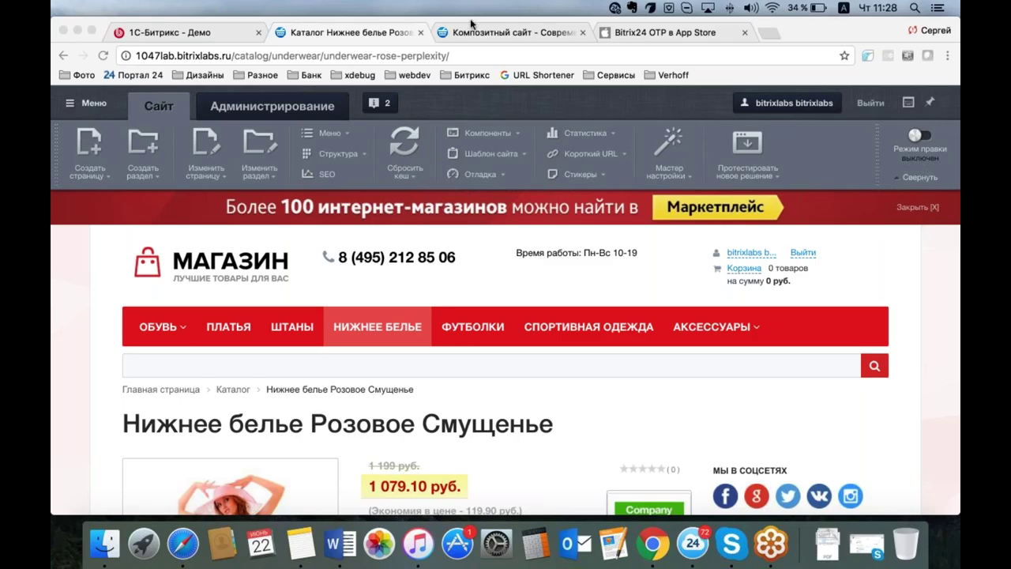
Review the AutoComposite (включен) page on the Композитный сайт tab down to the checklist and back.
{"action": "left_click", "coordinate": [496, 33]}
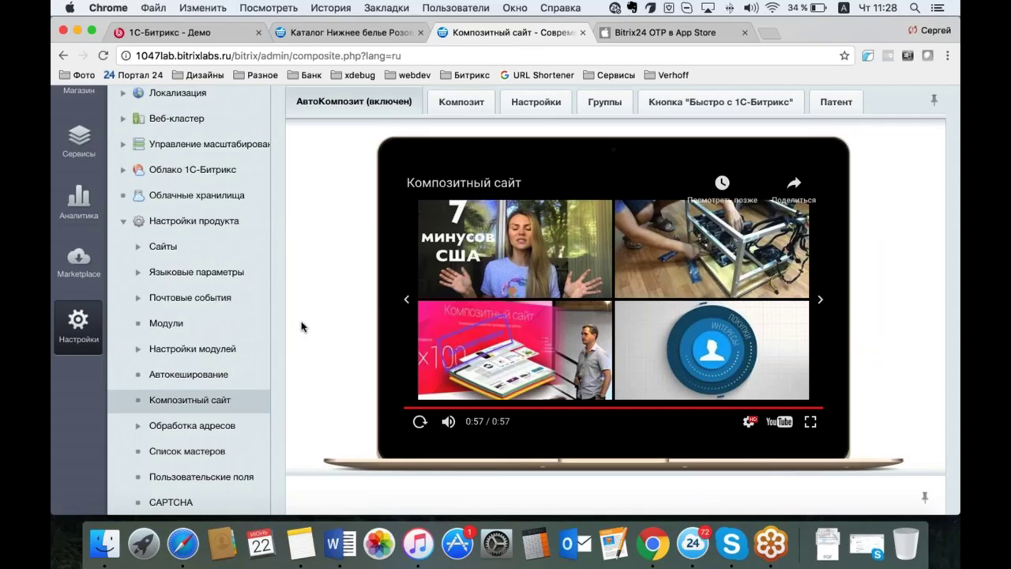
{"action": "scroll", "coordinate": [332, 343], "scroll_direction": "down", "scroll_amount": 5}
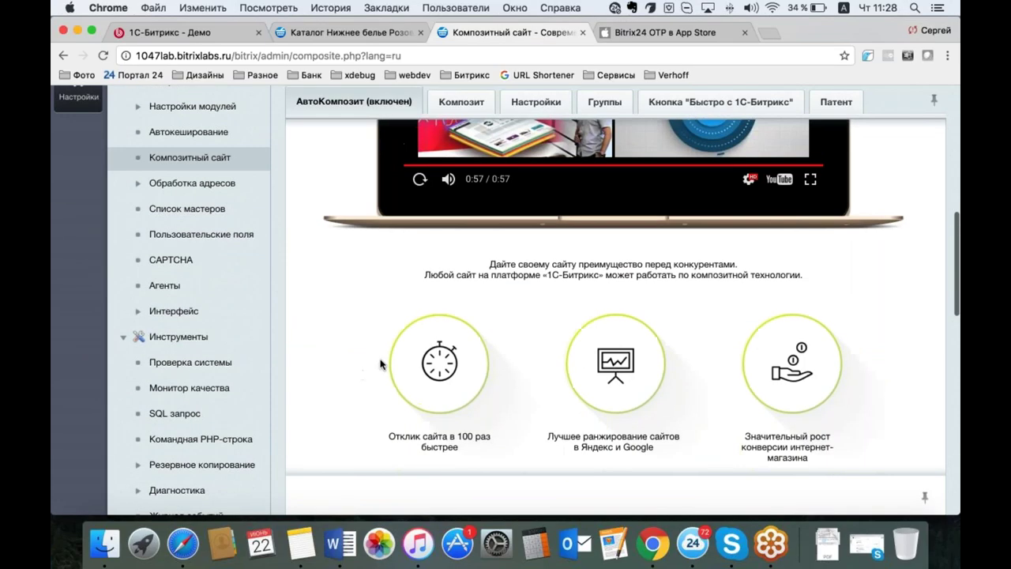
{"action": "scroll", "coordinate": [380, 364], "scroll_direction": "down", "scroll_amount": 2}
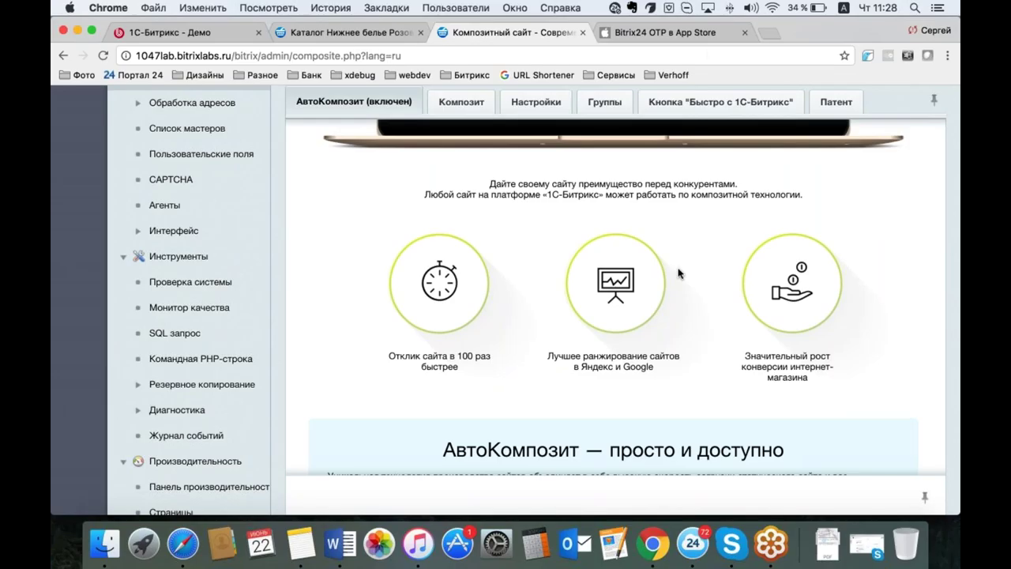
{"action": "scroll", "coordinate": [681, 273], "scroll_direction": "down", "scroll_amount": 5}
{"action": "scroll", "coordinate": [823, 278], "scroll_direction": "down", "scroll_amount": 5}
{"action": "scroll", "coordinate": [822, 279], "scroll_direction": "down", "scroll_amount": 4}
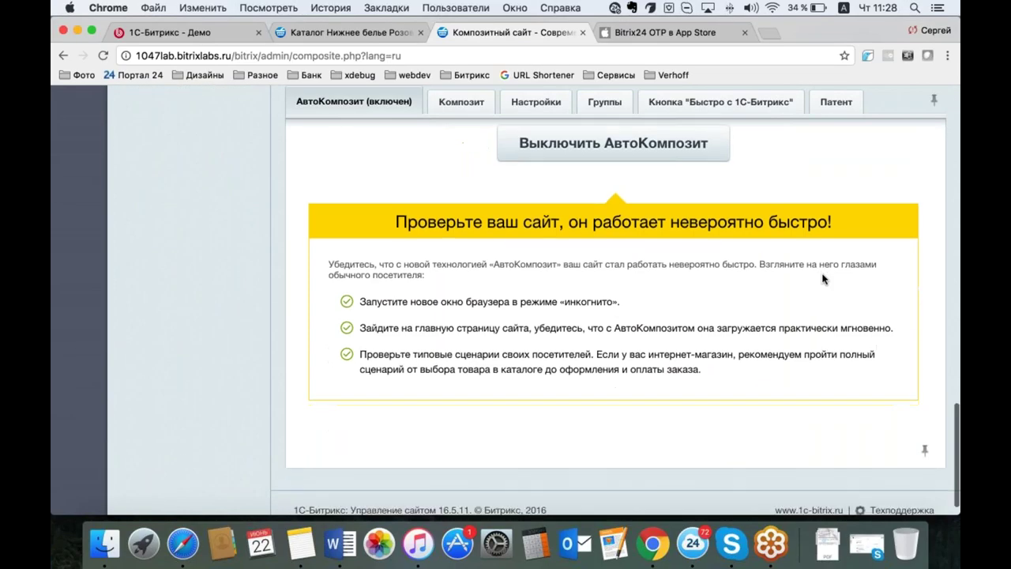
{"action": "scroll", "coordinate": [823, 279], "scroll_direction": "up", "scroll_amount": 10}
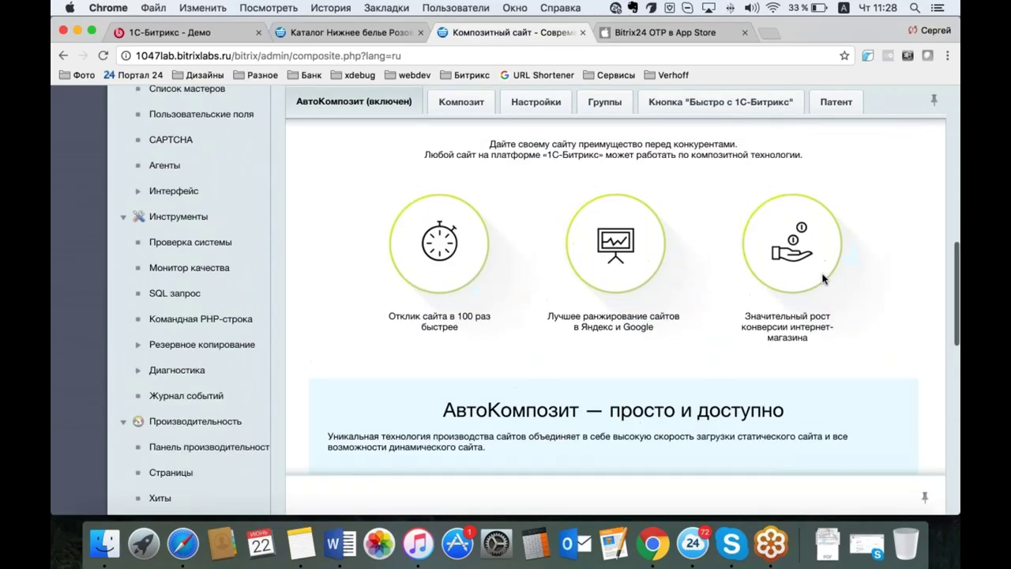
Load the dev.1c-bitrix.ru developer site in a new tab from the dev.1c address suggestion.
{"action": "left_click", "coordinate": [768, 33]}
{"action": "type", "text": "dev"}
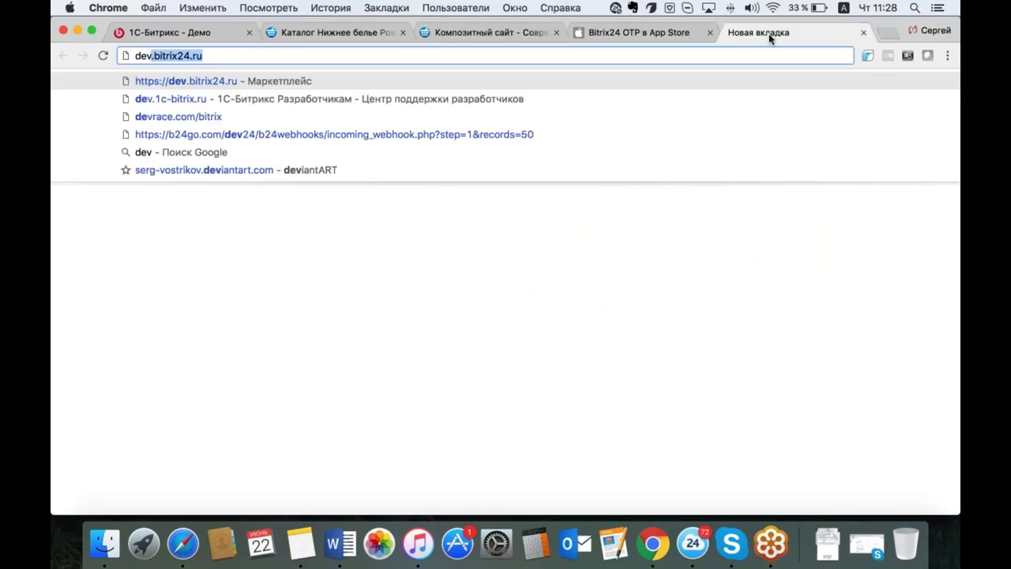
{"action": "type", "text": ".1c"}
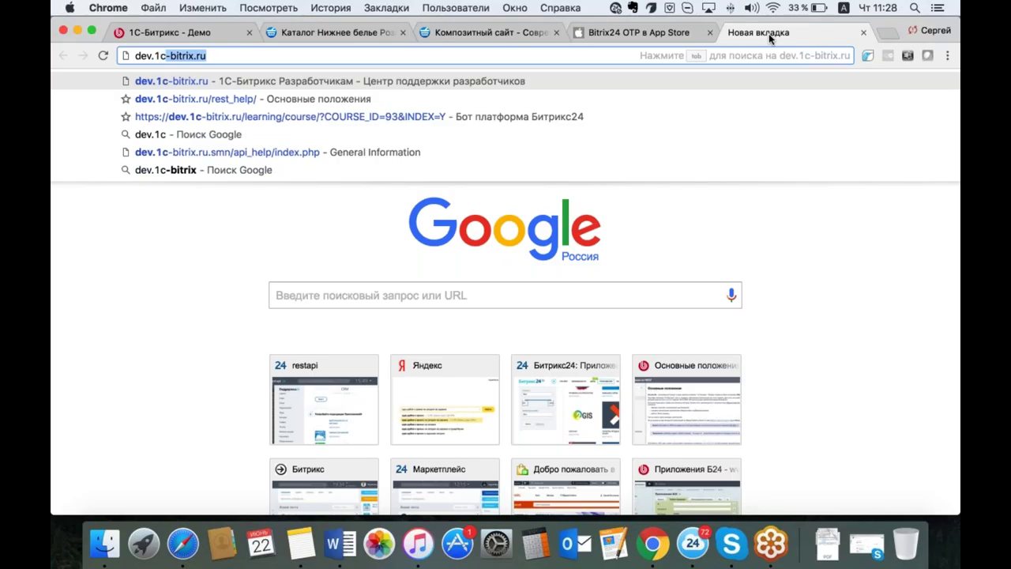
{"action": "key", "text": "Return"}
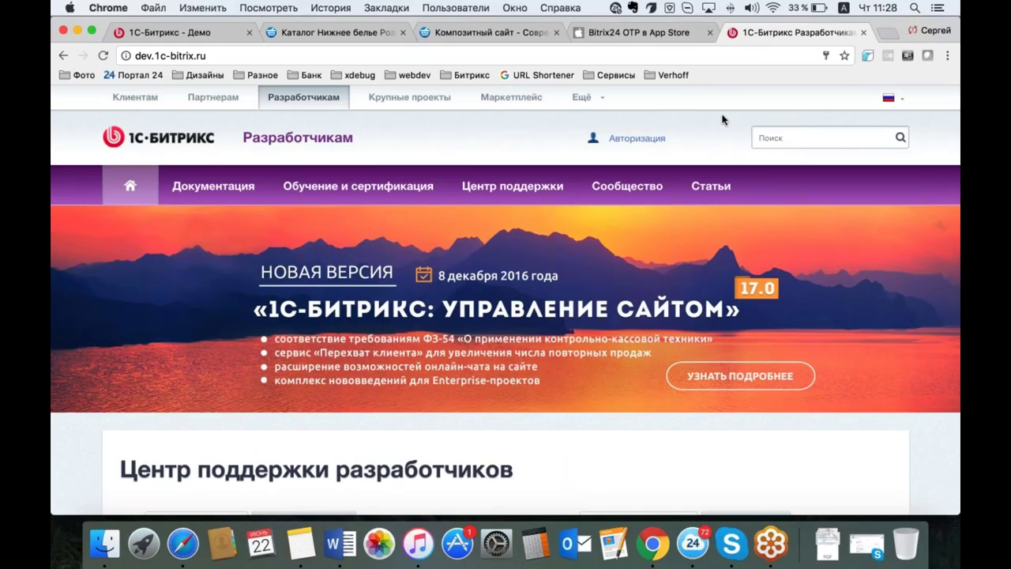
Search the developer site for 'композит' and skim the results.
{"action": "mouse_move", "coordinate": [697, 223]}
{"action": "type", "text": "cd"}
{"action": "key", "text": "BackSpace"}
{"action": "key", "text": "BackSpace"}
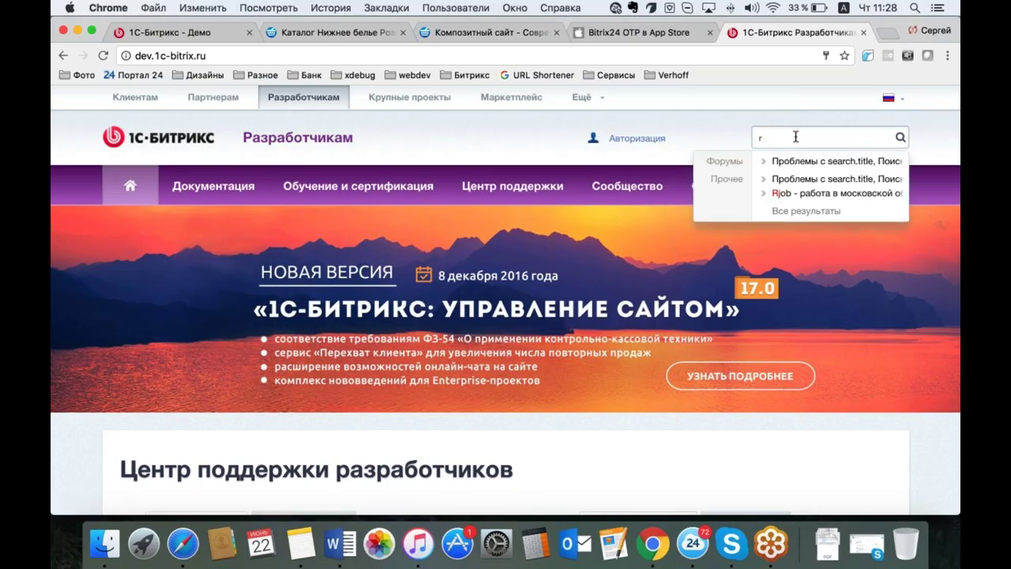
{"action": "key", "text": "ctrl+space"}
{"action": "type", "text": "композит"}
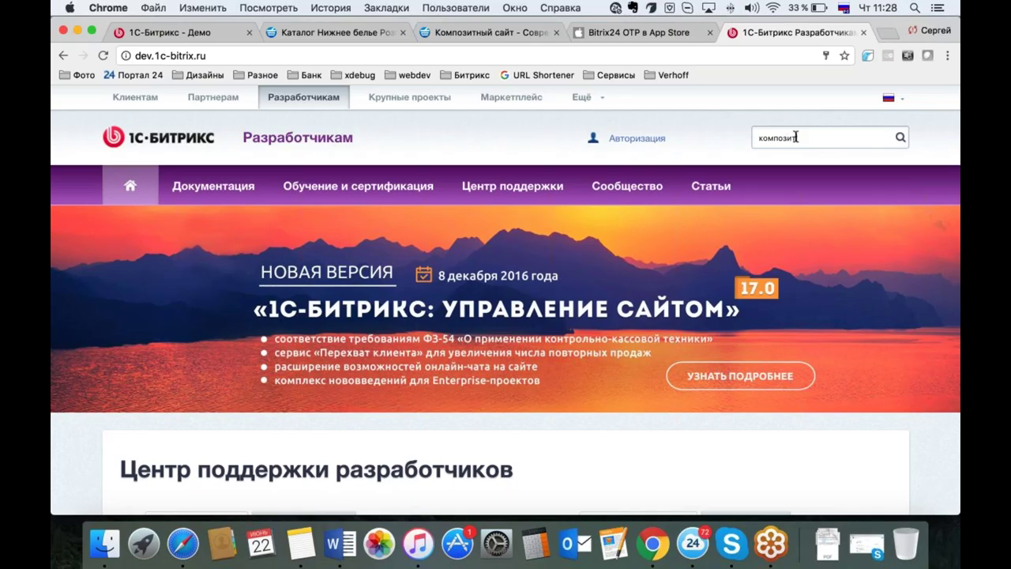
{"action": "key", "text": "Return"}
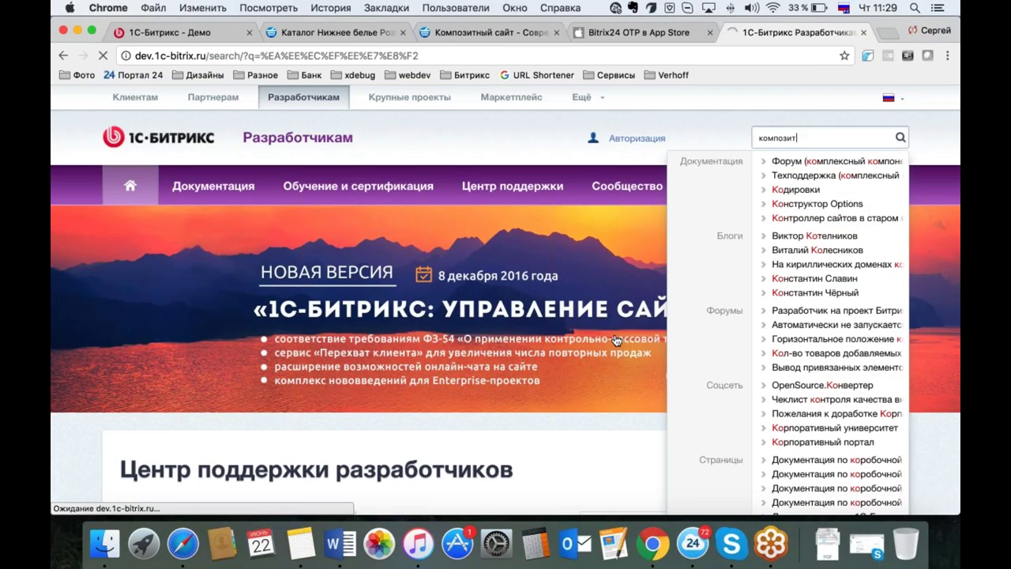
{"action": "scroll", "coordinate": [629, 408], "scroll_direction": "down", "scroll_amount": 5}
{"action": "scroll", "coordinate": [681, 406], "scroll_direction": "down", "scroll_amount": 2}
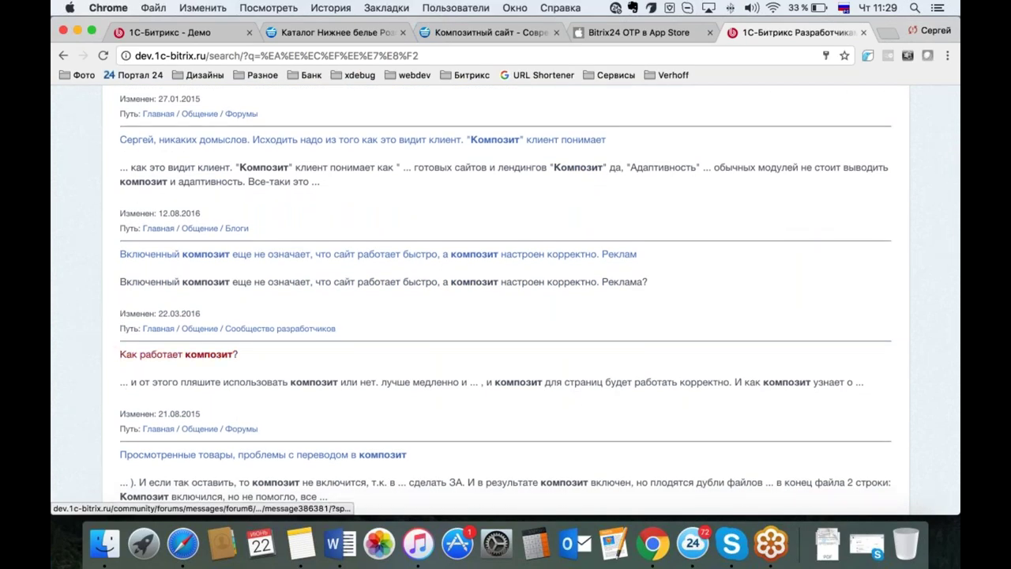
{"action": "scroll", "coordinate": [113, 355], "scroll_direction": "up", "scroll_amount": 7}
Browse the Документация > Управление сайтом PHP docs, then return to the Композитный сайт tab.
{"action": "mouse_move", "coordinate": [210, 192]}
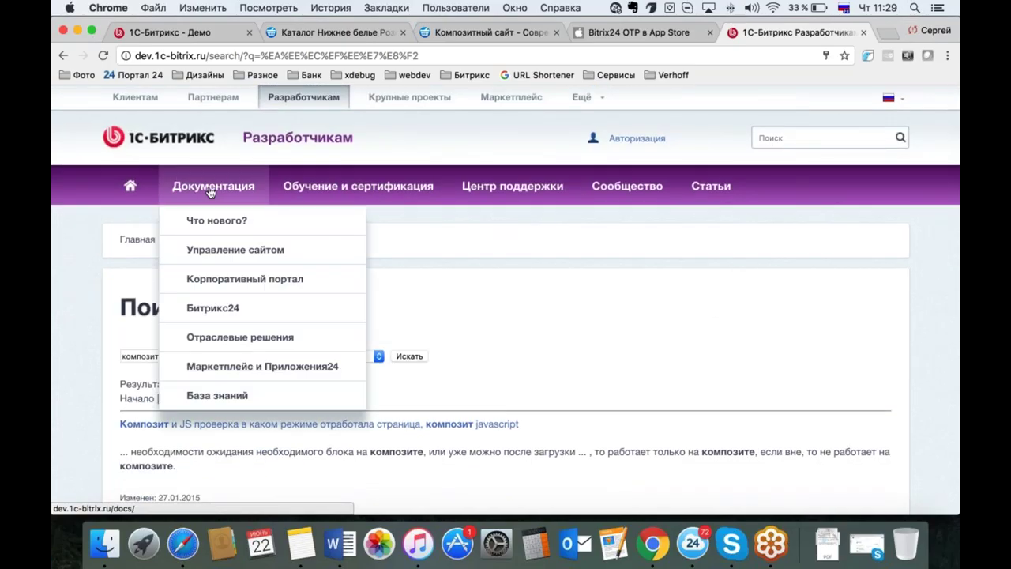
{"action": "left_click", "coordinate": [224, 255]}
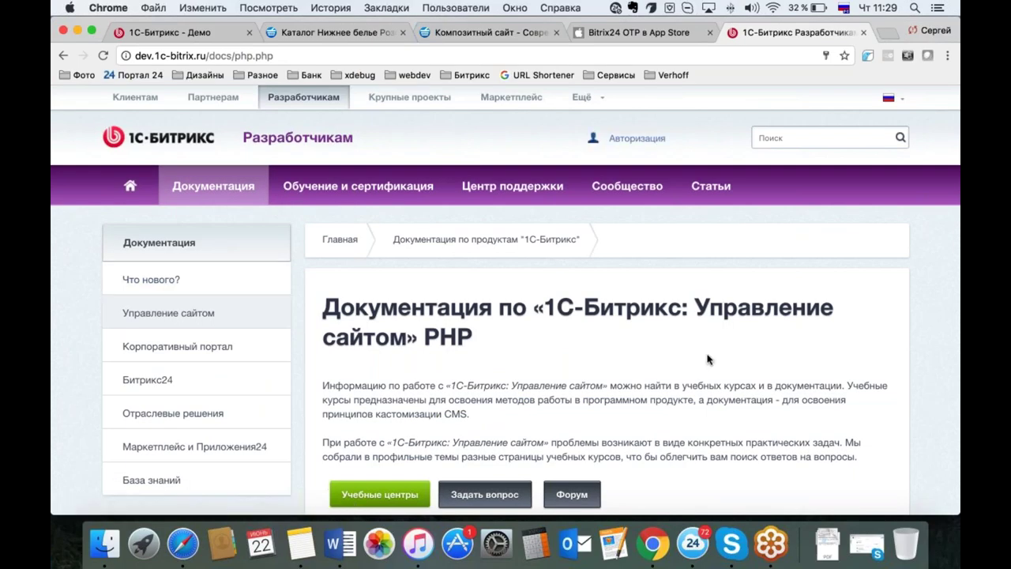
{"action": "scroll", "coordinate": [709, 359], "scroll_direction": "down", "scroll_amount": 10}
{"action": "scroll", "coordinate": [709, 359], "scroll_direction": "down", "scroll_amount": 1}
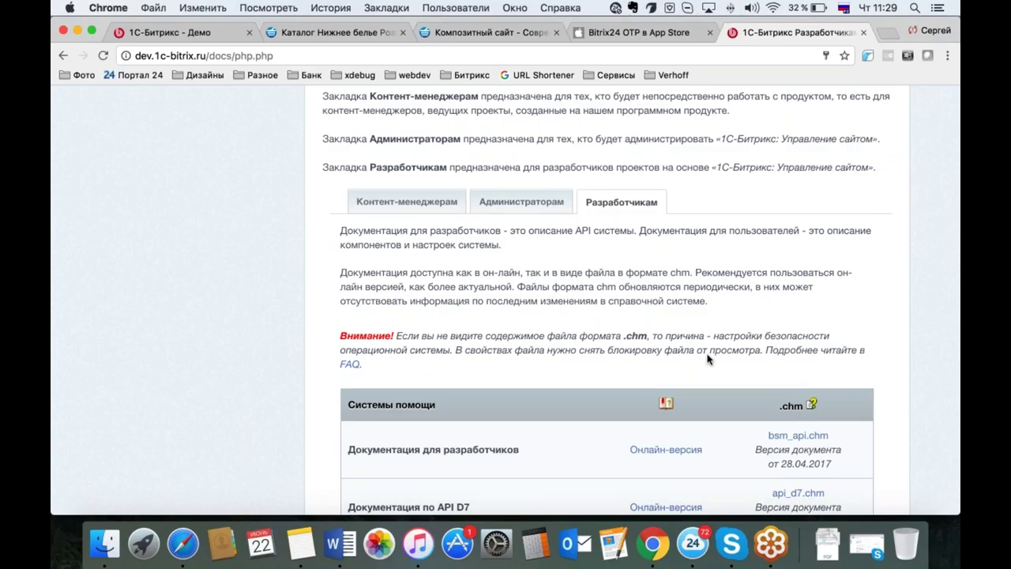
{"action": "left_click", "coordinate": [475, 33]}
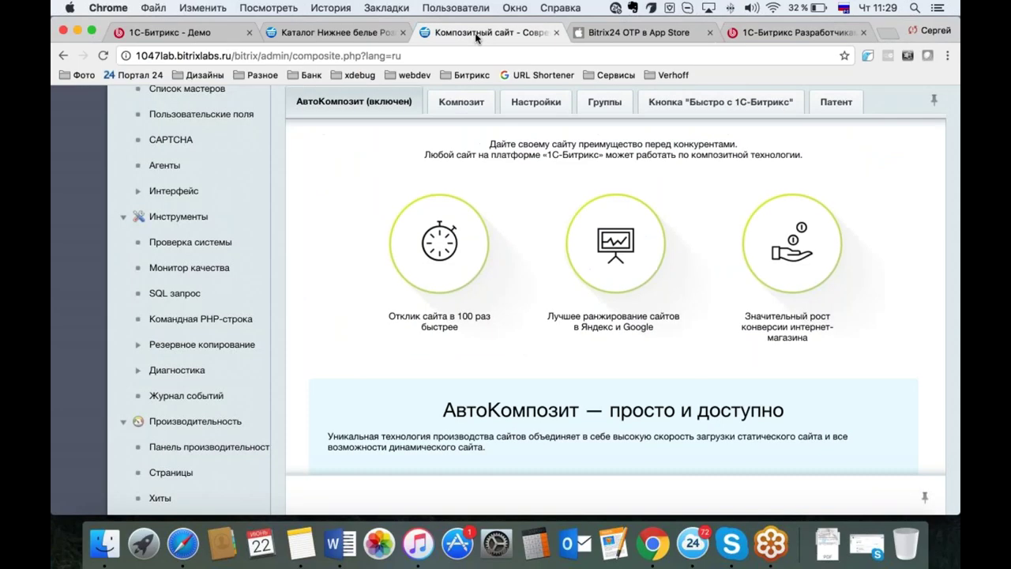
{"action": "scroll", "coordinate": [353, 271], "scroll_direction": "up", "scroll_amount": 10}
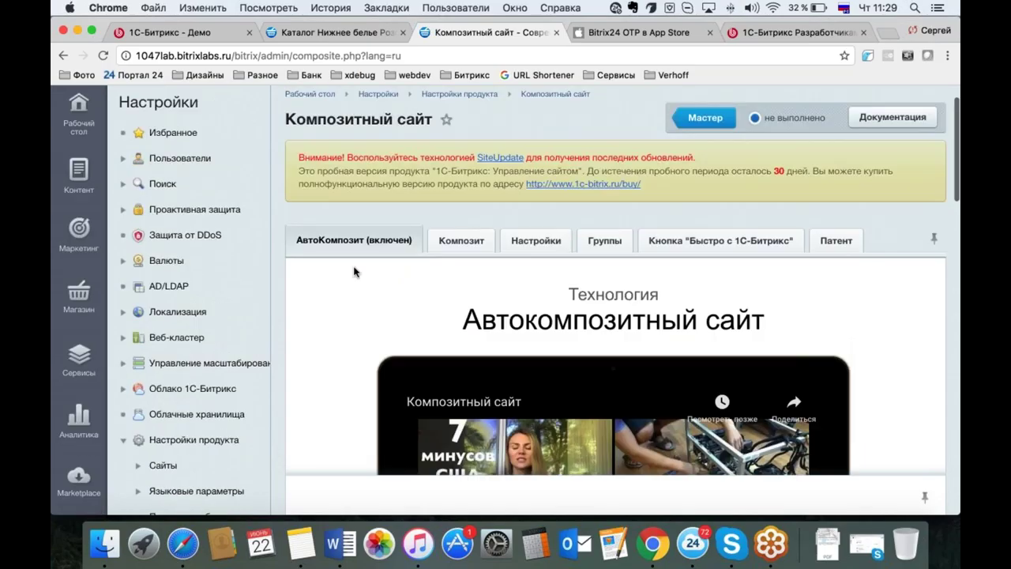
{"action": "scroll", "coordinate": [353, 271], "scroll_direction": "down", "scroll_amount": 2}
{"action": "scroll", "coordinate": [353, 271], "scroll_direction": "down", "scroll_amount": 2}
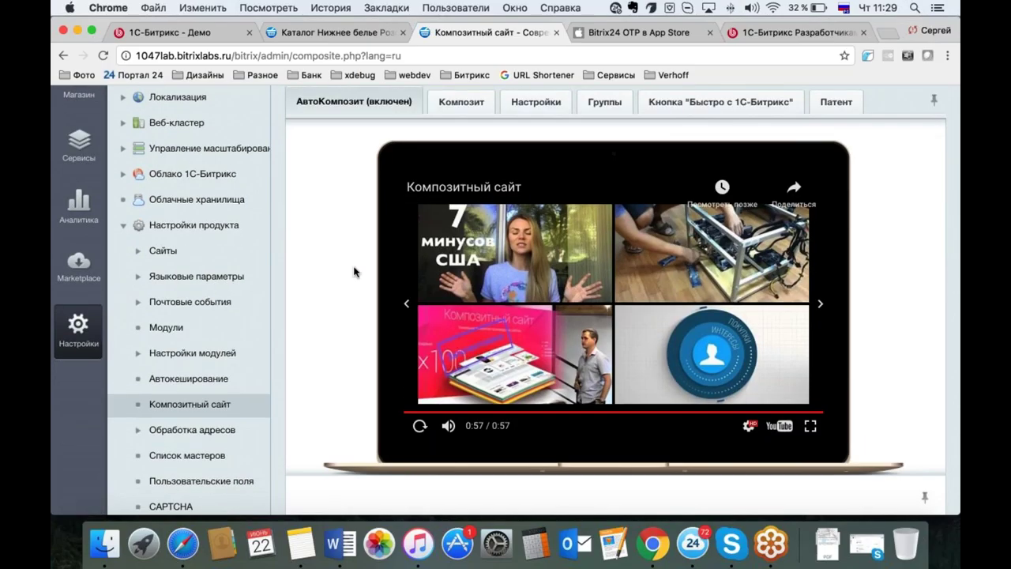
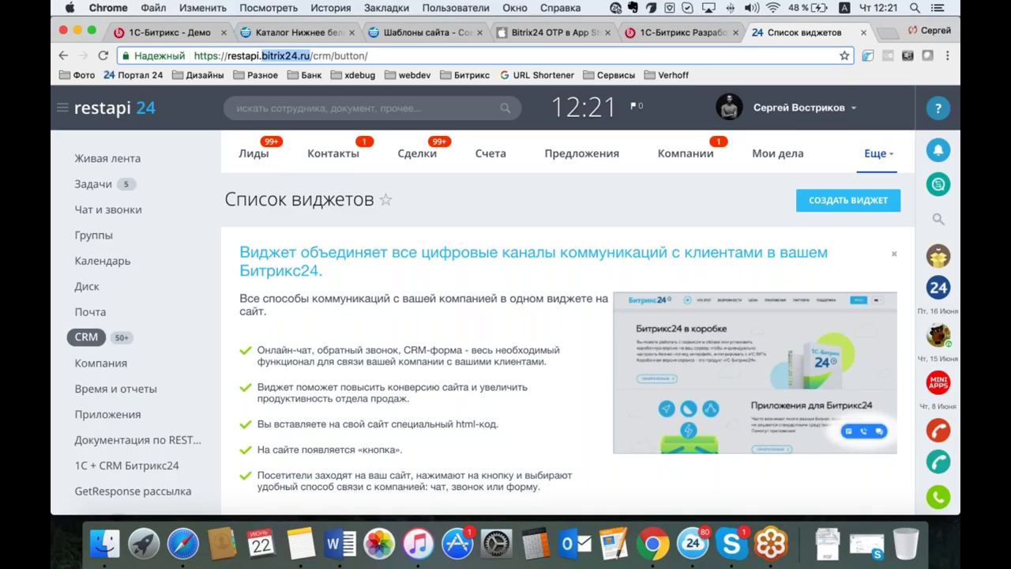
Edit the preinstalled 'Открытая линия, CRM-форма, Обратный звонок' widget via CRM > Еще > Виджет на сайт.
{"action": "left_click", "coordinate": [85, 338]}
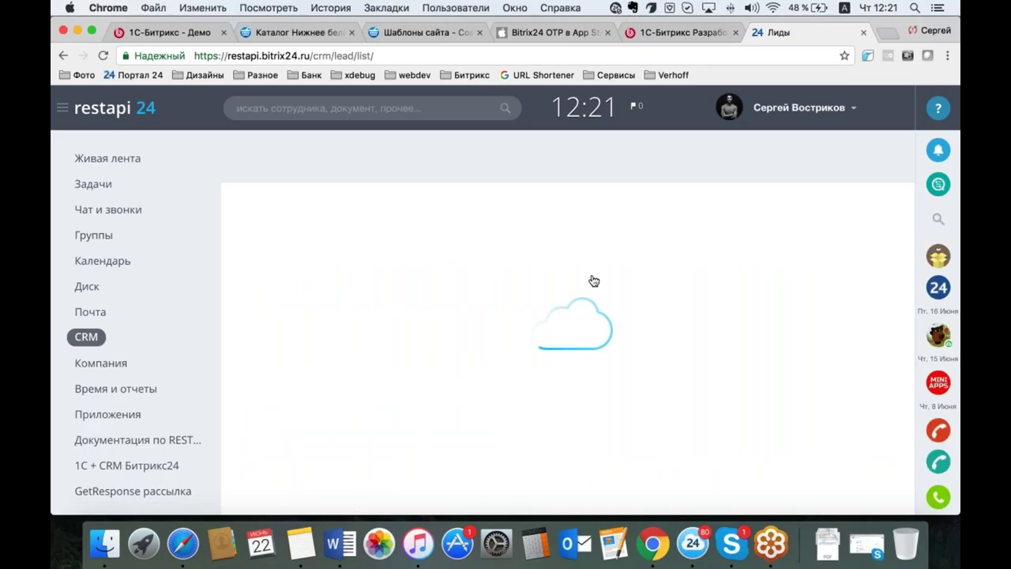
{"action": "left_click", "coordinate": [877, 153]}
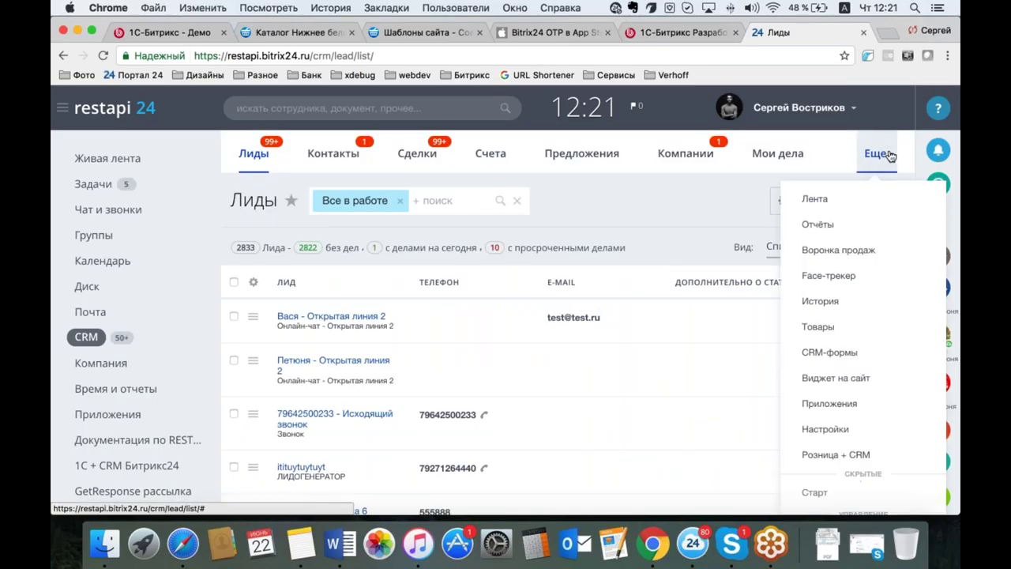
{"action": "left_click", "coordinate": [868, 381]}
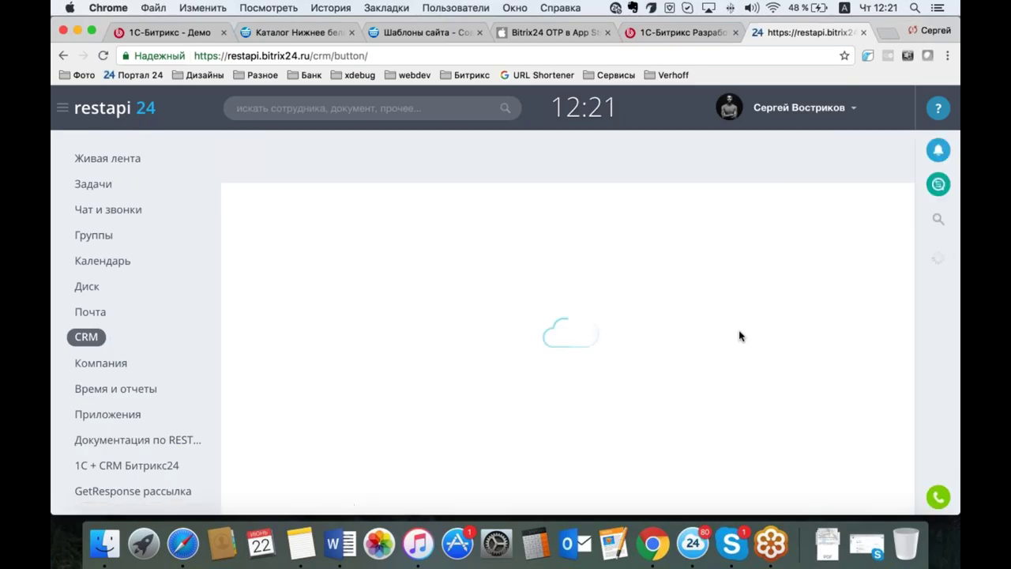
{"action": "scroll", "coordinate": [537, 326], "scroll_direction": "down", "scroll_amount": 8}
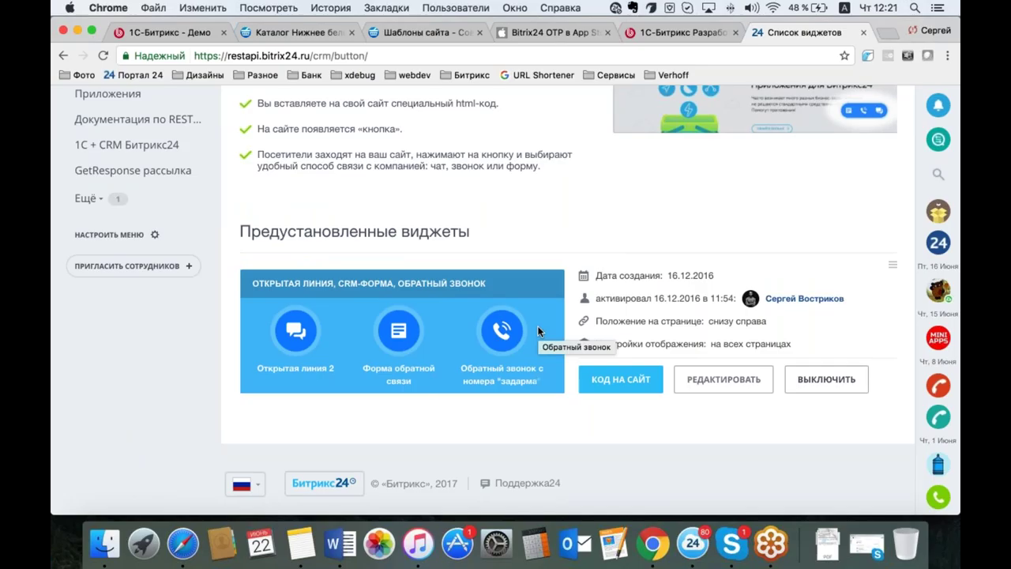
{"action": "left_click", "coordinate": [735, 394]}
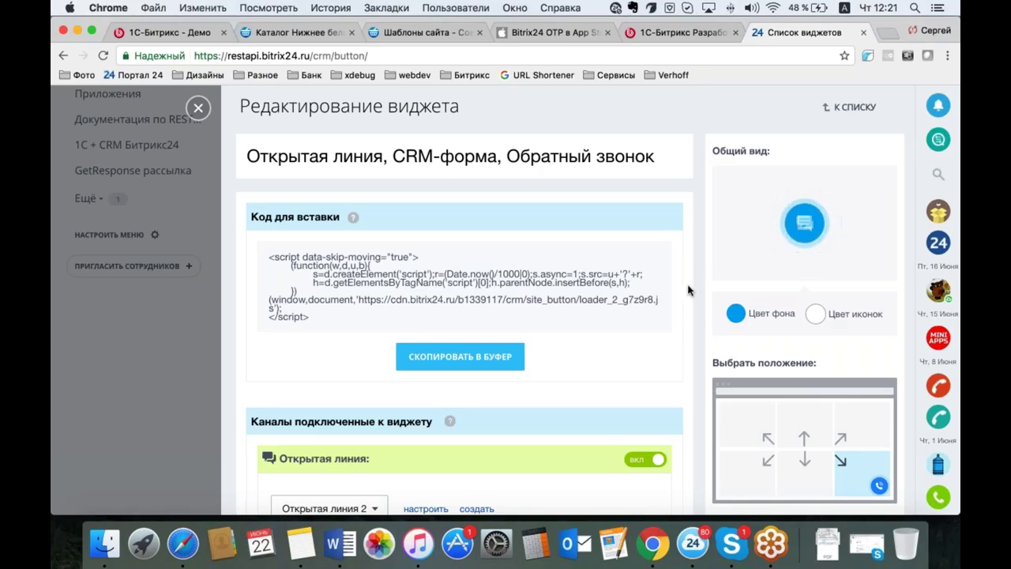
Open the Открытая линия 2 channel's settings from the widget's connected channels list.
{"action": "scroll", "coordinate": [687, 291], "scroll_direction": "down", "scroll_amount": 5}
{"action": "scroll", "coordinate": [688, 291], "scroll_direction": "down", "scroll_amount": 6}
{"action": "scroll", "coordinate": [687, 291], "scroll_direction": "up", "scroll_amount": 11}
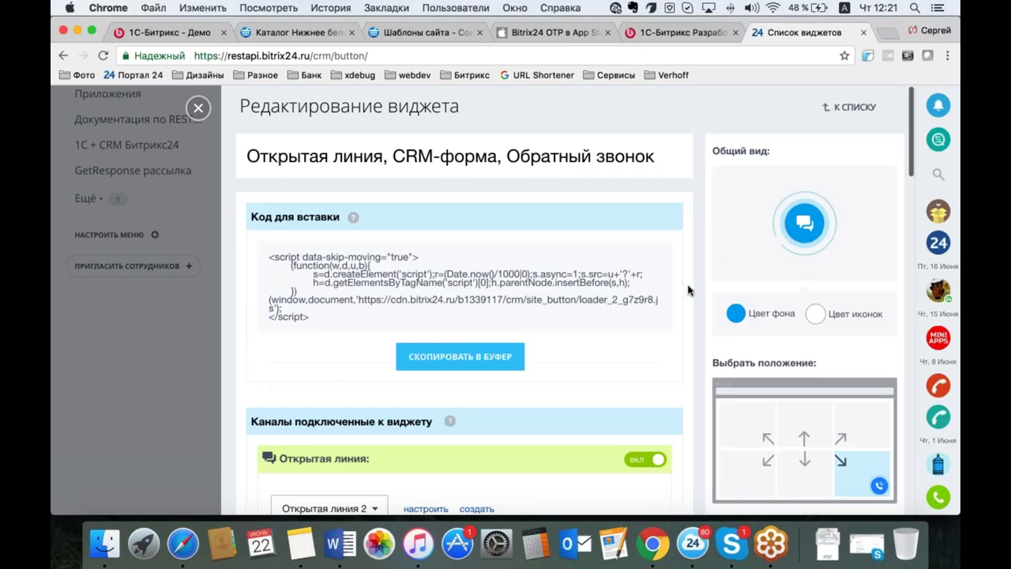
{"action": "scroll", "coordinate": [688, 291], "scroll_direction": "down", "scroll_amount": 3}
{"action": "scroll", "coordinate": [687, 290], "scroll_direction": "down", "scroll_amount": 1}
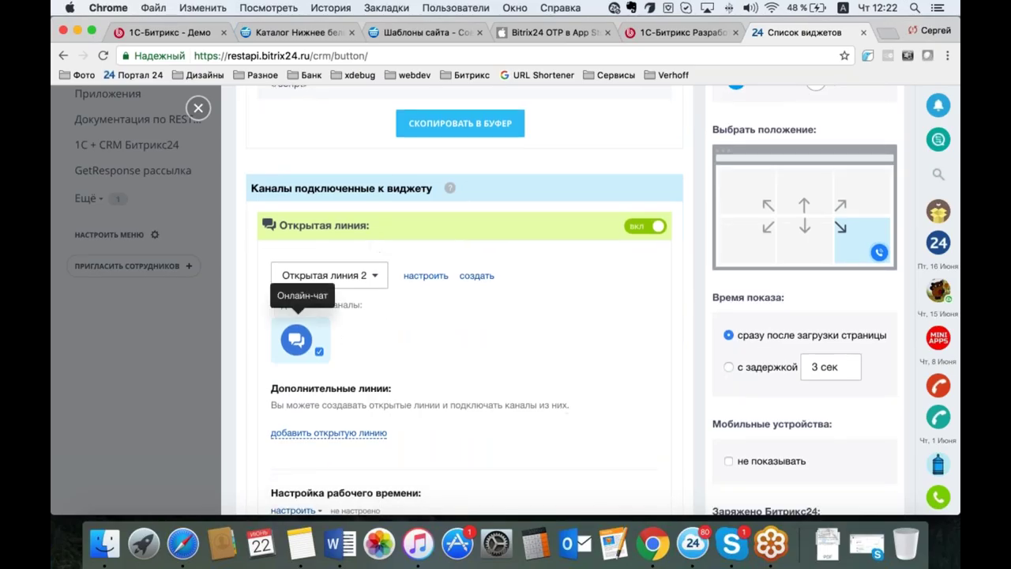
{"action": "left_click", "coordinate": [426, 276]}
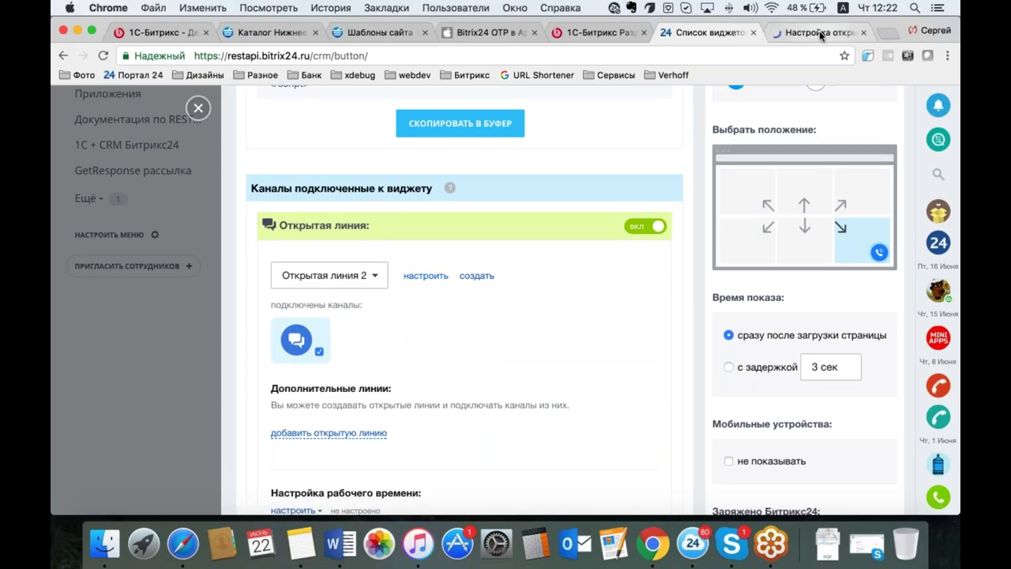
Review the Открытая линия 2 settings page, expanding the Viber and Telegram connection details.
{"action": "left_click", "coordinate": [820, 30]}
{"action": "scroll", "coordinate": [822, 305], "scroll_direction": "down", "scroll_amount": 5}
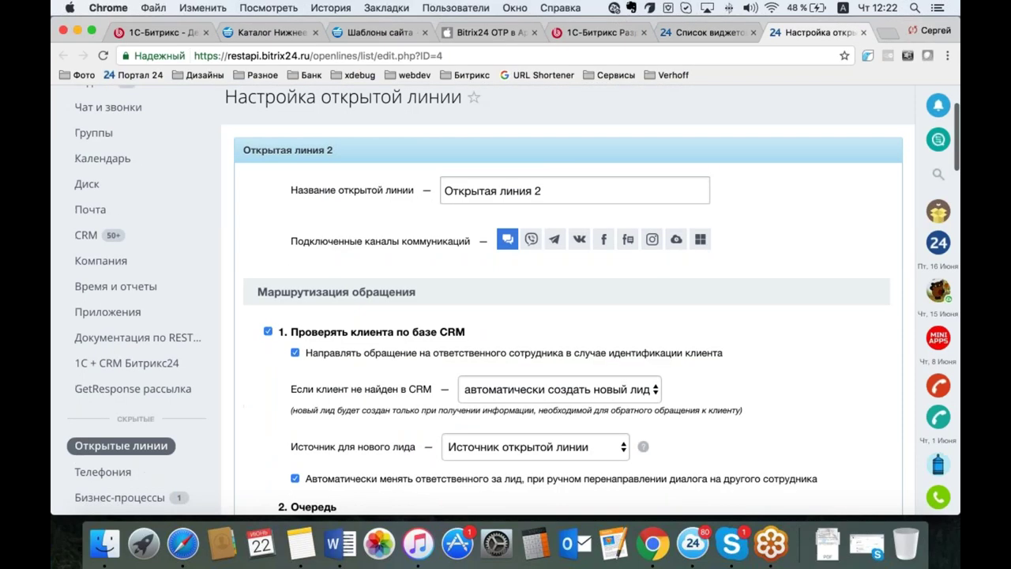
{"action": "scroll", "coordinate": [569, 301], "scroll_direction": "down", "scroll_amount": 15}
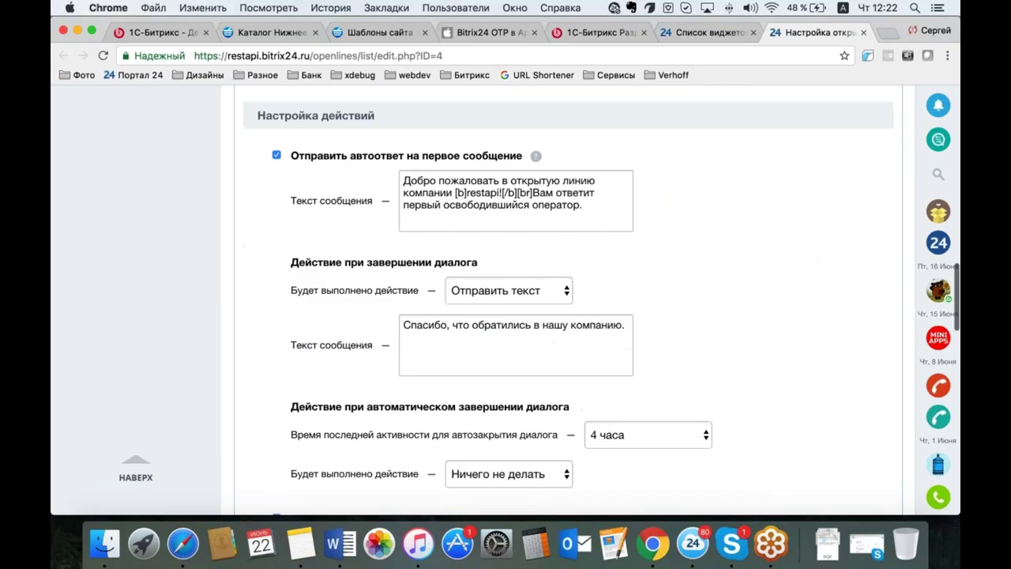
{"action": "scroll", "coordinate": [313, 223], "scroll_direction": "down", "scroll_amount": 10}
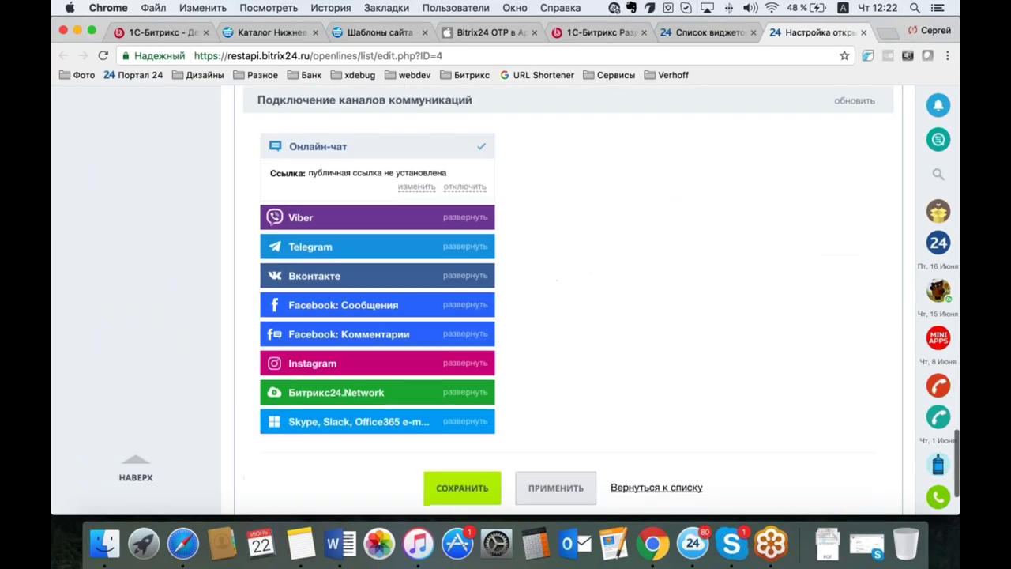
{"action": "left_click", "coordinate": [472, 225]}
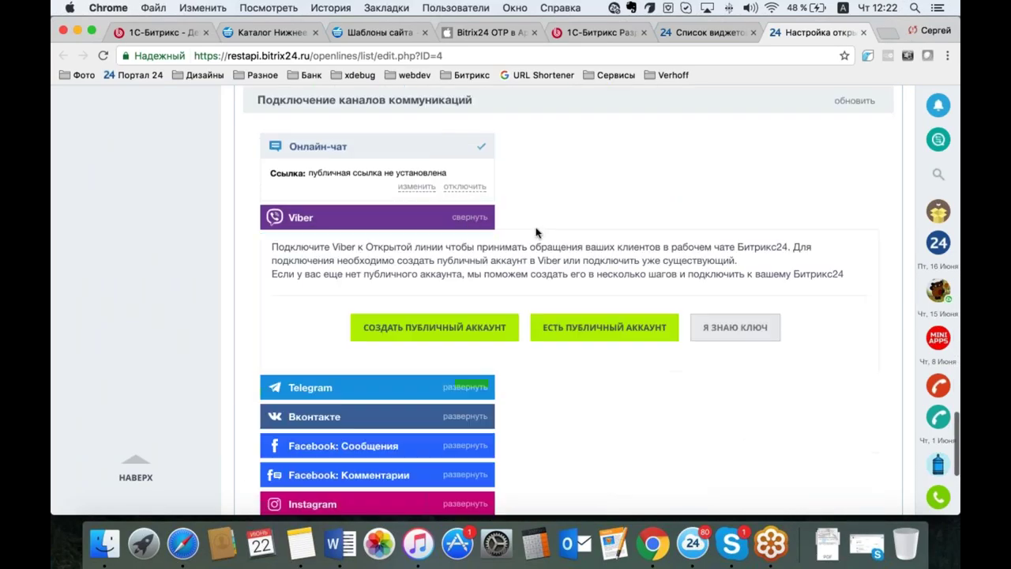
{"action": "left_click", "coordinate": [467, 387]}
{"action": "scroll", "coordinate": [466, 386], "scroll_direction": "down", "scroll_amount": 3}
{"action": "scroll", "coordinate": [480, 364], "scroll_direction": "down", "scroll_amount": 1}
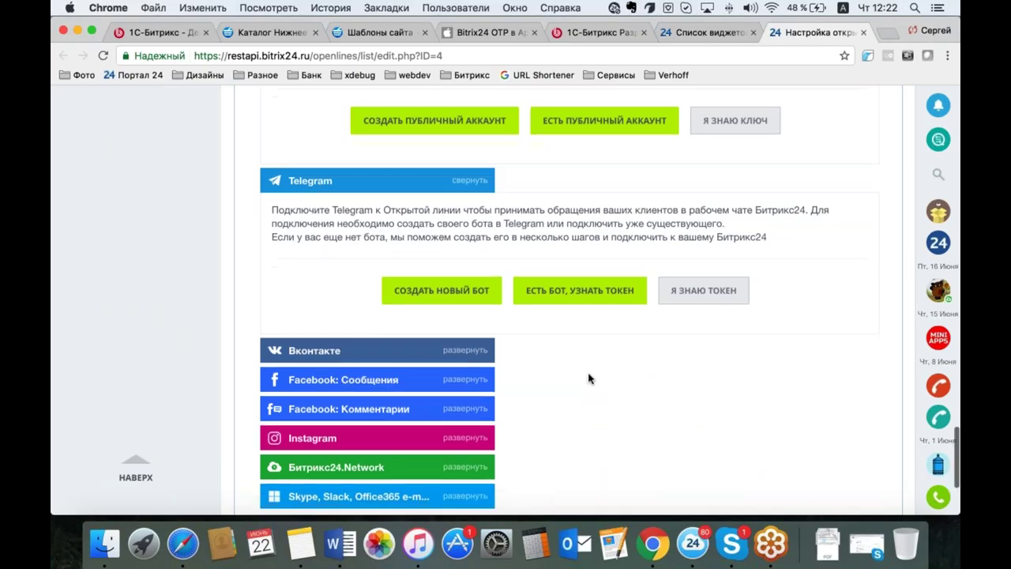
{"action": "scroll", "coordinate": [587, 377], "scroll_direction": "down", "scroll_amount": 3}
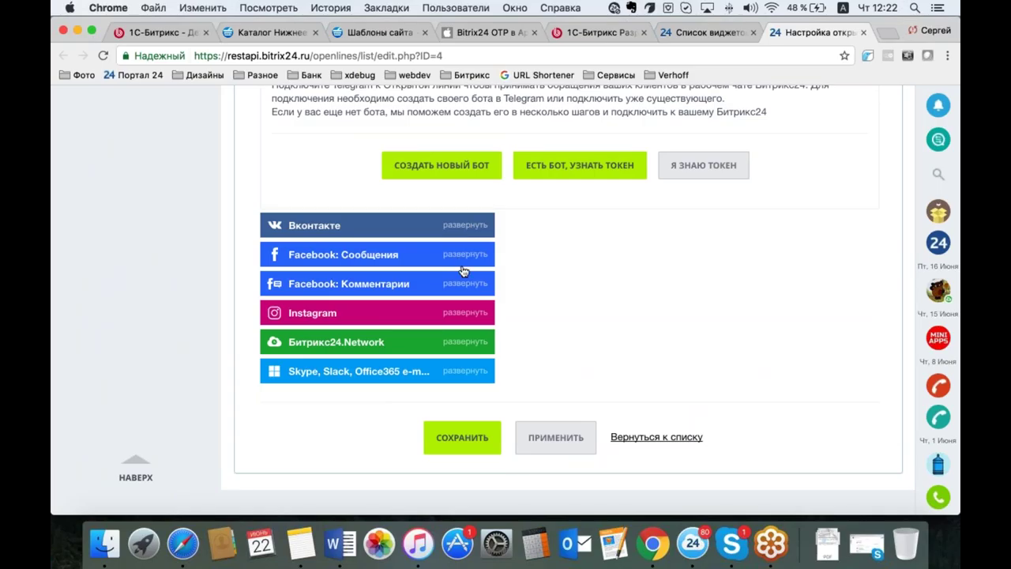
Expand the Instagram and Skype/Slack/Office365 connection details, then return to the top.
{"action": "left_click", "coordinate": [471, 314]}
{"action": "scroll", "coordinate": [618, 316], "scroll_direction": "down", "scroll_amount": 3}
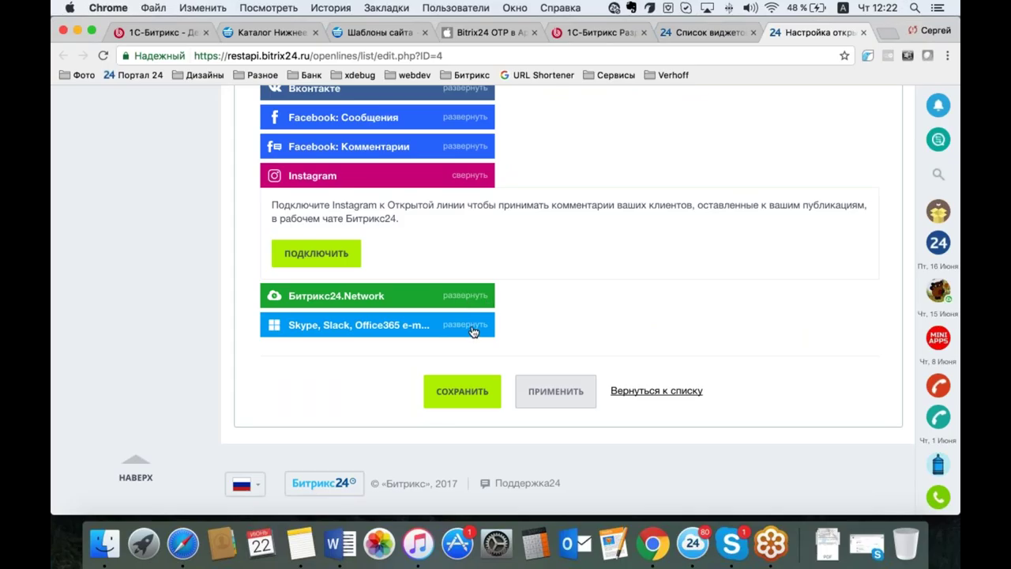
{"action": "left_click", "coordinate": [474, 330]}
{"action": "scroll", "coordinate": [594, 326], "scroll_direction": "down", "scroll_amount": 2}
{"action": "scroll", "coordinate": [594, 326], "scroll_direction": "down", "scroll_amount": 1}
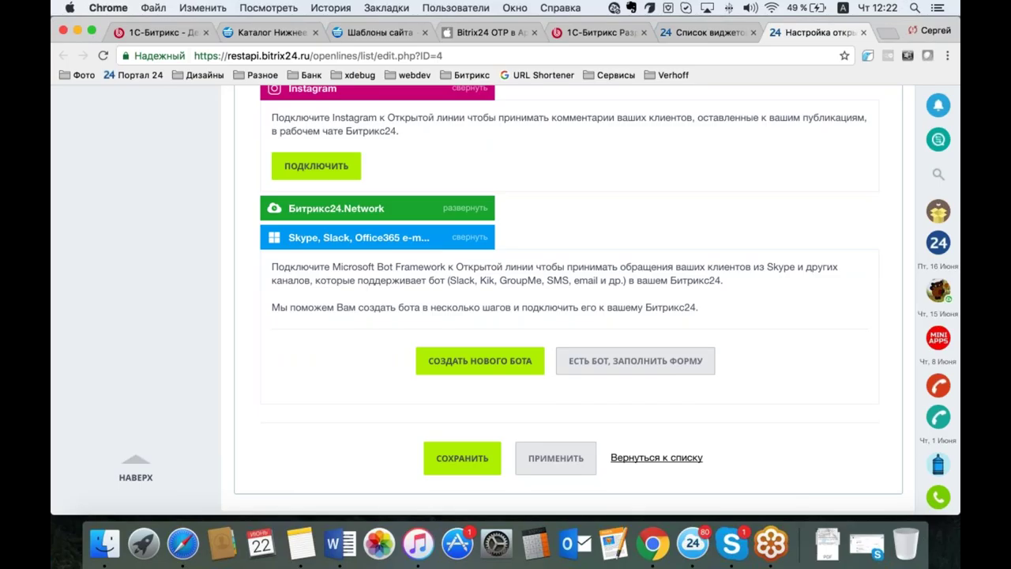
{"action": "scroll", "coordinate": [719, 237], "scroll_direction": "up", "scroll_amount": 15}
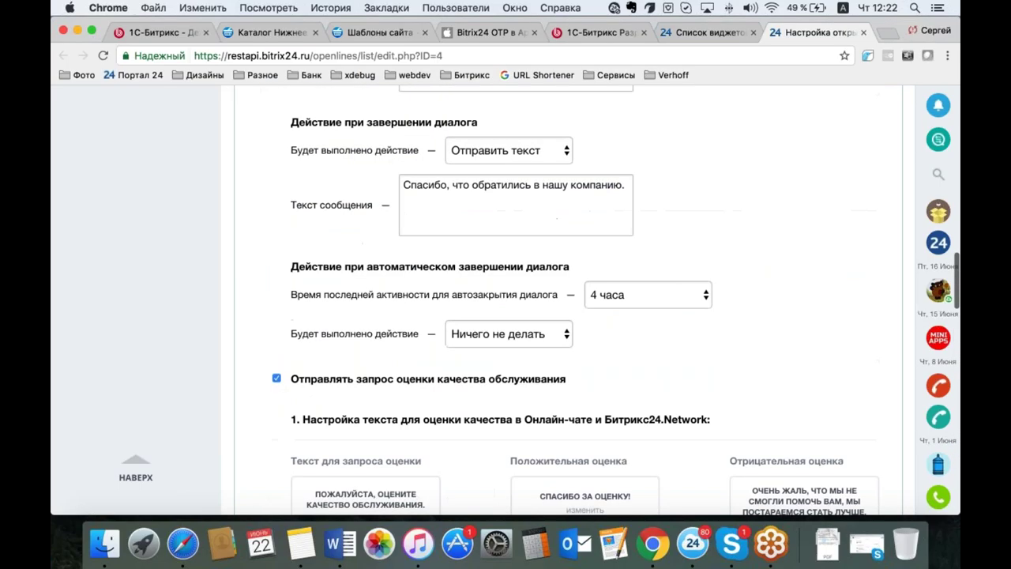
{"action": "scroll", "coordinate": [569, 300], "scroll_direction": "up", "scroll_amount": 15}
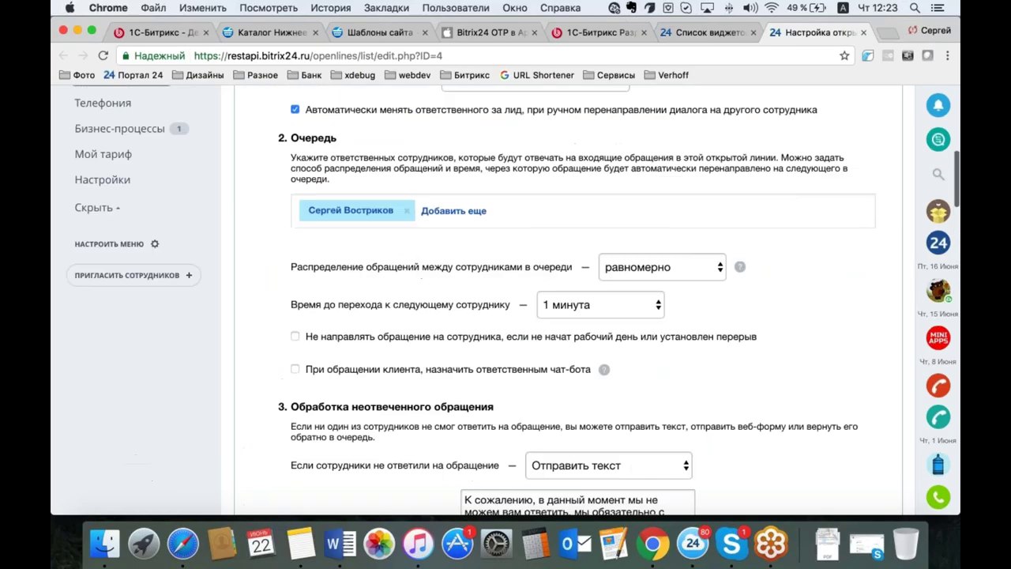
{"action": "scroll", "coordinate": [568, 300], "scroll_direction": "up", "scroll_amount": 1}
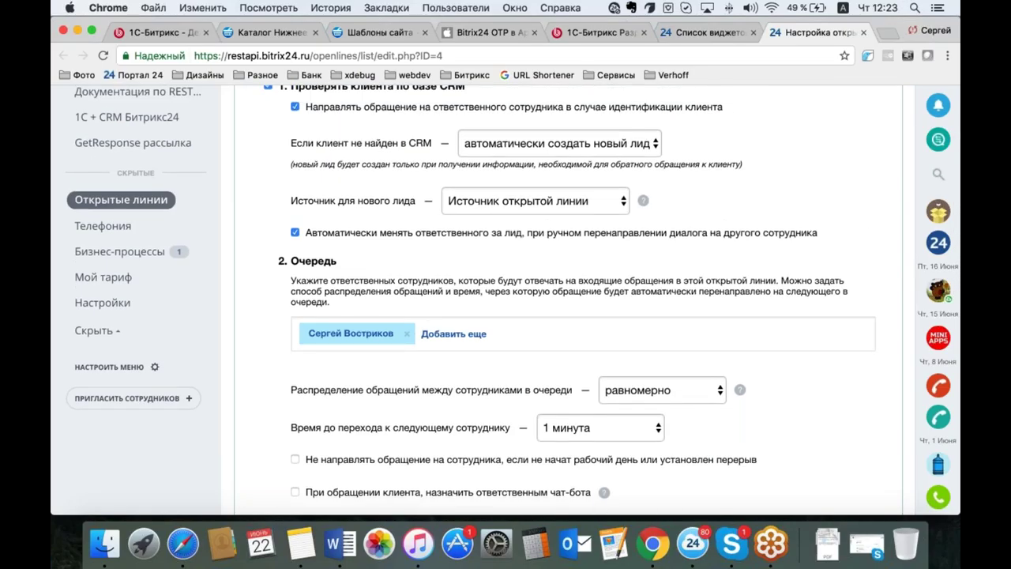
{"action": "scroll", "coordinate": [569, 300], "scroll_direction": "up", "scroll_amount": 5}
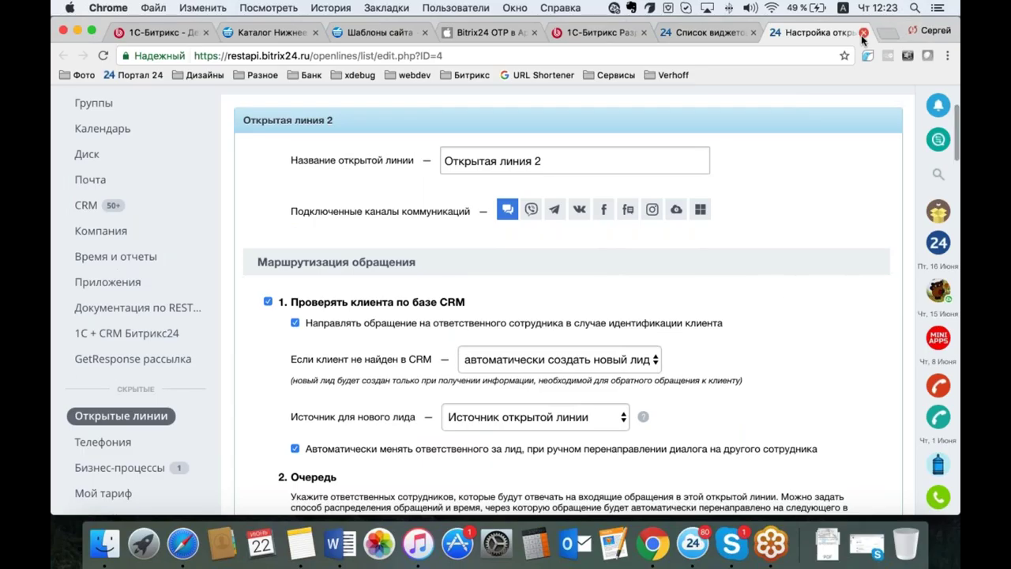
Add a suggested colleague to the queue, then remove them, leaving the queue unchanged.
{"action": "scroll", "coordinate": [623, 290], "scroll_direction": "down", "scroll_amount": 5}
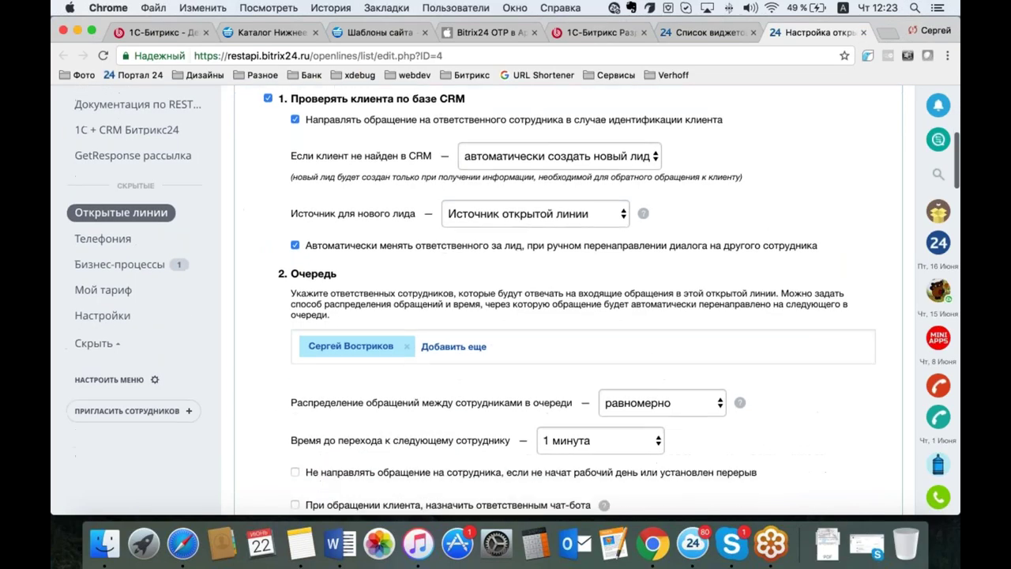
{"action": "left_click", "coordinate": [470, 349]}
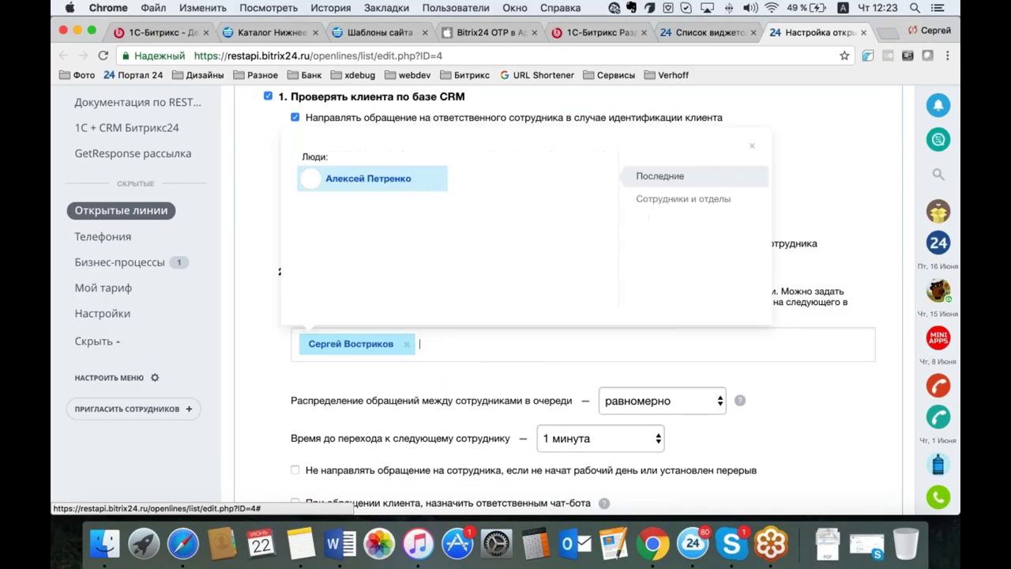
{"action": "left_click", "coordinate": [386, 182]}
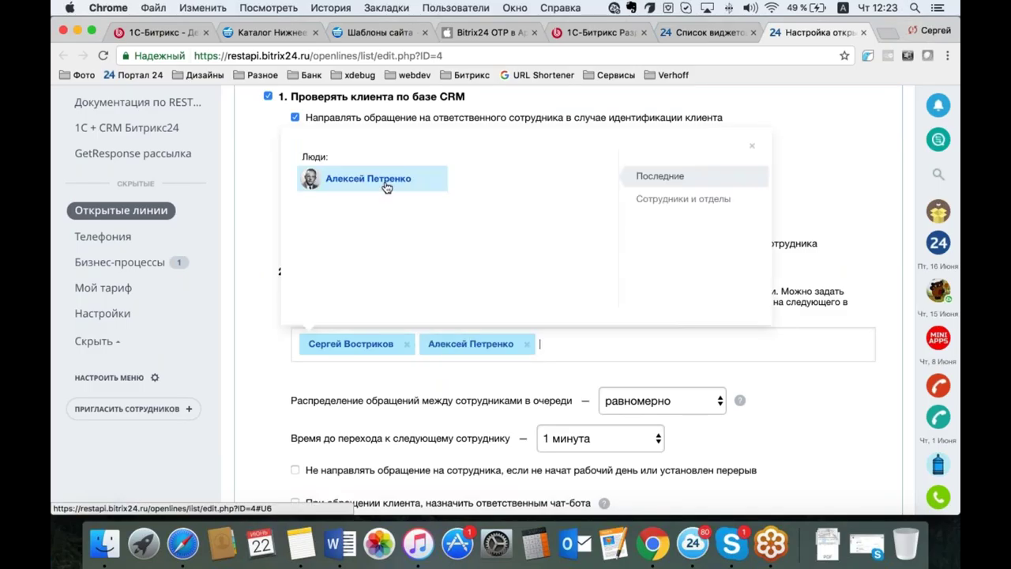
{"action": "left_click", "coordinate": [528, 346]}
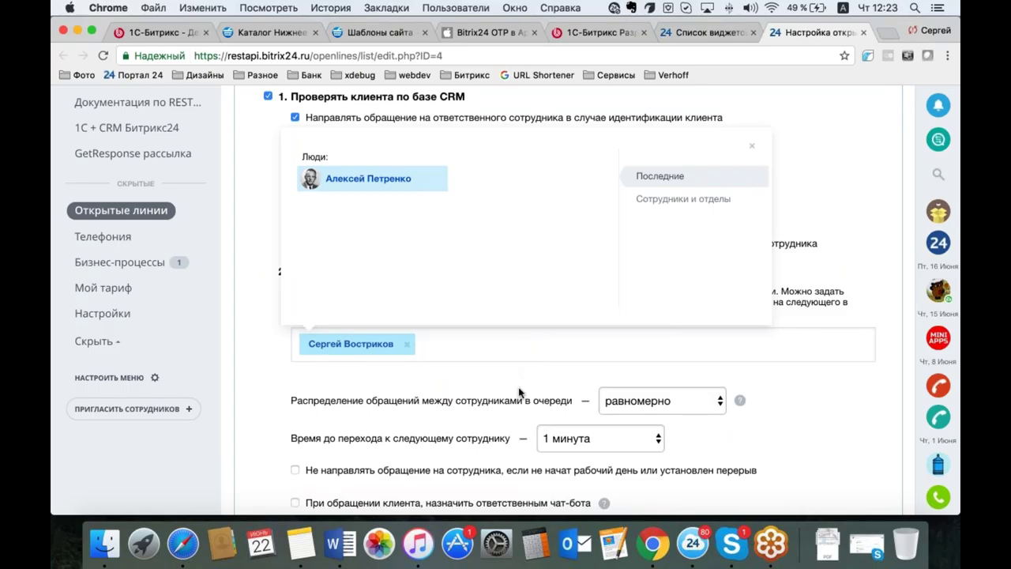
{"action": "left_click", "coordinate": [519, 392]}
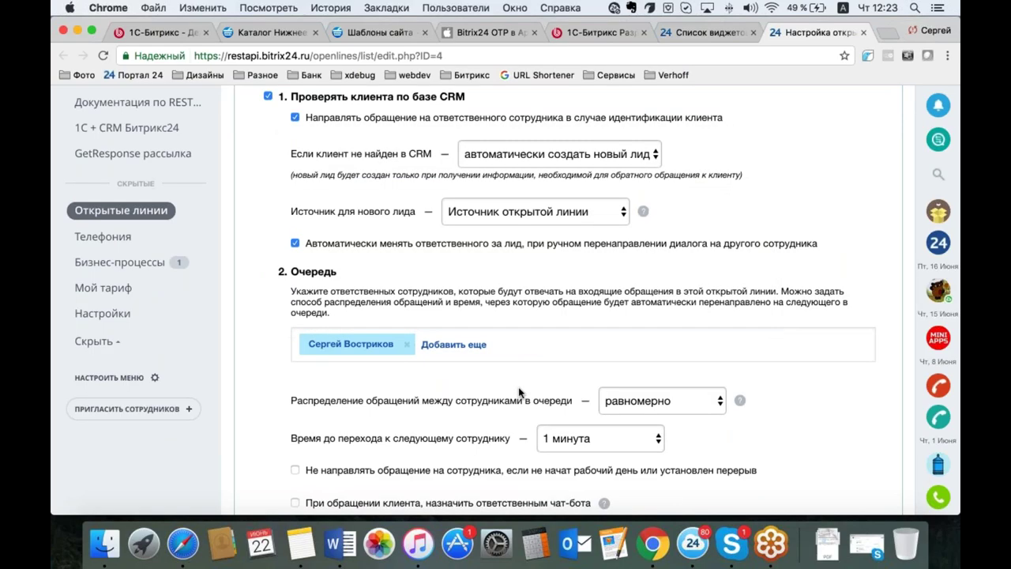
View the queue distribution options without changing them and close the open-line settings.
{"action": "left_click", "coordinate": [663, 404]}
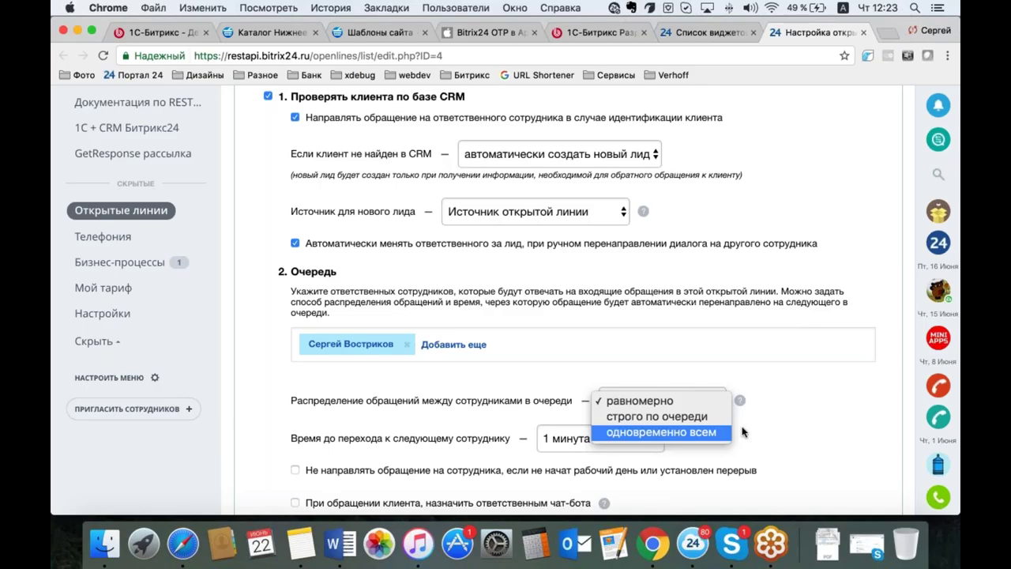
{"action": "left_click", "coordinate": [795, 419]}
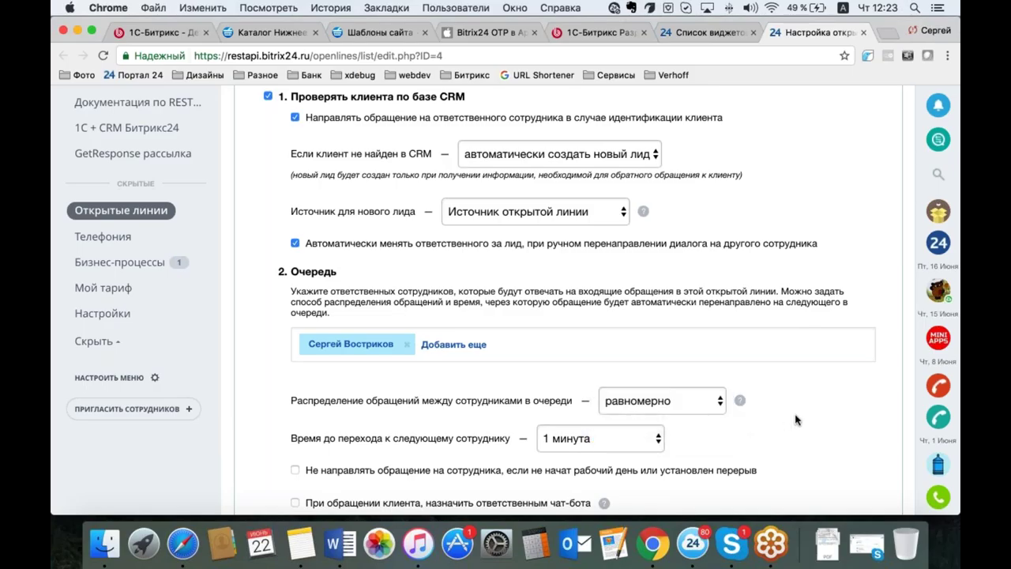
{"action": "left_click", "coordinate": [864, 33]}
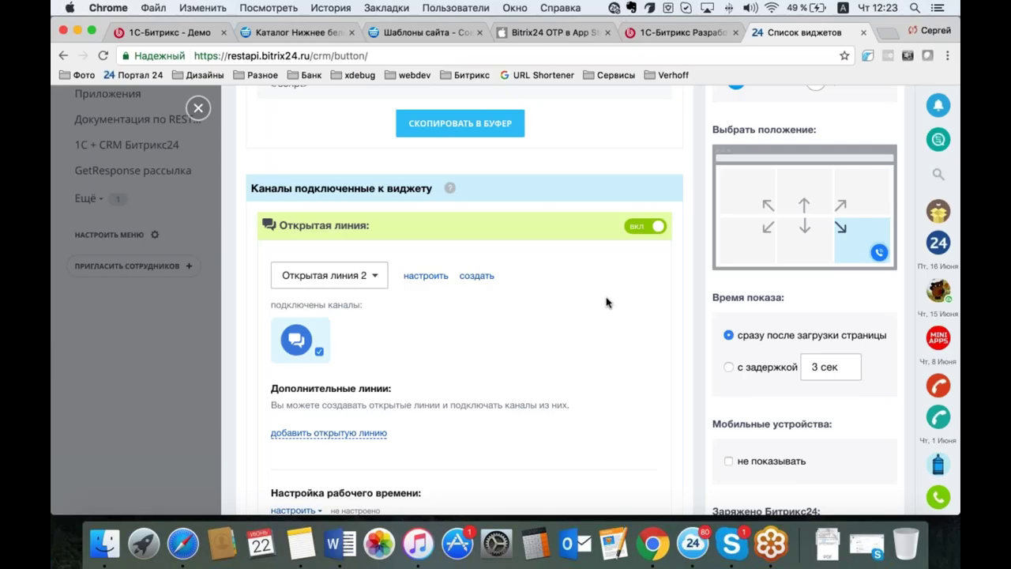
Try the widget in the top-right corner, then return it to bottom-right.
{"action": "scroll", "coordinate": [621, 378], "scroll_direction": "down", "scroll_amount": 1}
{"action": "scroll", "coordinate": [621, 380], "scroll_direction": "up", "scroll_amount": 4}
{"action": "scroll", "coordinate": [575, 300], "scroll_direction": "up", "scroll_amount": 1}
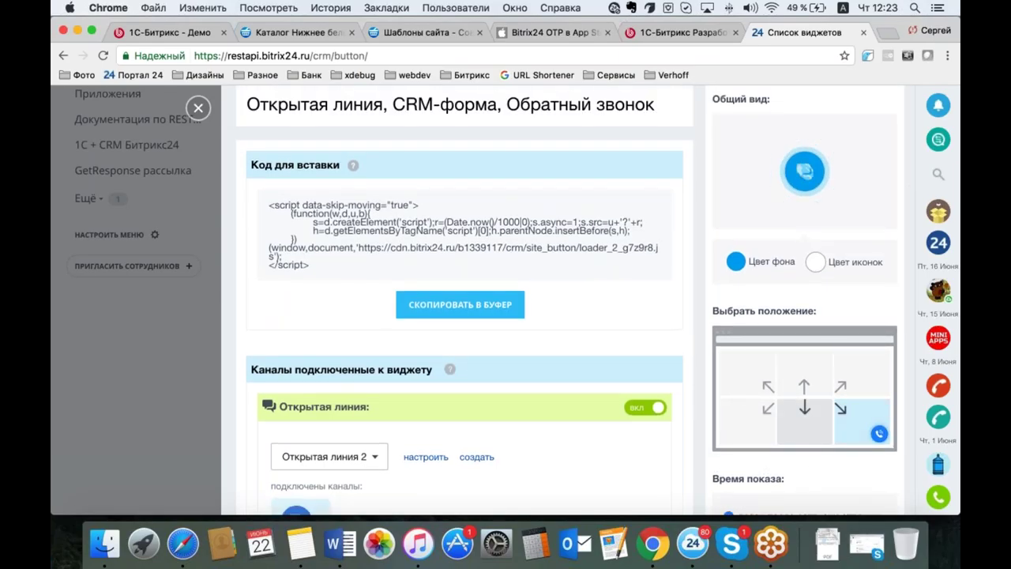
{"action": "left_click", "coordinate": [861, 376]}
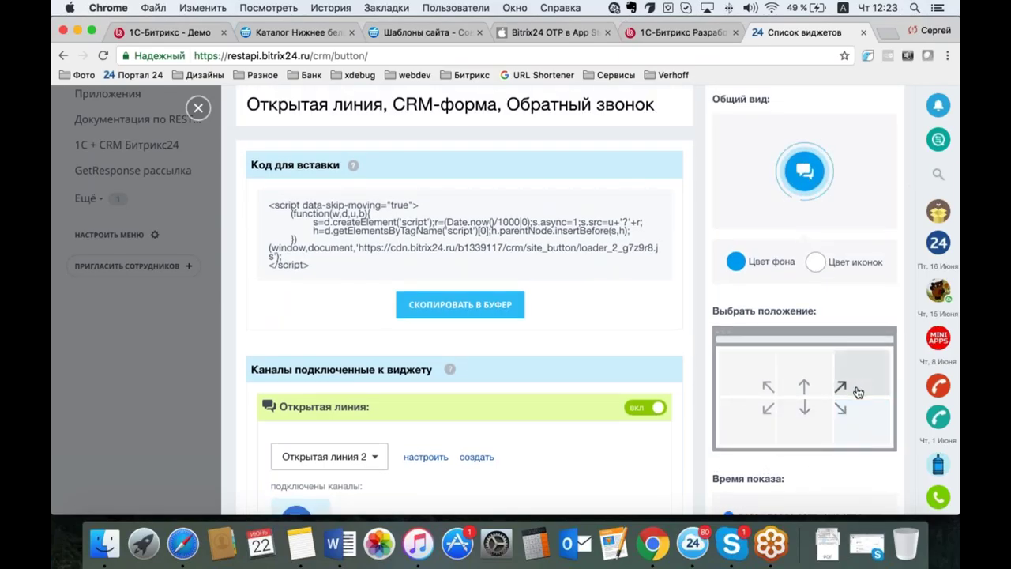
{"action": "left_click", "coordinate": [861, 430]}
Set the widget's background colour to red and scroll down to the greeting settings.
{"action": "scroll", "coordinate": [764, 214], "scroll_direction": "down", "scroll_amount": 4}
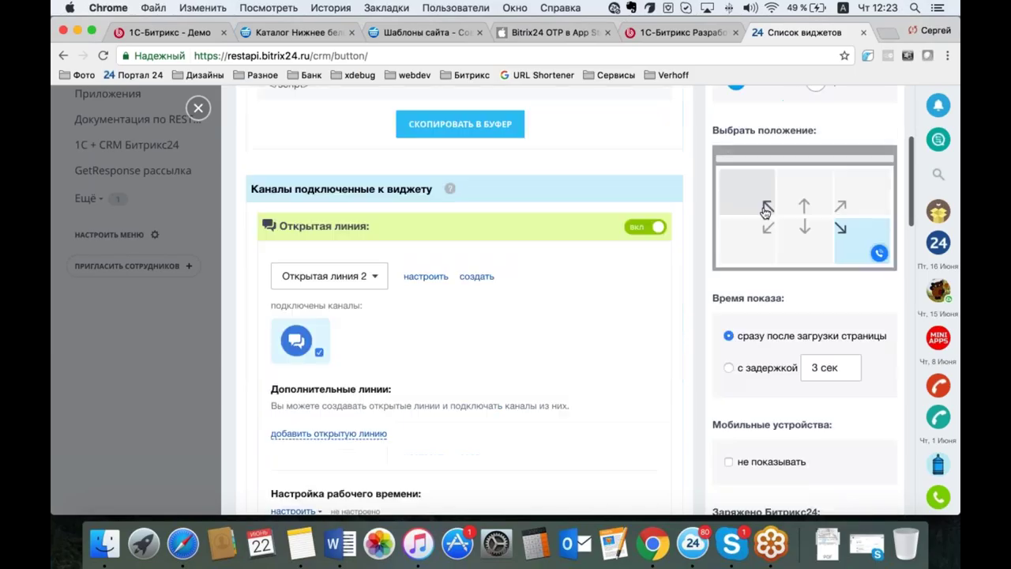
{"action": "scroll", "coordinate": [765, 214], "scroll_direction": "up", "scroll_amount": 3}
{"action": "left_click", "coordinate": [737, 192]}
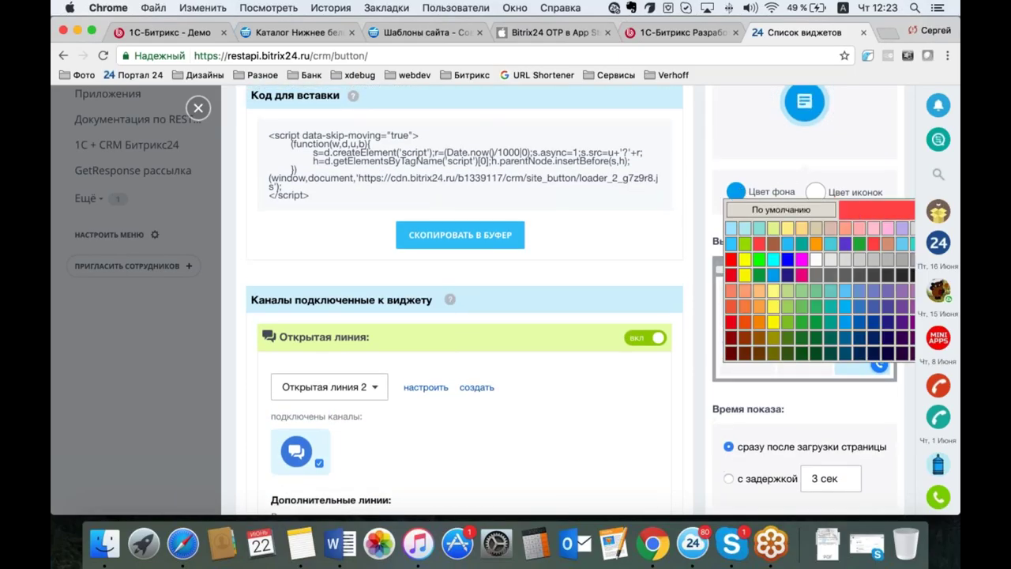
{"action": "left_click", "coordinate": [731, 261]}
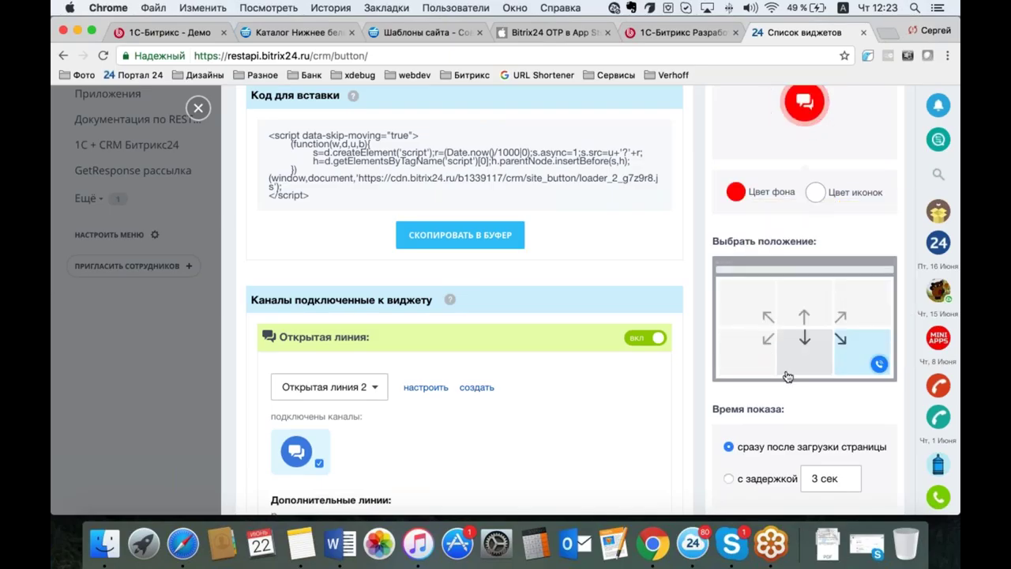
{"action": "scroll", "coordinate": [581, 300], "scroll_direction": "down", "scroll_amount": 1}
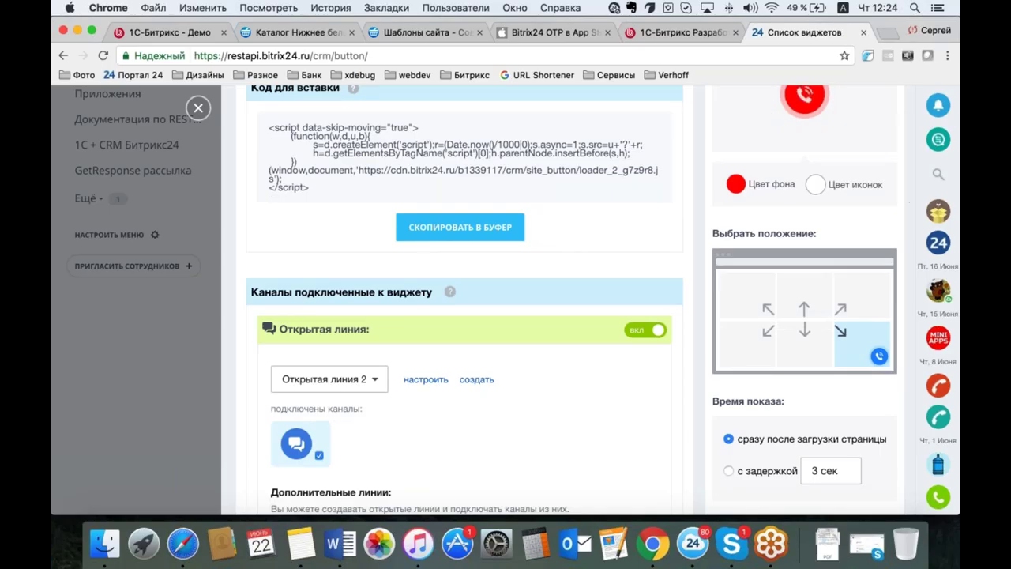
{"action": "scroll", "coordinate": [581, 300], "scroll_direction": "down", "scroll_amount": 5}
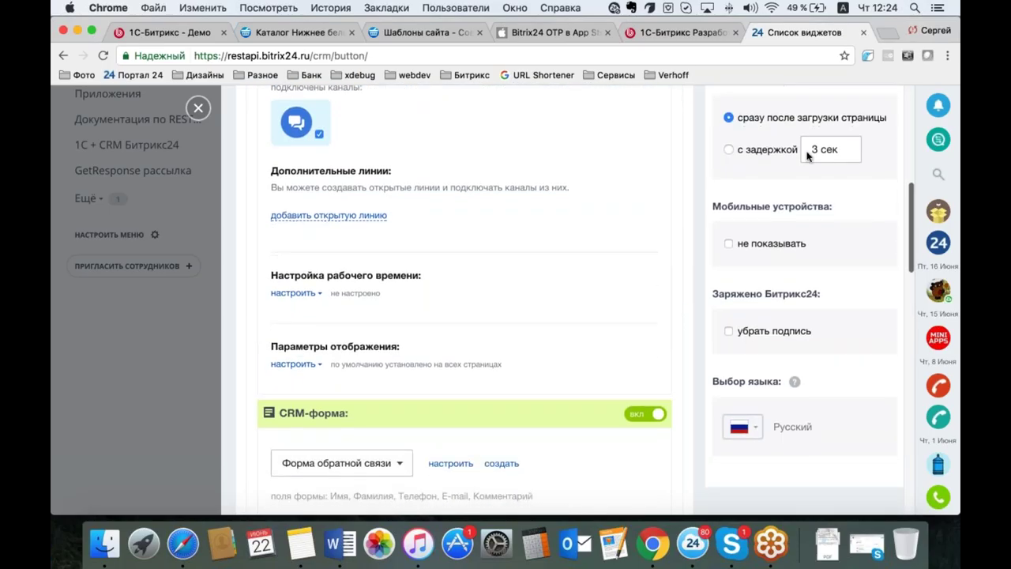
{"action": "scroll", "coordinate": [818, 320], "scroll_direction": "down", "scroll_amount": 9}
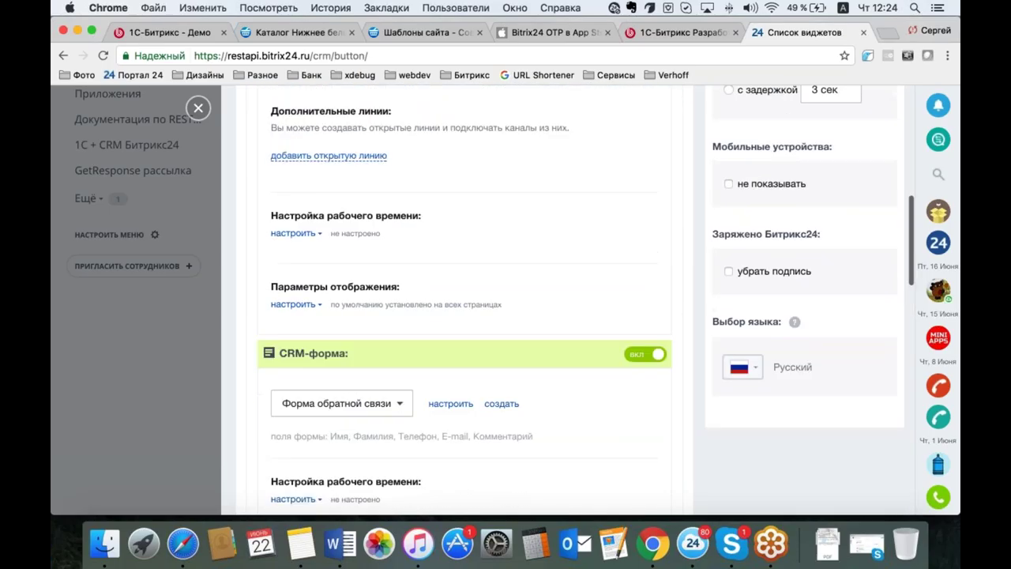
{"action": "scroll", "coordinate": [464, 300], "scroll_direction": "down", "scroll_amount": 9}
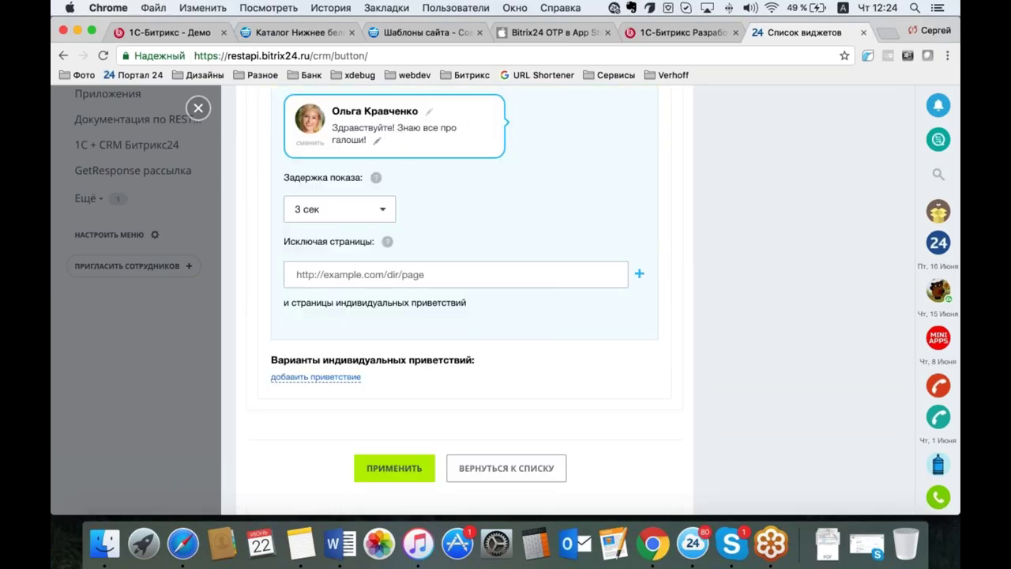
{"action": "scroll", "coordinate": [380, 150], "scroll_direction": "up", "scroll_amount": 3}
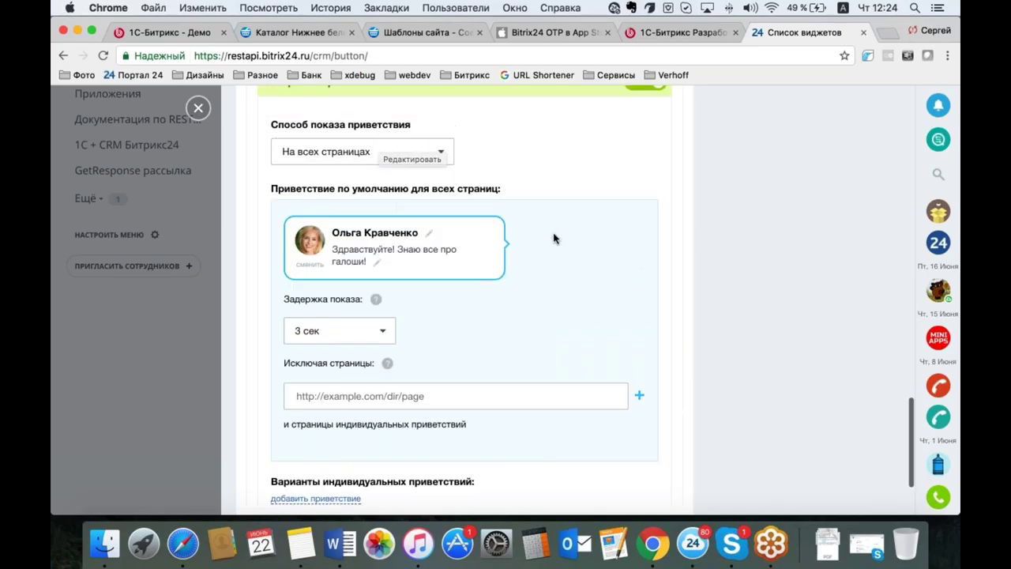
{"action": "scroll", "coordinate": [379, 224], "scroll_direction": "down", "scroll_amount": 2}
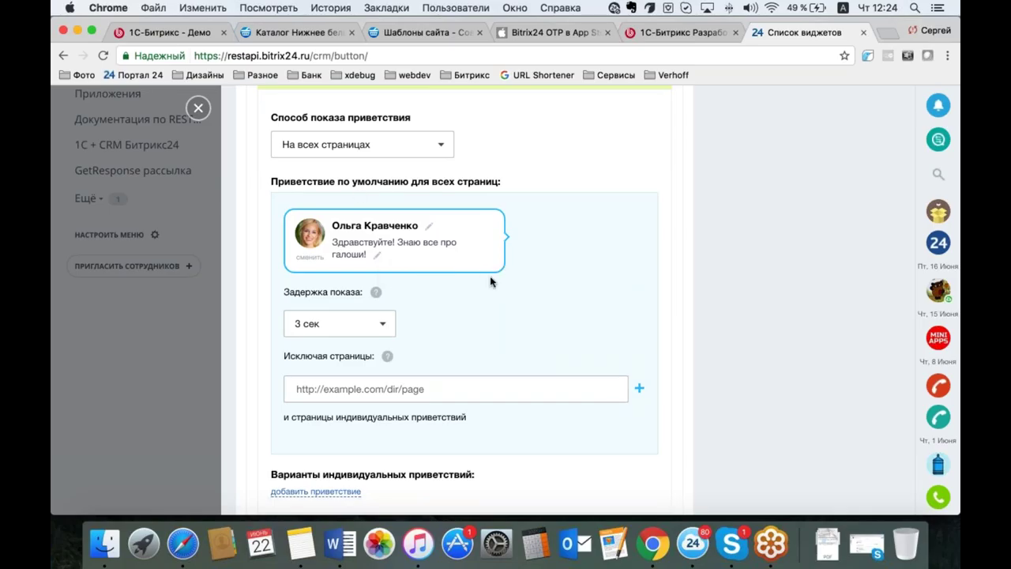
{"action": "scroll", "coordinate": [504, 268], "scroll_direction": "down", "scroll_amount": 1}
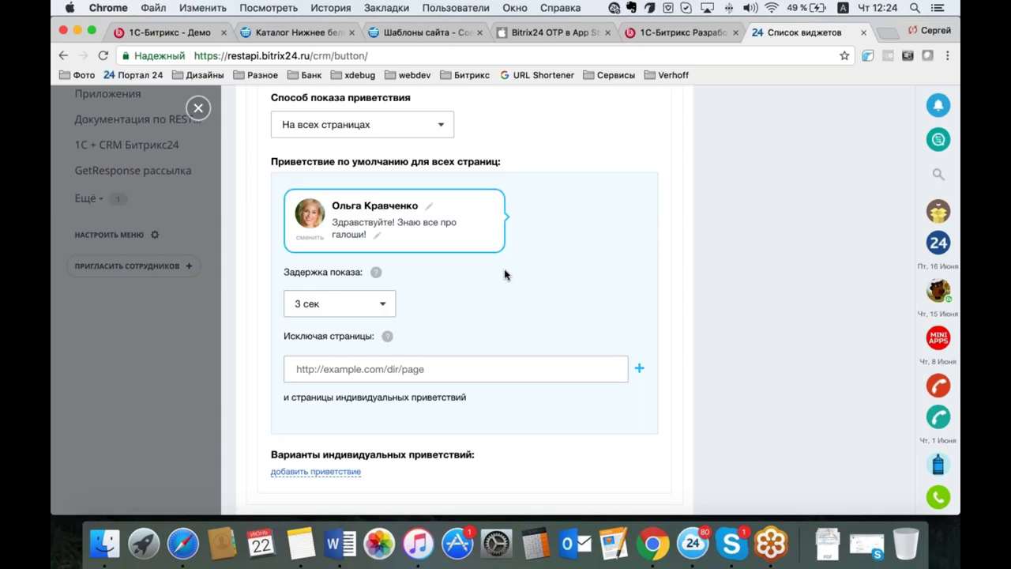
Replace 'галоши' in the greeting with 'штаны! Готова с вами померять' and apply the settings.
{"action": "left_click", "coordinate": [377, 235]}
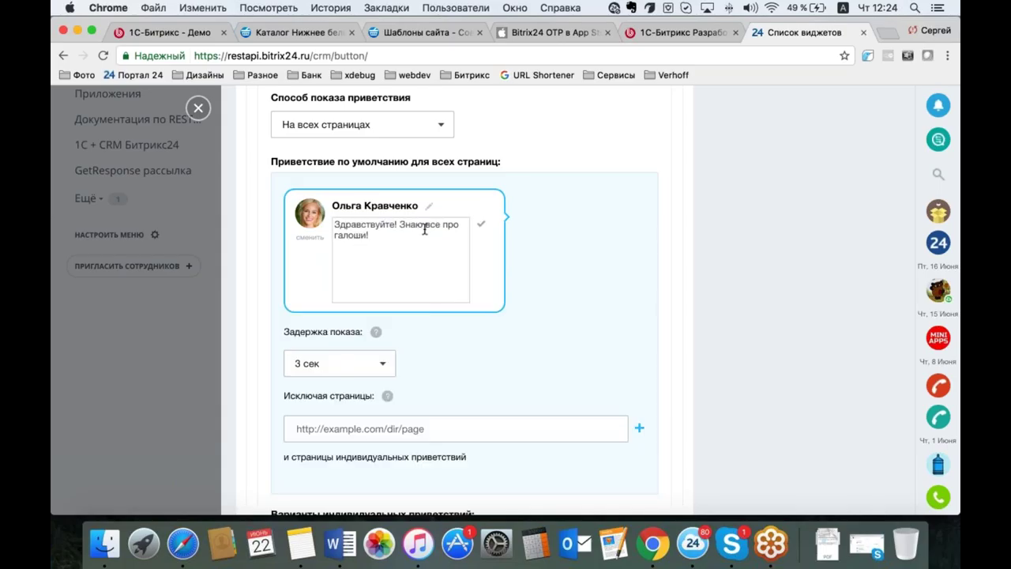
{"action": "double_click", "coordinate": [348, 237]}
{"action": "type", "text": "info"}
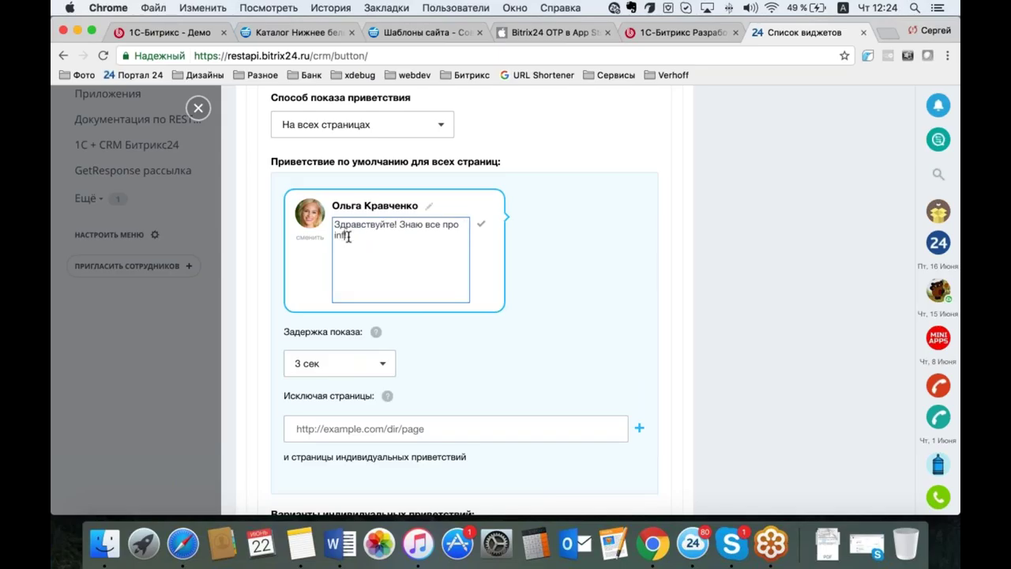
{"action": "key", "text": "ctrl+space"}
{"action": "type", "text": "штаны! Готова с вами померять!"}
{"action": "scroll", "coordinate": [352, 241], "scroll_direction": "down", "scroll_amount": 4}
{"action": "left_click", "coordinate": [401, 470]}
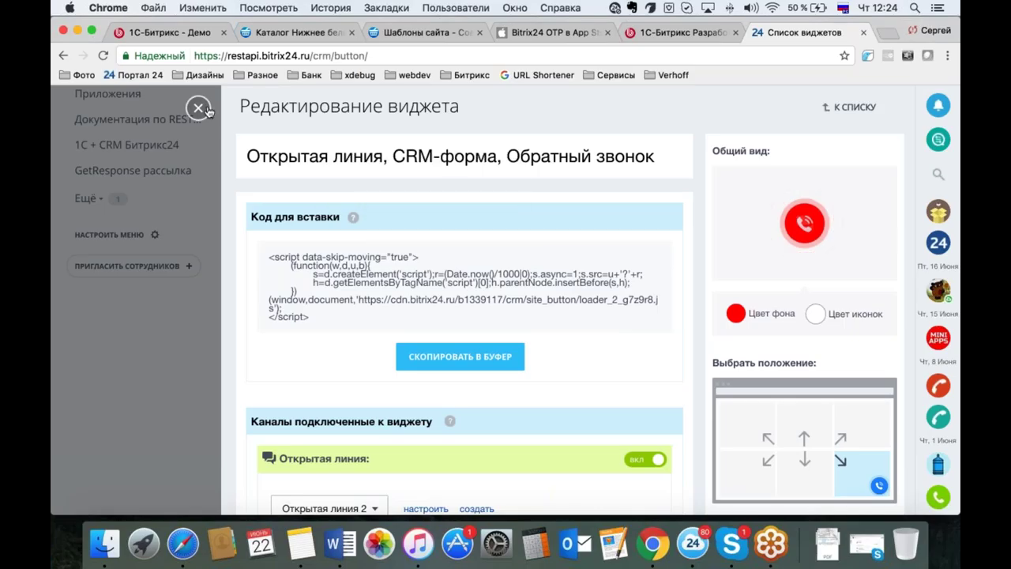
Copy the widget's embed script from КОД НА САЙТ and go to the Шаблоны сайта page.
{"action": "left_click", "coordinate": [198, 108]}
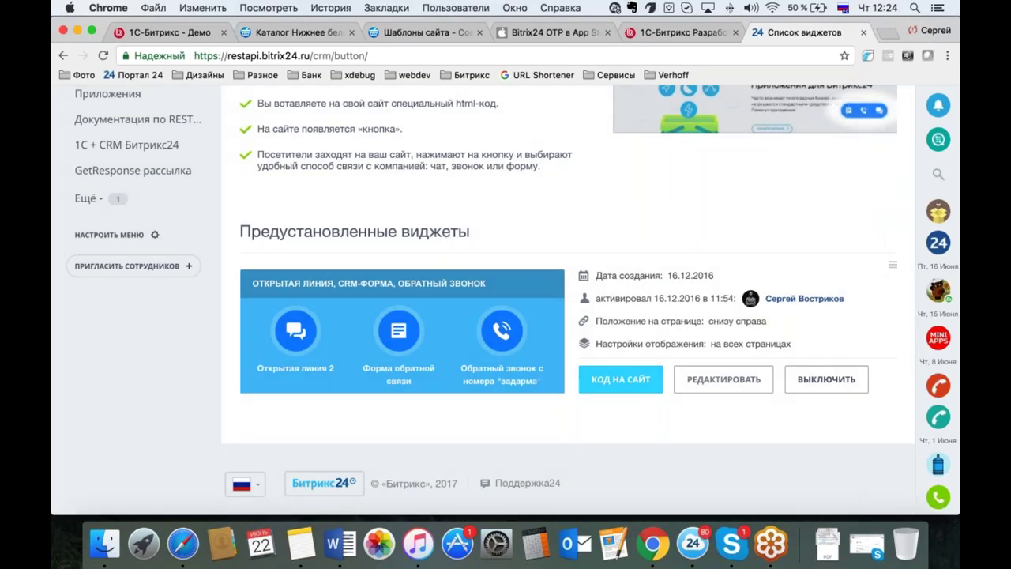
{"action": "left_click", "coordinate": [621, 379]}
{"action": "left_click_drag", "start_coordinate": [345, 314], "coordinate": [297, 255]}
{"action": "key", "text": "super+c"}
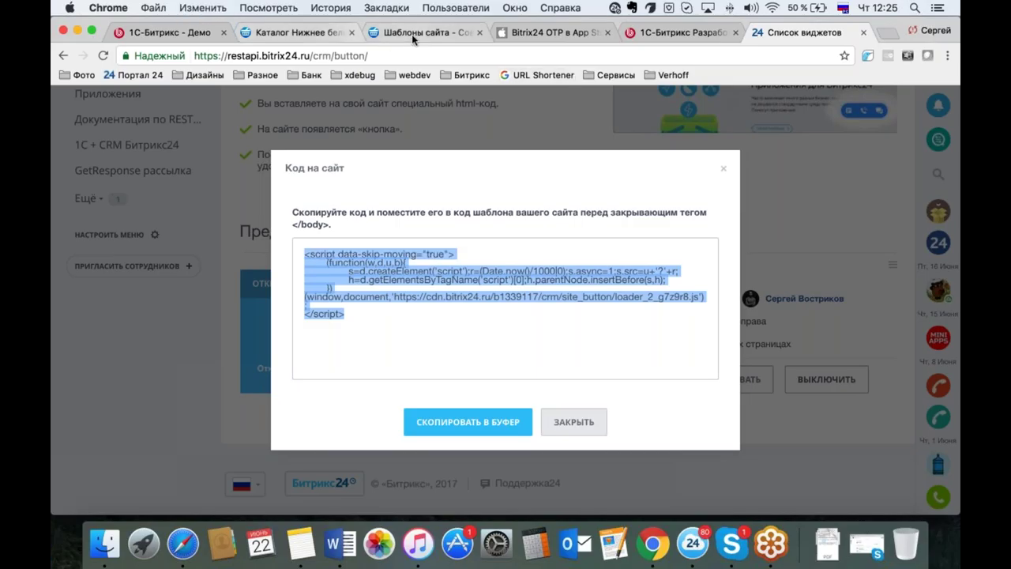
{"action": "left_click", "coordinate": [412, 32]}
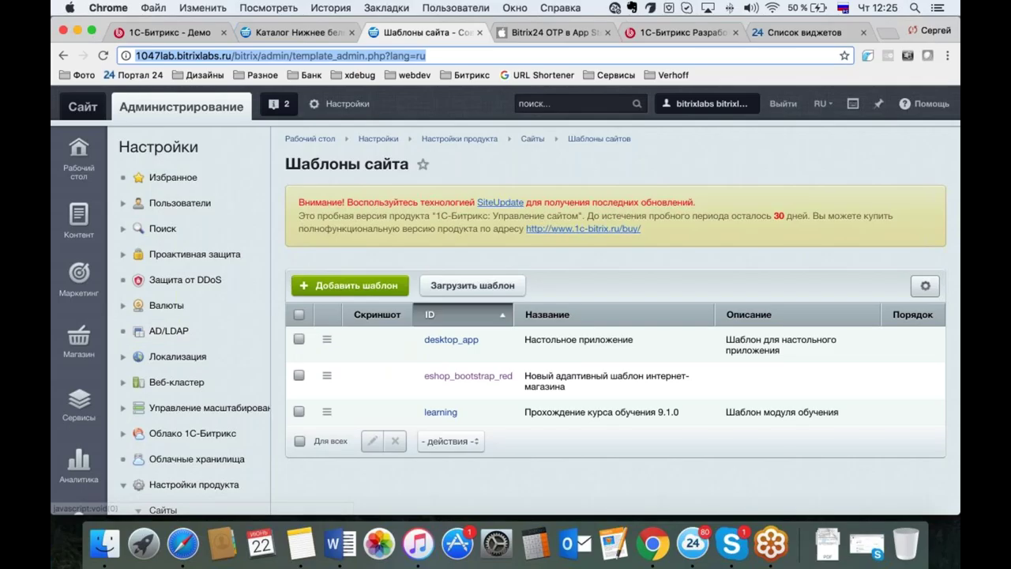
Open the eshop_bootstrap_red template for editing and locate its closing </body> tag.
{"action": "scroll", "coordinate": [193, 331], "scroll_direction": "down", "scroll_amount": 10}
{"action": "left_click", "coordinate": [193, 181]}
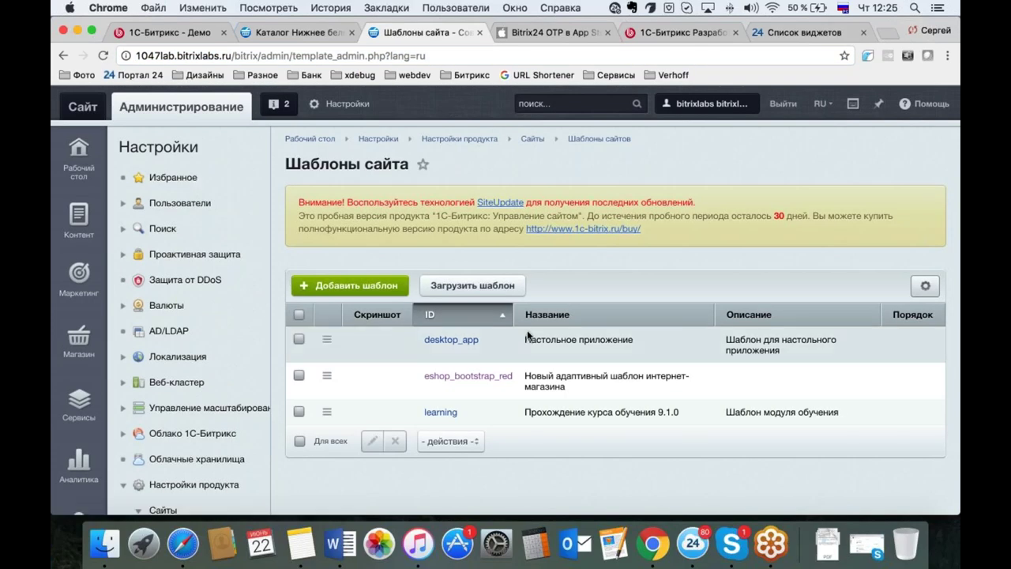
{"action": "scroll", "coordinate": [506, 336], "scroll_direction": "down", "scroll_amount": 3}
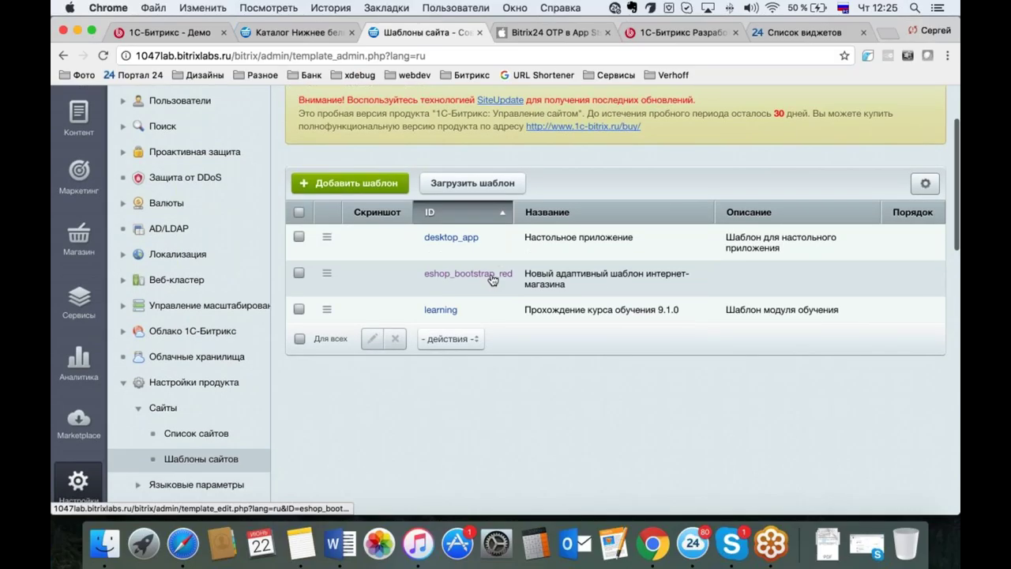
{"action": "left_click", "coordinate": [490, 277]}
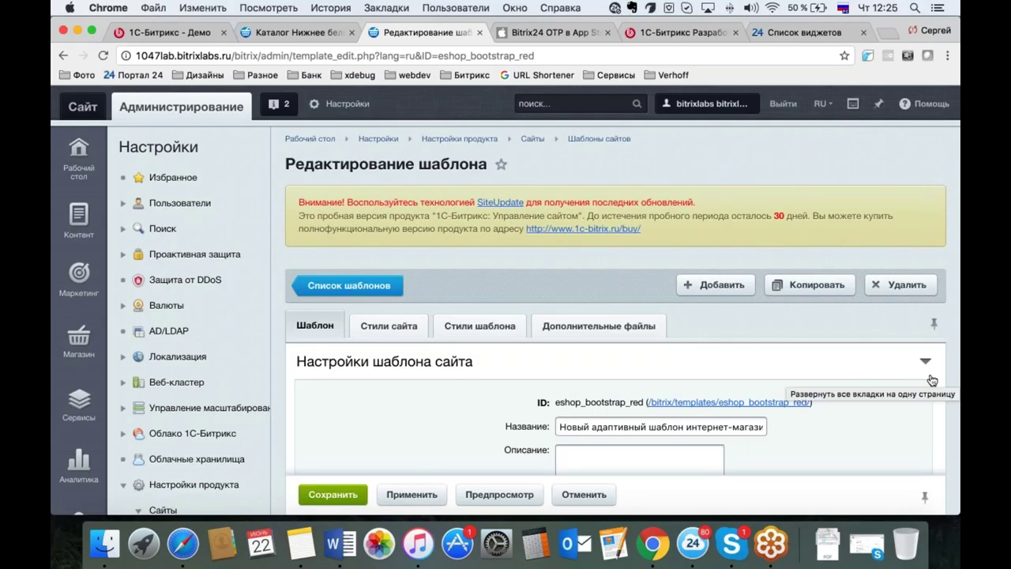
{"action": "scroll", "coordinate": [945, 380], "scroll_direction": "down", "scroll_amount": 2}
{"action": "scroll", "coordinate": [945, 380], "scroll_direction": "down", "scroll_amount": 4}
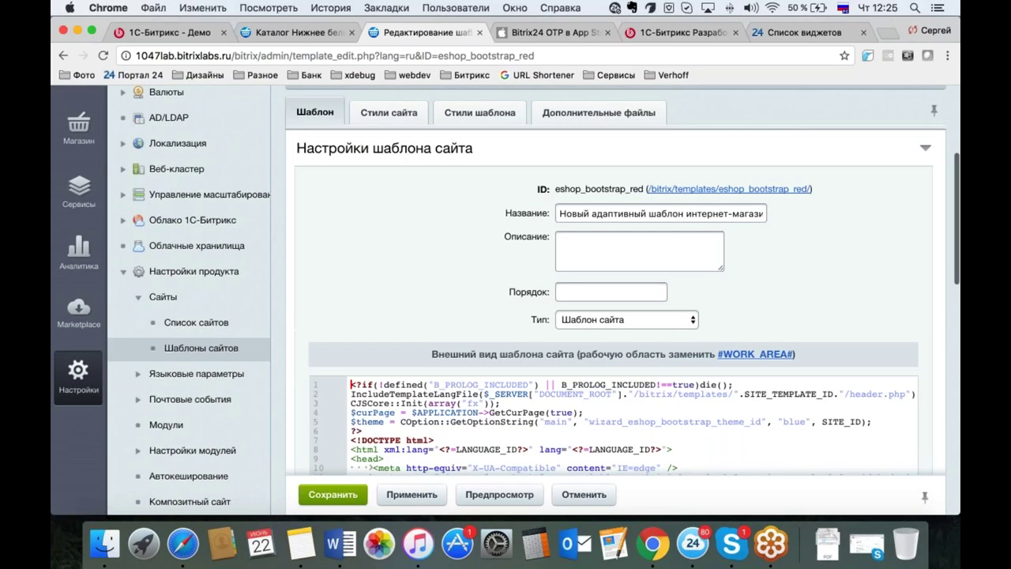
{"action": "scroll", "coordinate": [596, 204], "scroll_direction": "down", "scroll_amount": 10}
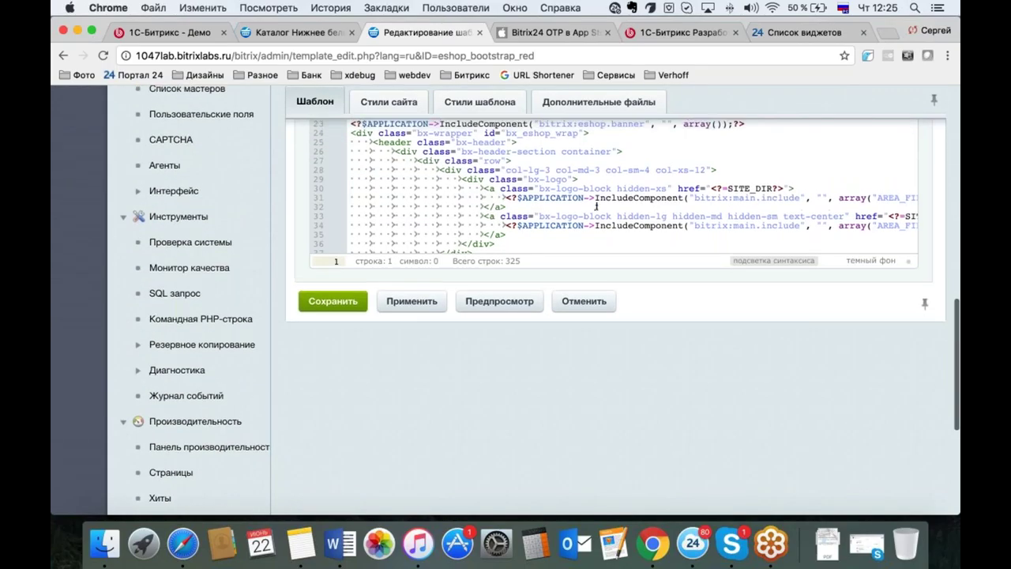
{"action": "scroll", "coordinate": [597, 205], "scroll_direction": "down", "scroll_amount": 20}
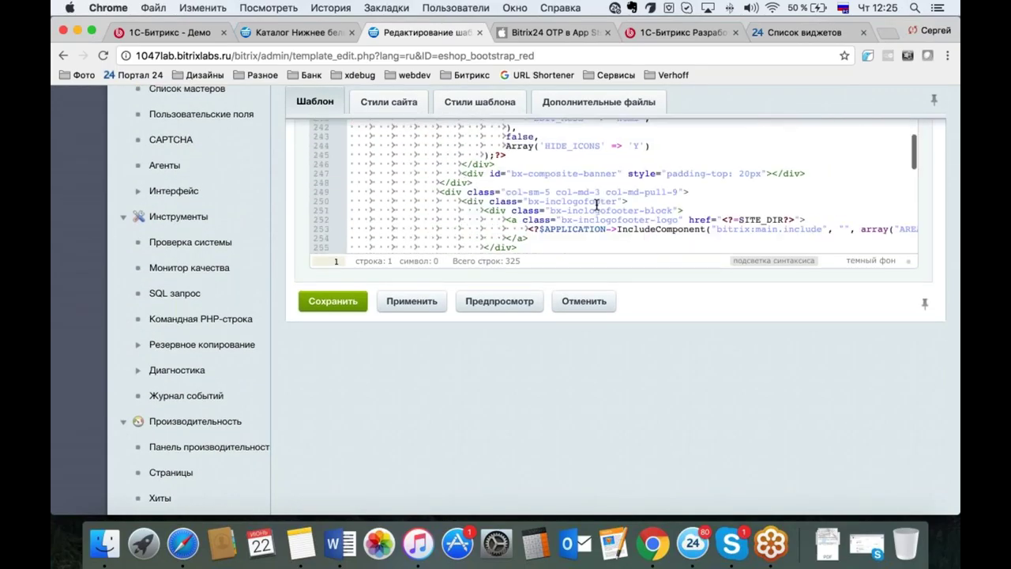
{"action": "scroll", "coordinate": [597, 205], "scroll_direction": "down", "scroll_amount": 5}
{"action": "scroll", "coordinate": [390, 250], "scroll_direction": "up", "scroll_amount": 5}
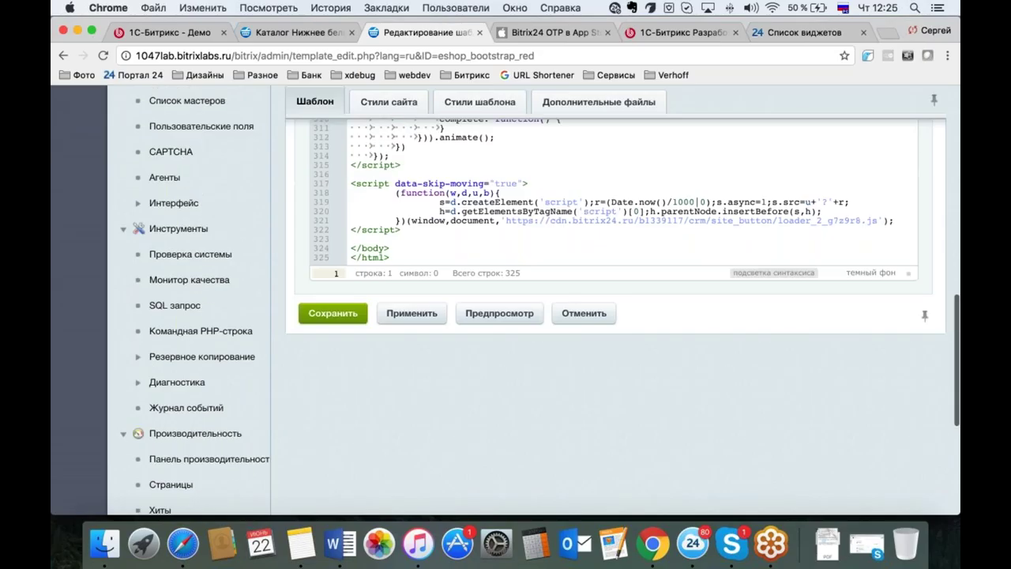
{"action": "scroll", "coordinate": [389, 250], "scroll_direction": "down", "scroll_amount": 2}
{"action": "double_click", "coordinate": [393, 251]}
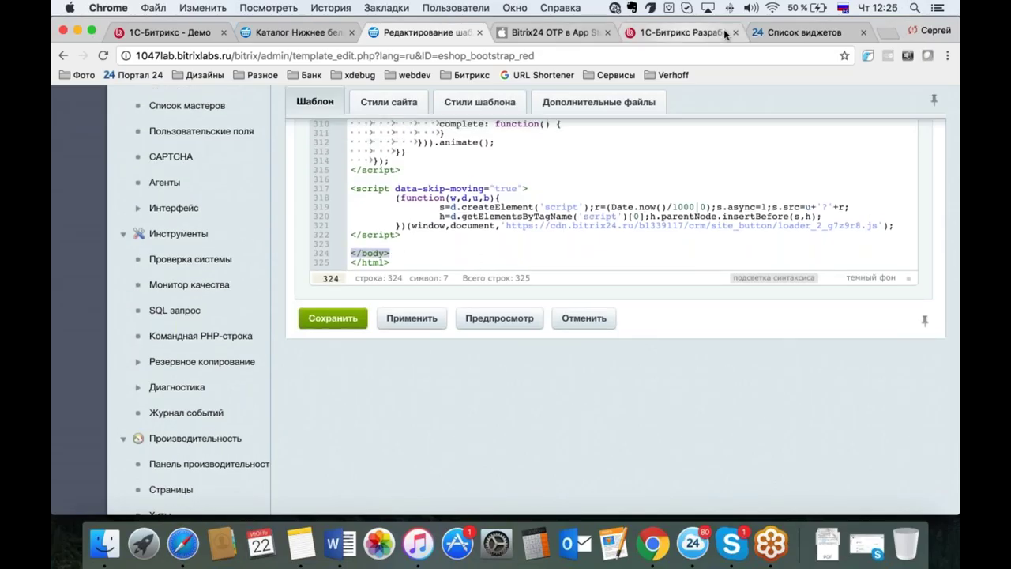
{"action": "left_click", "coordinate": [679, 32]}
{"action": "left_click", "coordinate": [793, 34]}
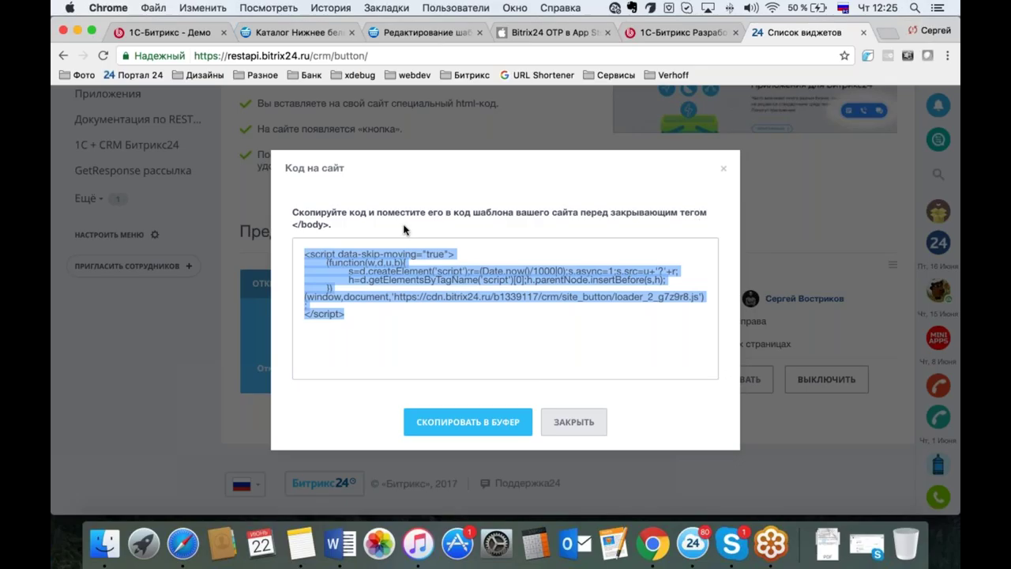
{"action": "left_click", "coordinate": [426, 32]}
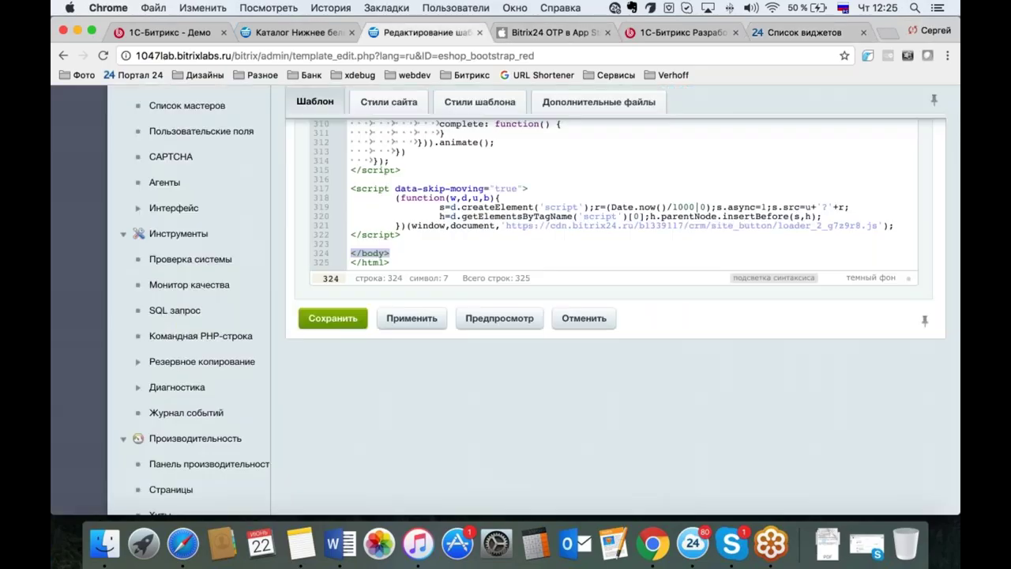
Move the widget script just above </body>, add a blank line, and save the template.
{"action": "left_click_drag", "start_coordinate": [401, 235], "coordinate": [335, 180]}
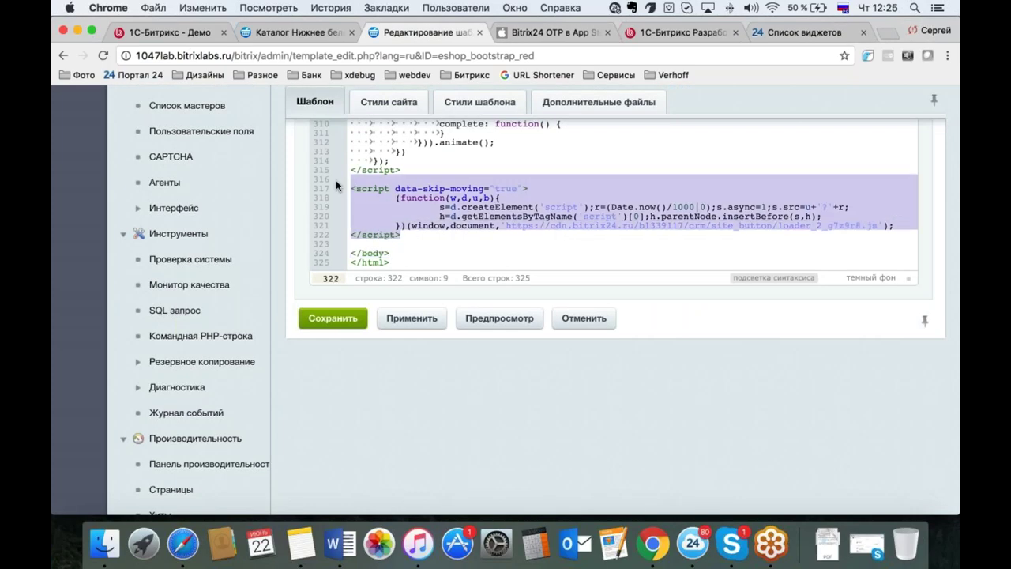
{"action": "key", "text": "ctrl+x"}
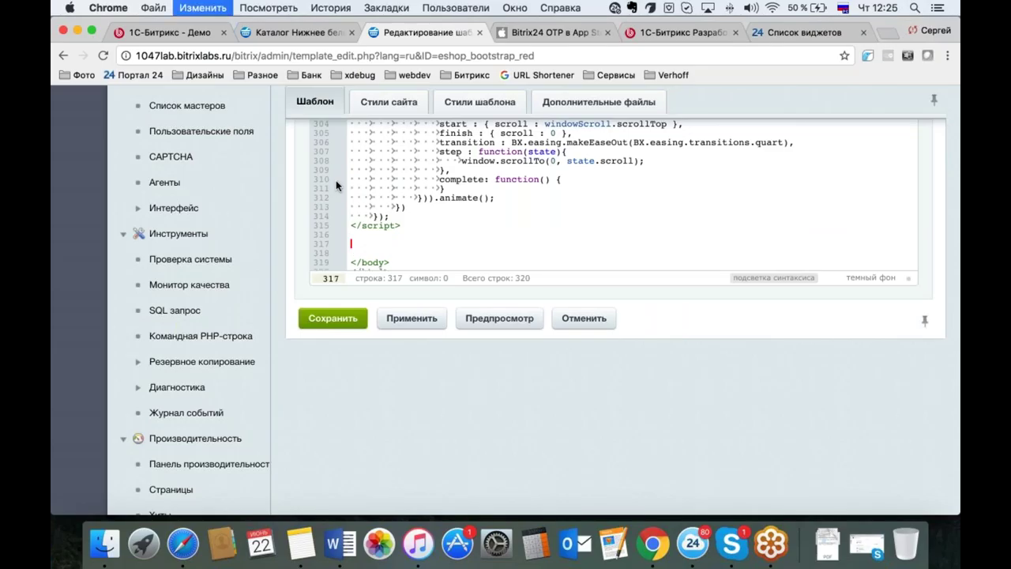
{"action": "key", "text": "ctrl+v"}
{"action": "key", "text": "Return"}
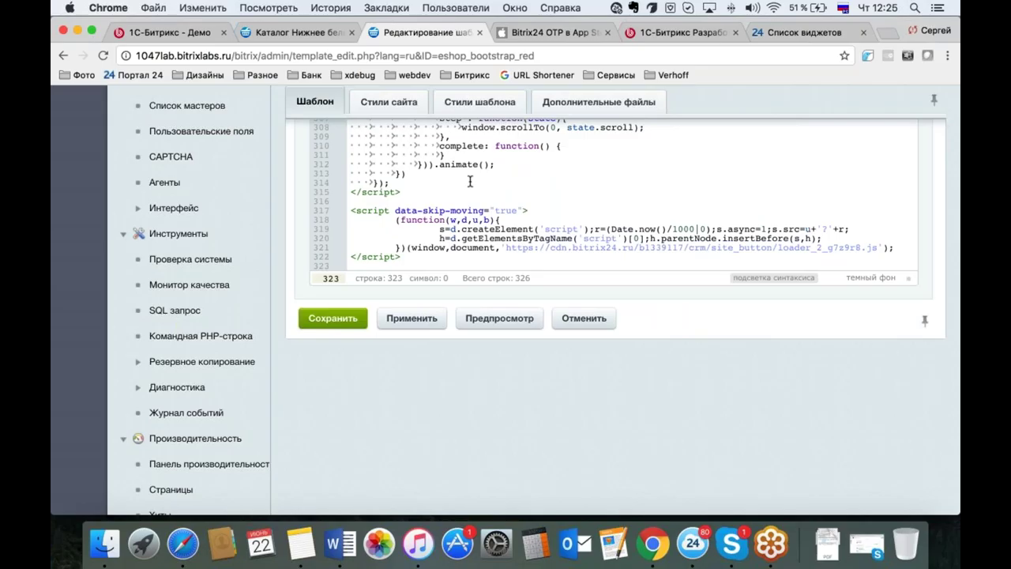
{"action": "scroll", "coordinate": [509, 223], "scroll_direction": "down", "scroll_amount": 2}
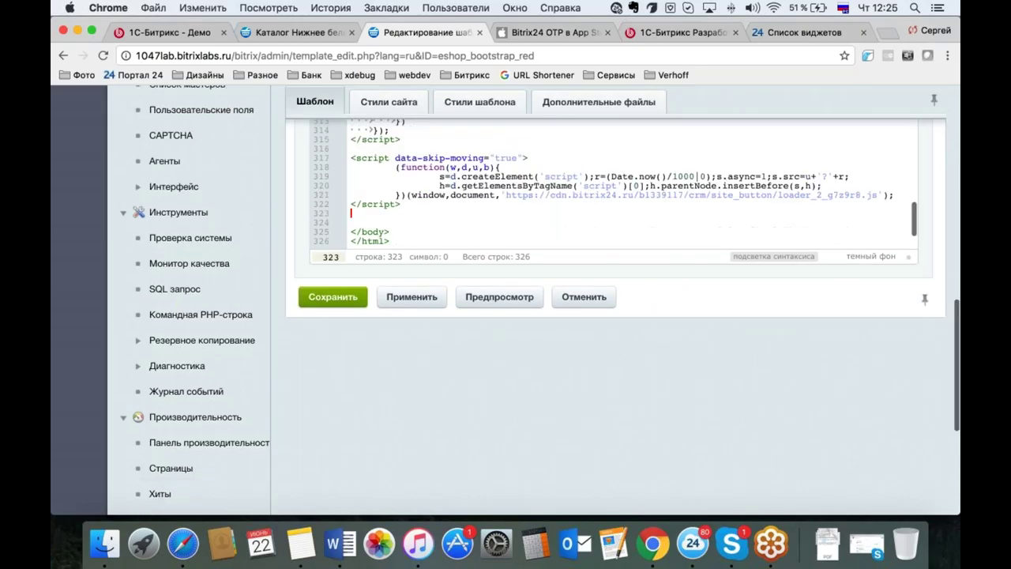
{"action": "left_click", "coordinate": [332, 288]}
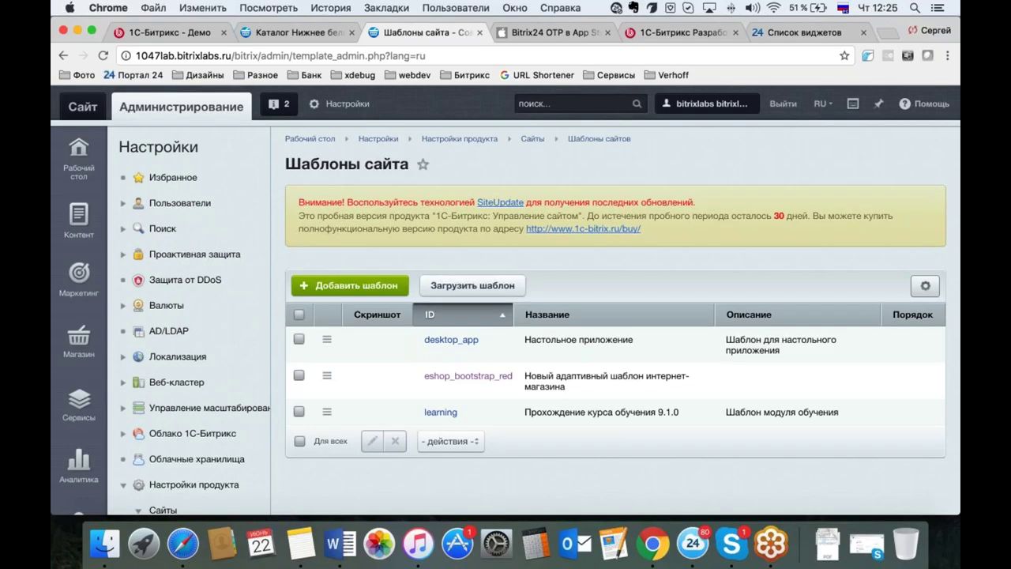
Open the shop site as an anonymous visitor in a new incognito window.
{"action": "left_click", "coordinate": [951, 55]}
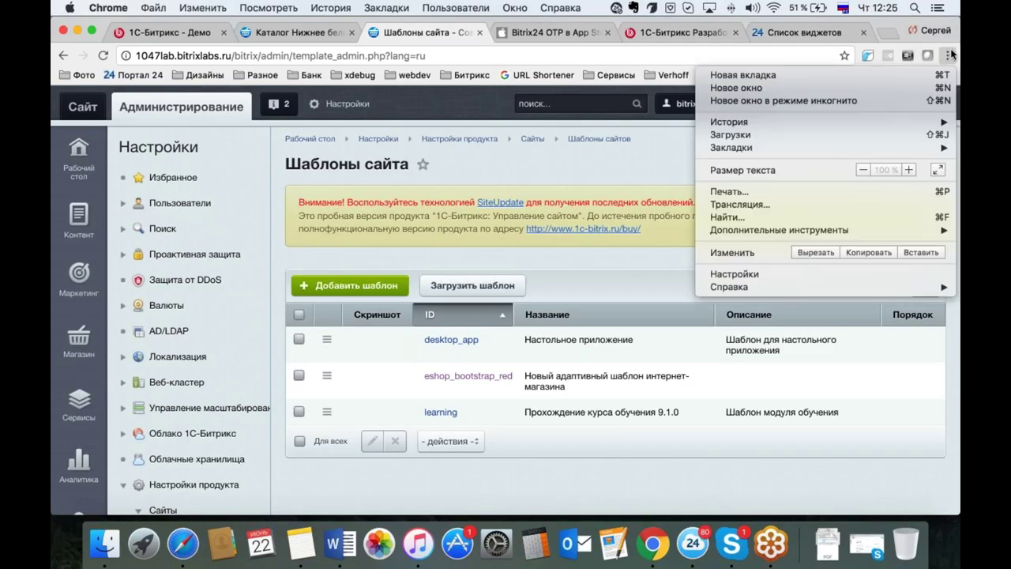
{"action": "left_click", "coordinate": [851, 100]}
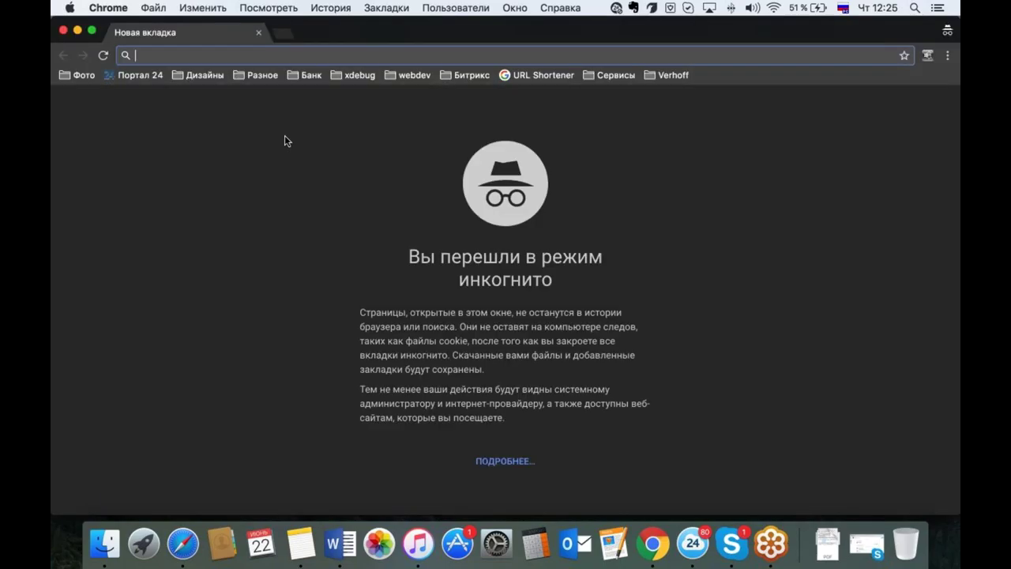
{"action": "right_click", "coordinate": [653, 544]}
{"action": "left_click", "coordinate": [695, 387]}
{"action": "left_click", "coordinate": [188, 56]}
{"action": "double_click", "coordinate": [156, 55]}
{"action": "key", "text": "super+c"}
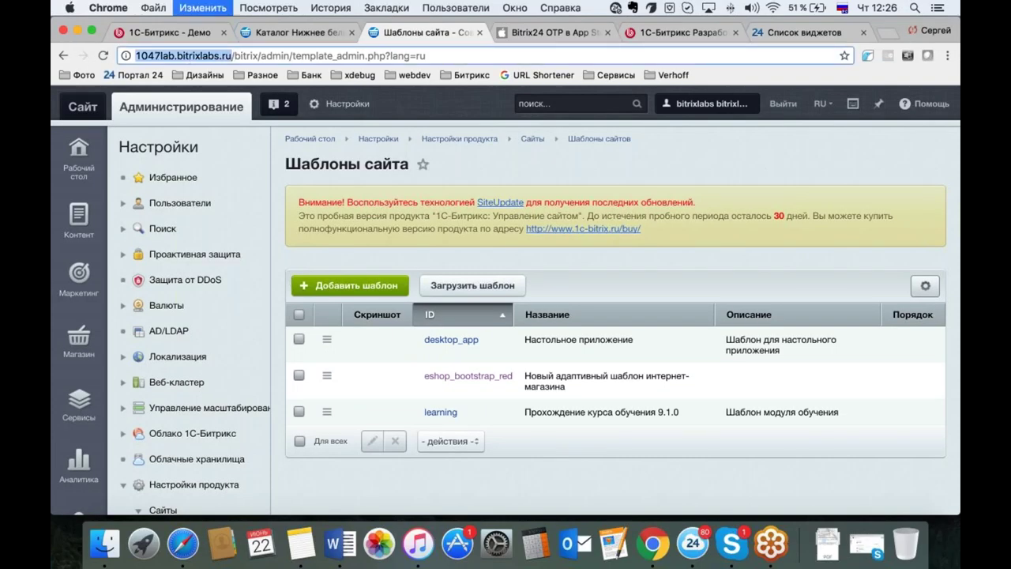
{"action": "right_click", "coordinate": [653, 544]}
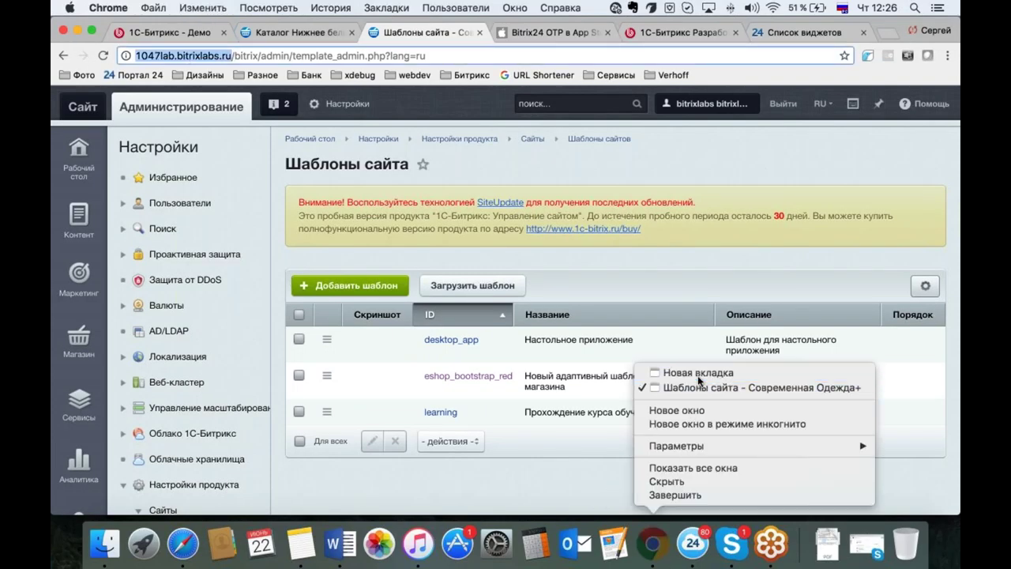
{"action": "left_click", "coordinate": [711, 425]}
{"action": "key", "text": "super+v"}
{"action": "key", "text": "Return"}
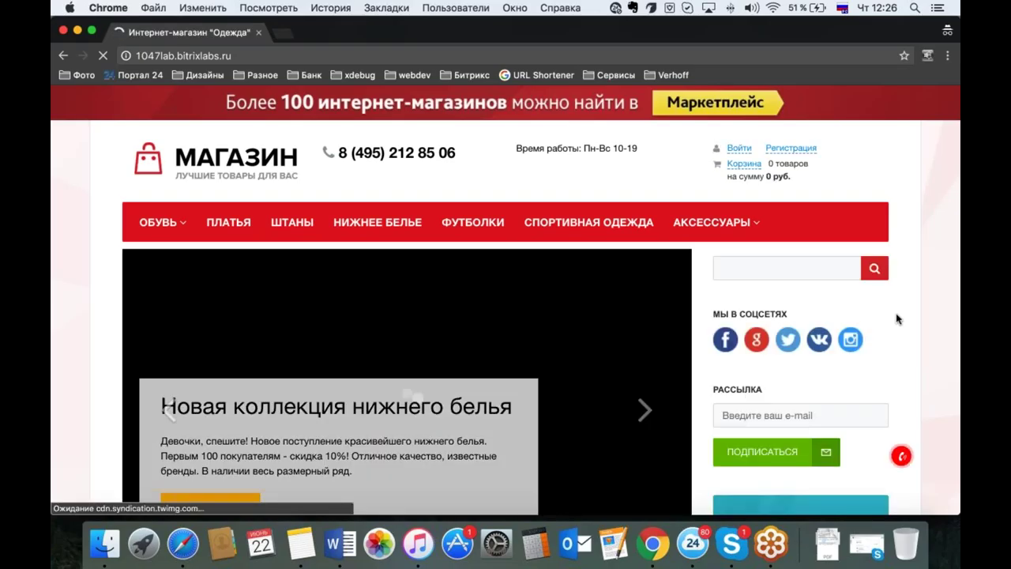
Send 'штаны хатчу!' through the site's red chat widget and switch to the Bitrix24 messenger.
{"action": "scroll", "coordinate": [892, 316], "scroll_direction": "down", "scroll_amount": 4}
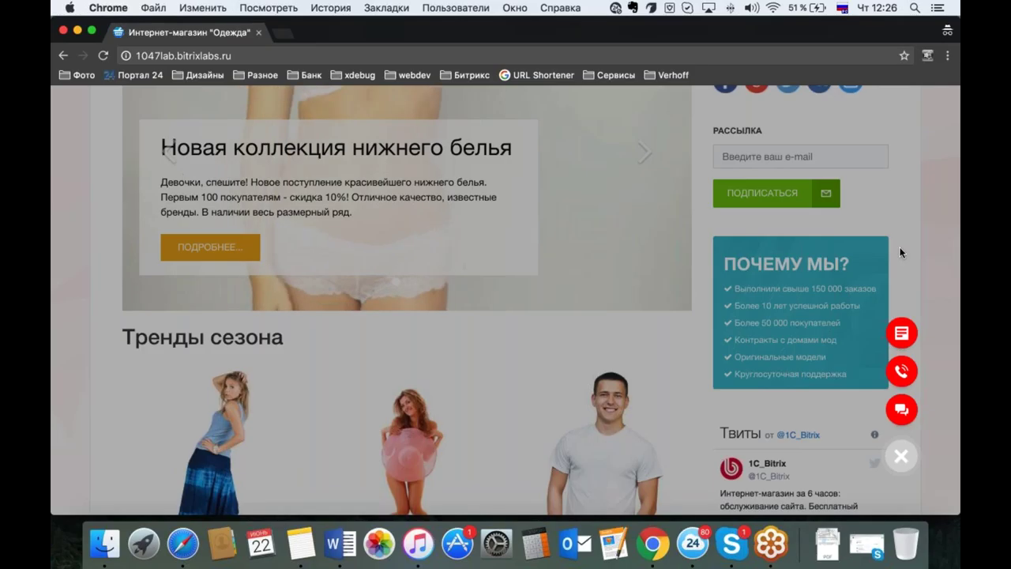
{"action": "left_click", "coordinate": [902, 409]}
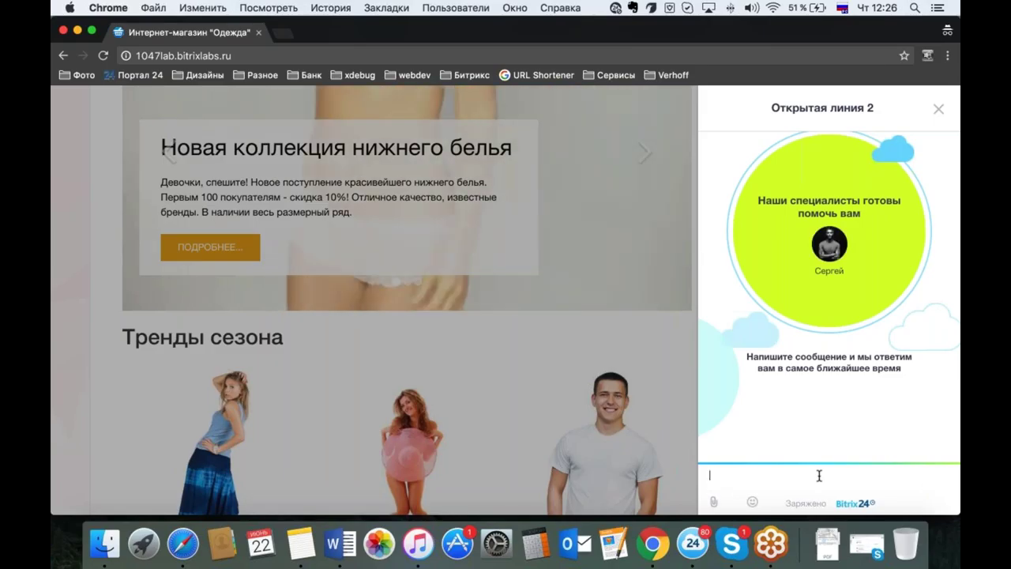
{"action": "type", "text": "ш"}
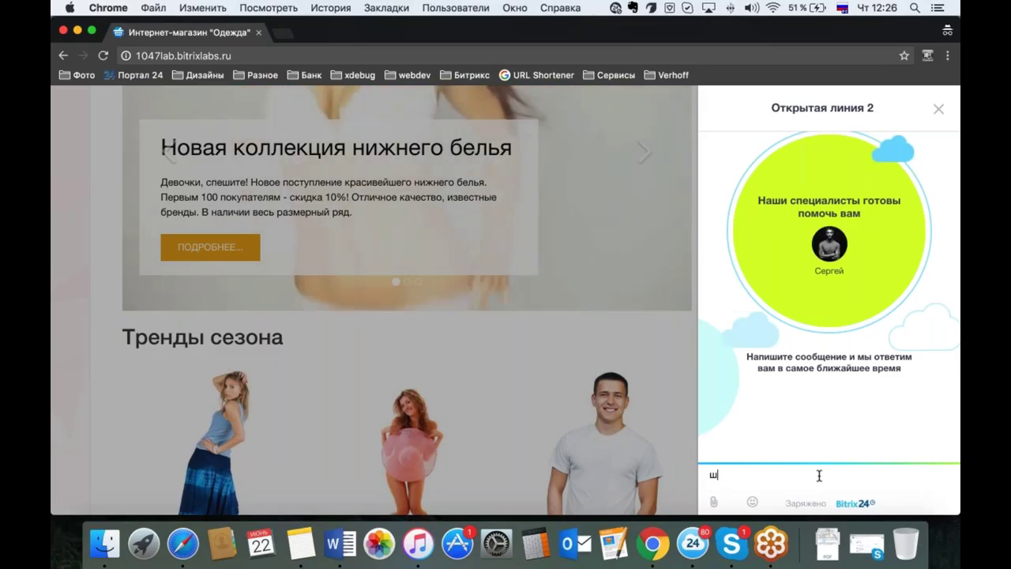
{"action": "type", "text": "таны хатчу!"}
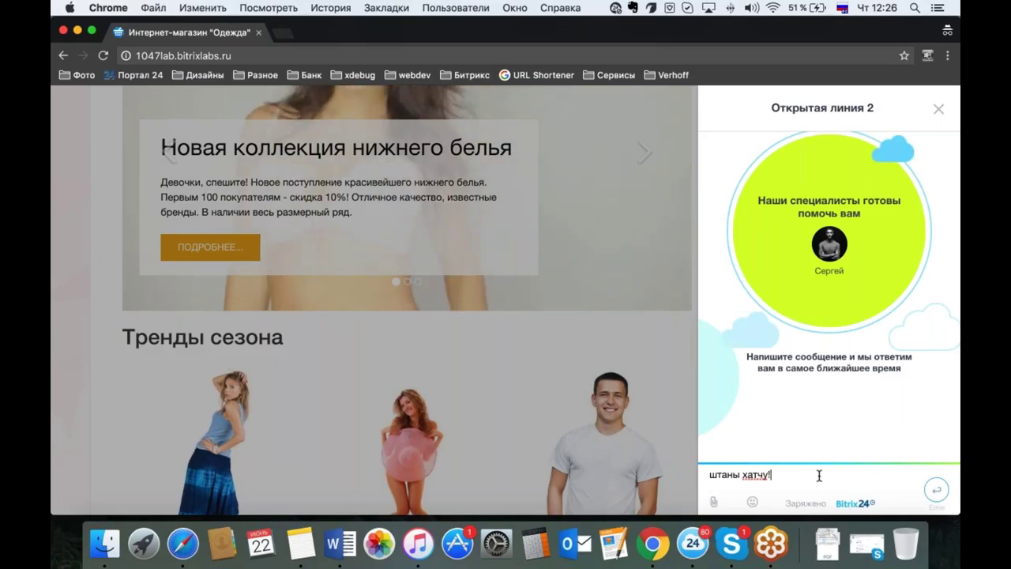
{"action": "key", "text": "Return"}
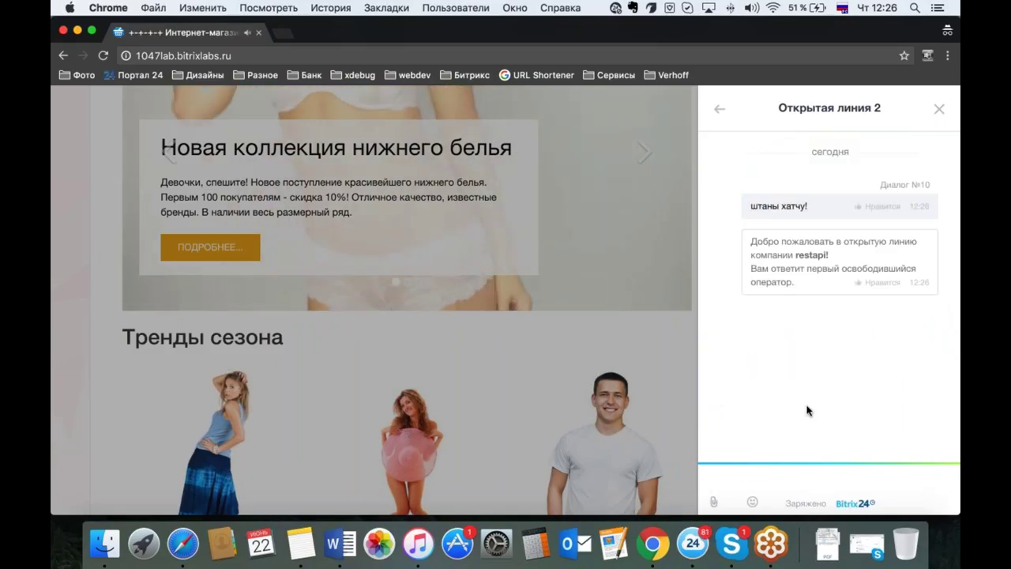
{"action": "left_click", "coordinate": [693, 543]}
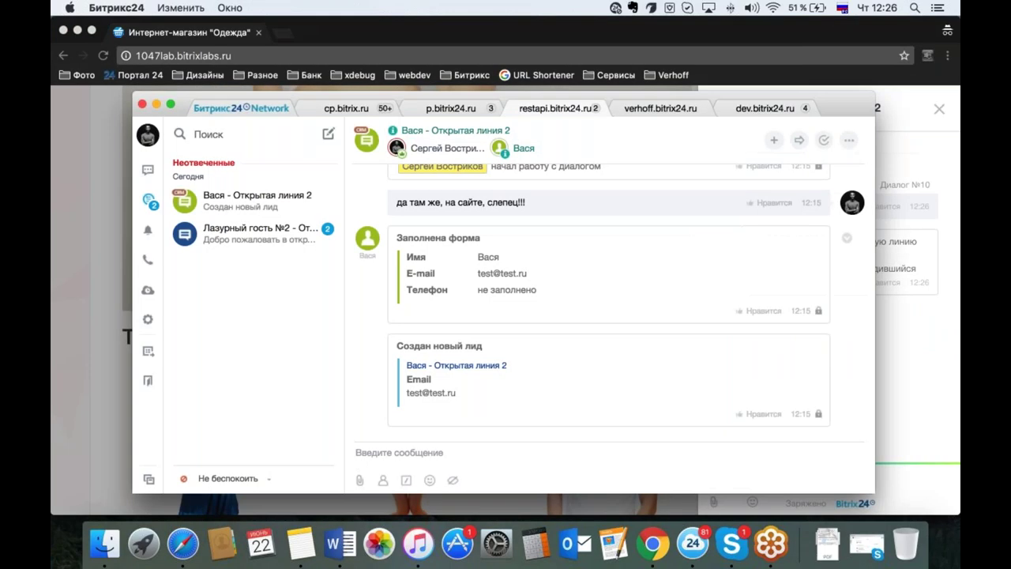
Take Диалог №10 into work, reply 'да, полно этого добра!', and return to the shop site.
{"action": "left_click", "coordinate": [225, 237]}
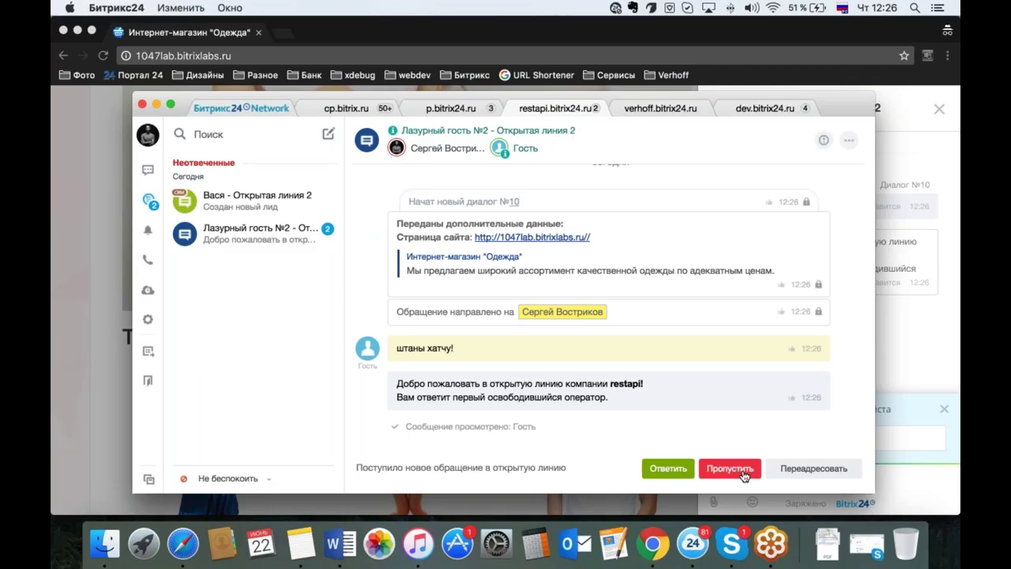
{"action": "left_click", "coordinate": [681, 465]}
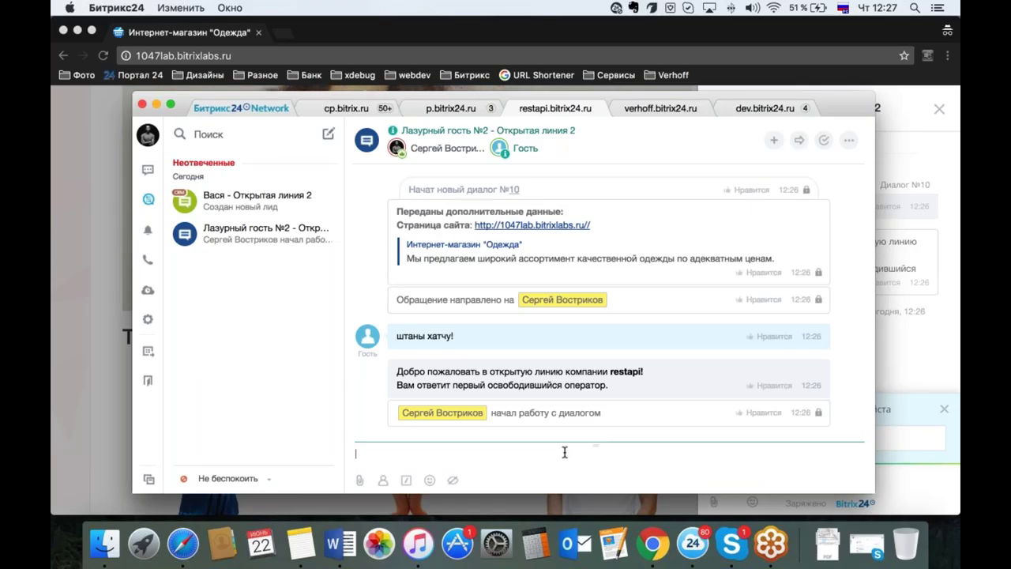
{"action": "type", "text": "да"}
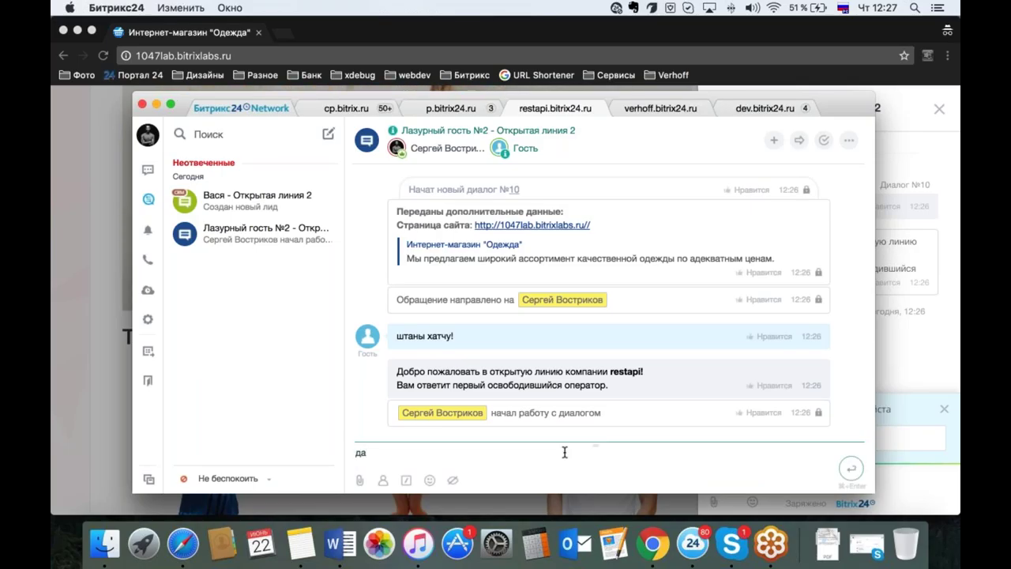
{"action": "type", "text": ", полно эт"}
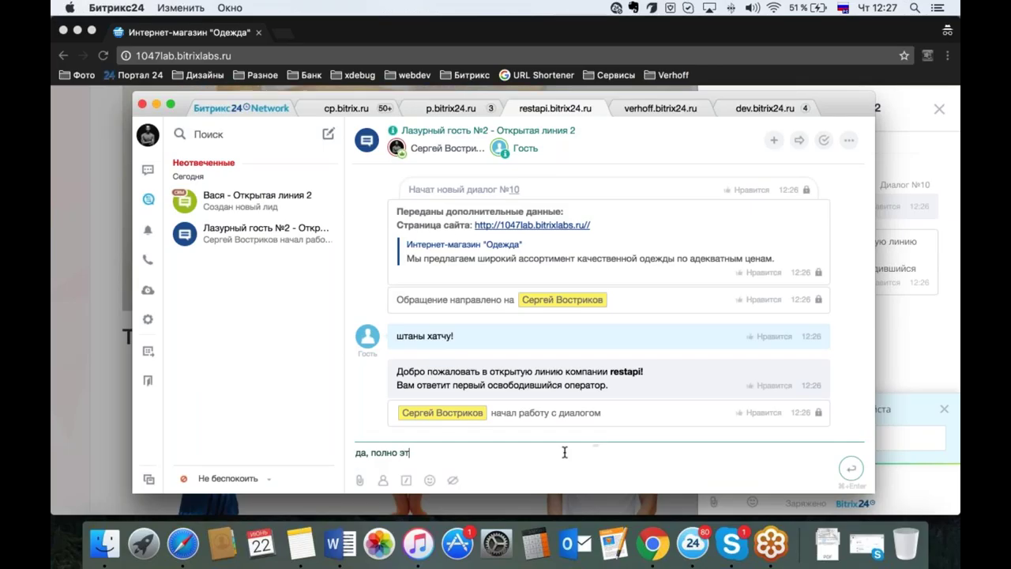
{"action": "type", "text": "ого добра!"}
{"action": "key", "text": "Return"}
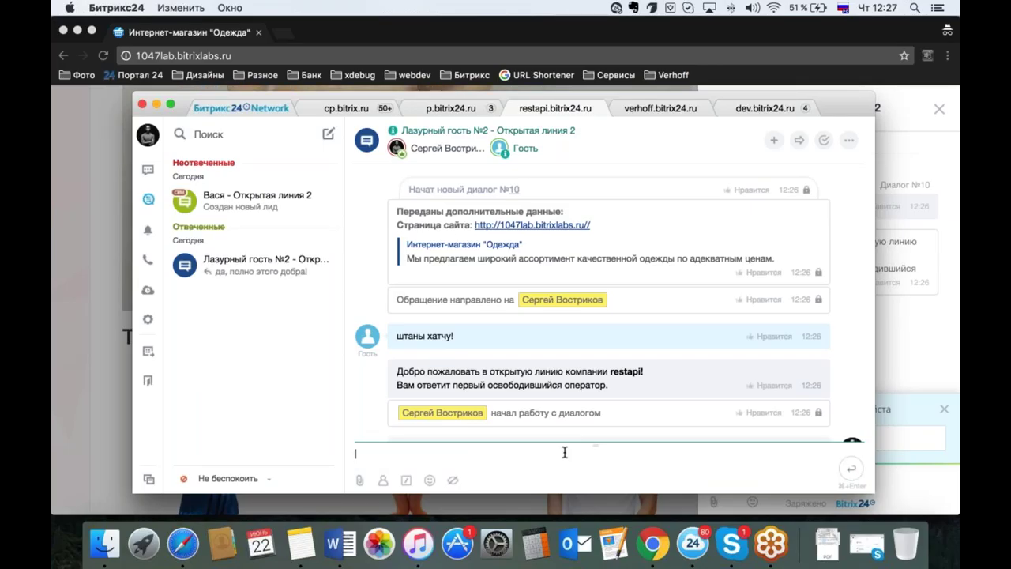
{"action": "key", "text": "super+Tab"}
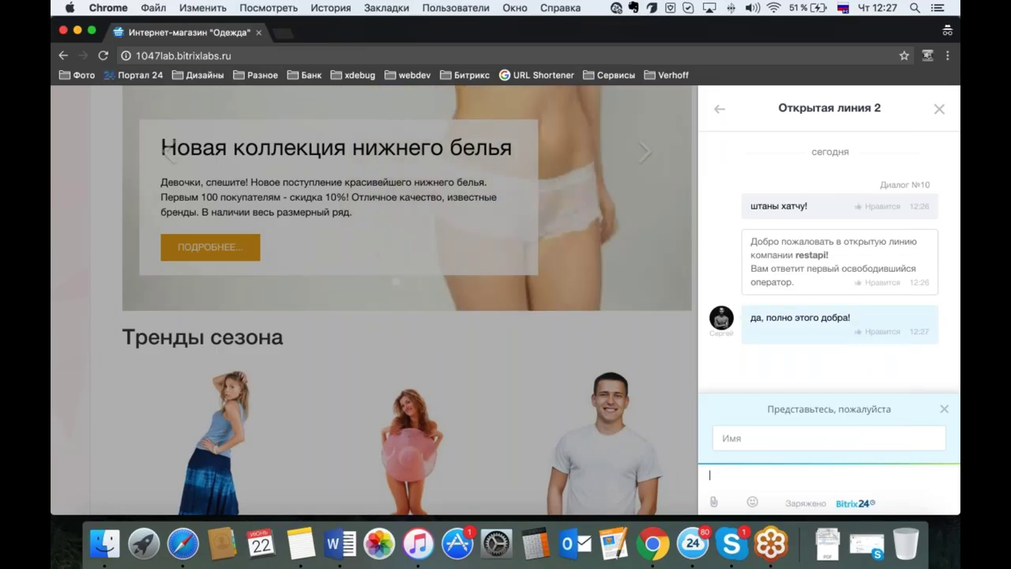
Enter the visitor's name and e-mail address in the site chat widget form.
{"action": "left_click", "coordinate": [782, 439]}
{"action": "type", "text": "Петр"}
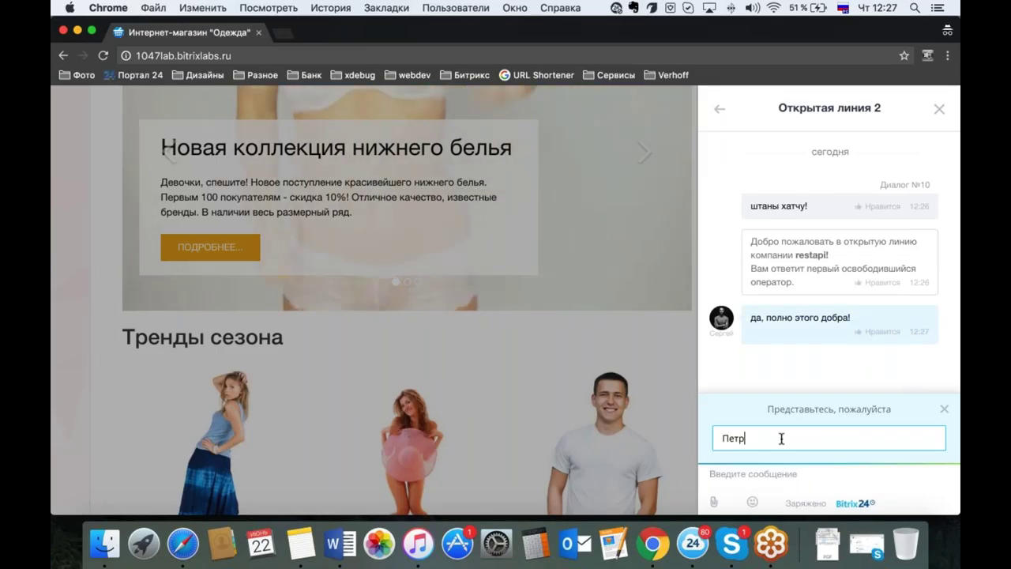
{"action": "key", "text": "Tab"}
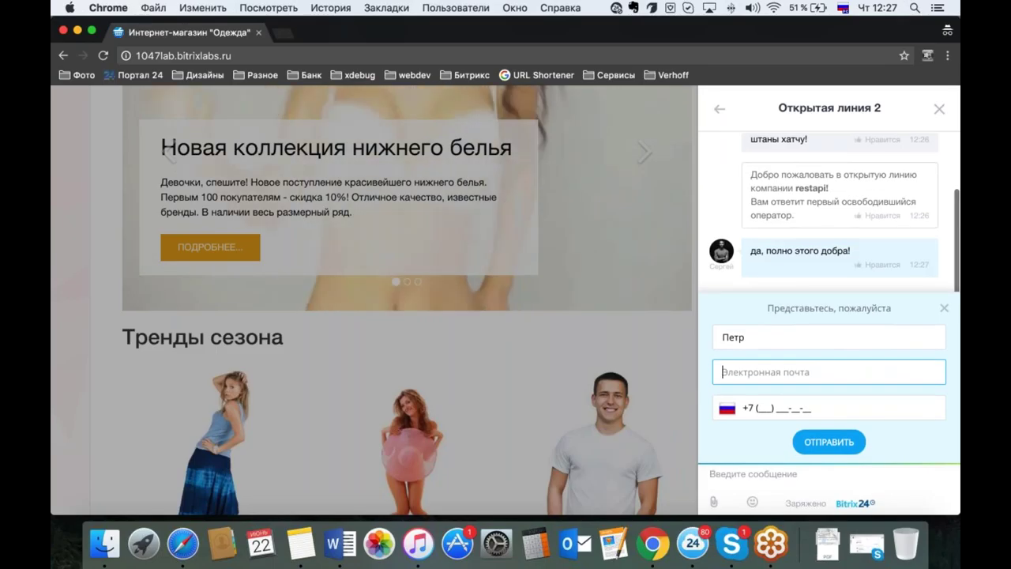
{"action": "key", "text": "ctrl+space"}
{"action": "type", "text": "test1@"}
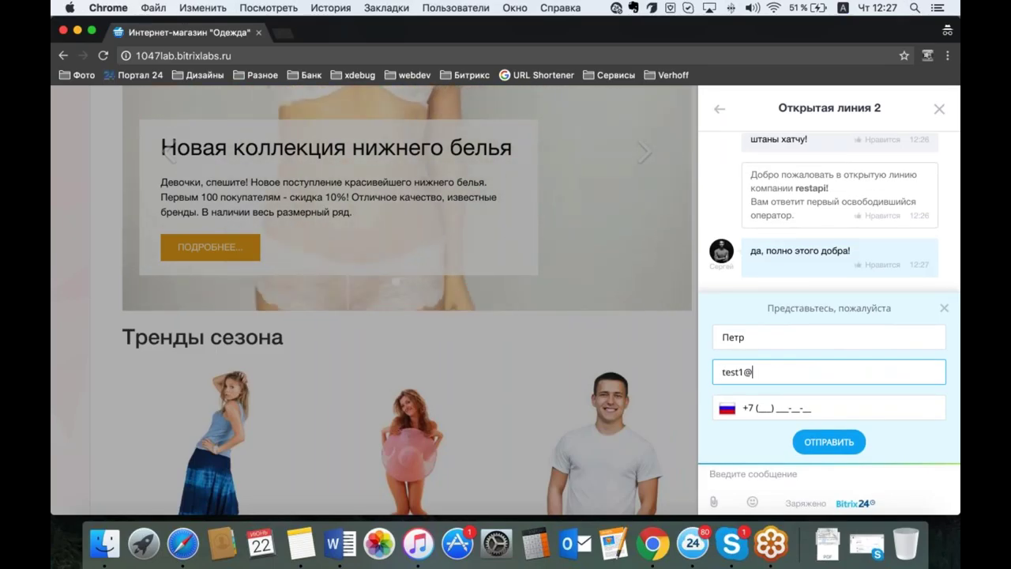
{"action": "type", "text": "test"}
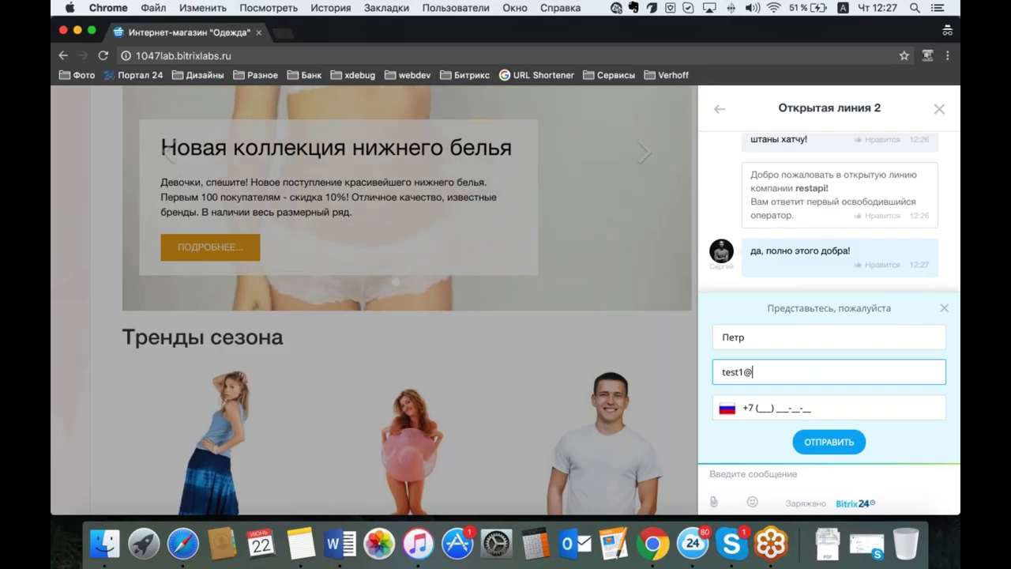
{"action": "type", "text": ".com"}
Paste the visitor's phone number, send the form, and open the newly created lead from the messenger.
{"action": "key", "text": "Tab"}
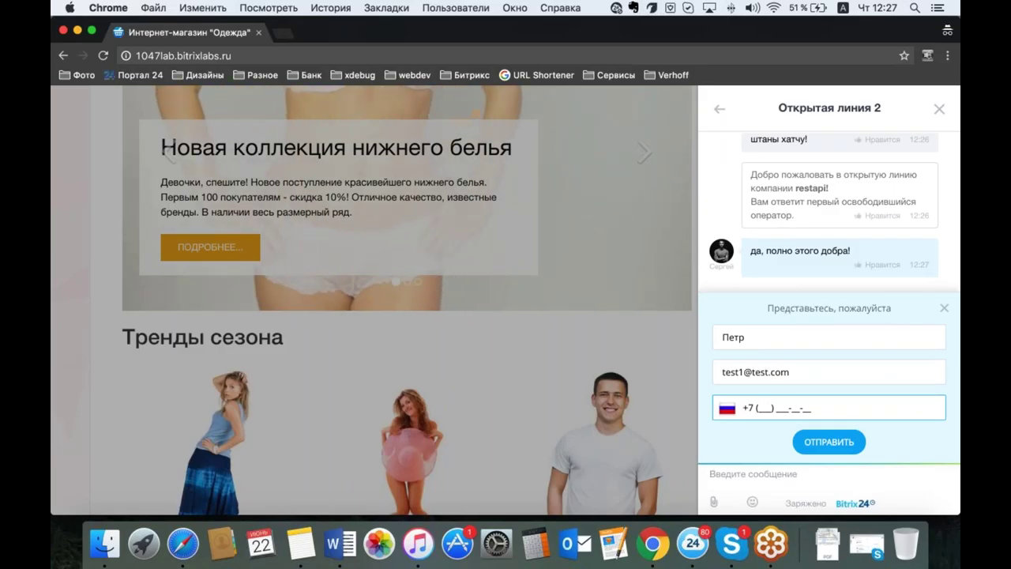
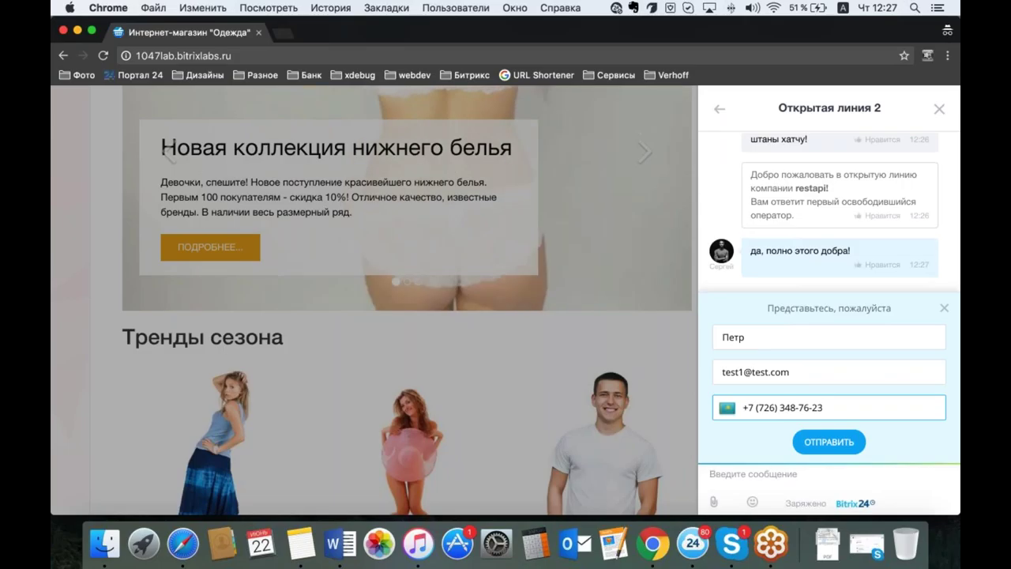
{"action": "key", "text": "Return"}
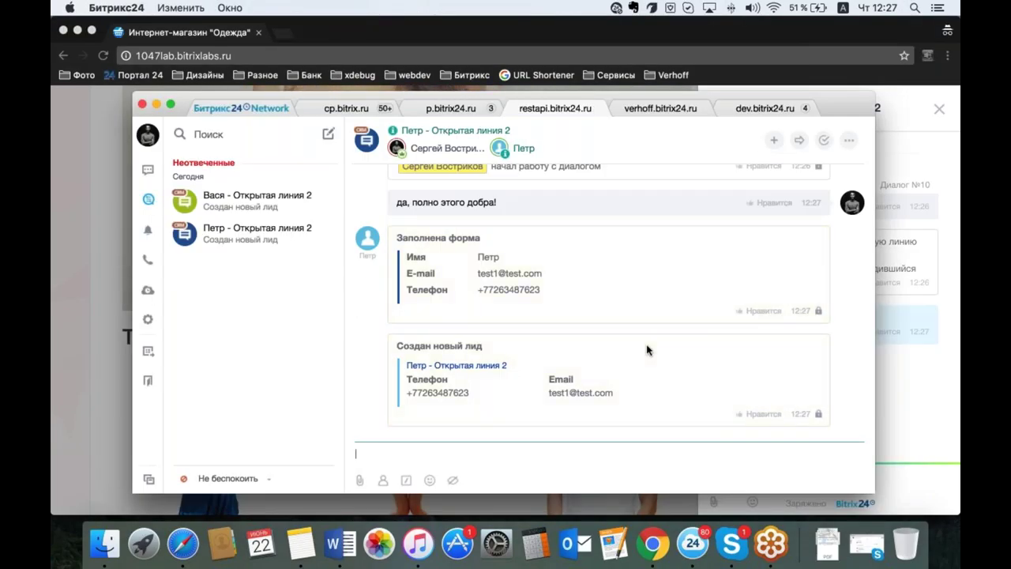
{"action": "left_click", "coordinate": [64, 31]}
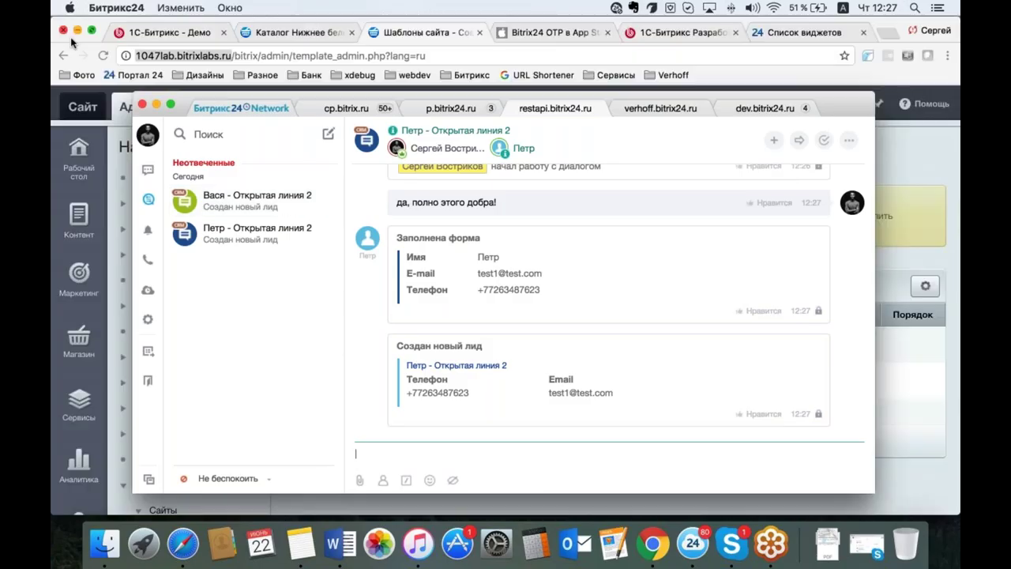
{"action": "left_click", "coordinate": [456, 365]}
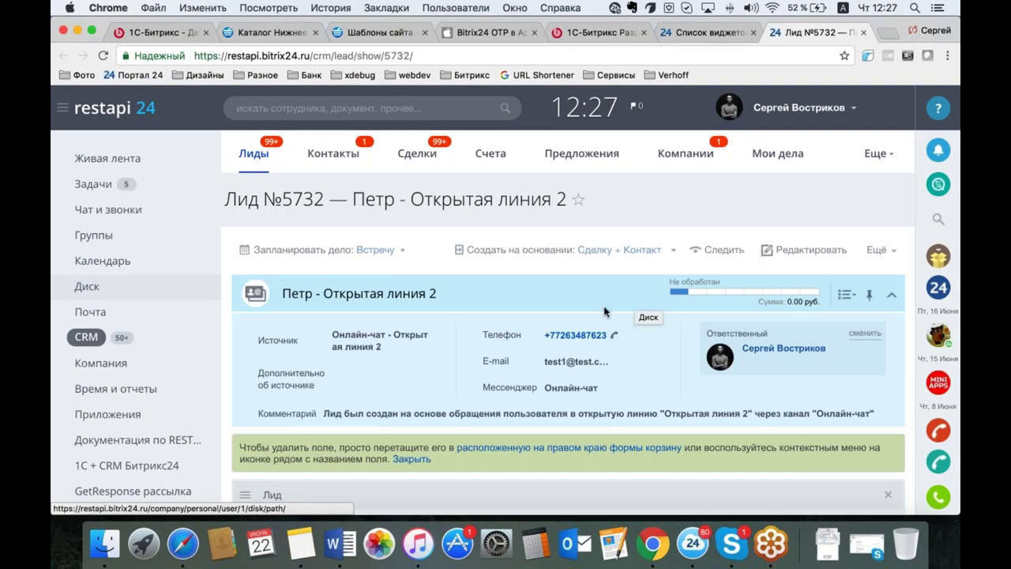
Open the lead's 'Чат открытой линии' to-do item to show the incoming chat dated 22.06.2017 12:27.
{"action": "left_click_drag", "start_coordinate": [279, 299], "coordinate": [311, 293]}
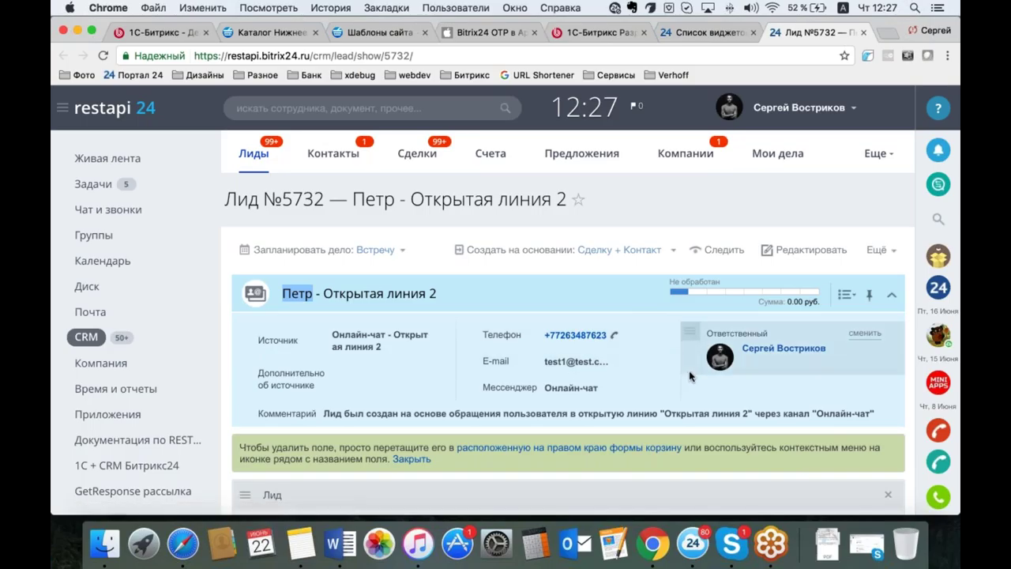
{"action": "scroll", "coordinate": [690, 377], "scroll_direction": "down", "scroll_amount": 10}
{"action": "scroll", "coordinate": [689, 376], "scroll_direction": "down", "scroll_amount": 10}
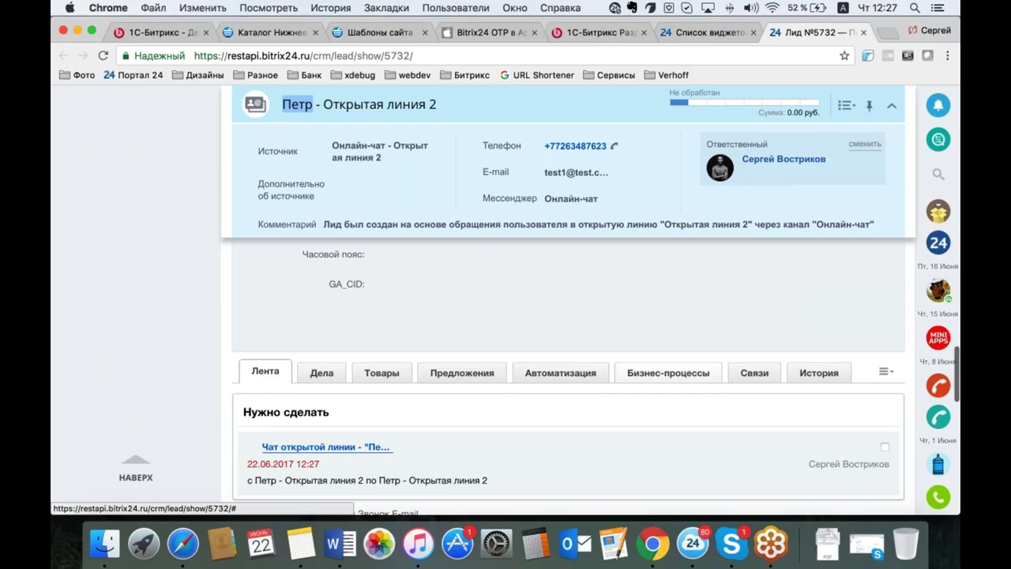
{"action": "scroll", "coordinate": [802, 349], "scroll_direction": "down", "scroll_amount": 3}
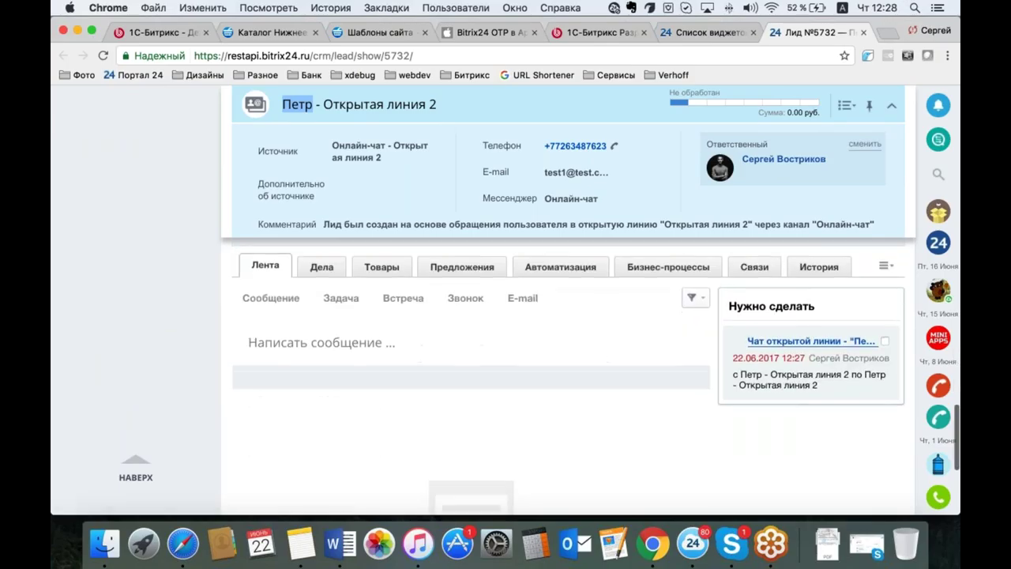
{"action": "left_click", "coordinate": [806, 343]}
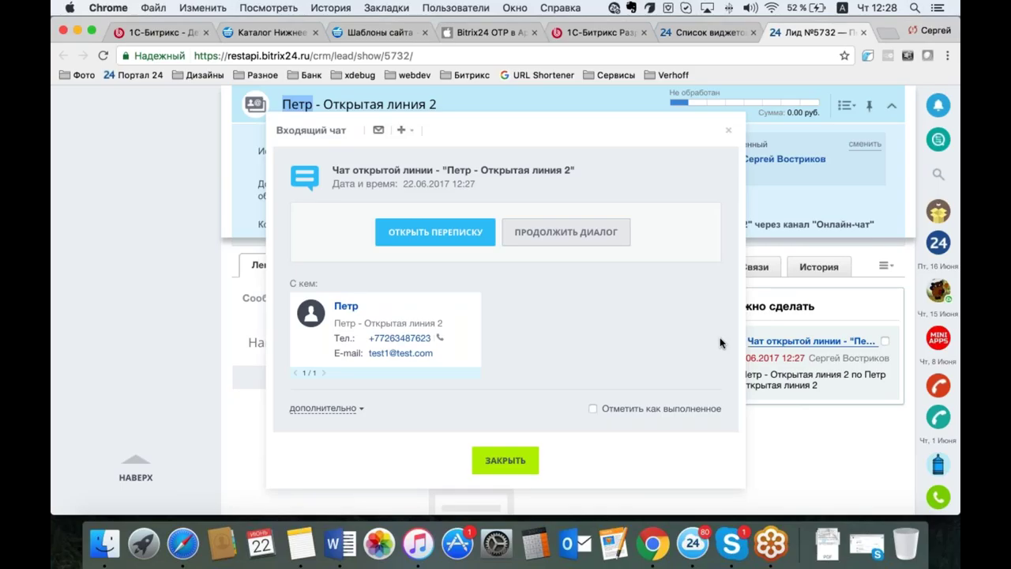
Open ОТКРЫТЬ ПЕРЕПИСКУ and scroll through the lead's full chat history.
{"action": "left_click", "coordinate": [449, 231]}
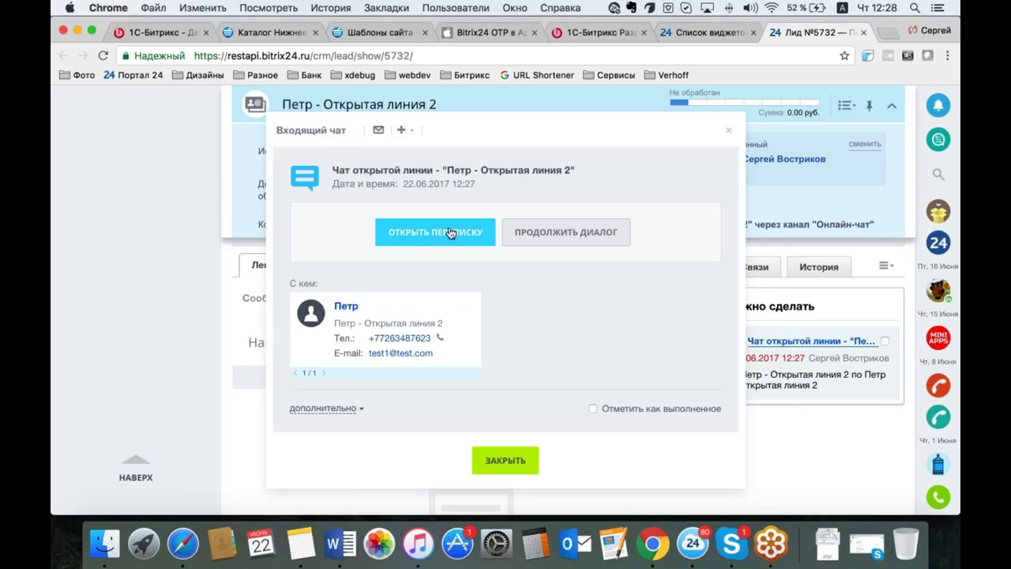
{"action": "scroll", "coordinate": [669, 331], "scroll_direction": "down", "scroll_amount": 5}
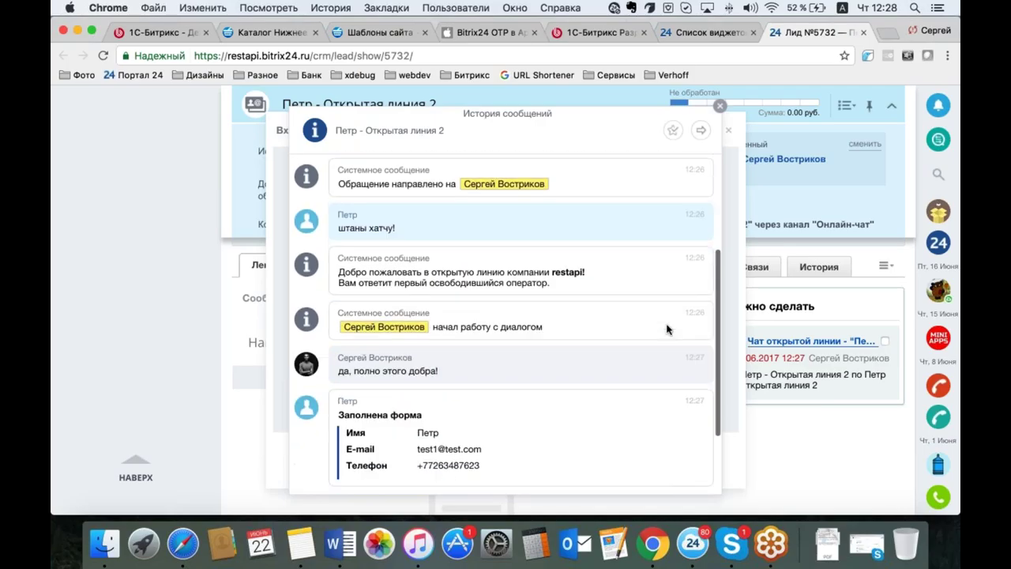
{"action": "scroll", "coordinate": [669, 330], "scroll_direction": "down", "scroll_amount": 4}
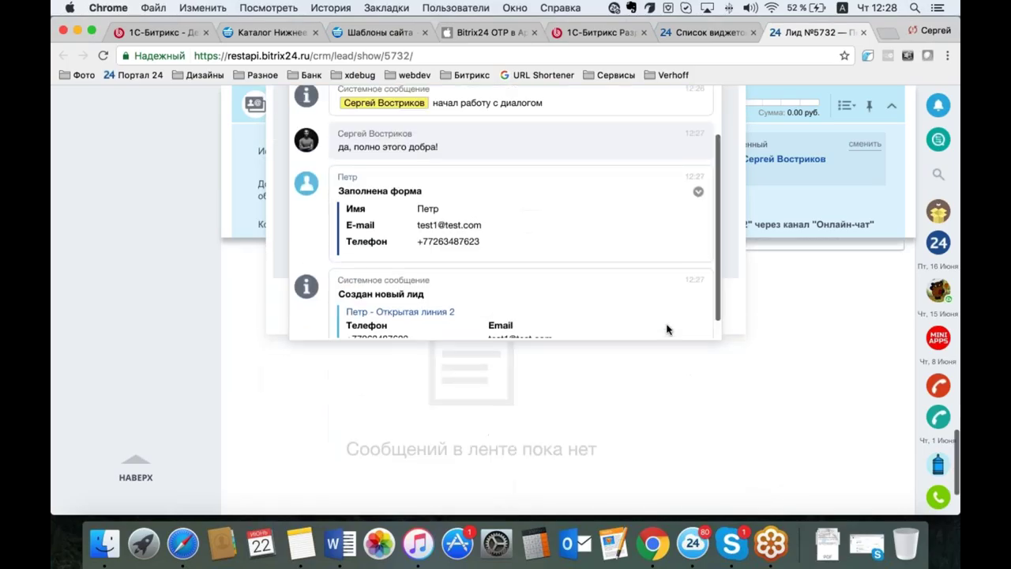
{"action": "scroll", "coordinate": [658, 300], "scroll_direction": "up", "scroll_amount": 10}
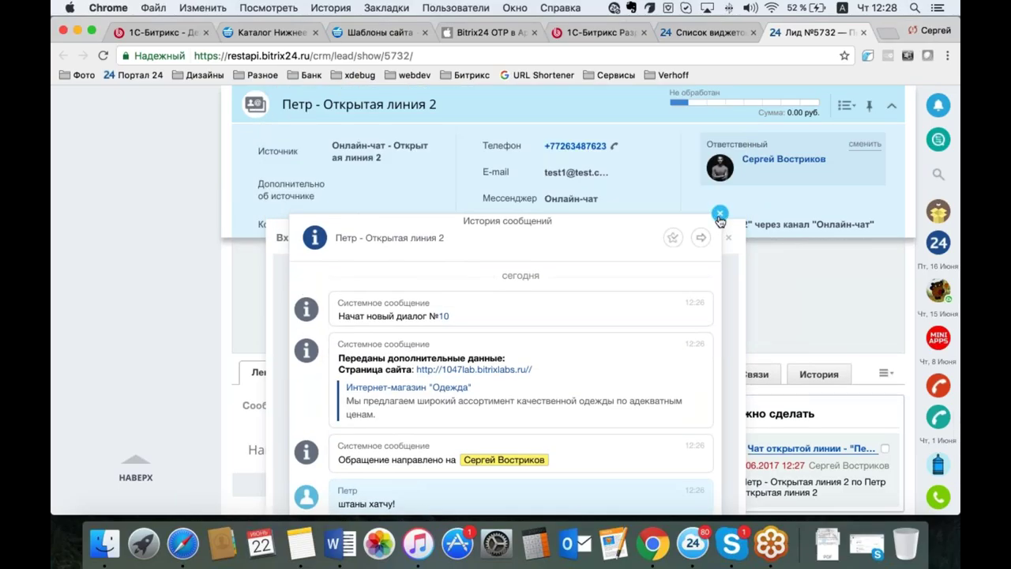
Close the chat history and incoming chat popups, then return to the 1C-Bitrix Шаблоны сайта admin page.
{"action": "left_click", "coordinate": [720, 216]}
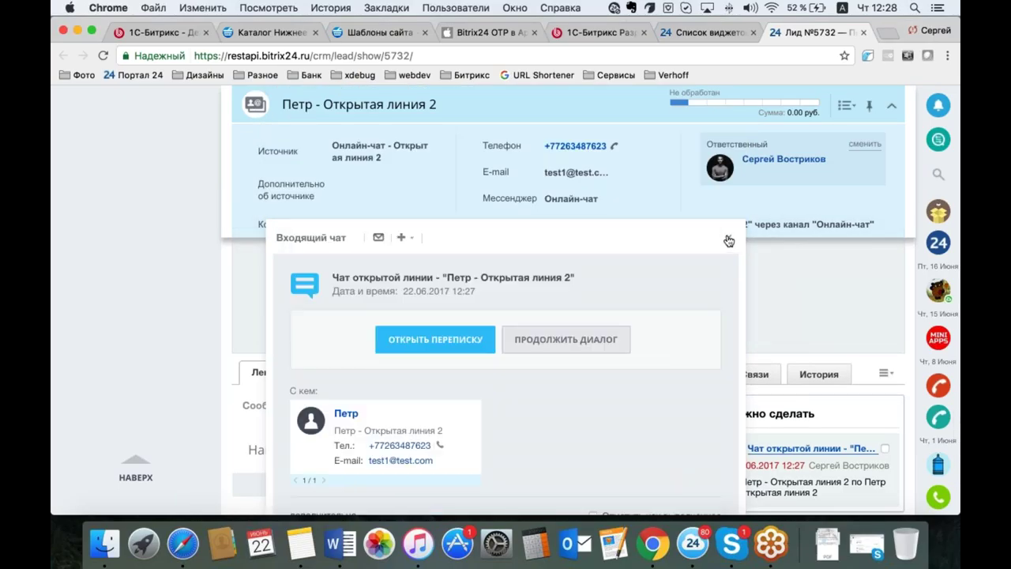
{"action": "left_click", "coordinate": [727, 240]}
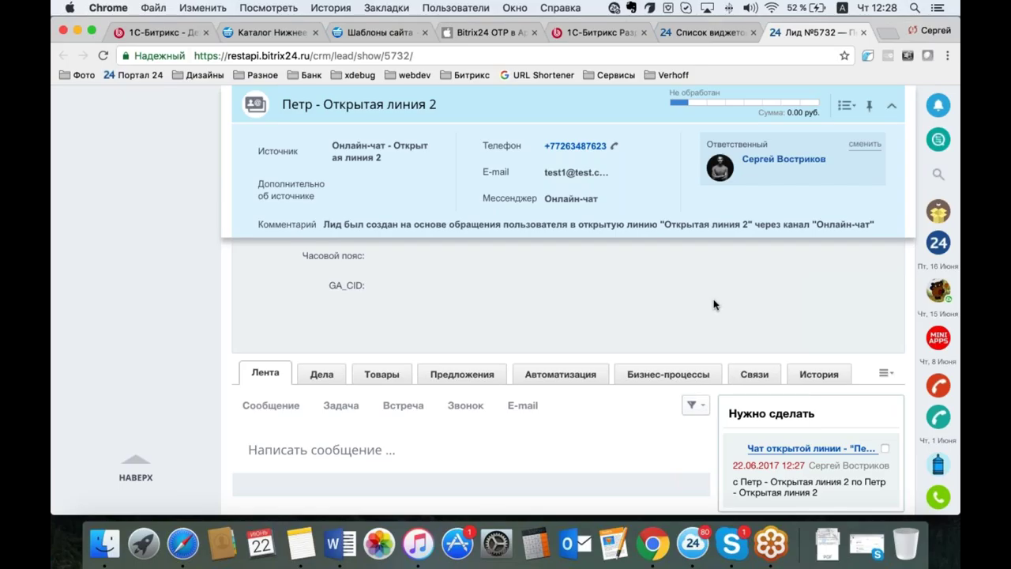
{"action": "scroll", "coordinate": [171, 283], "scroll_direction": "up", "scroll_amount": 15}
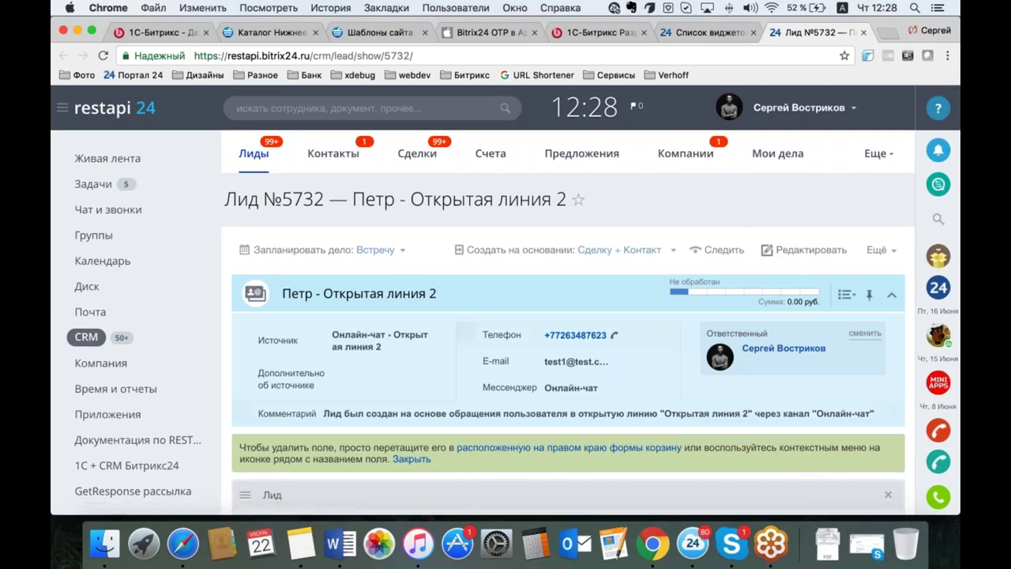
{"action": "left_click", "coordinate": [369, 33]}
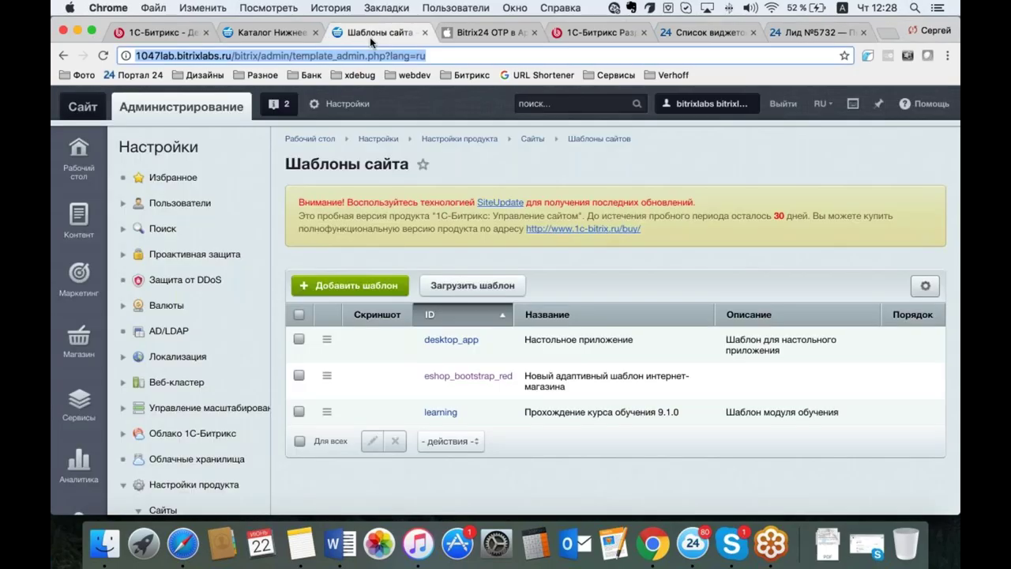